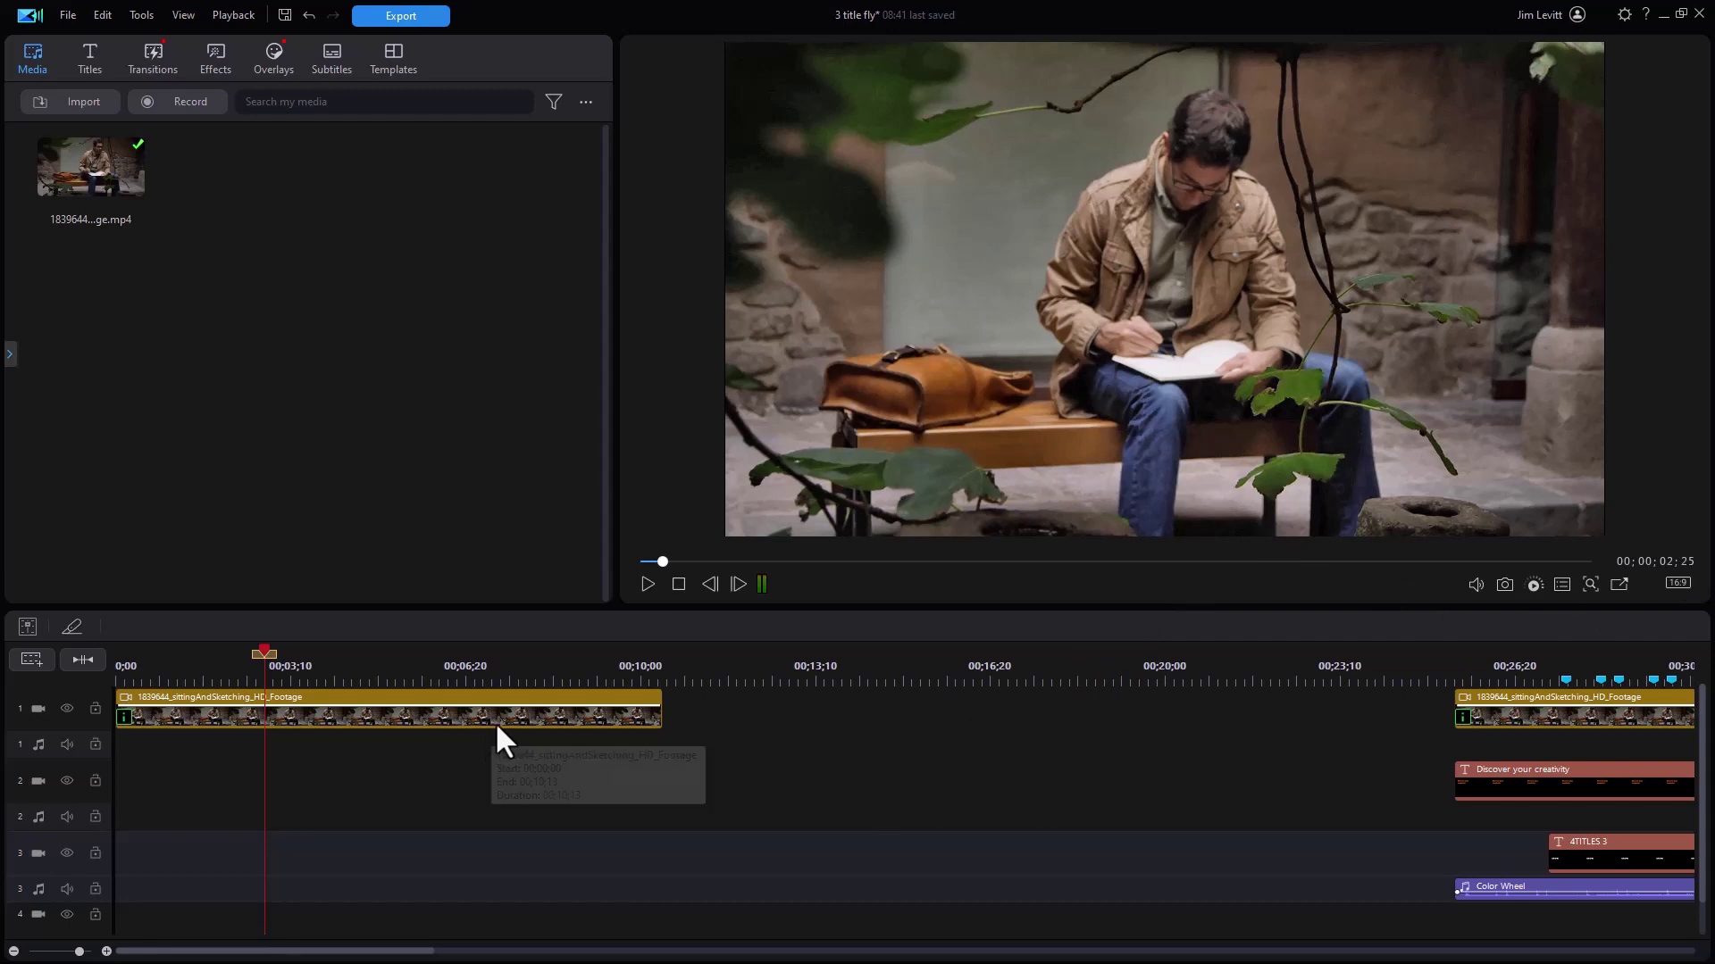
# Step: Drag the 'Discover your creativity' title to 0:00 on track 2 and play back its animation
pyautogui.click(647, 583)
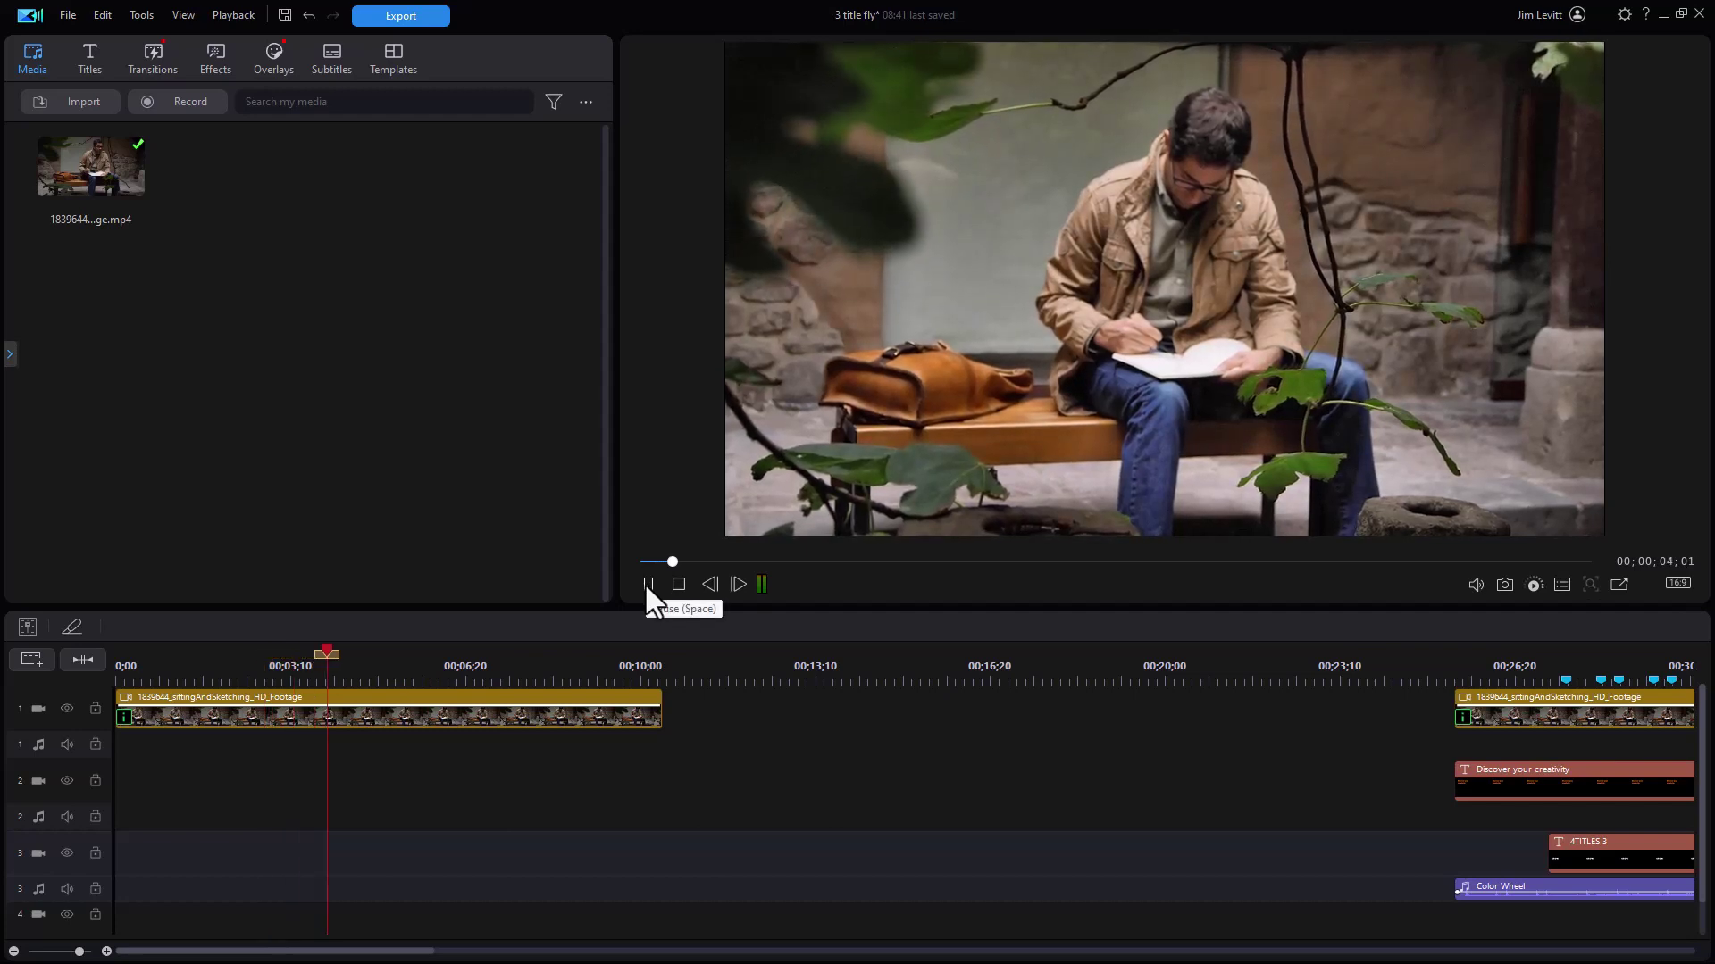
pyautogui.click(647, 584)
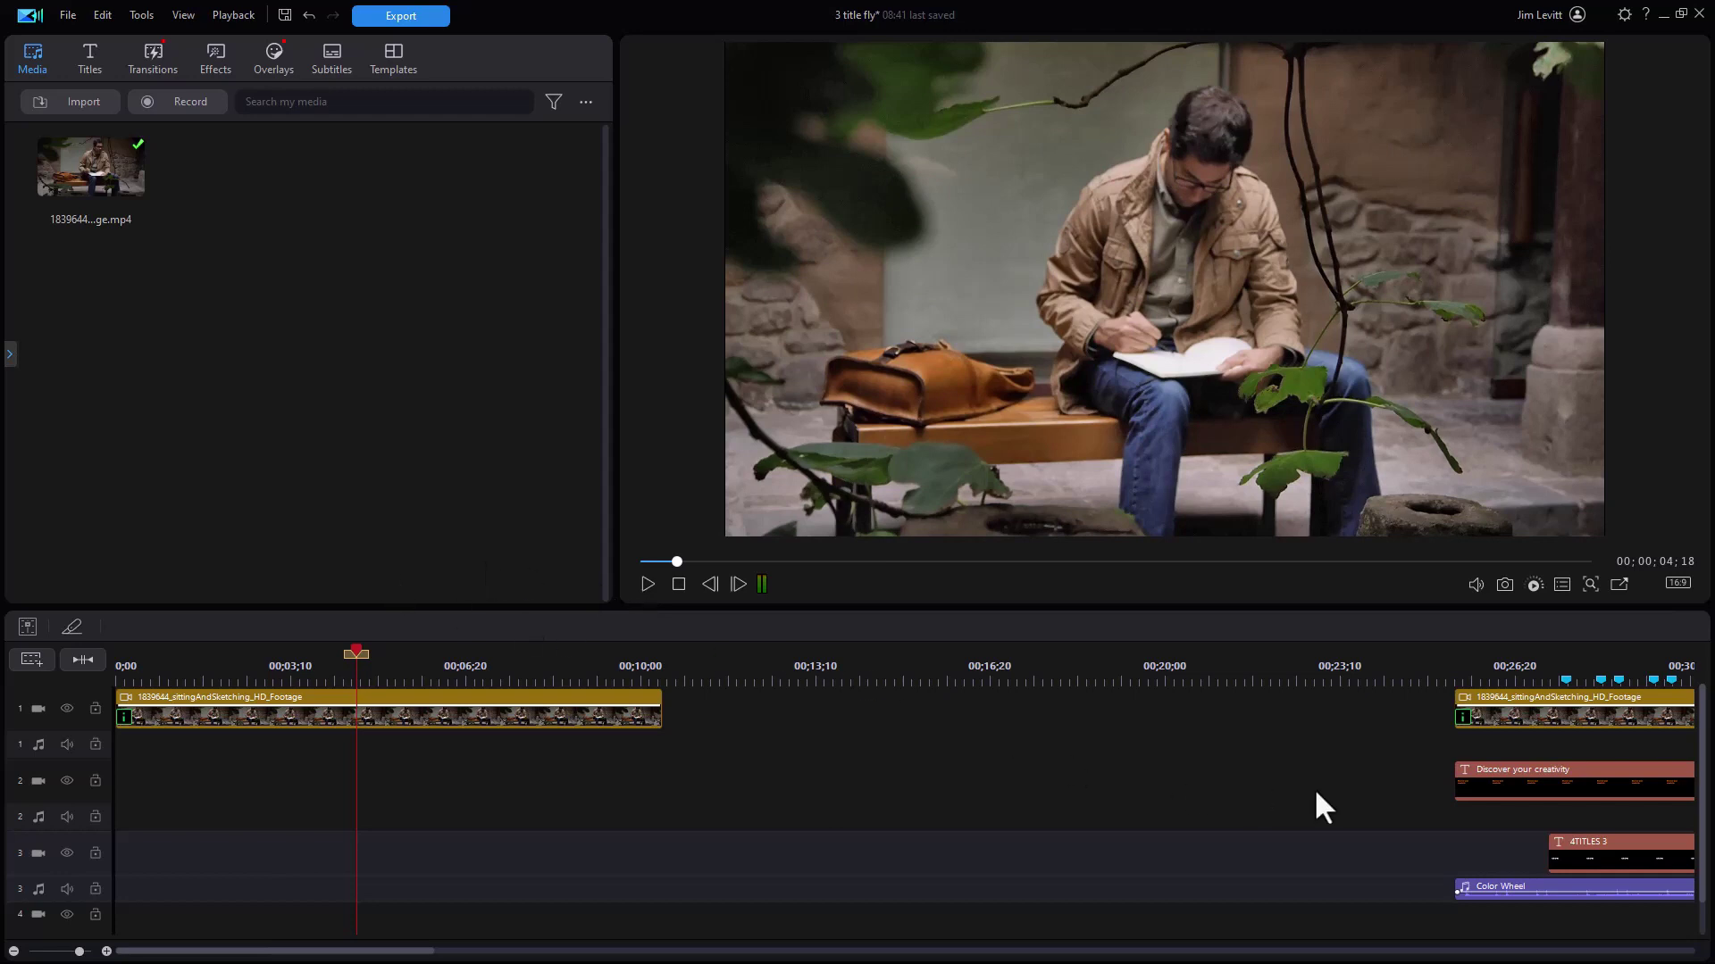
pyautogui.moveTo(1518, 773); pyautogui.dragTo(95, 835)
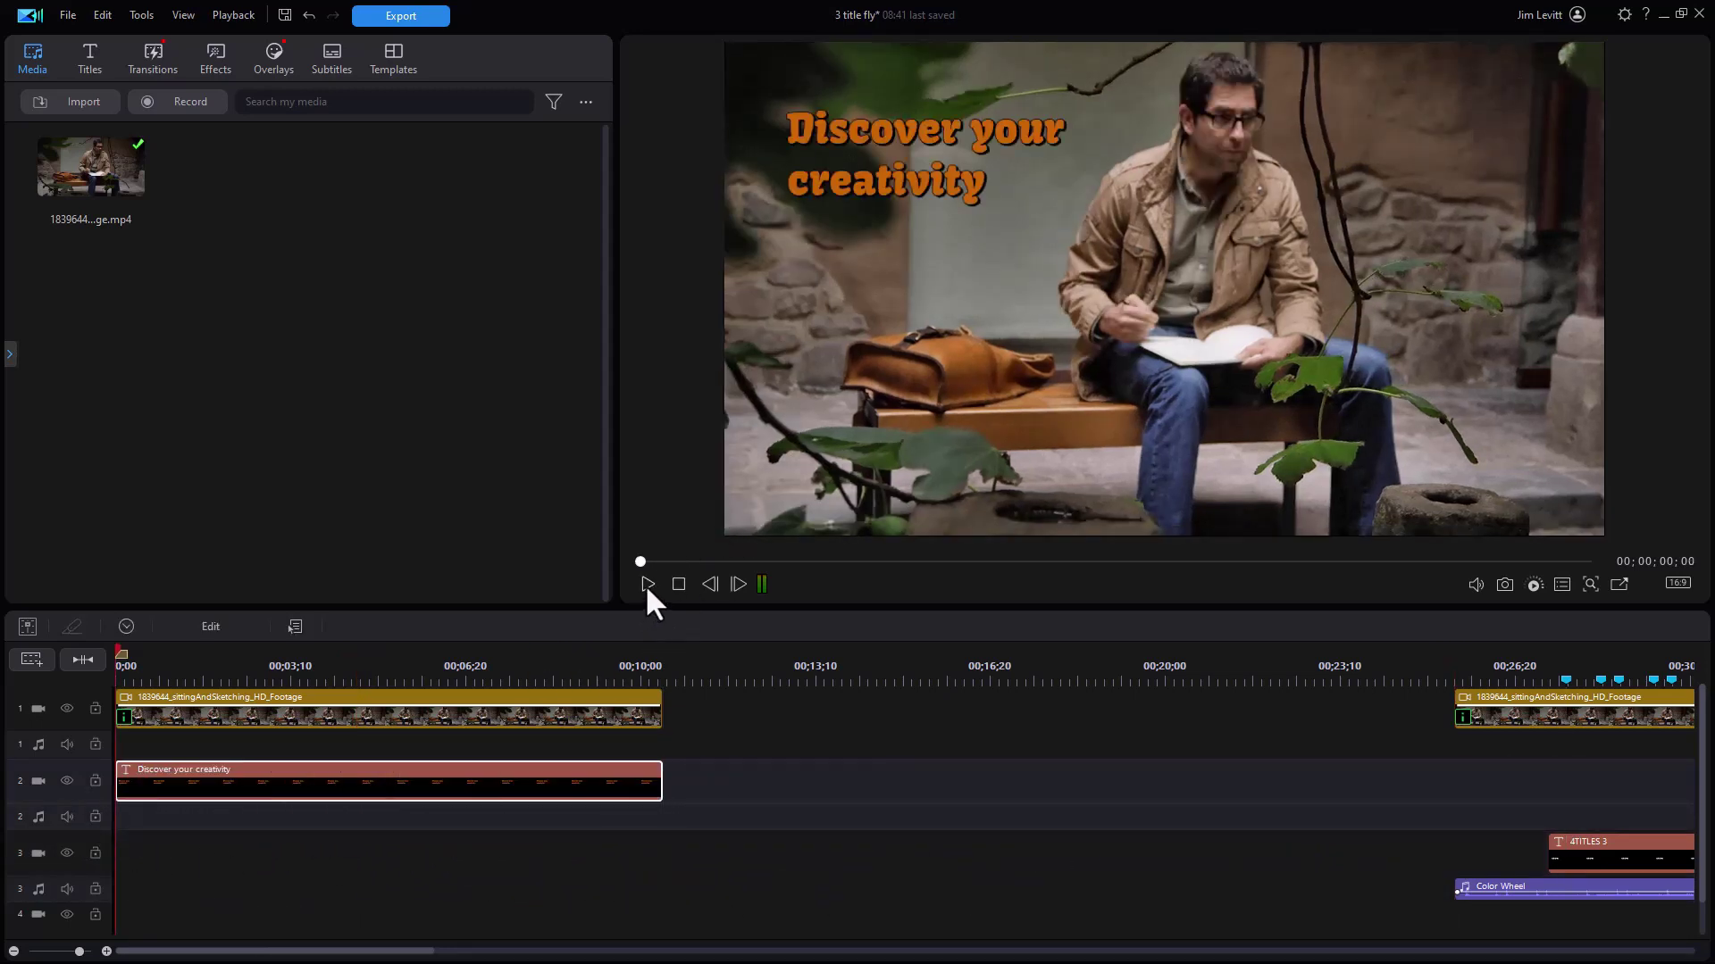
pyautogui.click(649, 583)
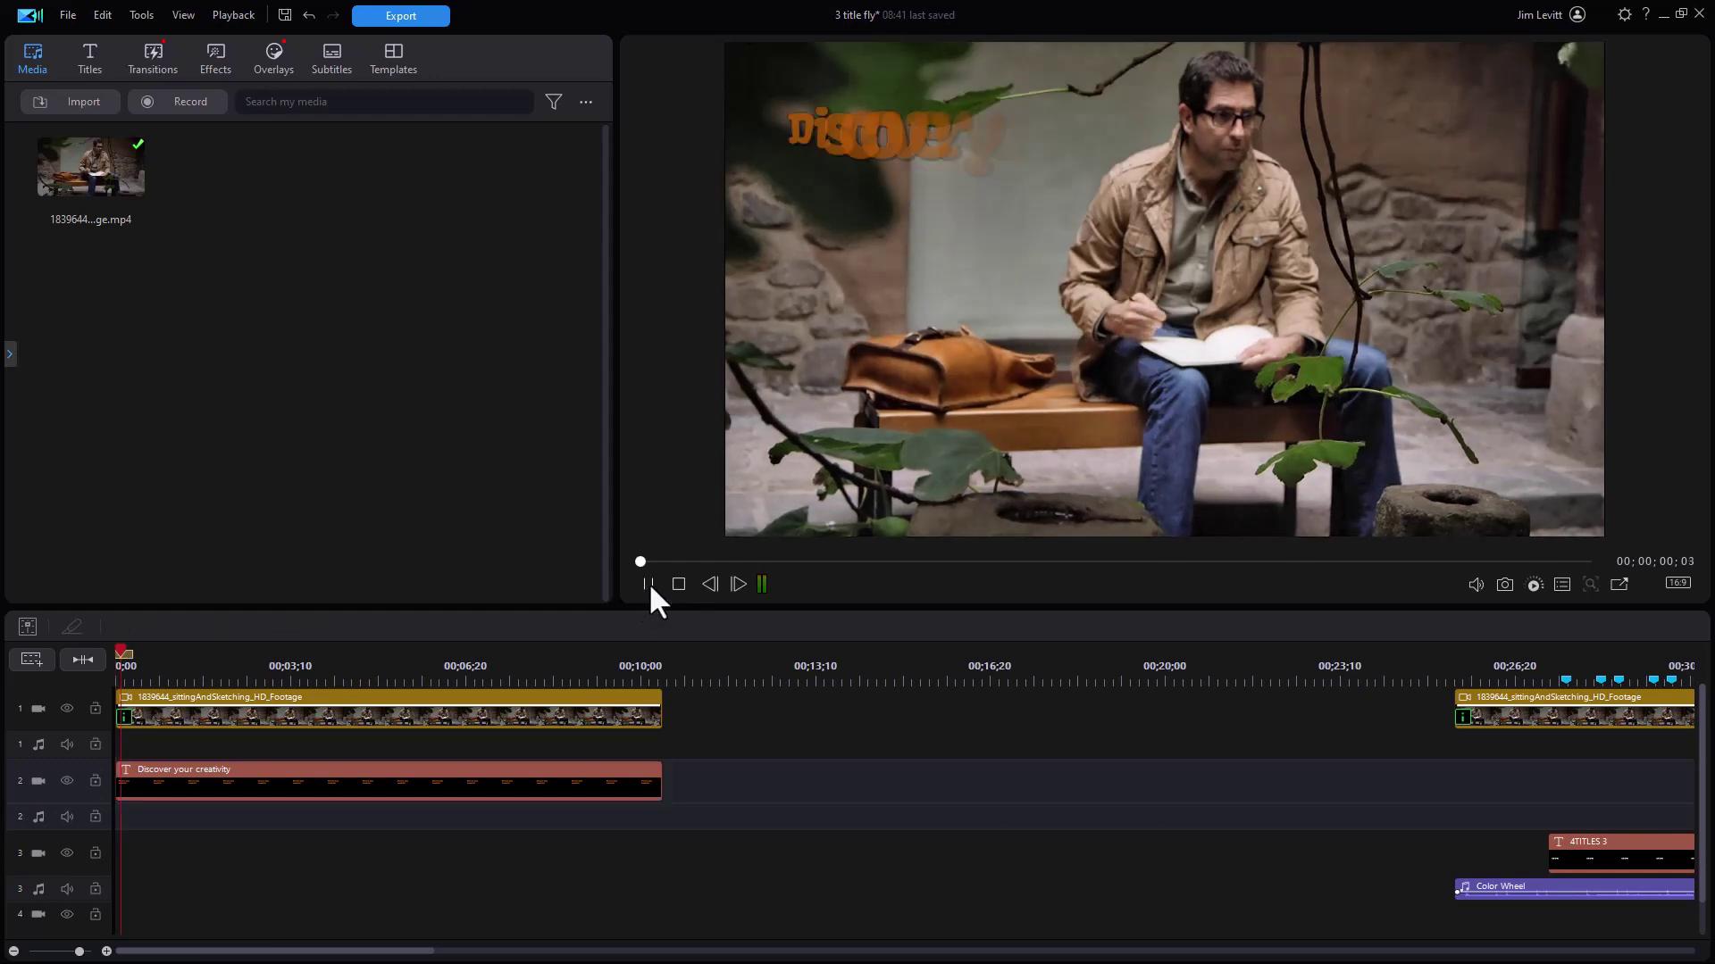
pyautogui.click(645, 583)
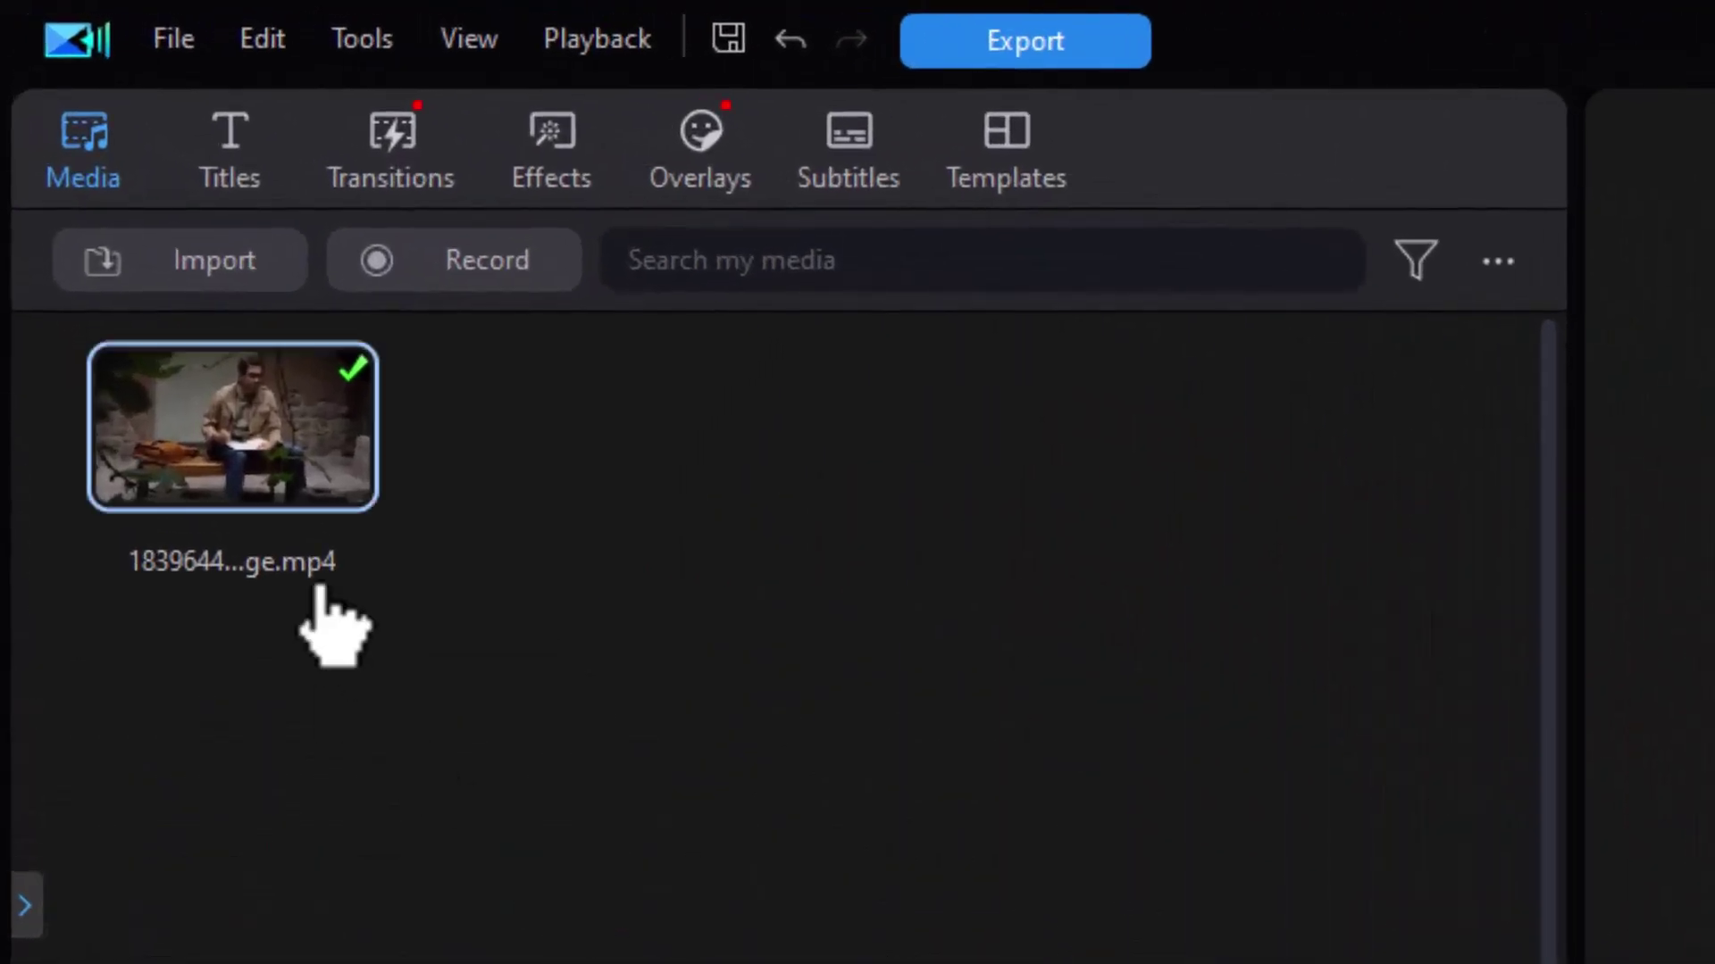
# Step: Add the Default 'My Title' template to track 3 and open it in Advanced Editing
pyautogui.click(231, 154)
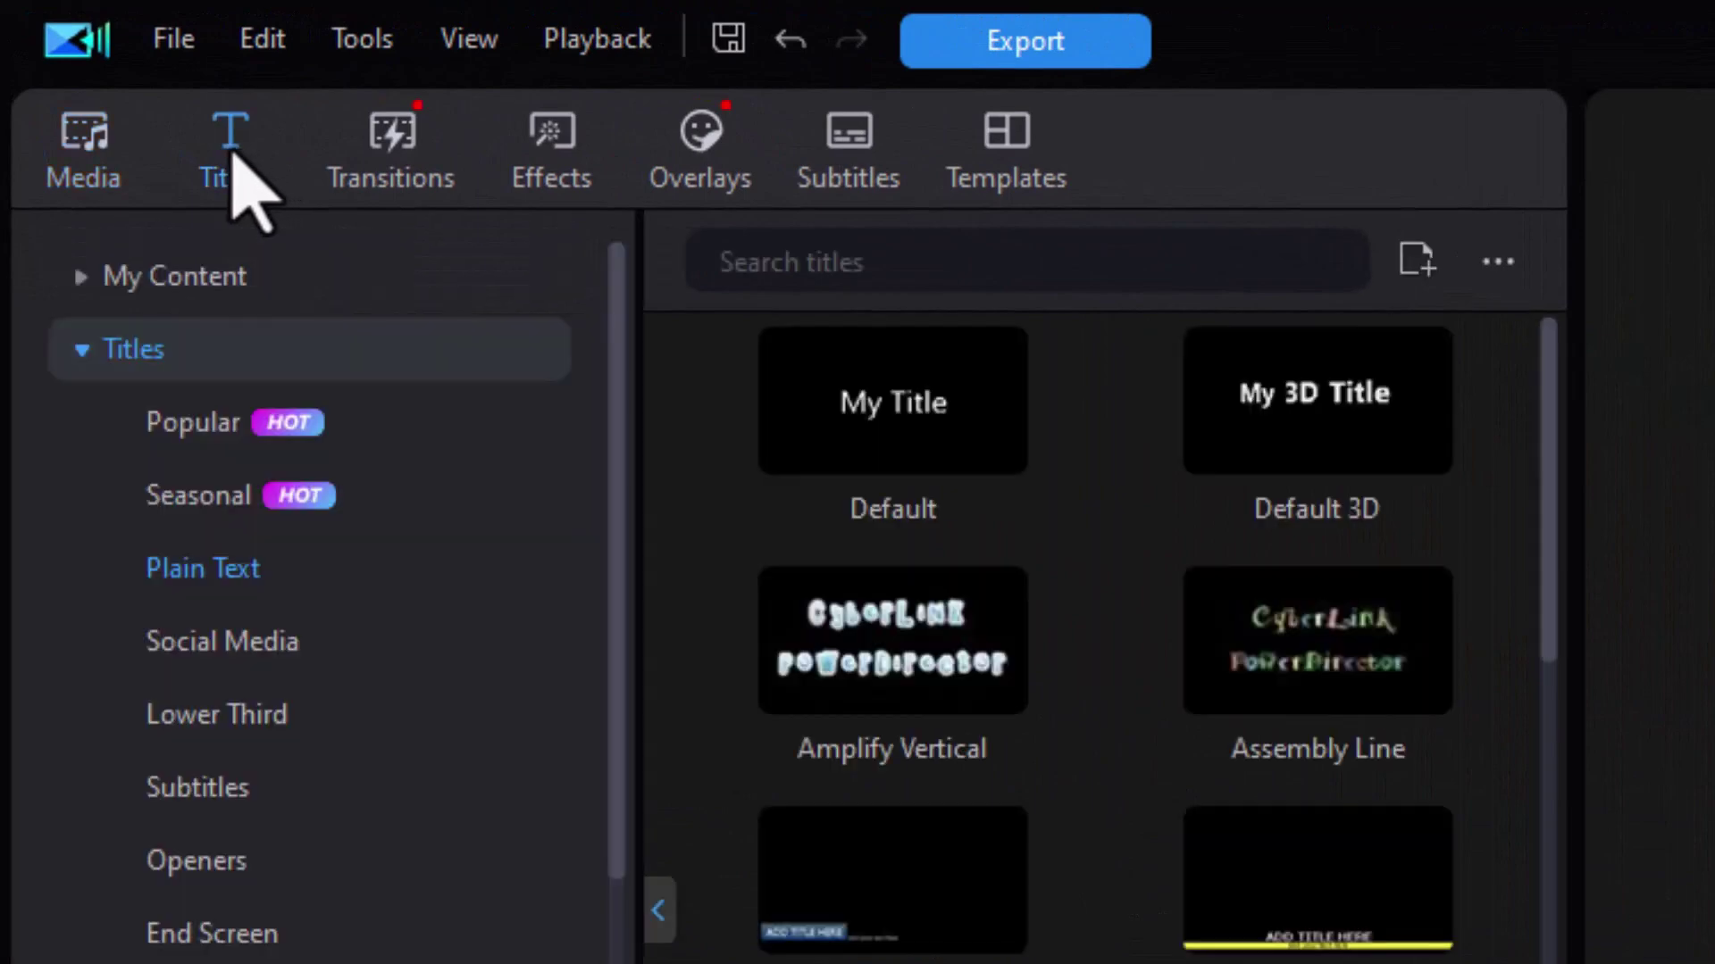
pyautogui.moveTo(884, 402); pyautogui.dragTo(451, 700)
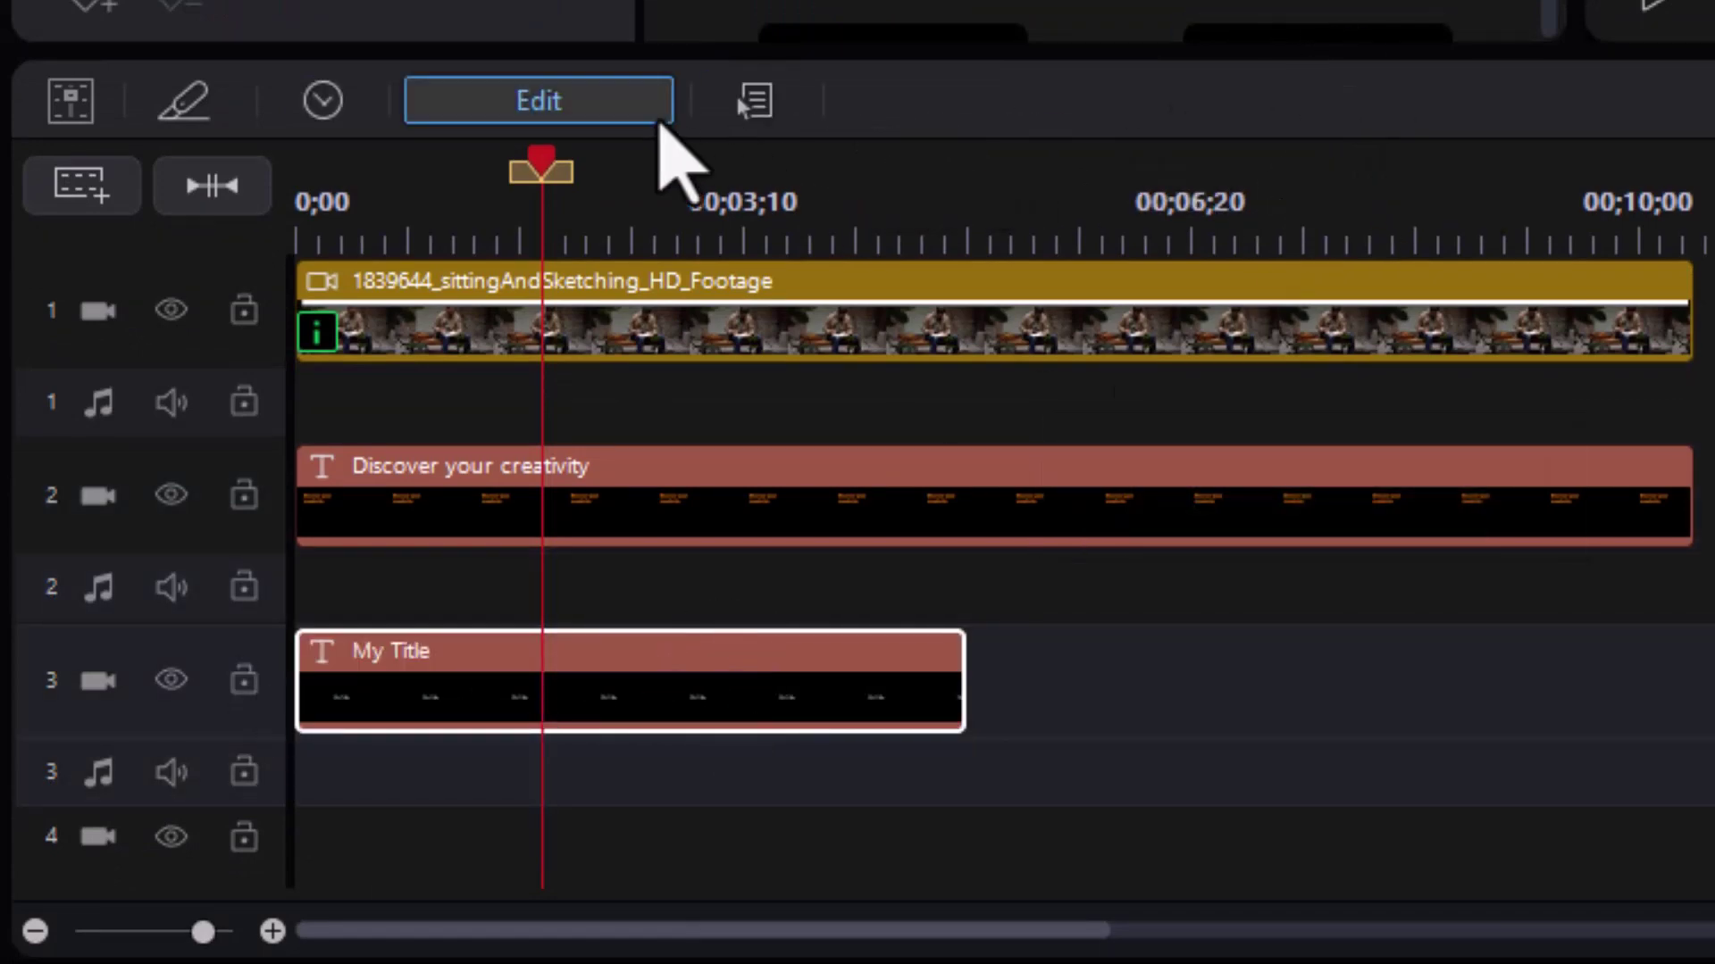
pyautogui.click(556, 100)
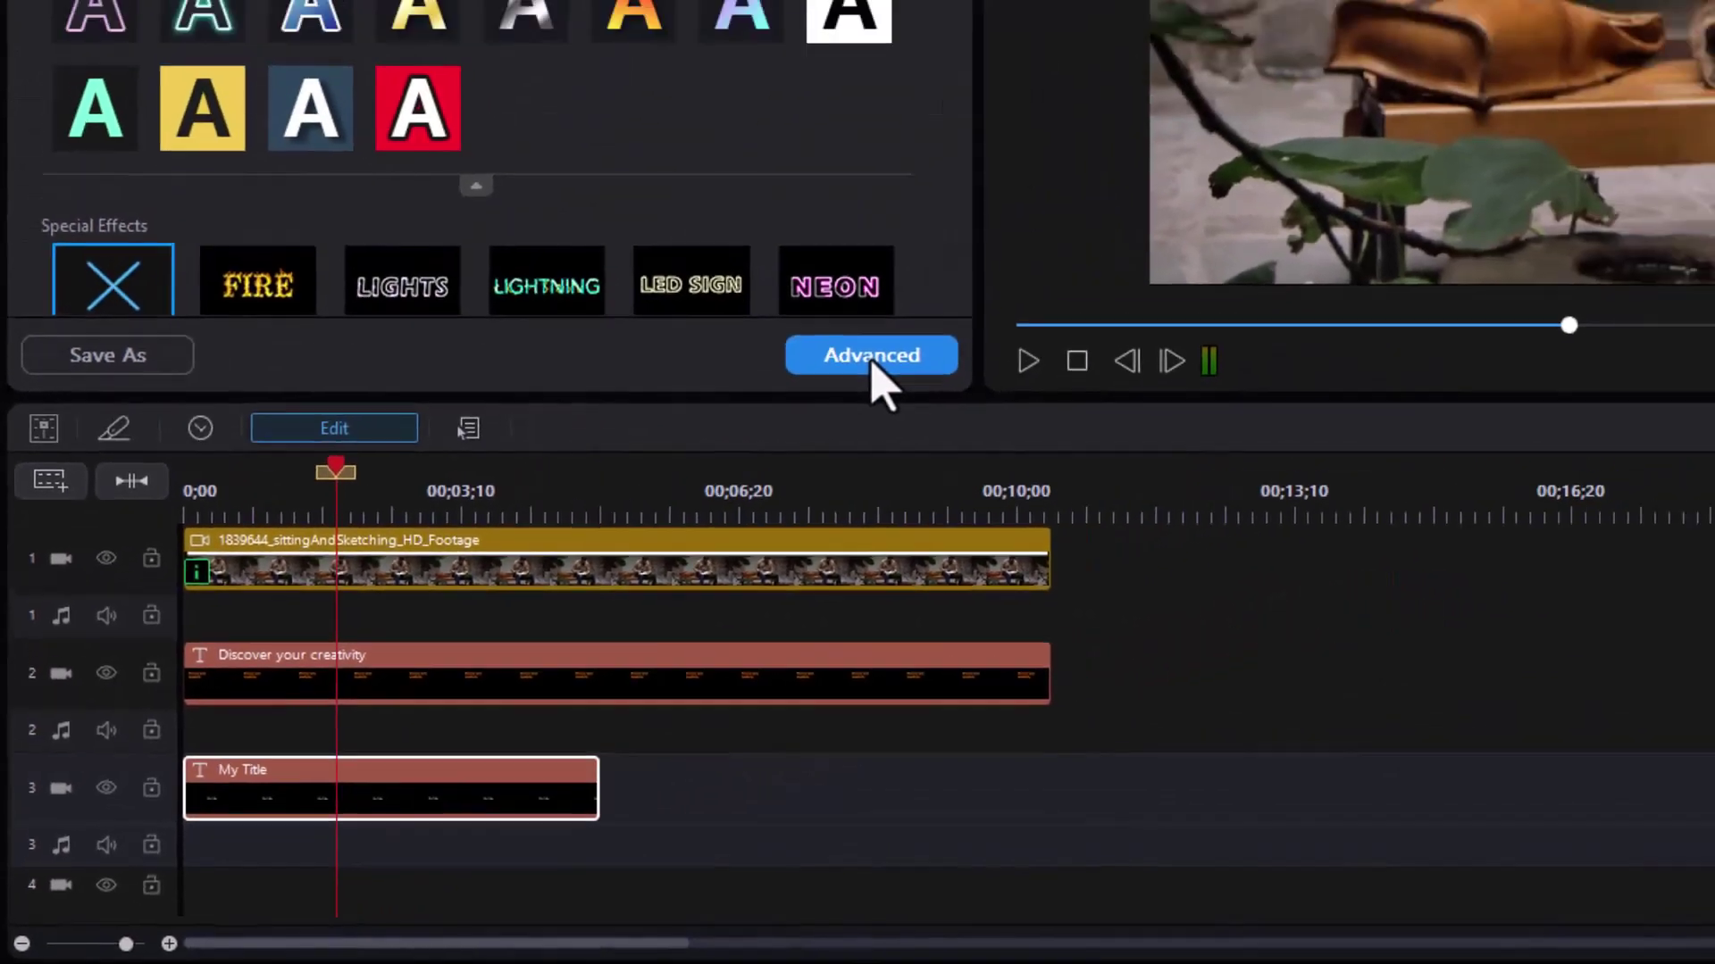
pyautogui.click(1024, 252)
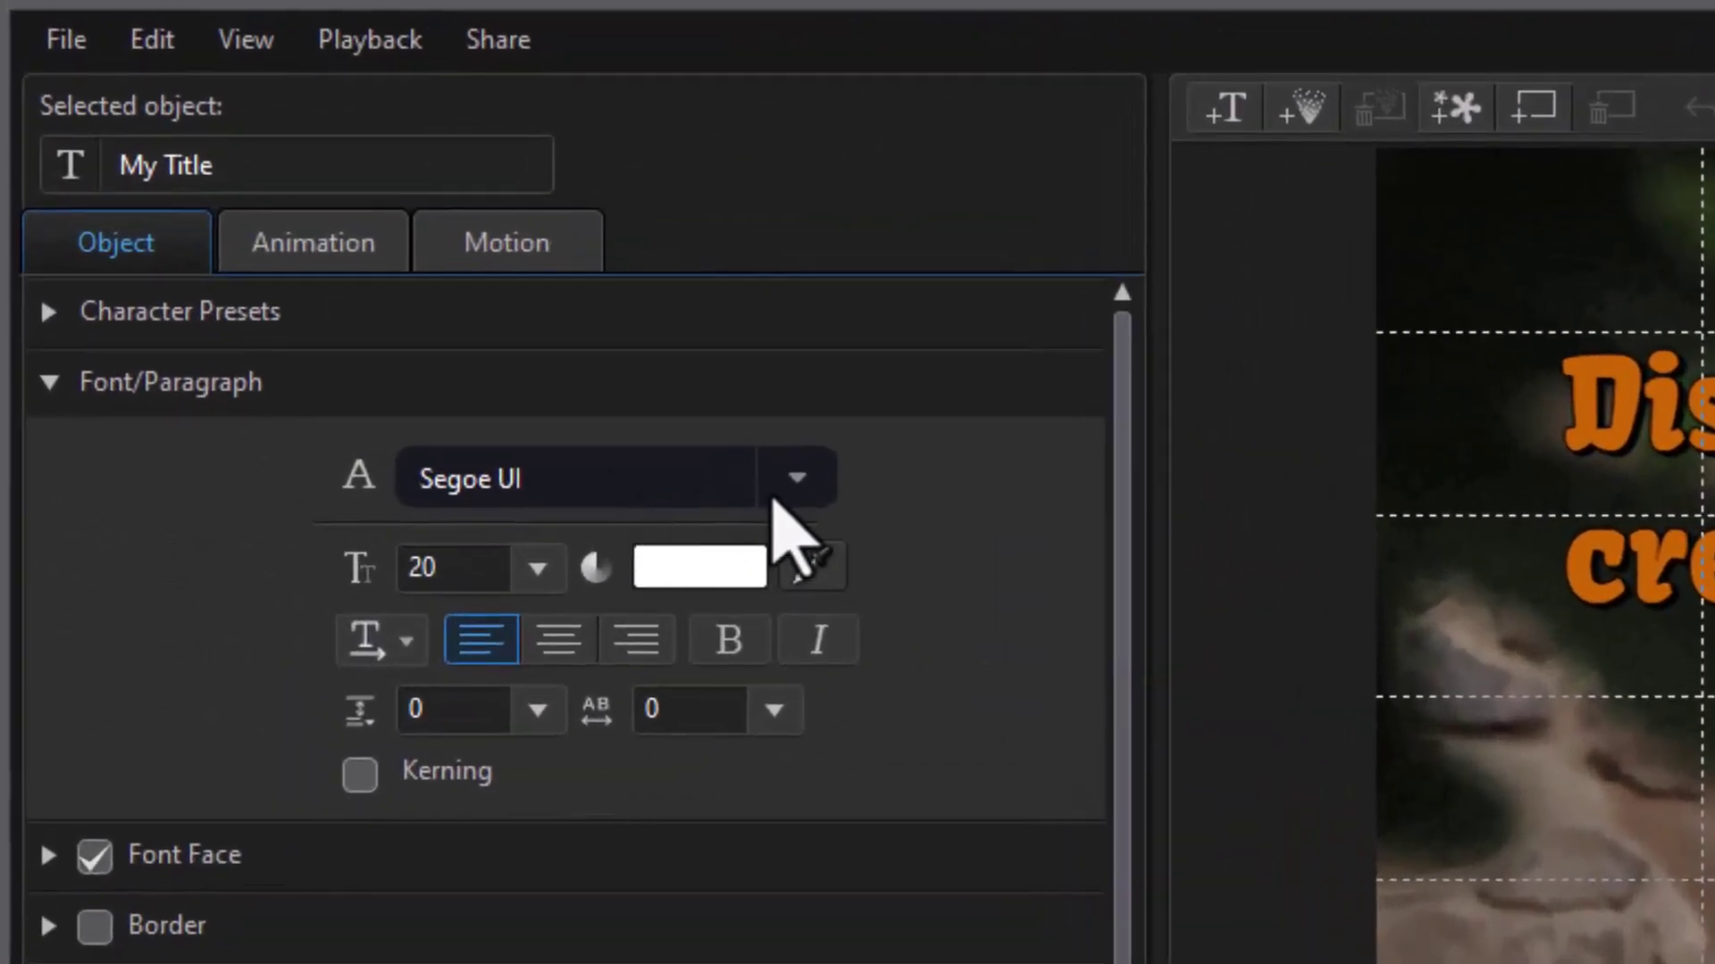
# Step: Set the new title's font to Montserrat ExtraBold
pyautogui.click(798, 479)
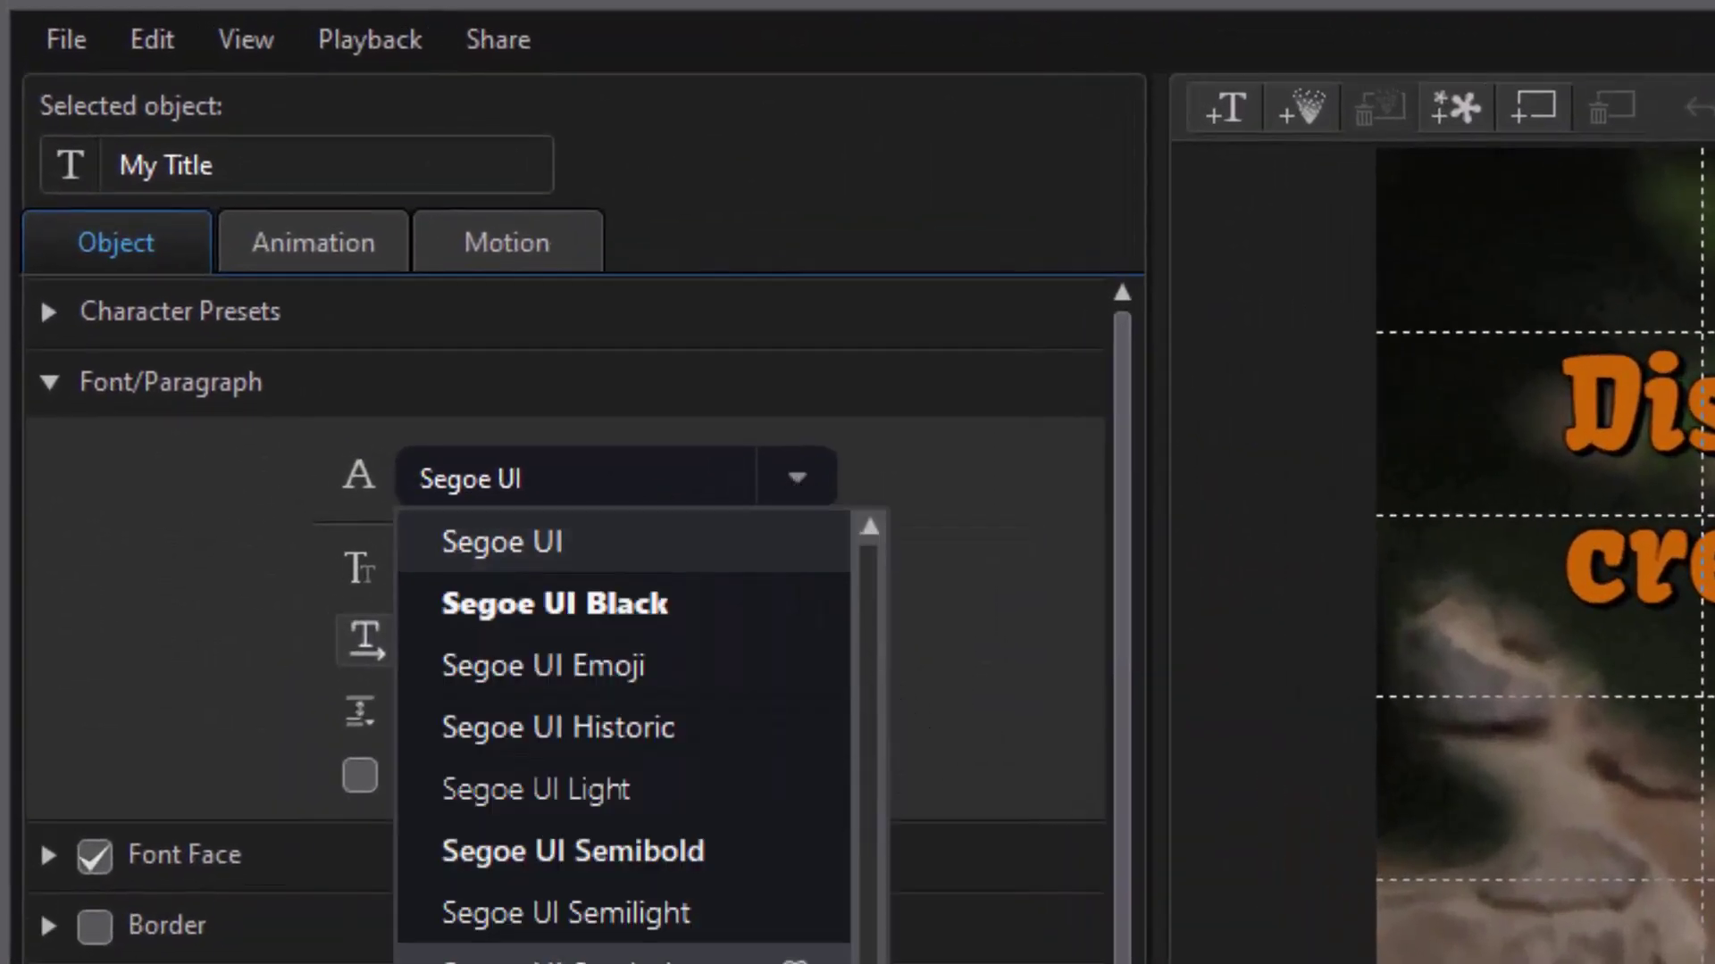
pyautogui.scroll(10, 623, 737)
pyautogui.scroll(-2, 624, 737)
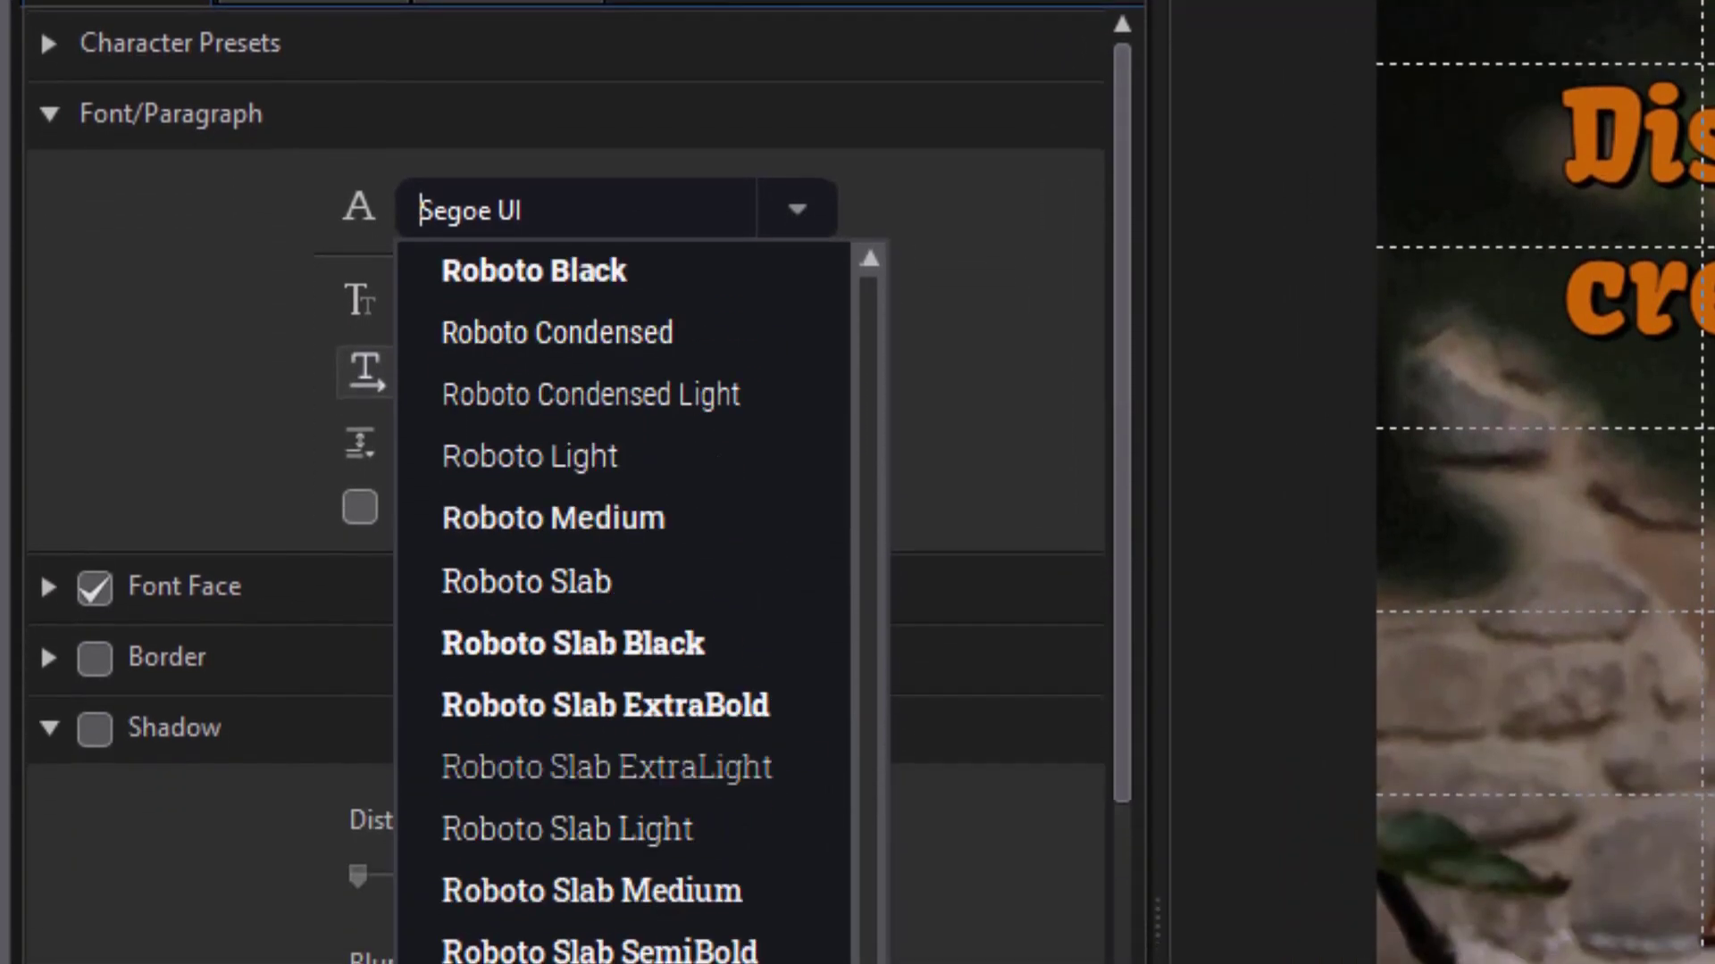
pyautogui.scroll(10, 727, 727)
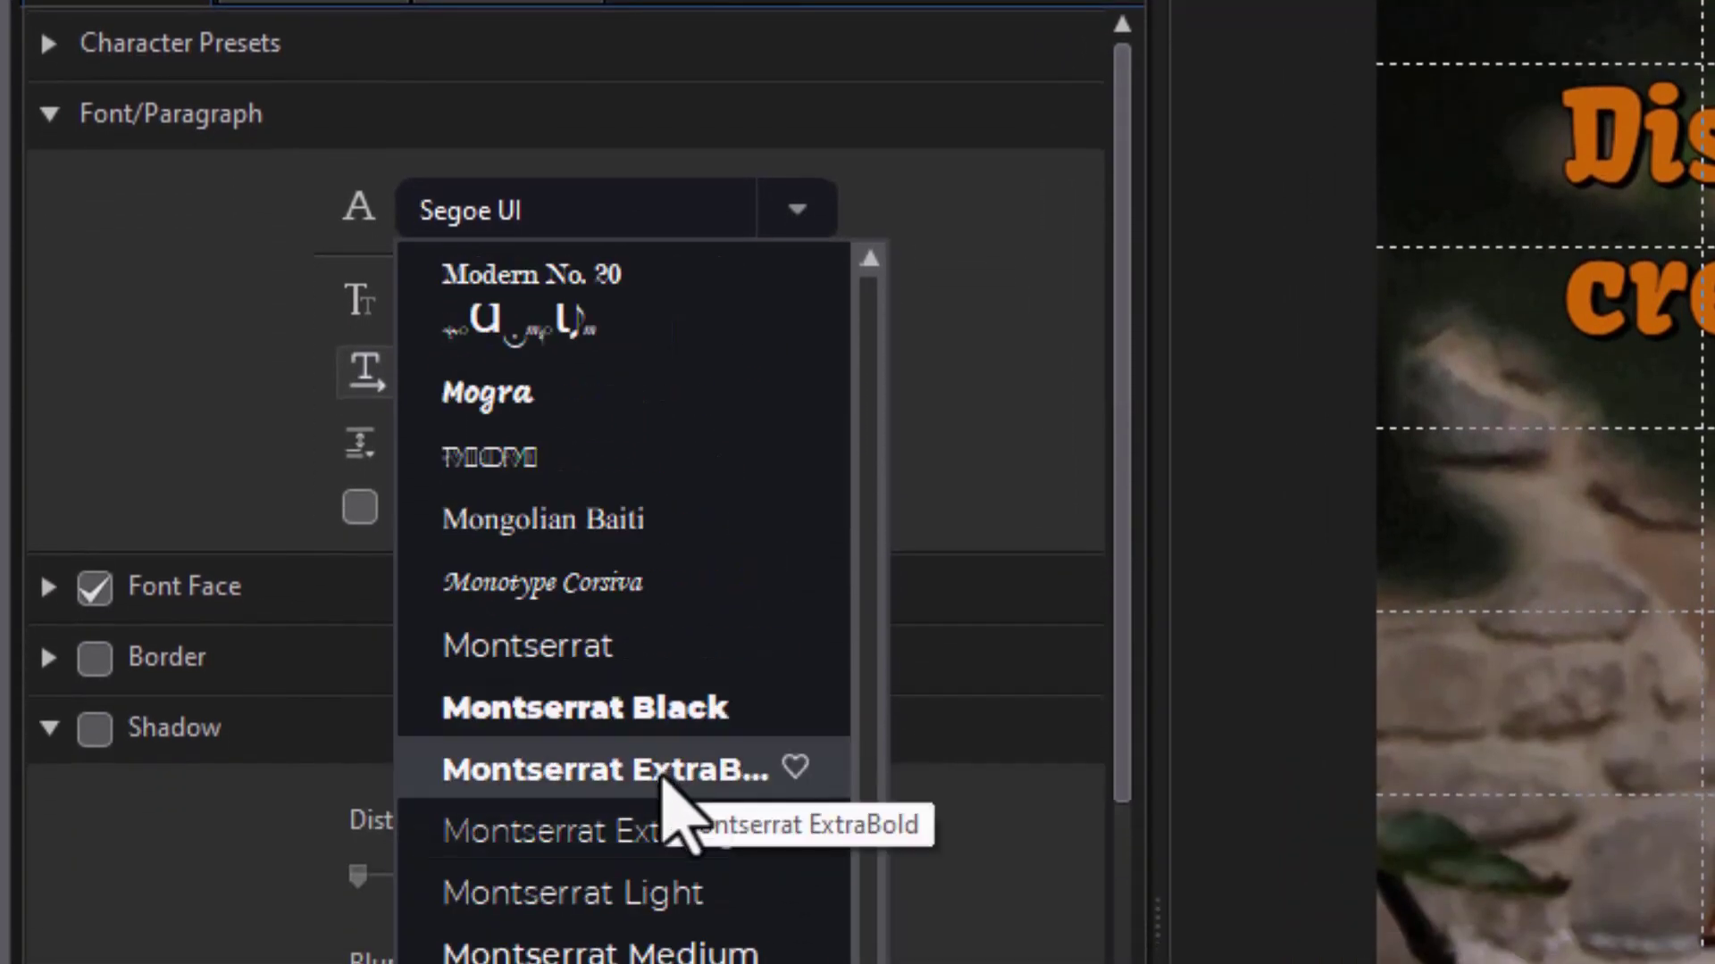
pyautogui.click(676, 813)
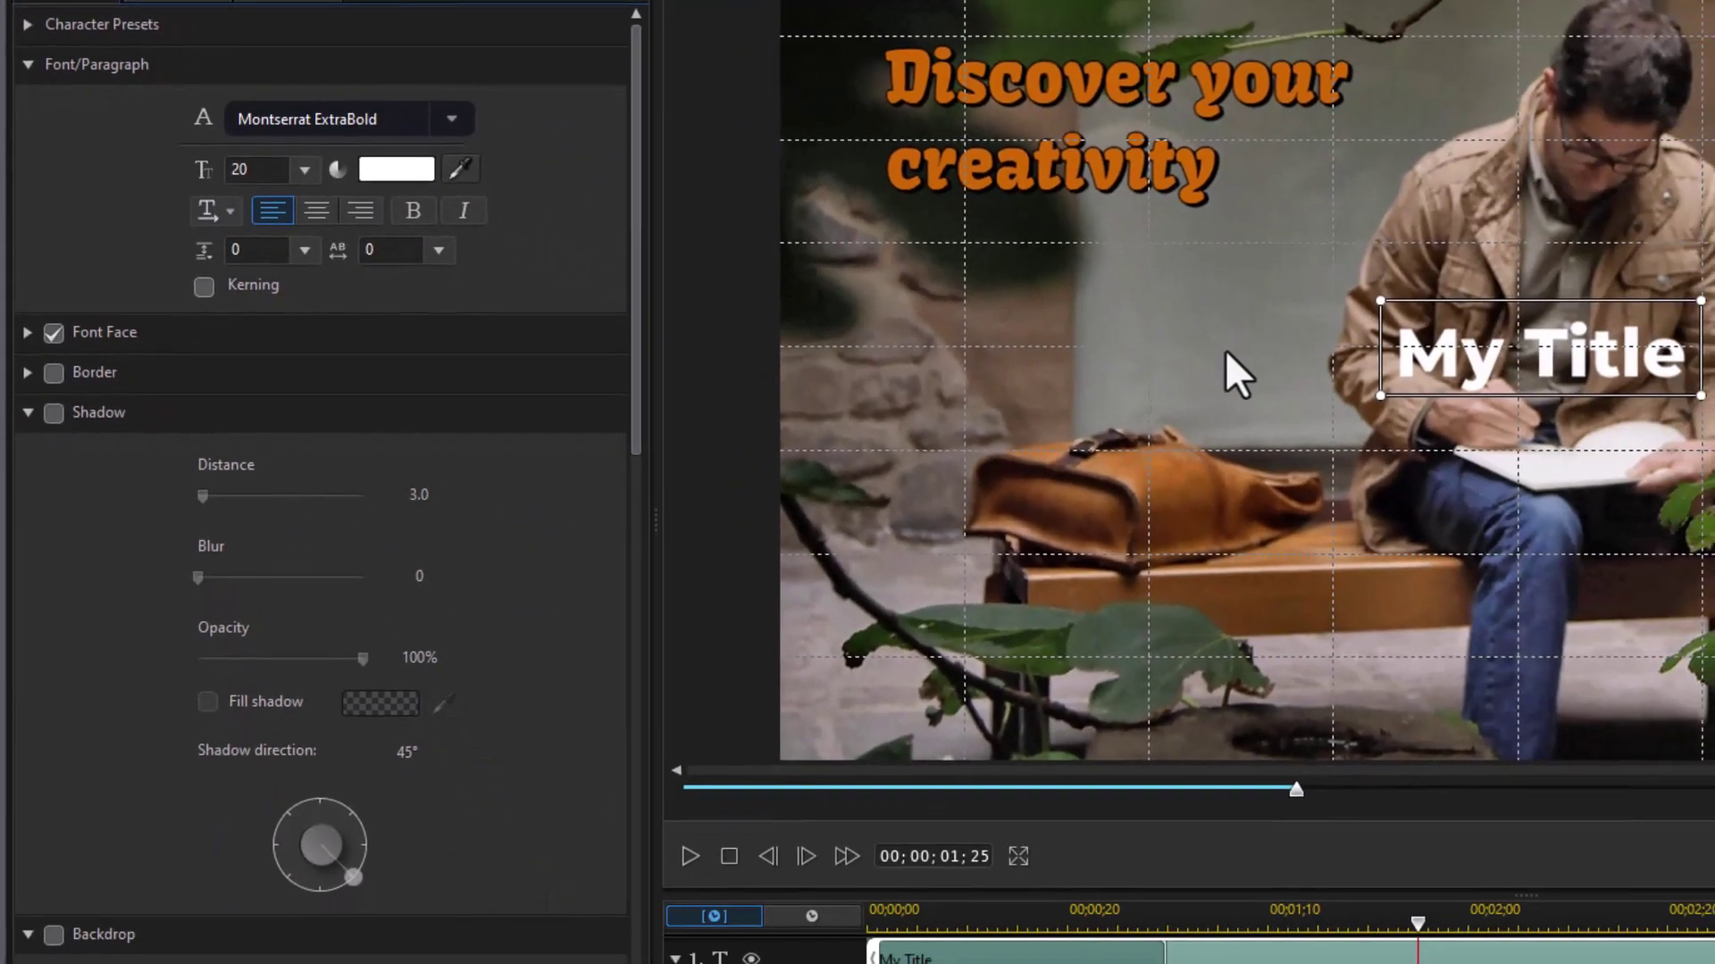
# Step: Replace the 'My Title' text with CREATE
pyautogui.click(1455, 360)
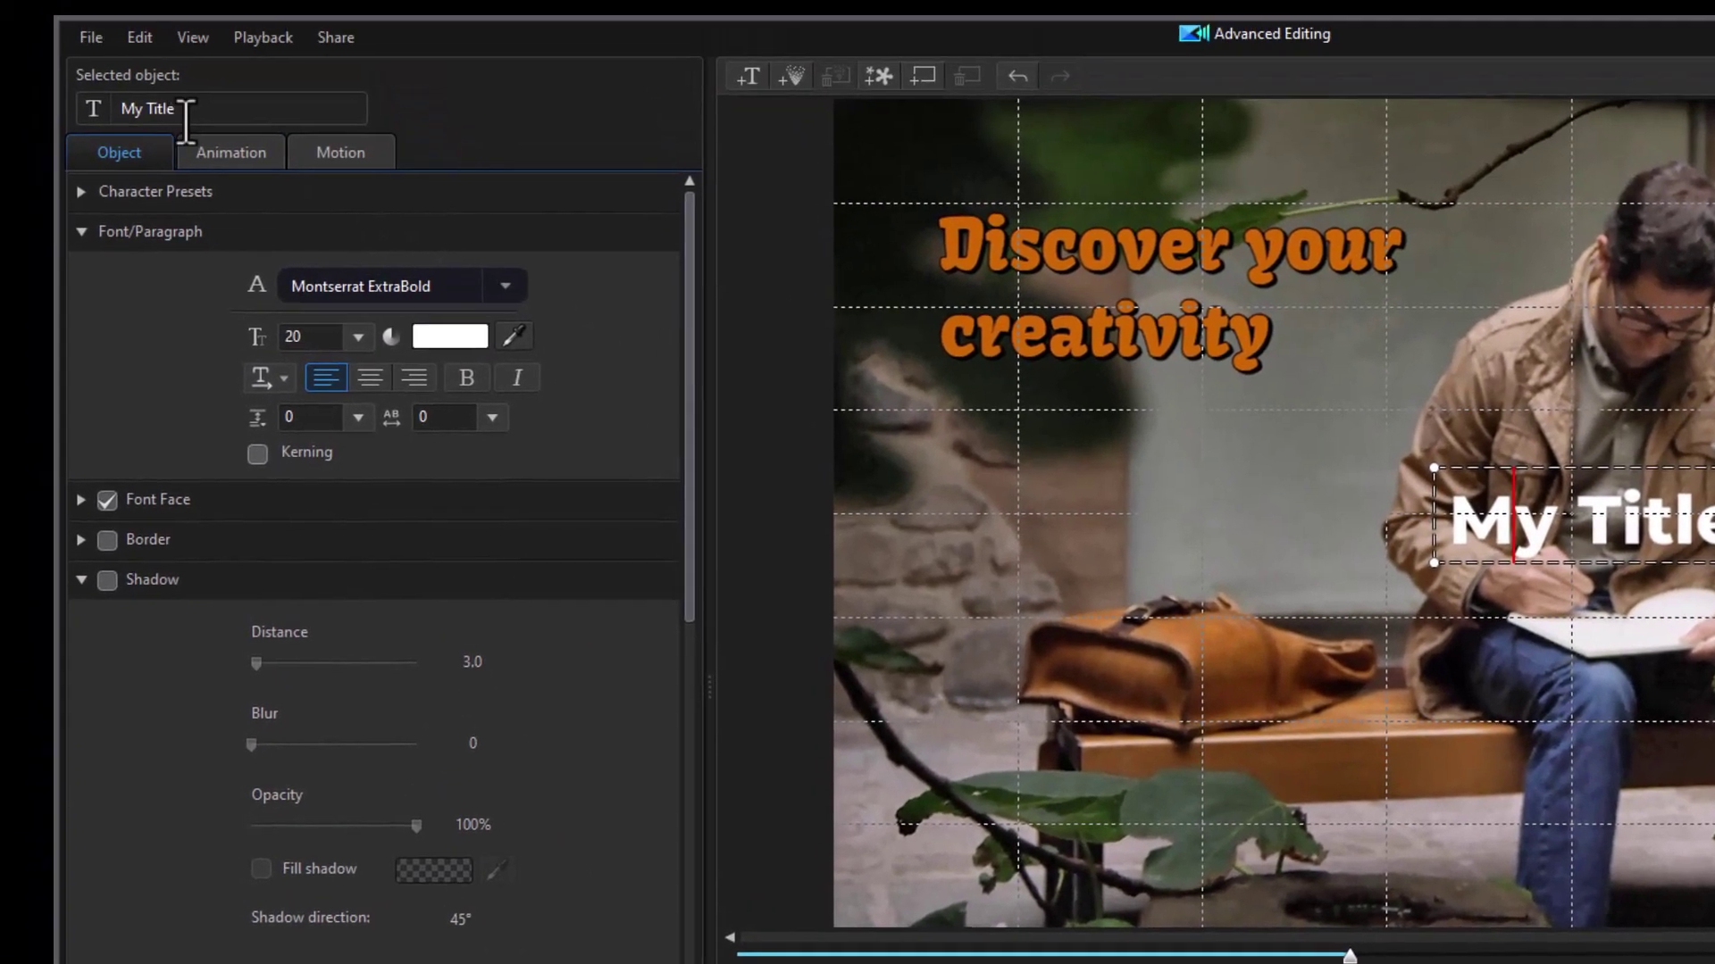
pyautogui.doubleClick(107, 0)
pyautogui.click(107, 129)
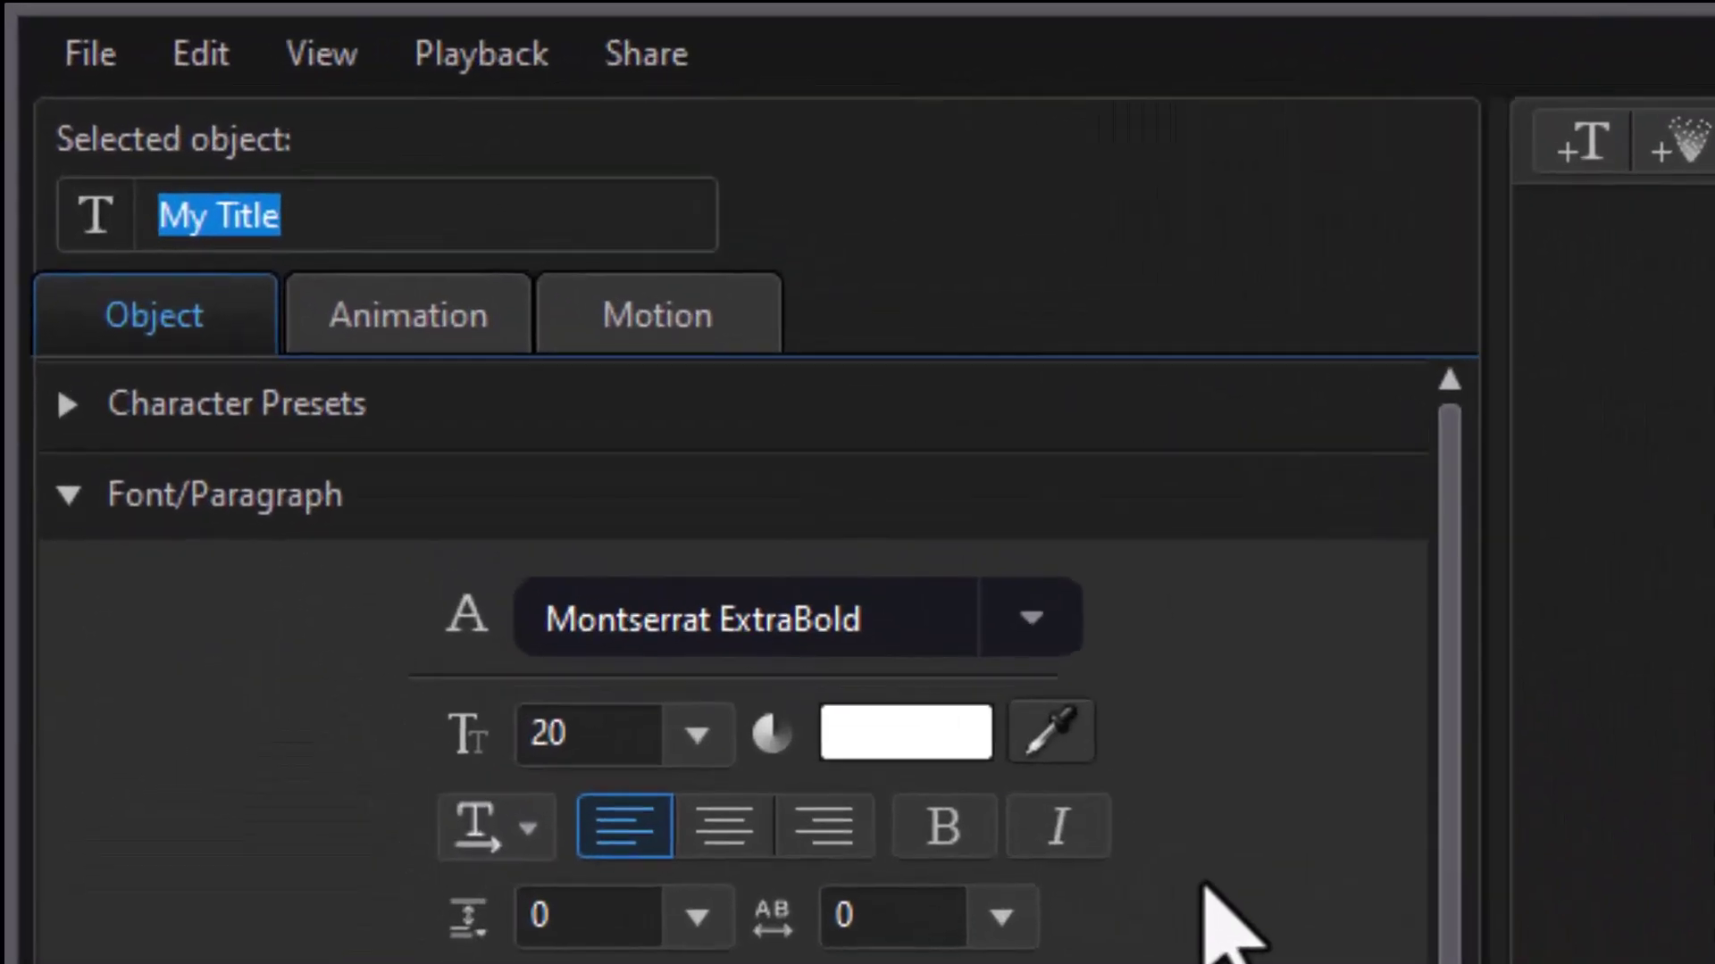
pyautogui.write('CREATE')
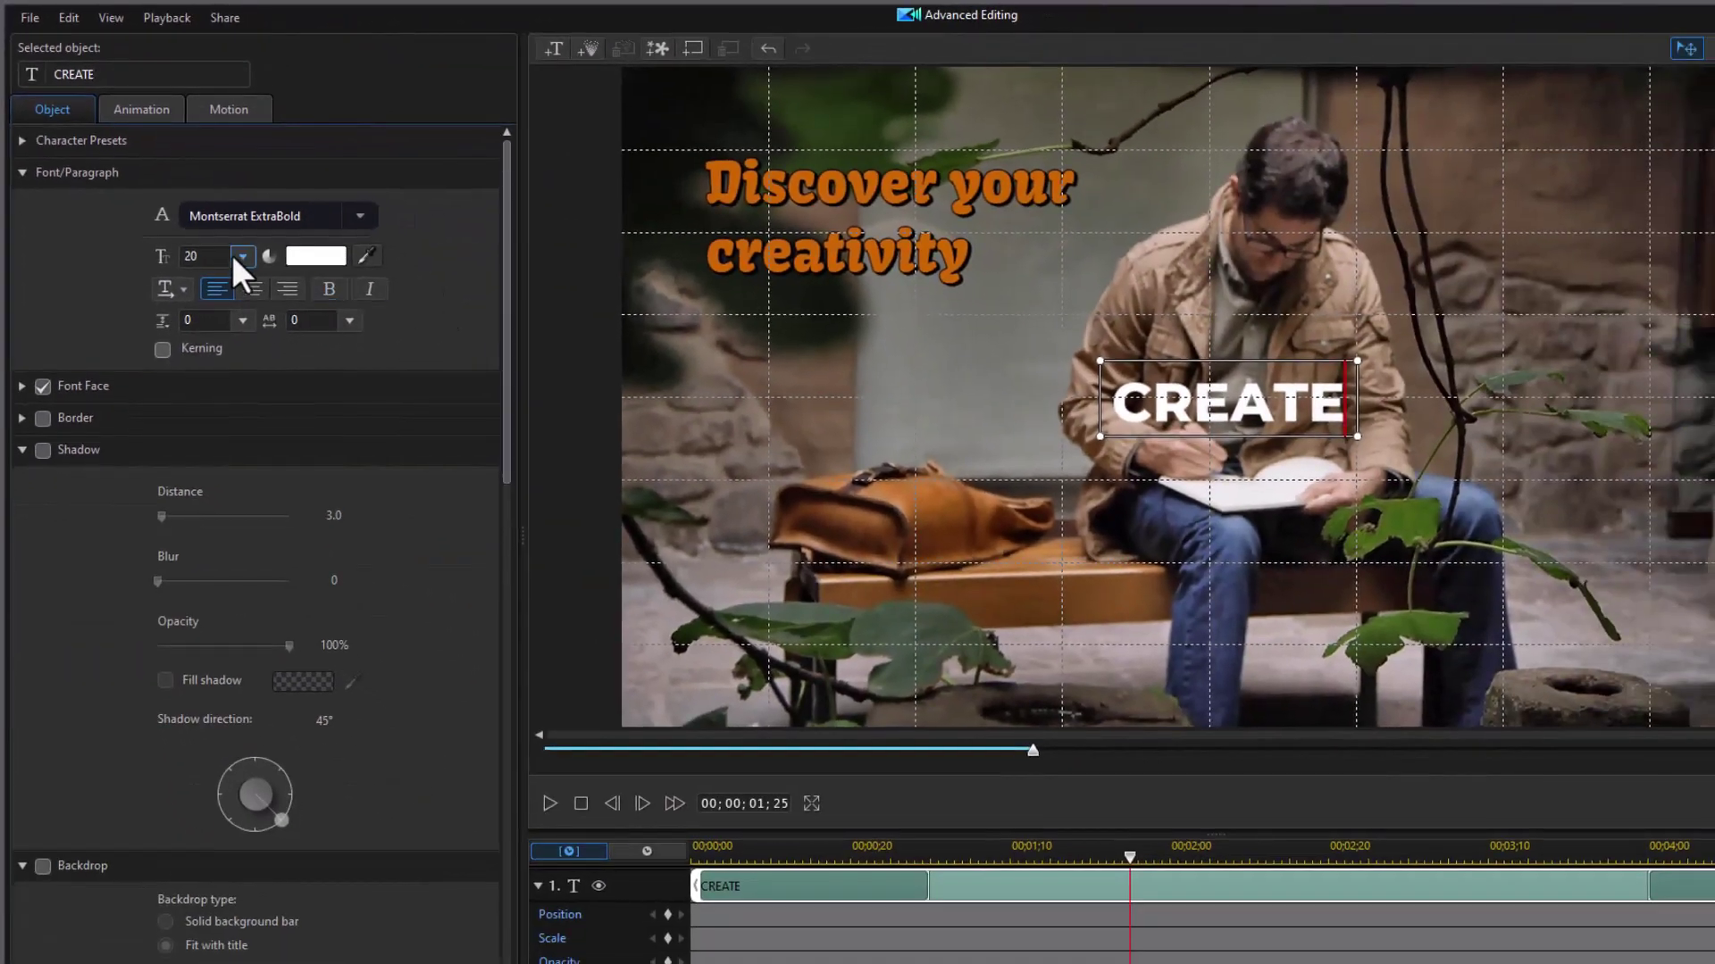
# Step: Set the CREATE title's font size to 28 and check the Grid Lines reference options
pyautogui.click(241, 257)
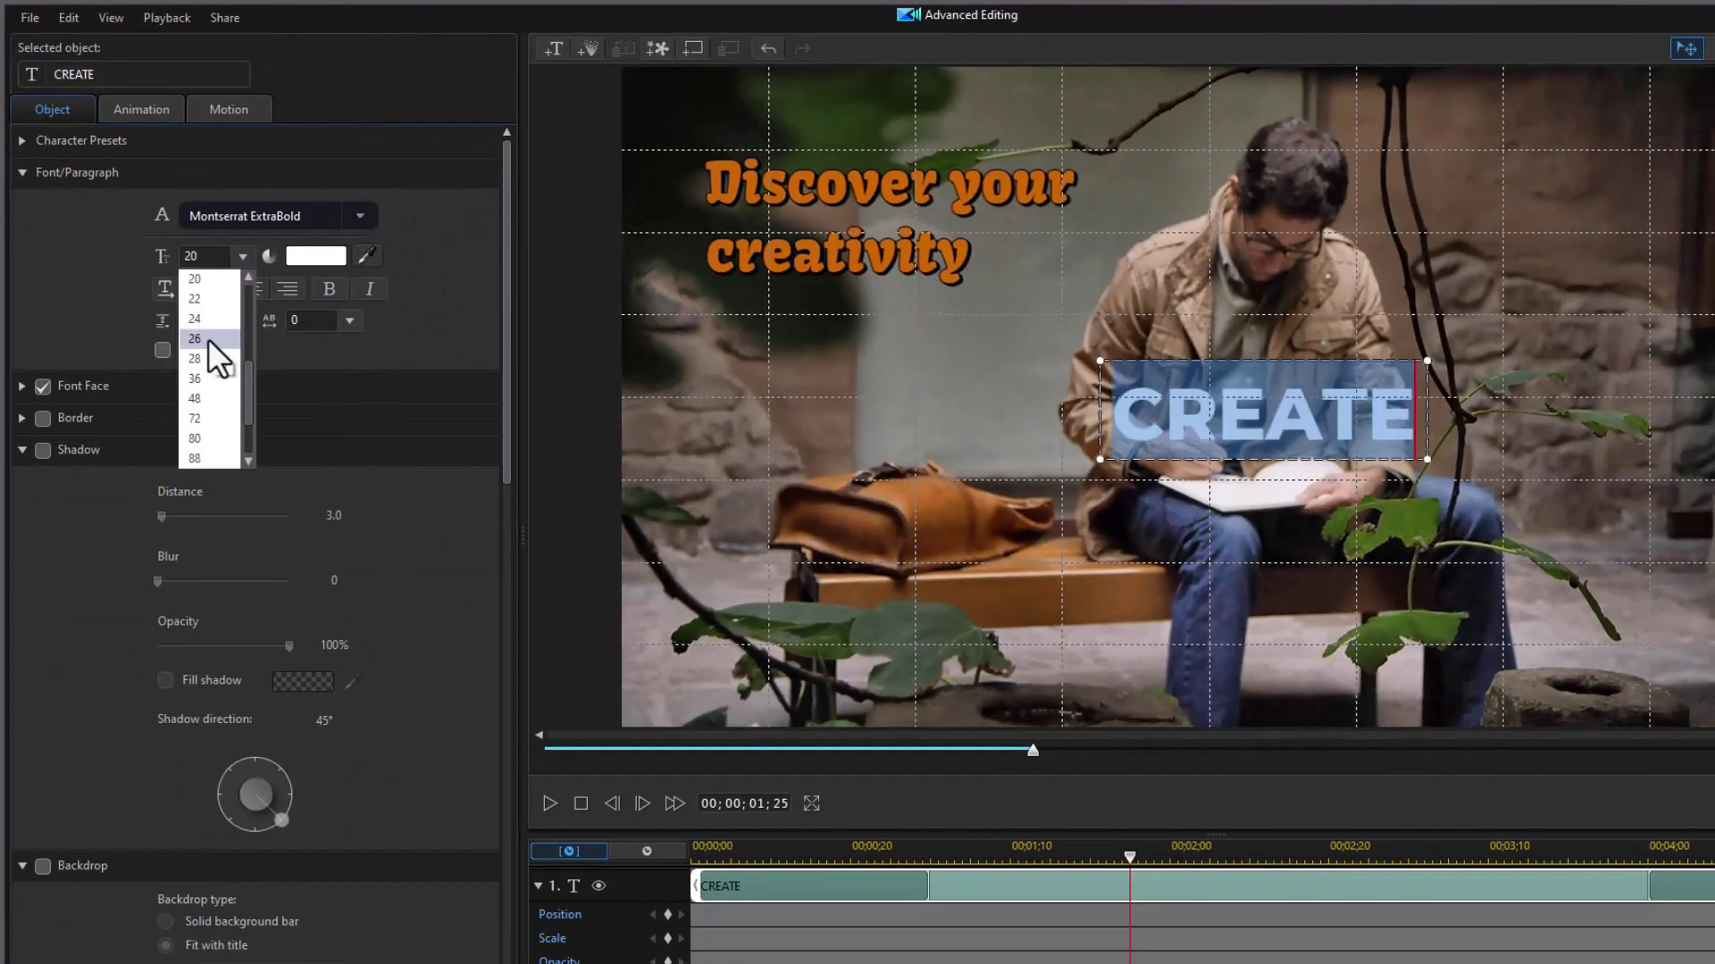
pyautogui.click(206, 361)
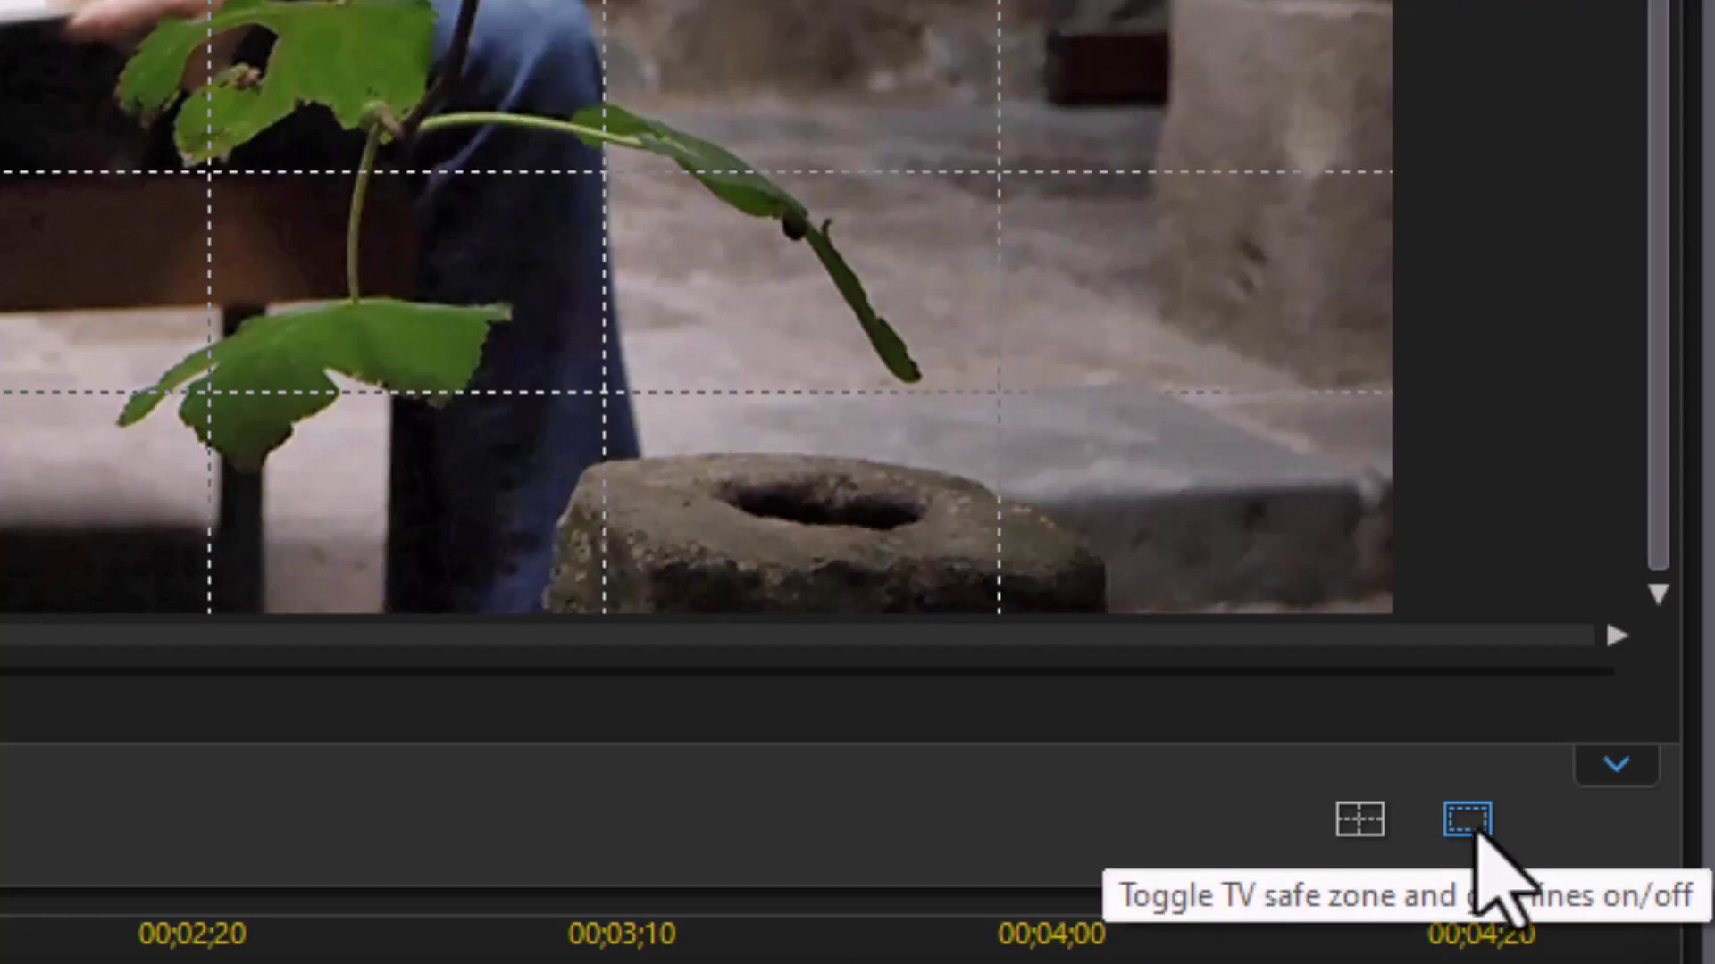
pyautogui.click(1475, 833)
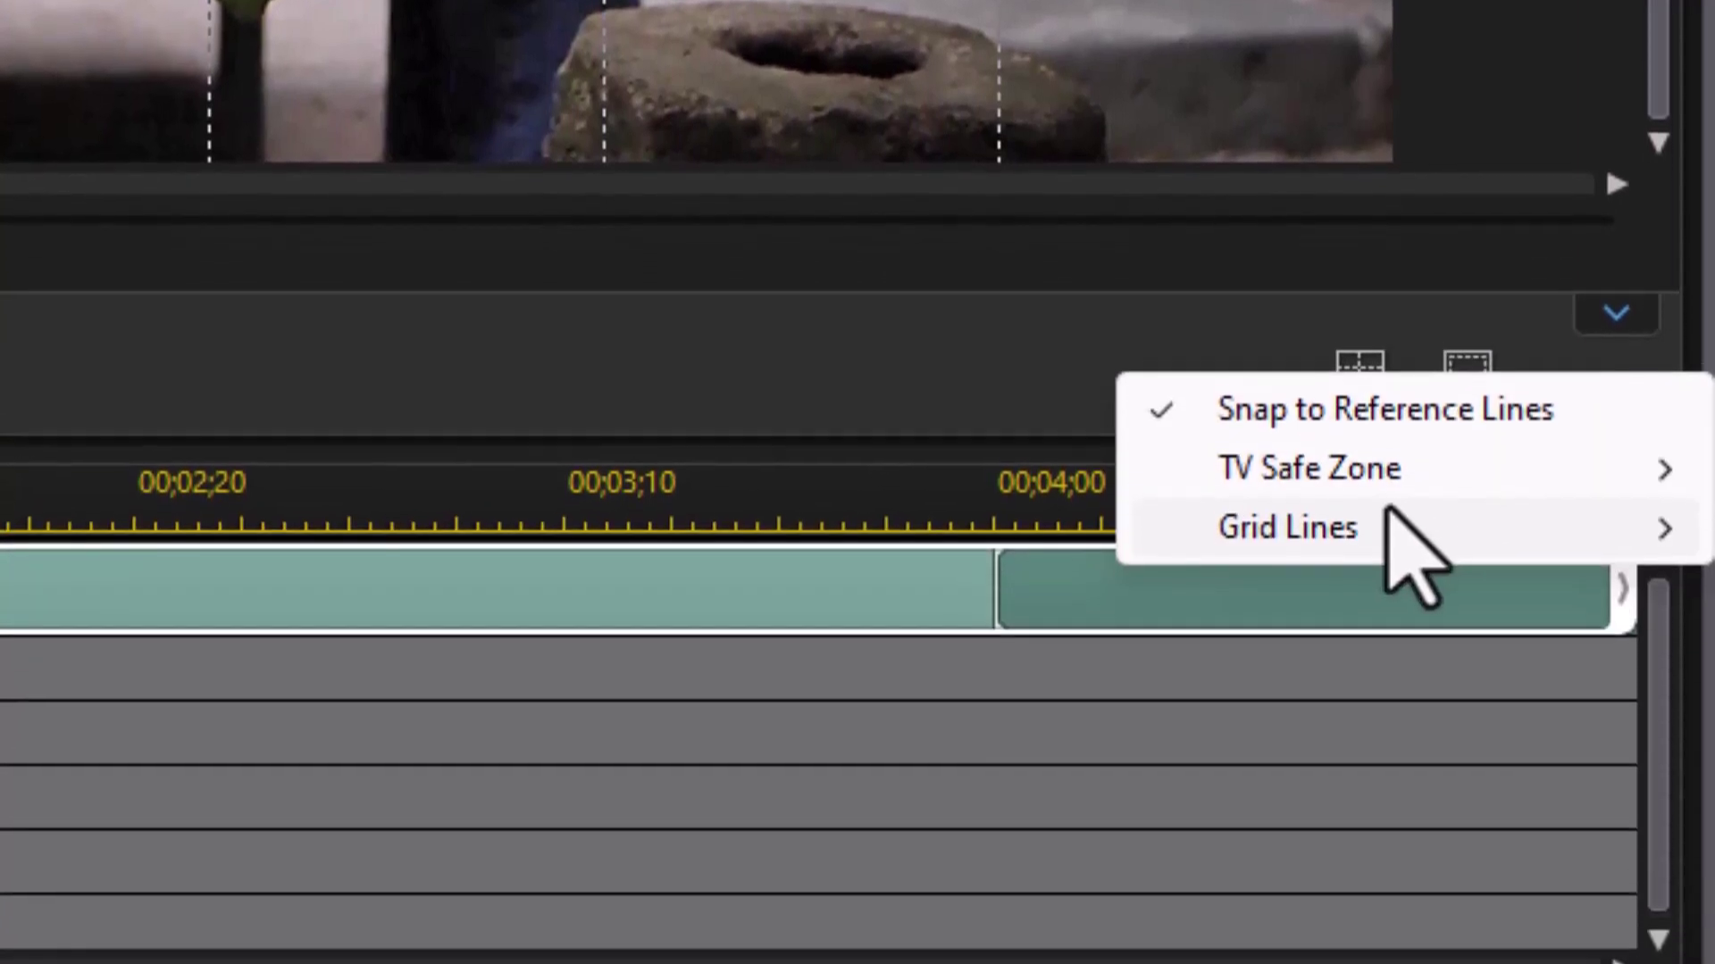
pyautogui.moveTo(1379, 518)
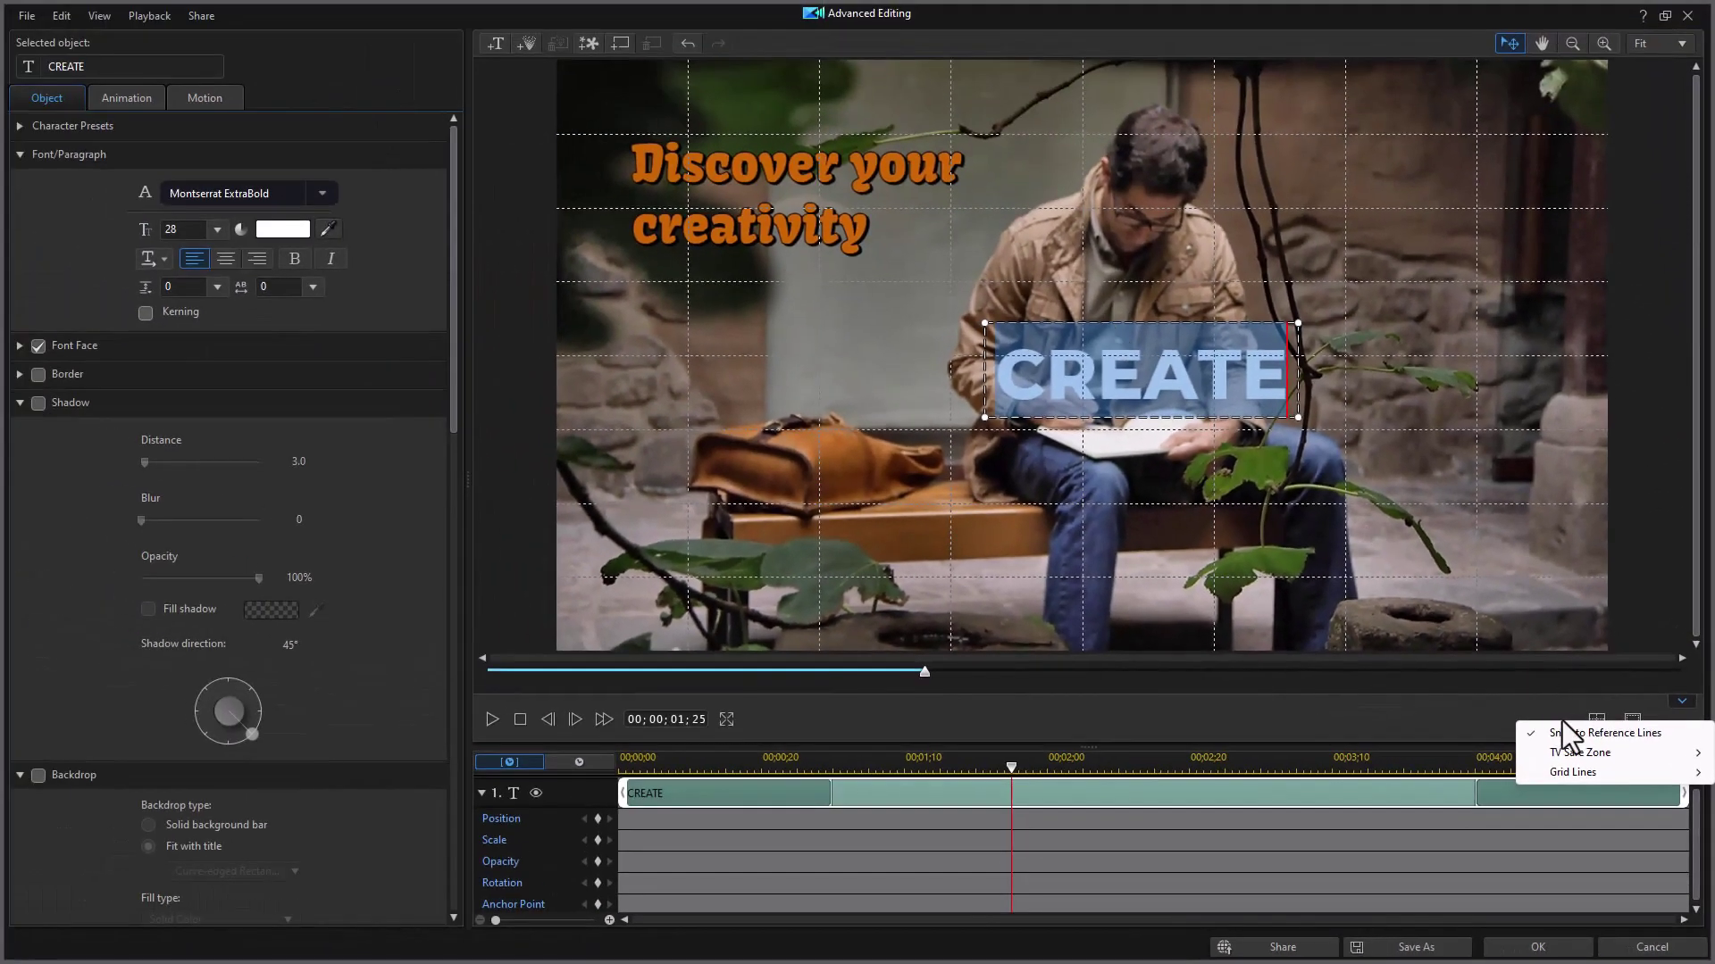
pyautogui.click(1381, 399)
pyautogui.click(1144, 375)
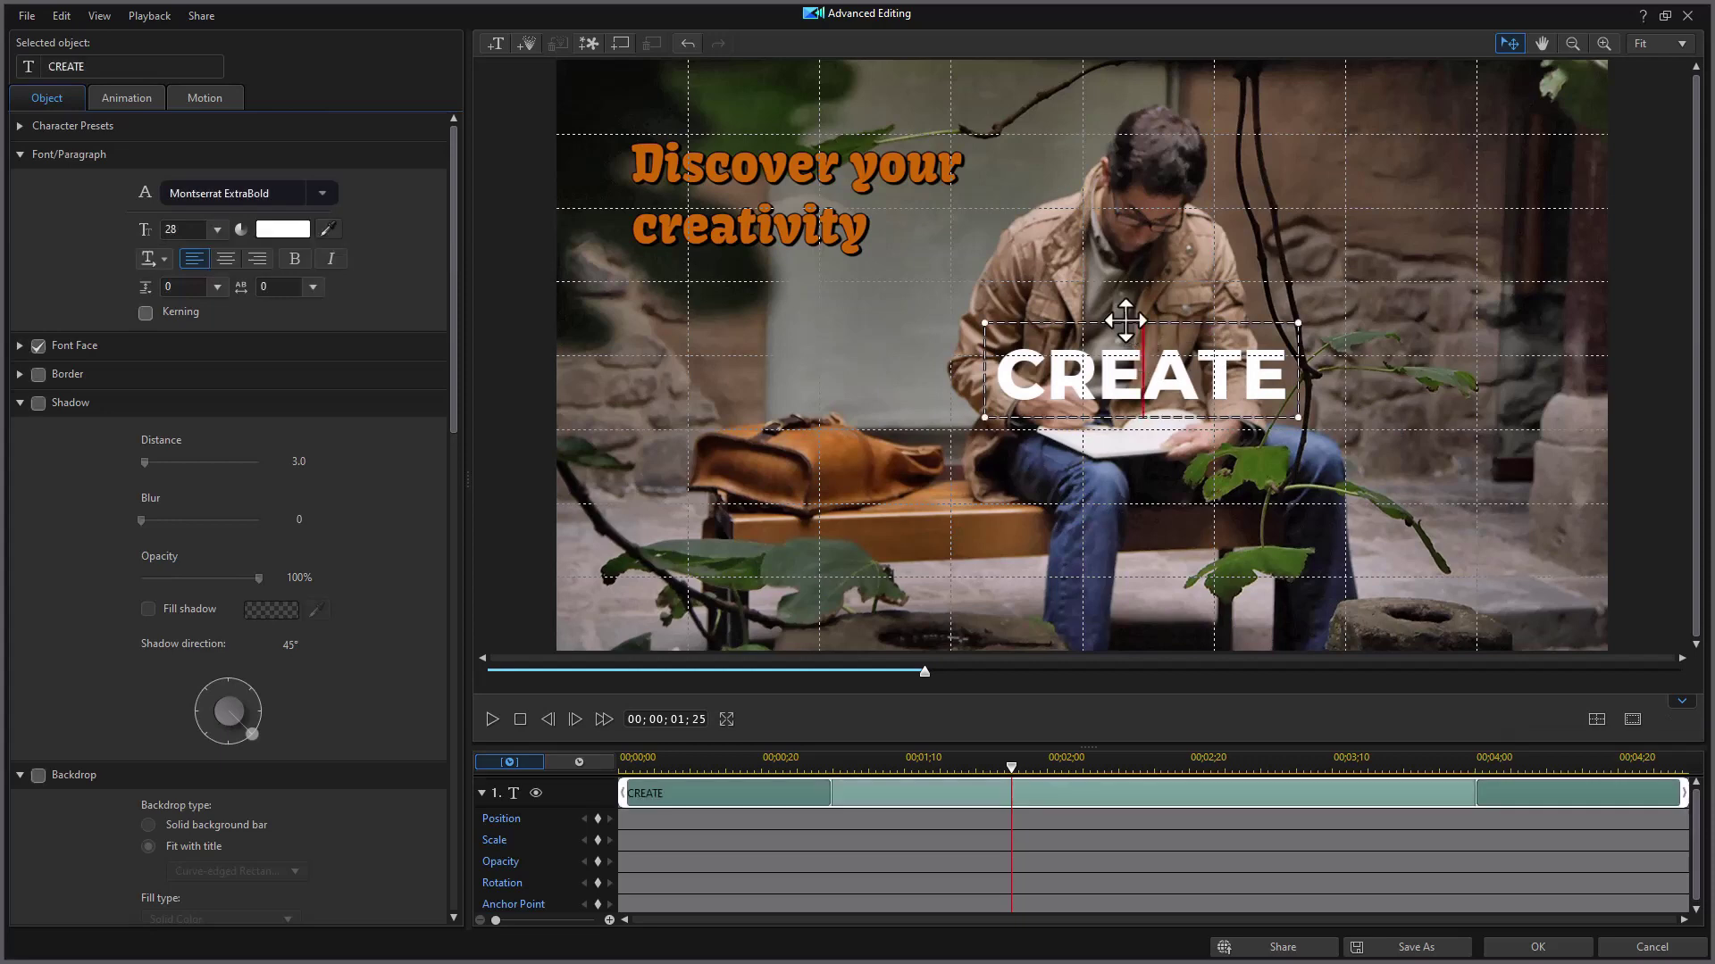
# Step: Move CREATE to the upper left and add a DESIGN title just below it
pyautogui.moveTo(1125, 320); pyautogui.dragTo(752, 272)
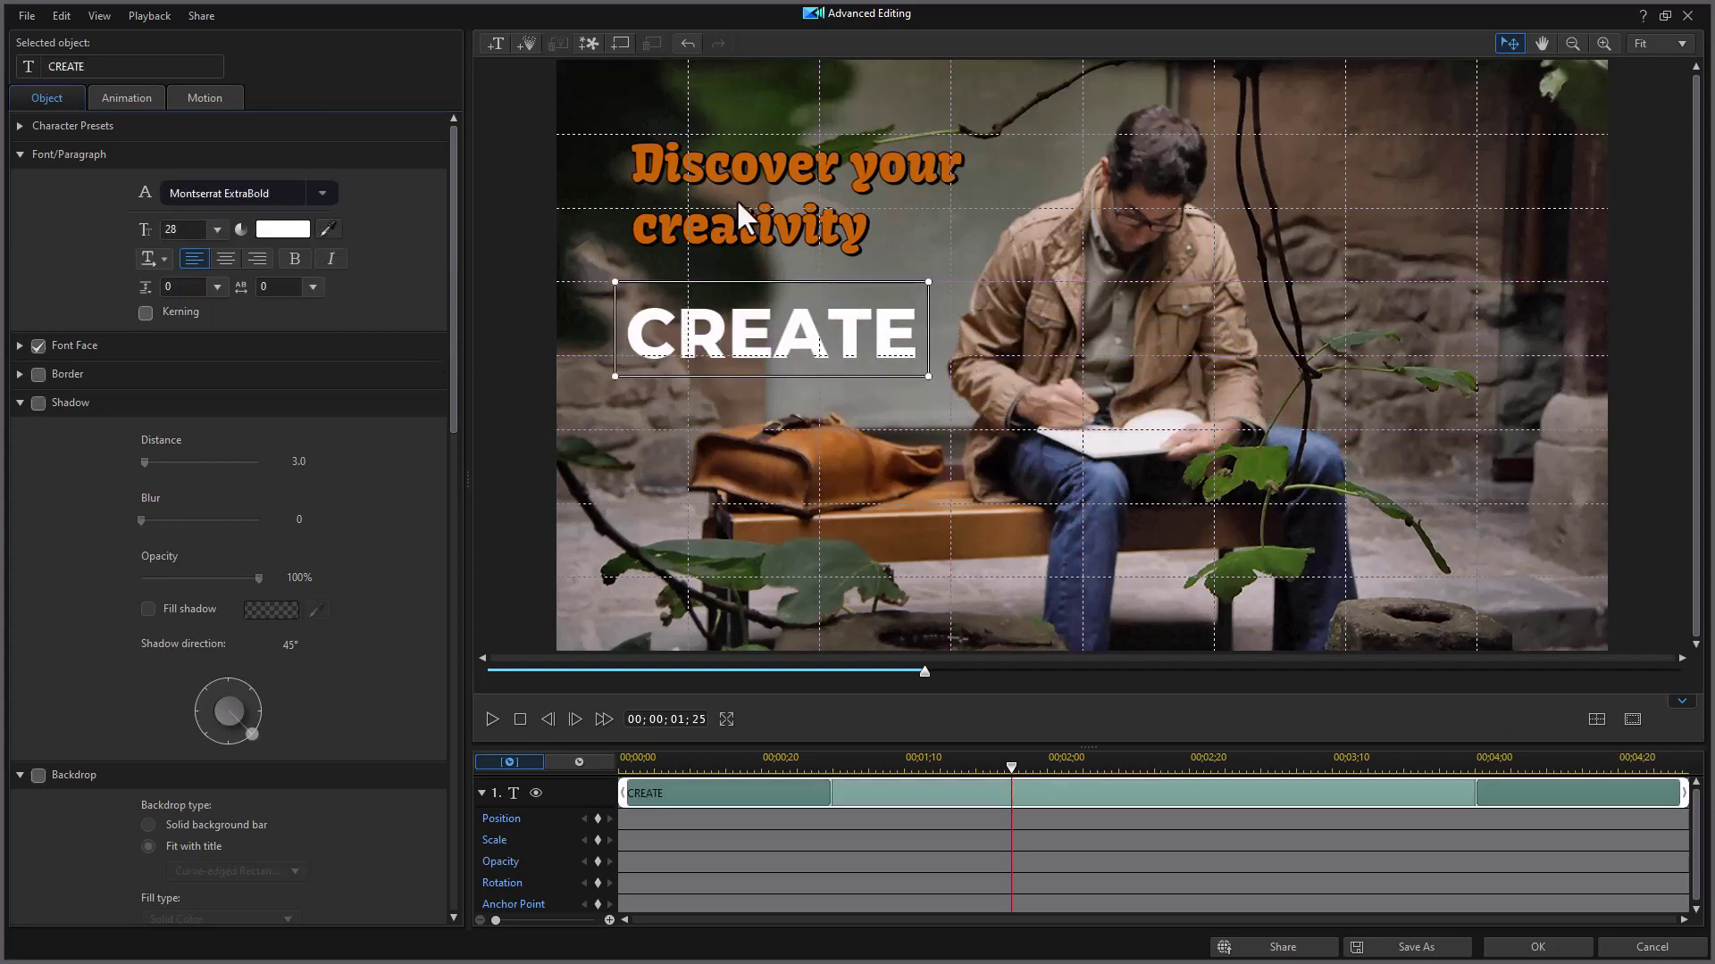
pyautogui.click(499, 47)
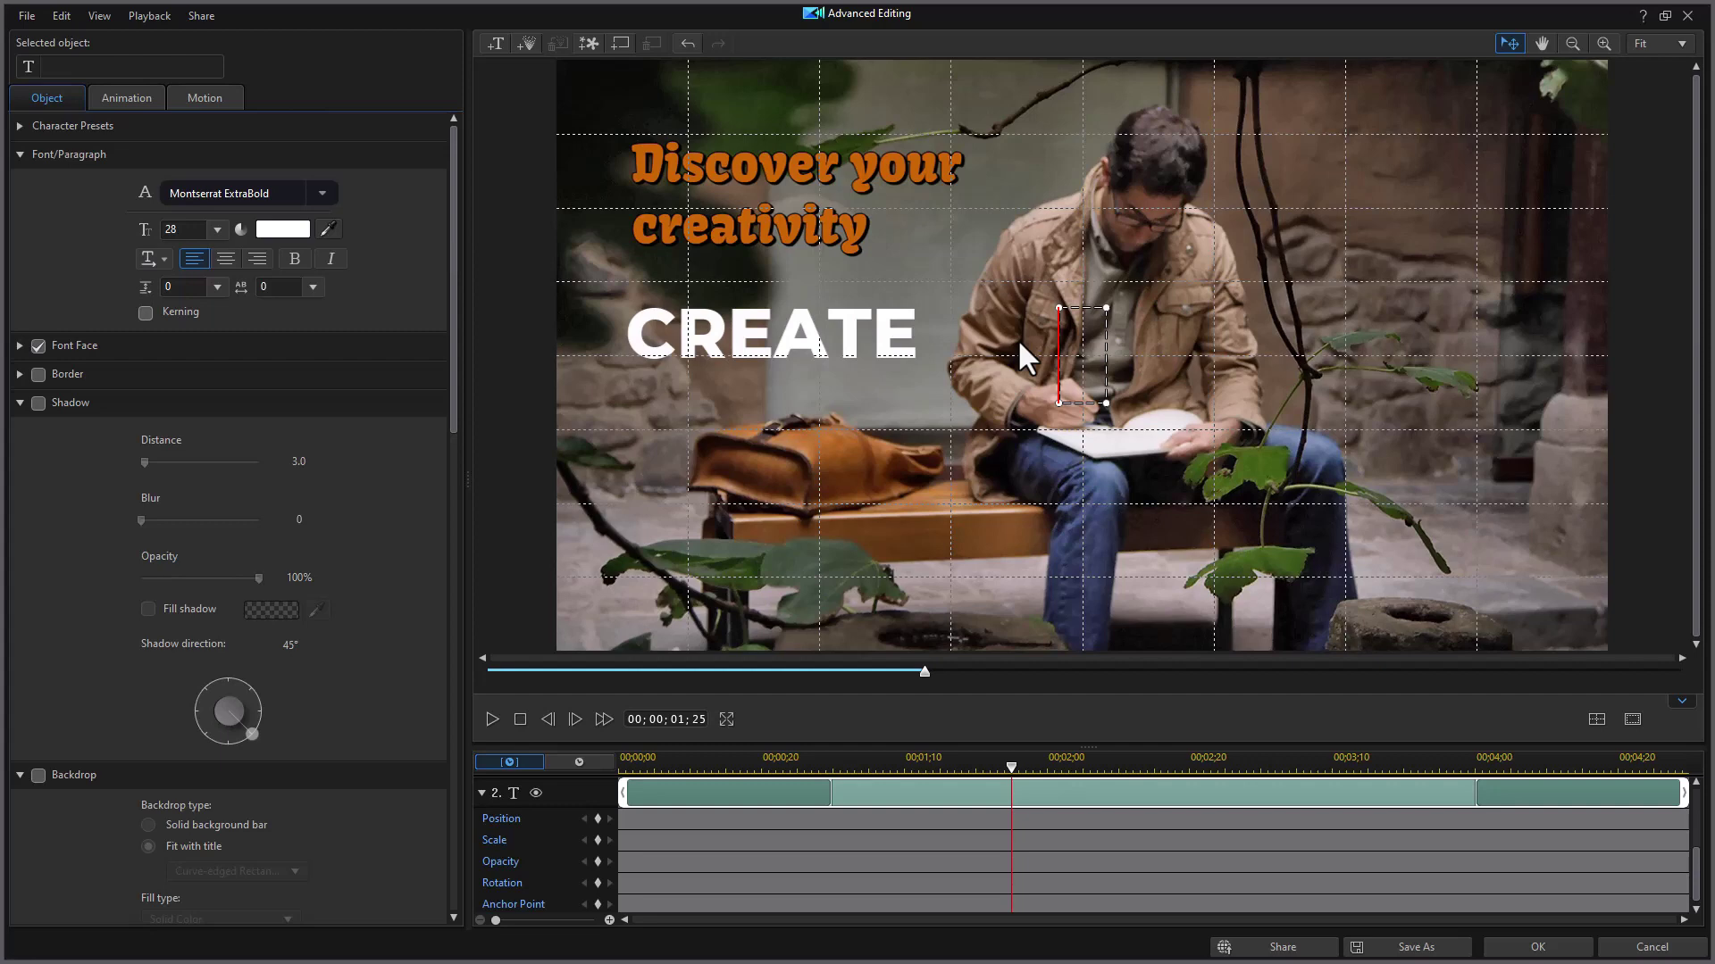
pyautogui.write('DESIGN')
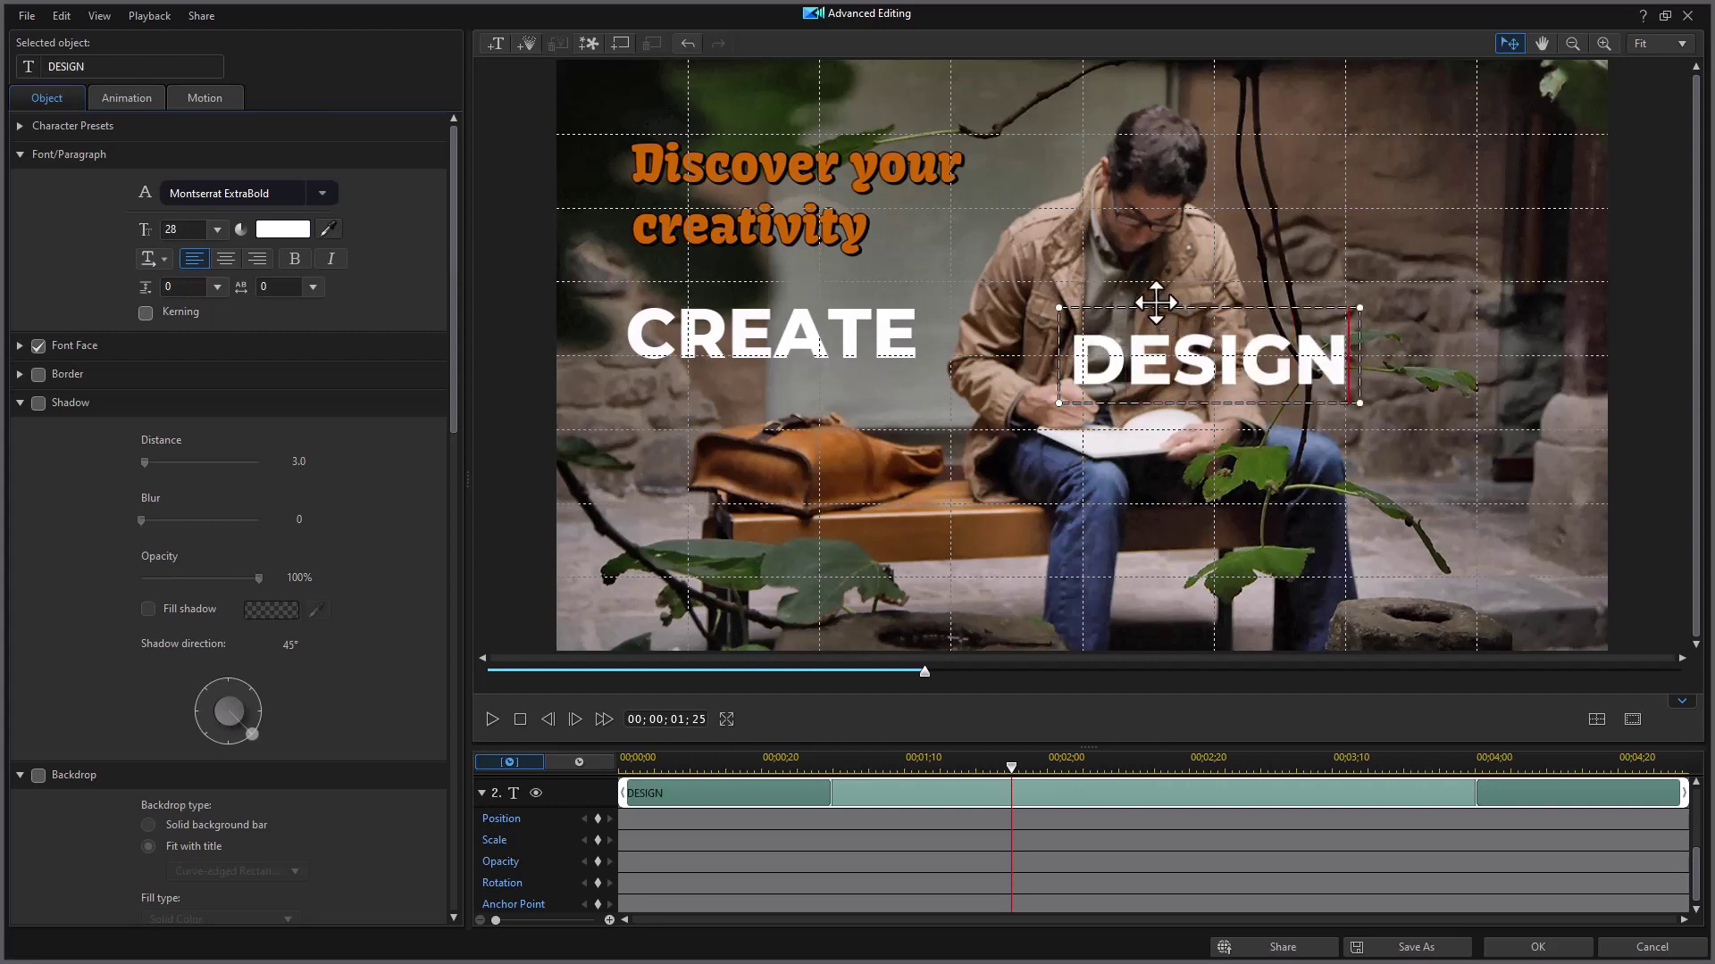
pyautogui.moveTo(1159, 320); pyautogui.dragTo(751, 401)
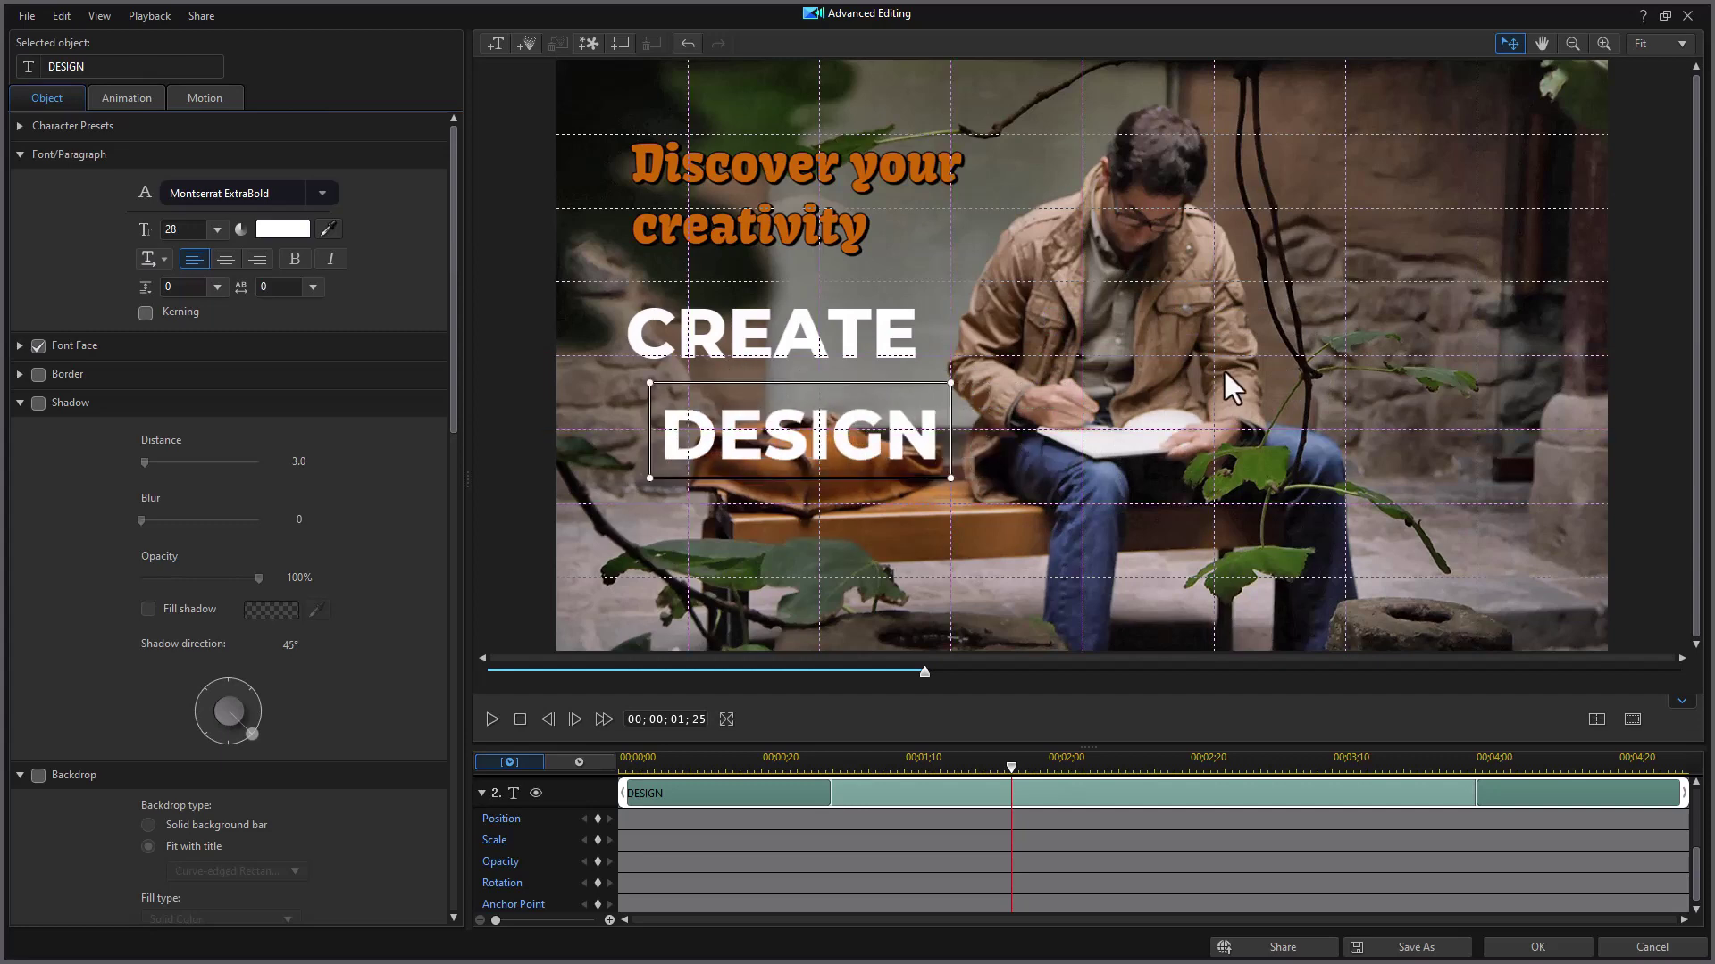
# Step: Add a REFLECT title and position it lower in the frame
pyautogui.click(498, 44)
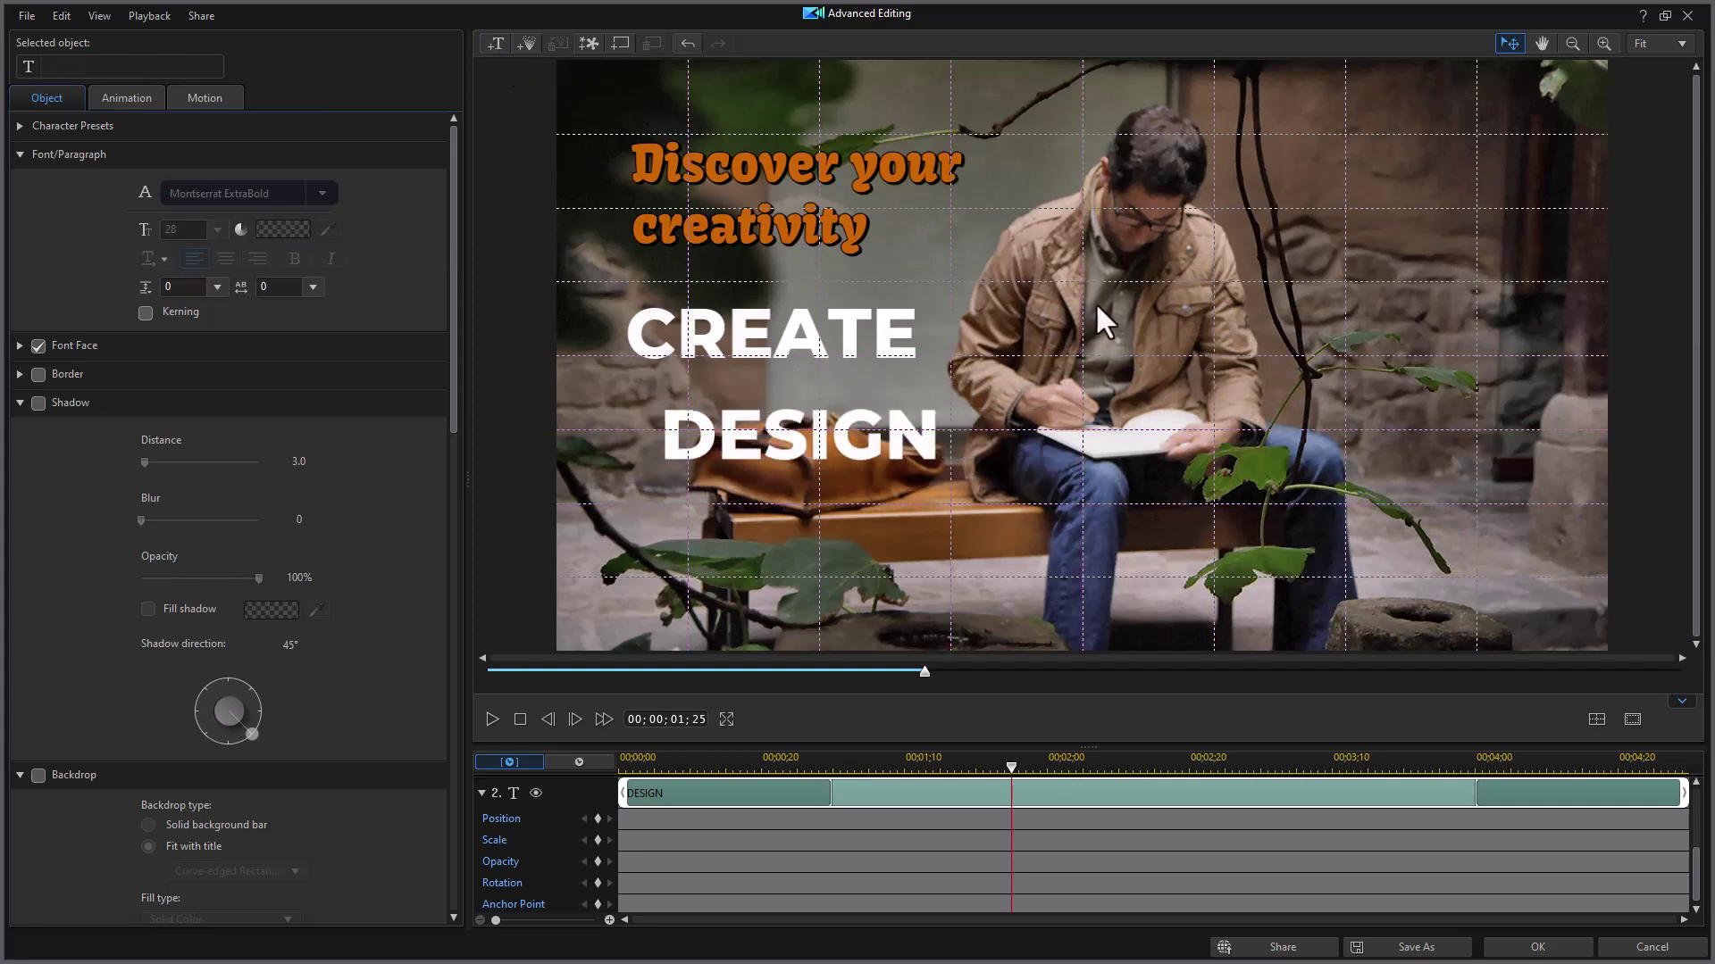
pyautogui.click(496, 42)
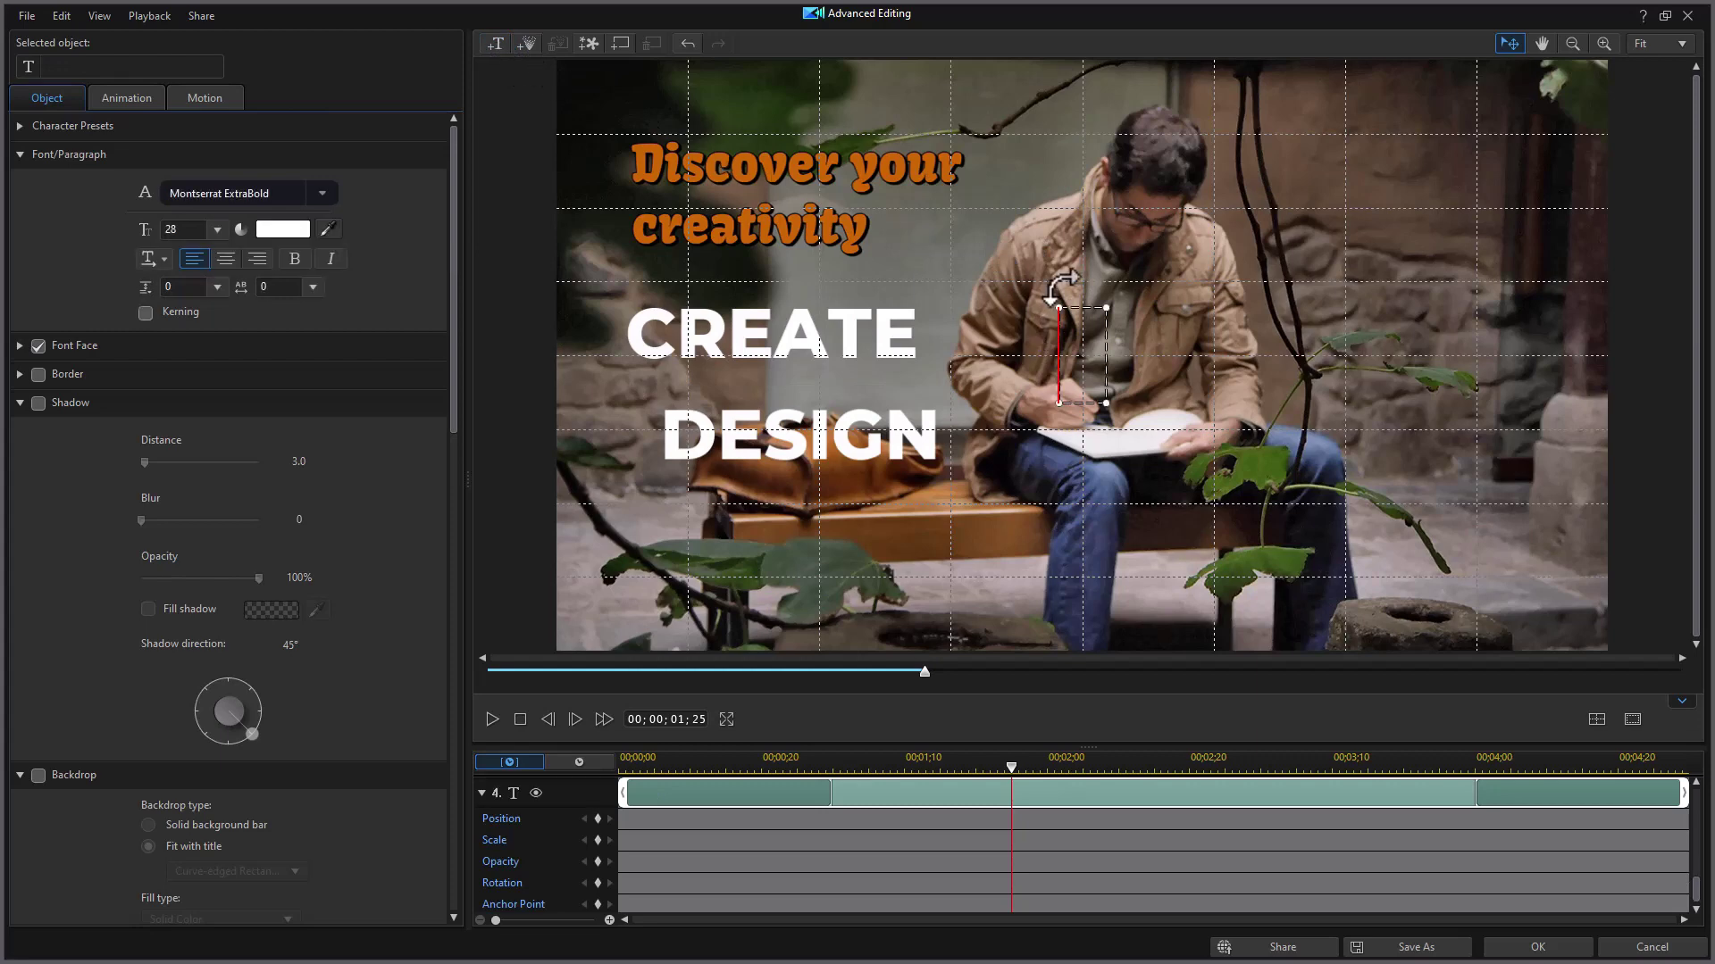
pyautogui.write('REFLECT')
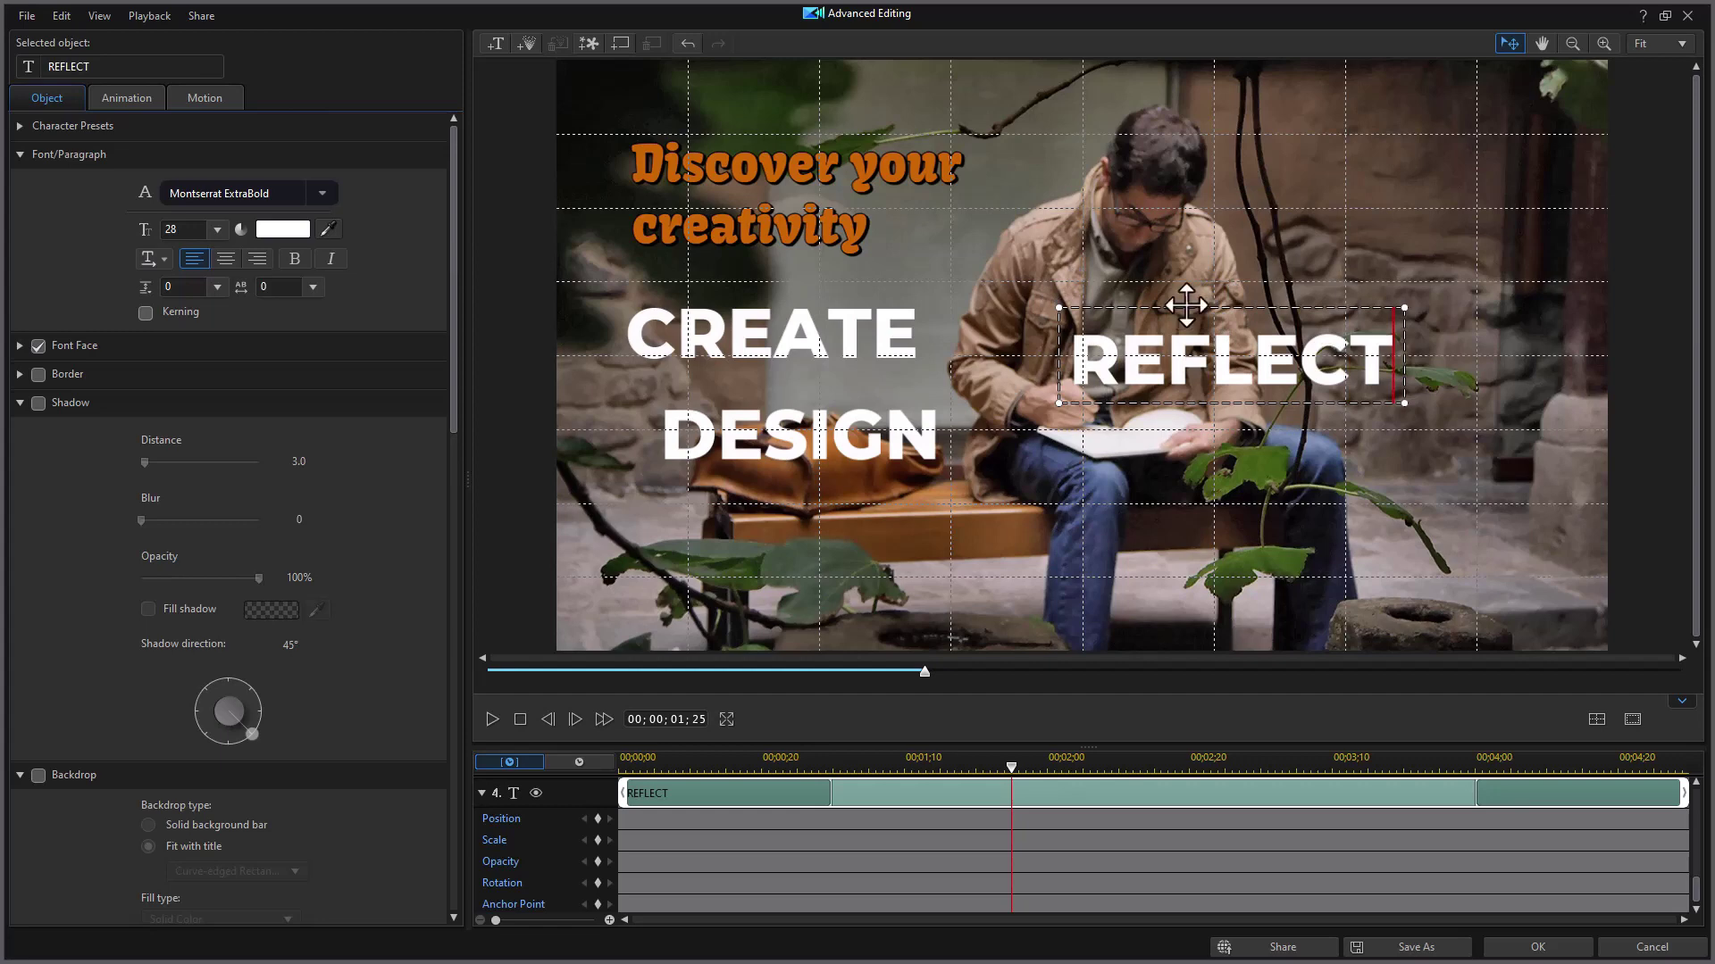
pyautogui.moveTo(1170, 308); pyautogui.dragTo(1123, 444)
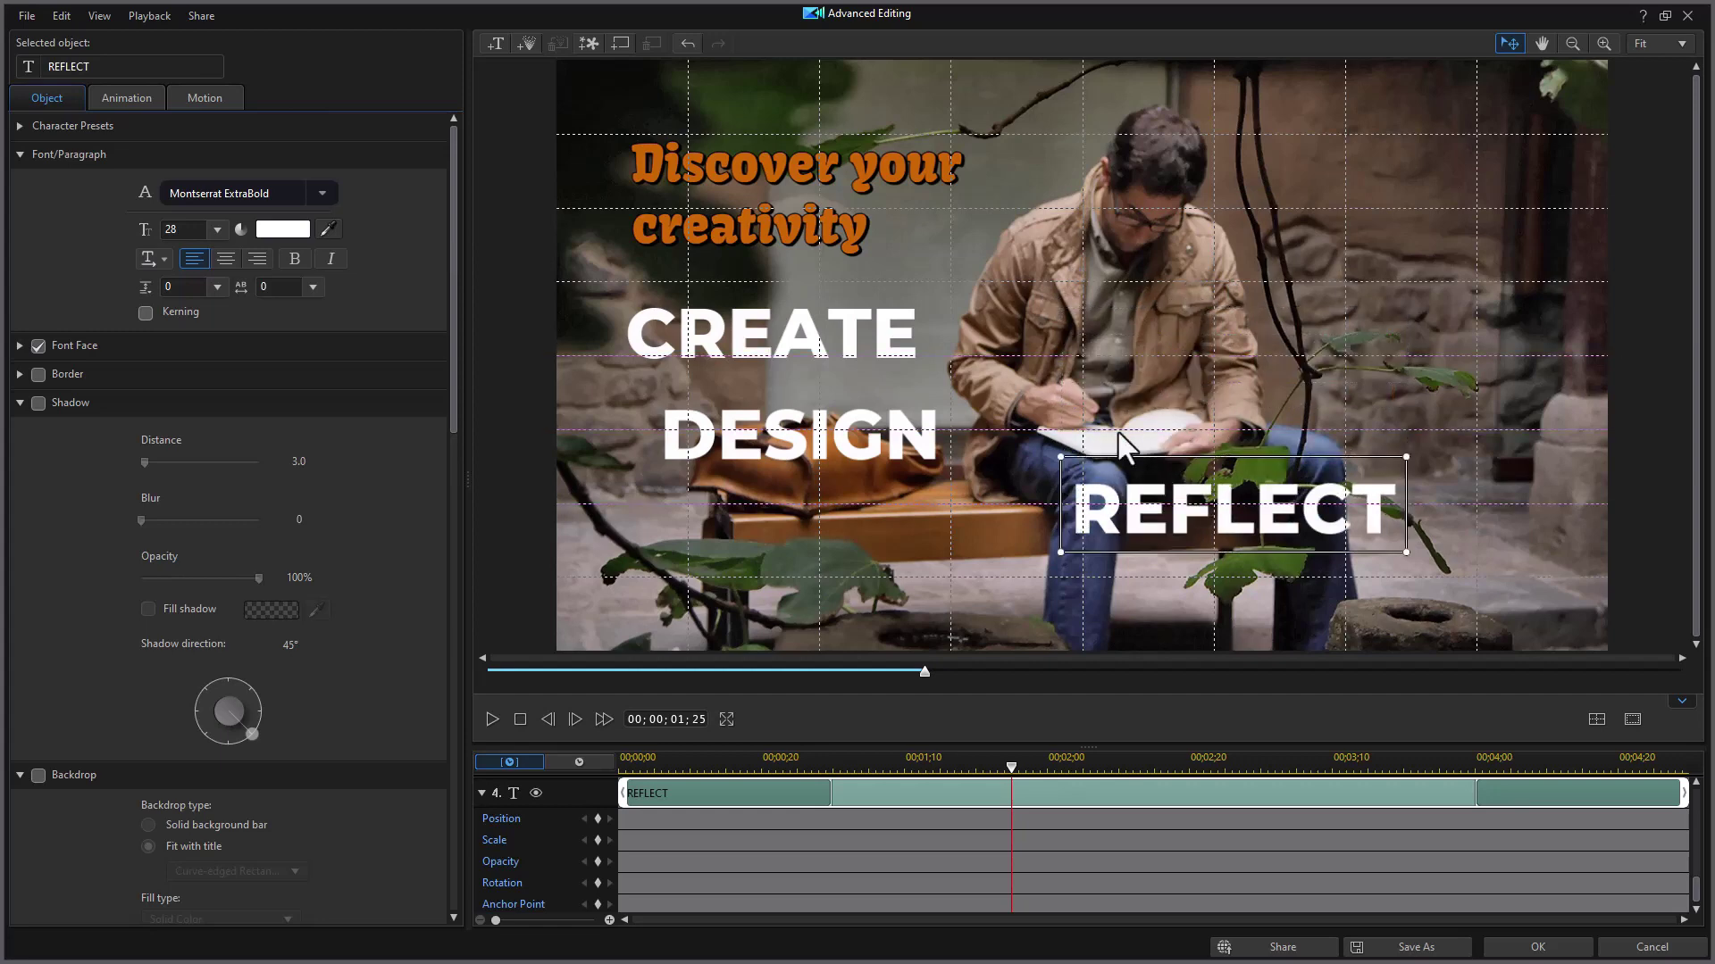
# Step: Add a GROW title to the right of the man, above REFLECT
pyautogui.click(495, 42)
pyautogui.click(1057, 348)
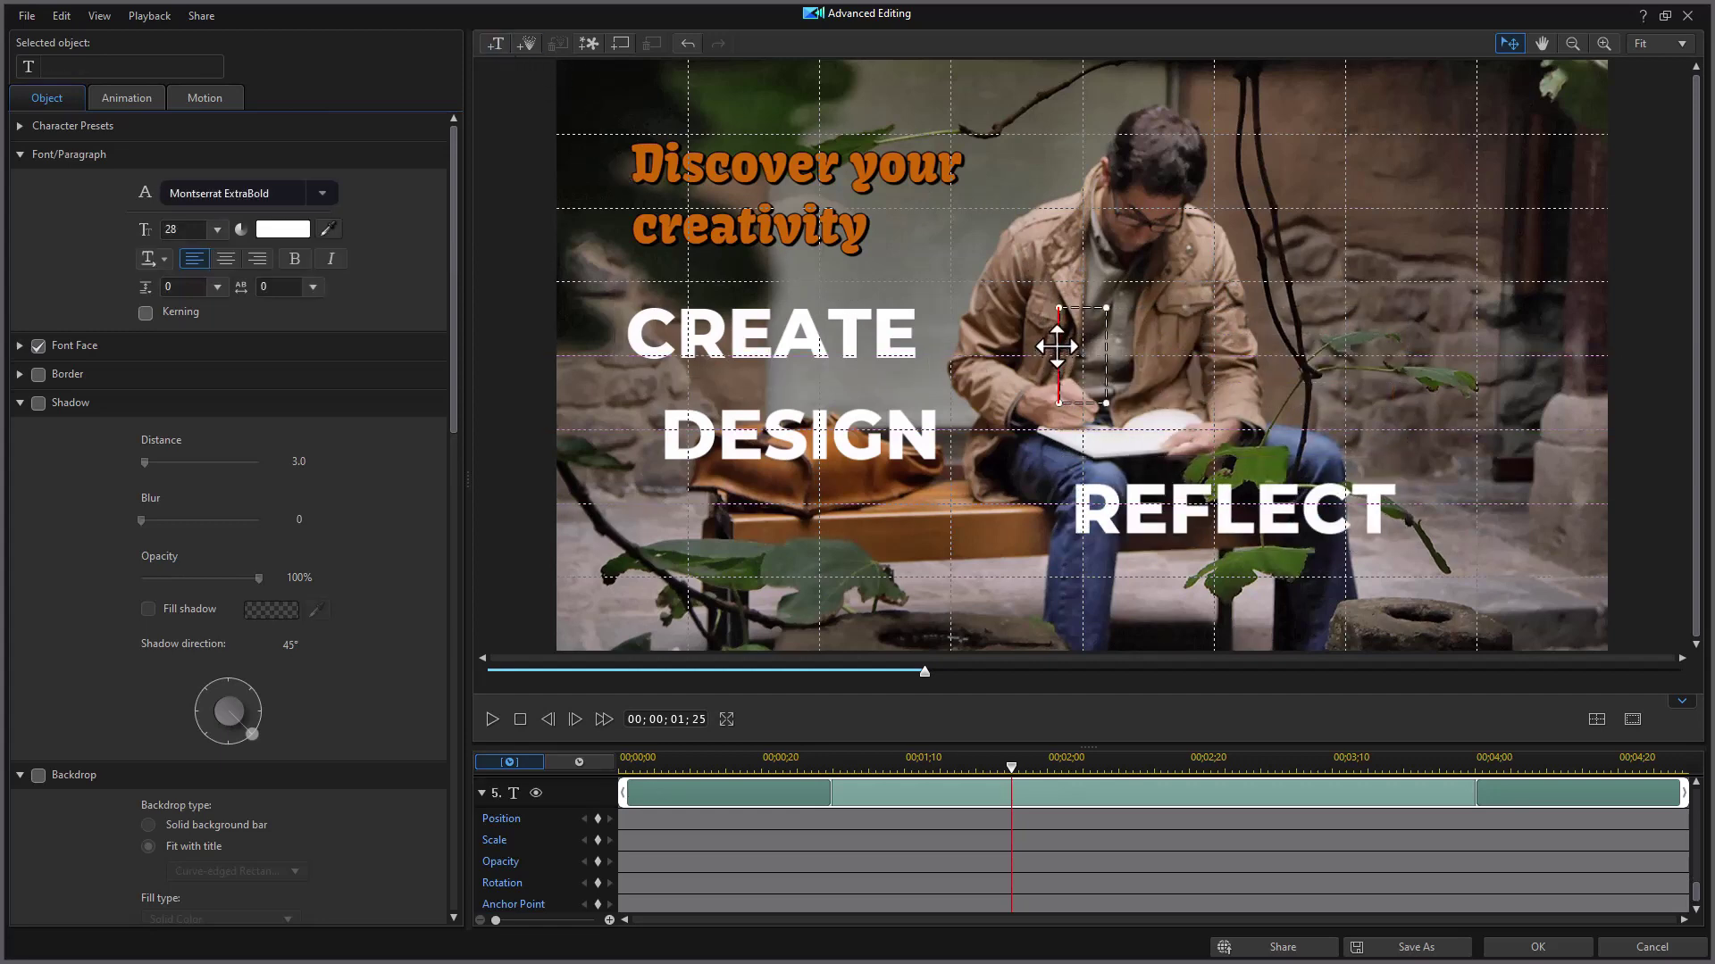
pyautogui.write('GROW')
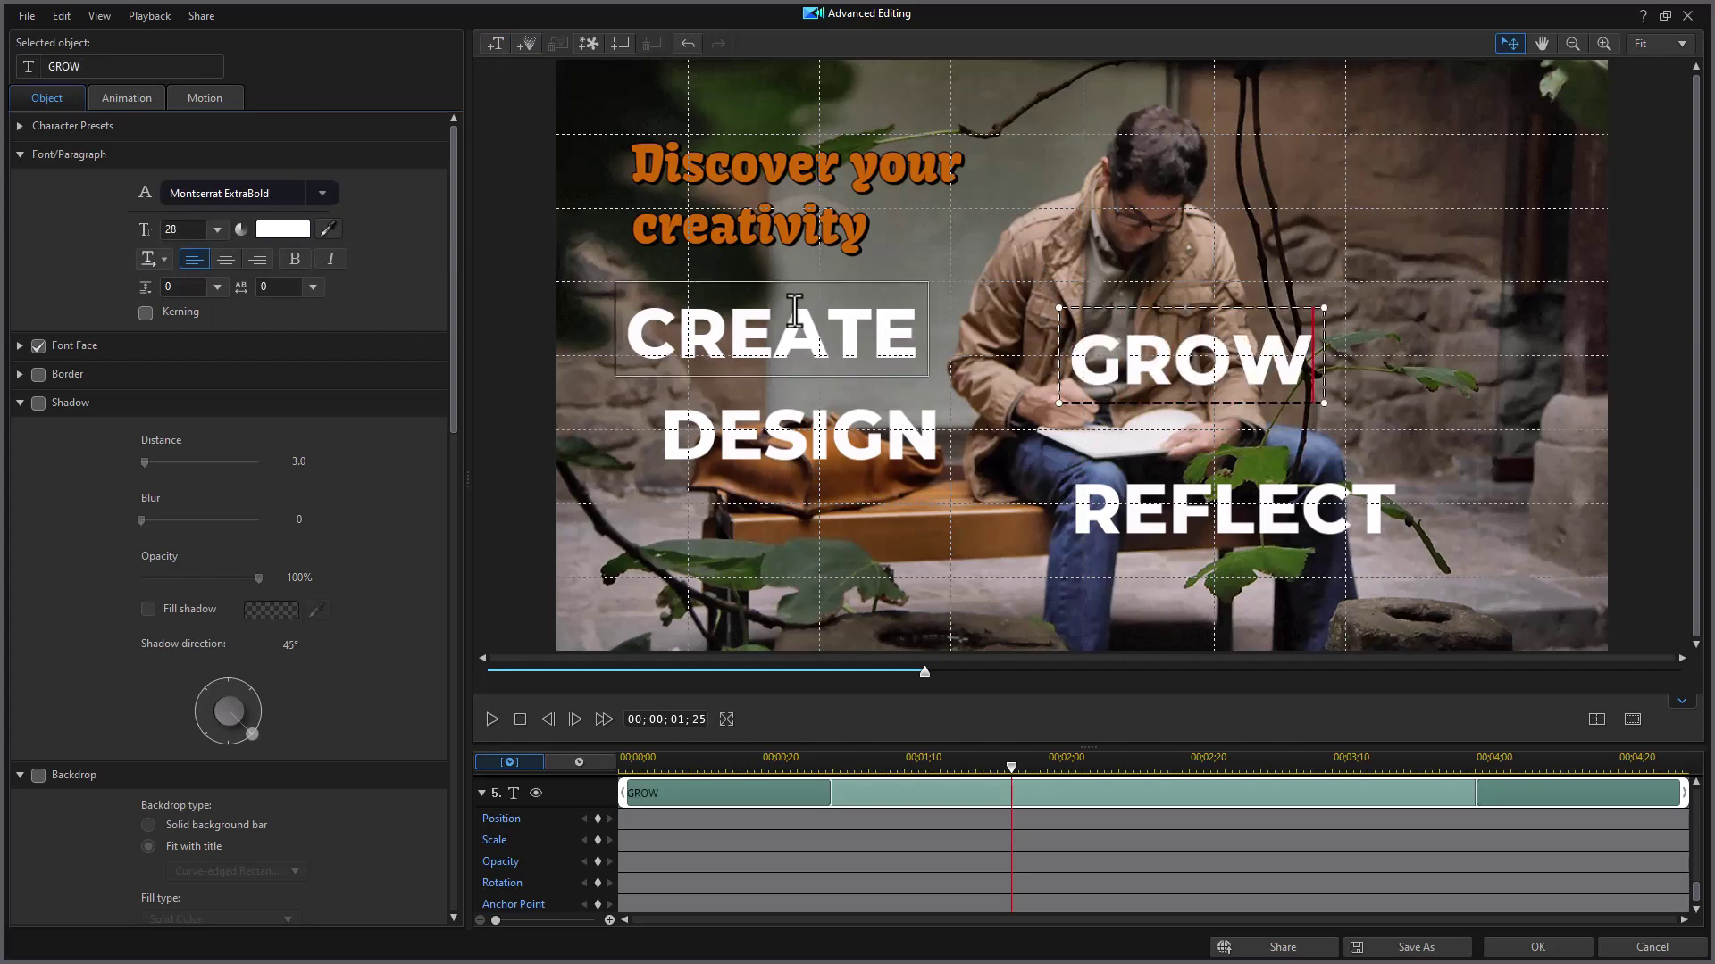
pyautogui.click(987, 443)
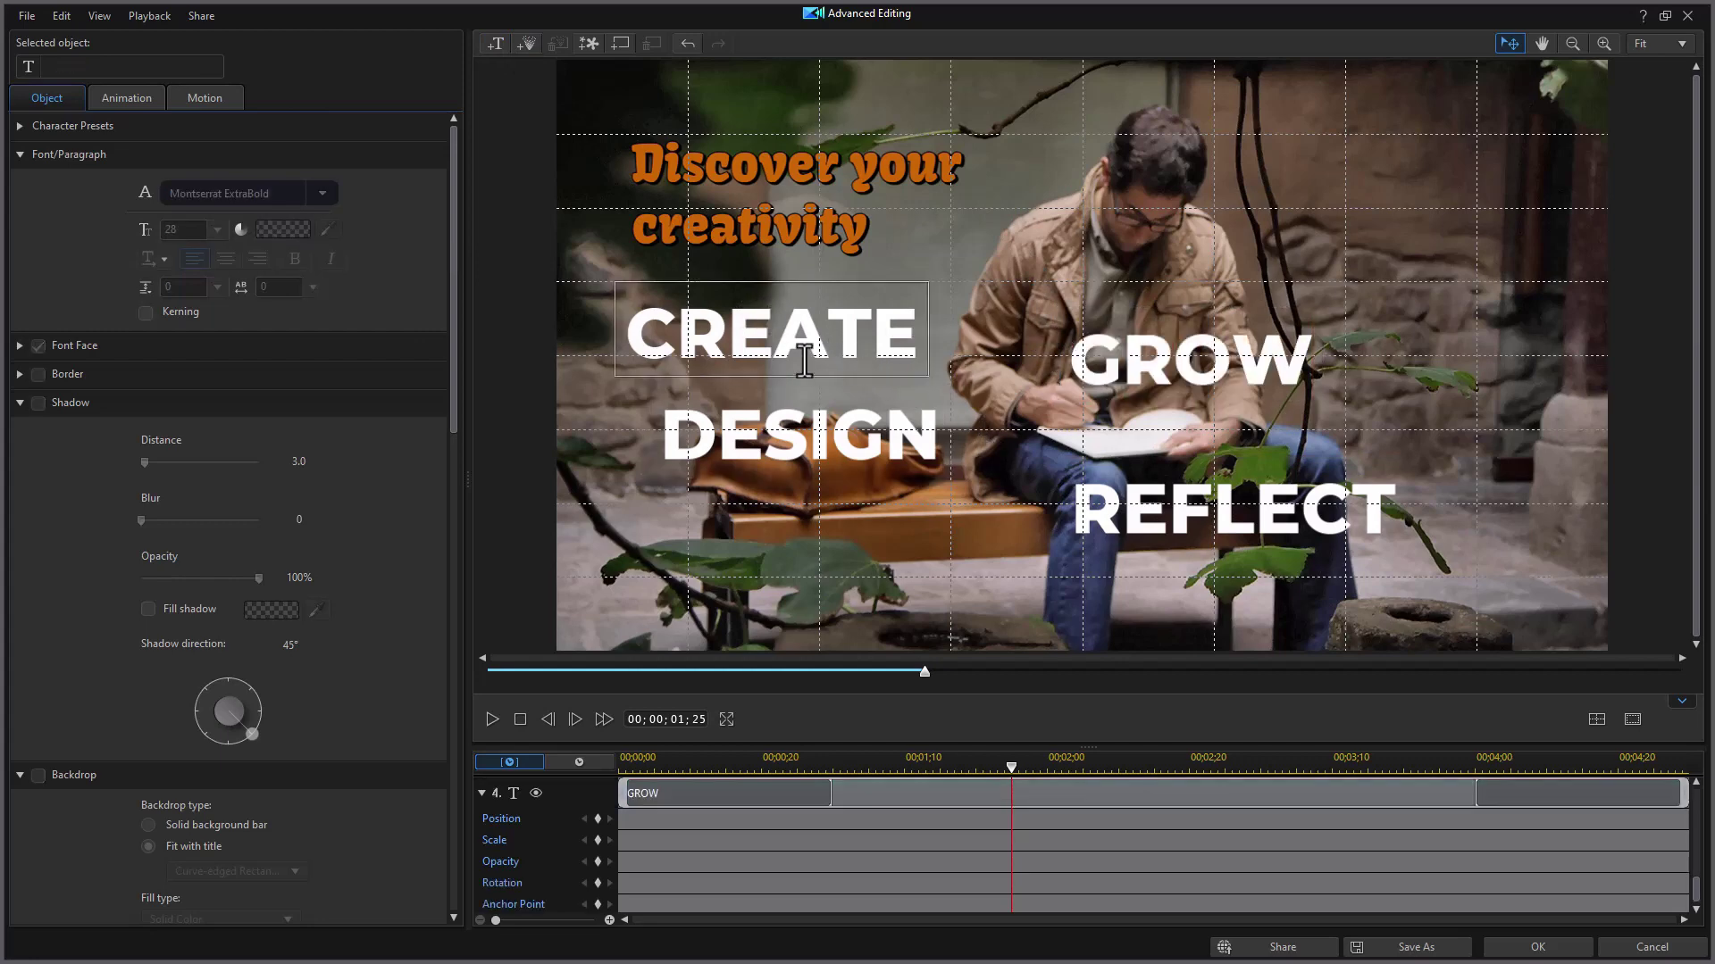
# Step: Nudge the CREATE title box up and slightly right on the preview
pyautogui.click(774, 332)
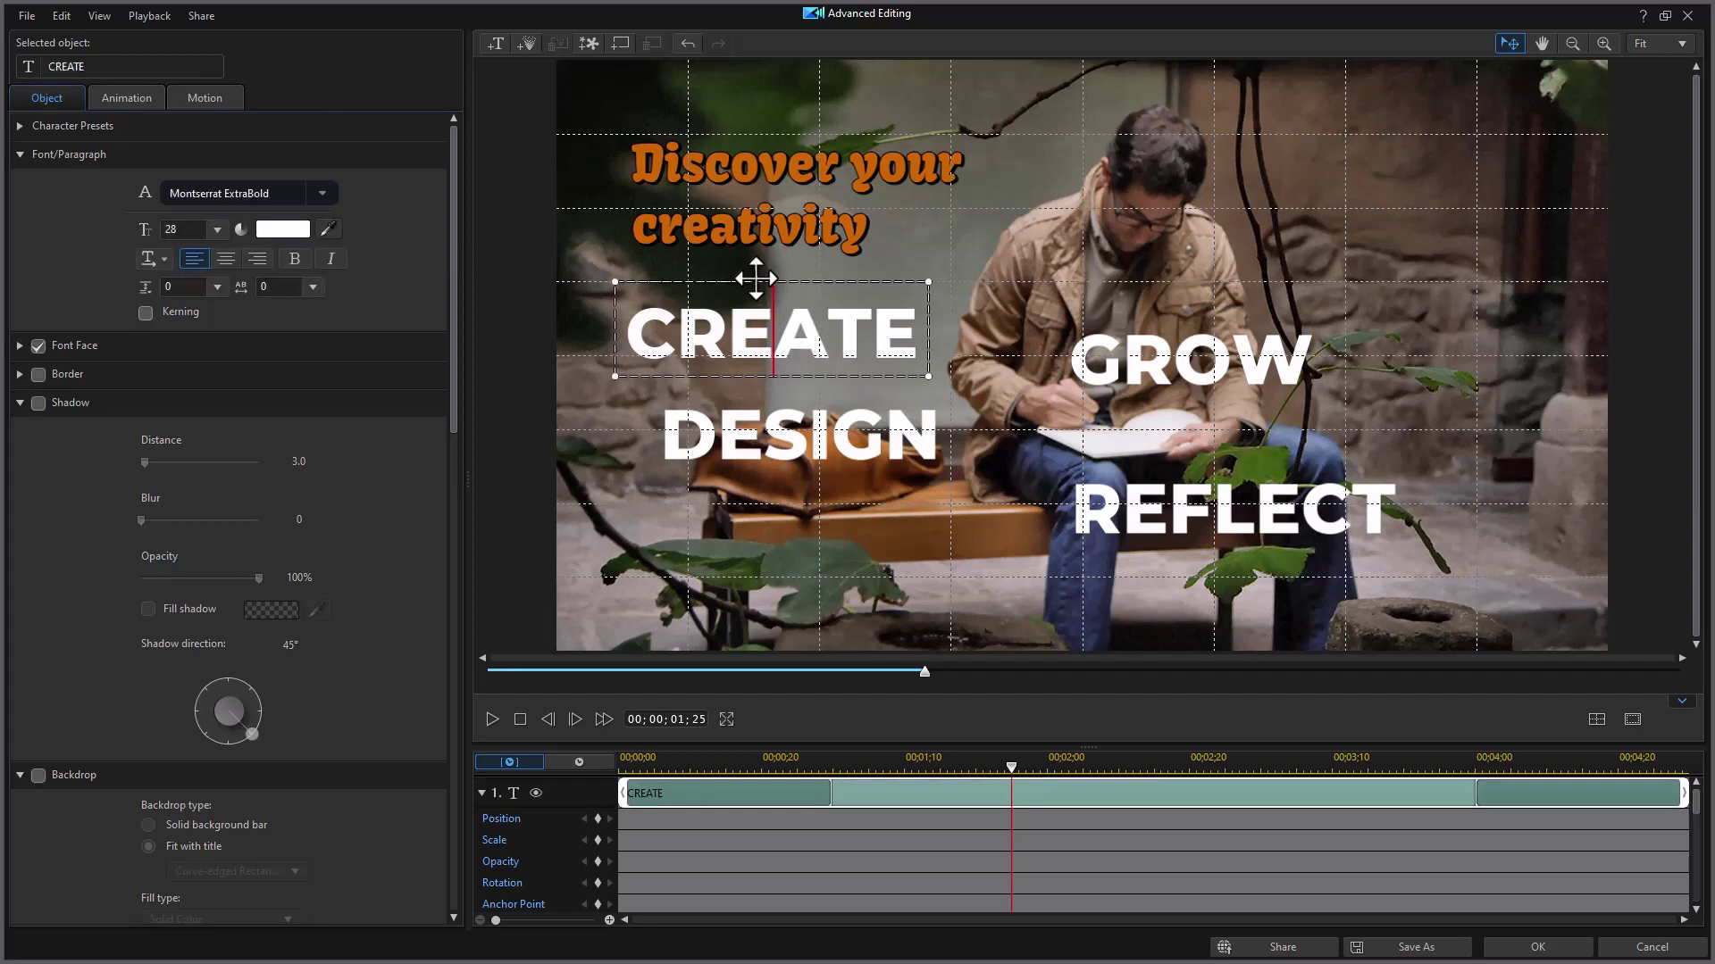
pyautogui.moveTo(758, 279); pyautogui.dragTo(764, 254)
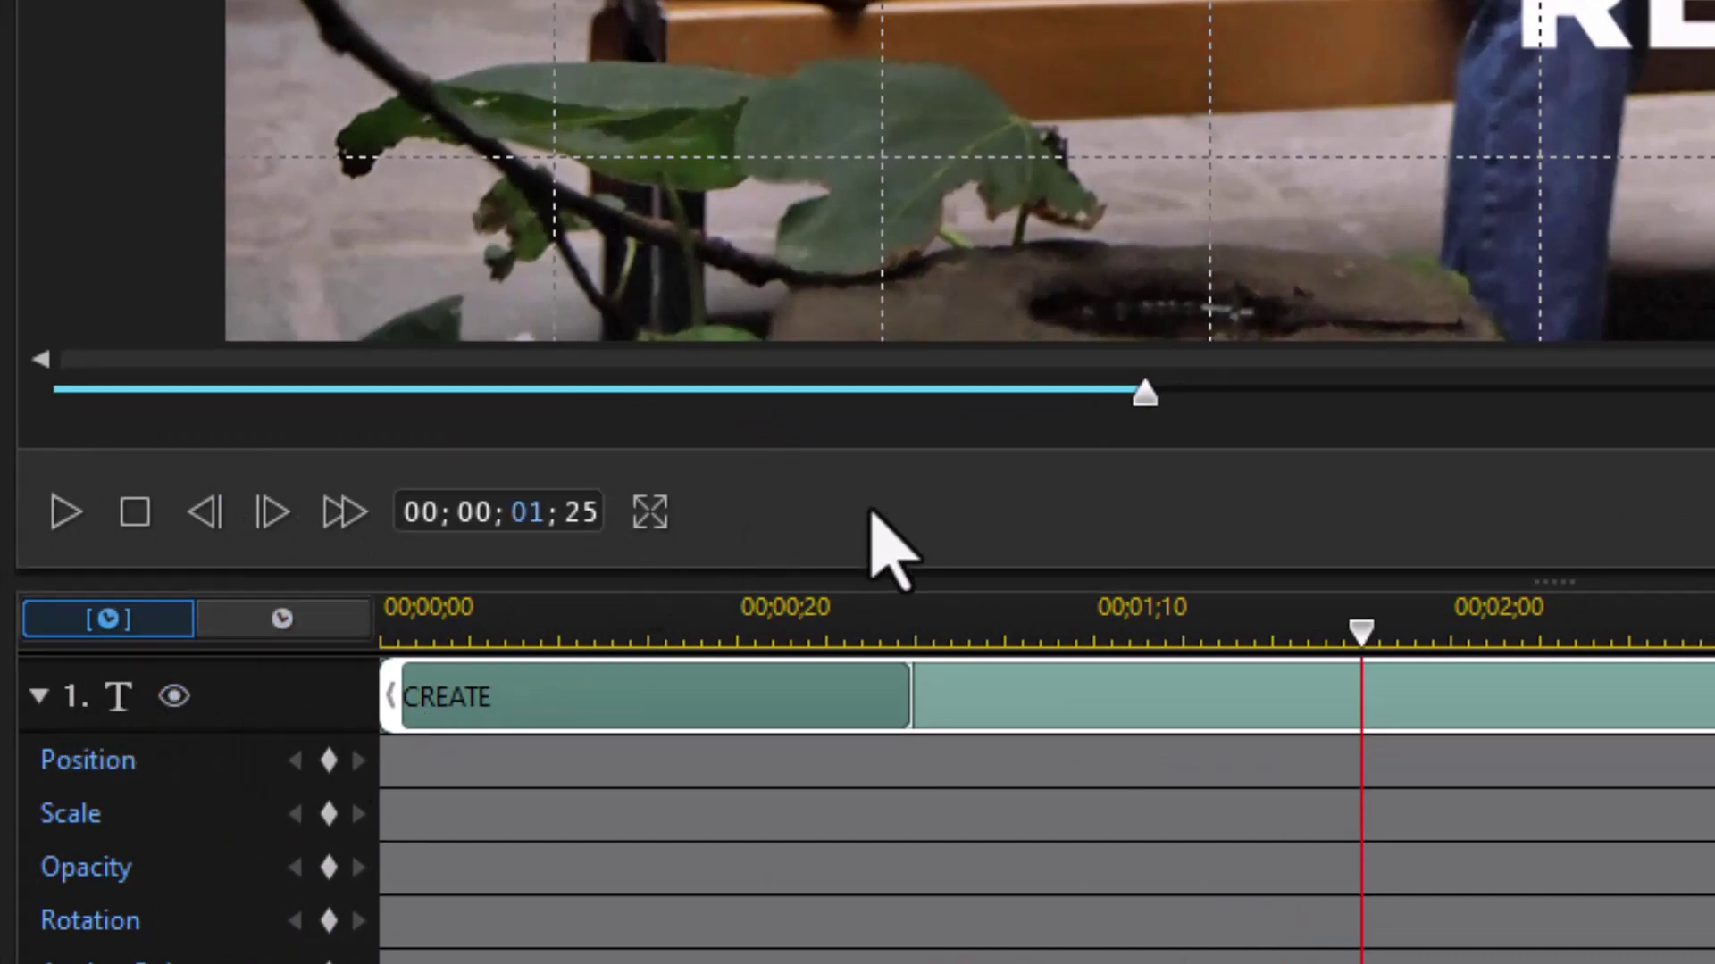
pyautogui.click(581, 514)
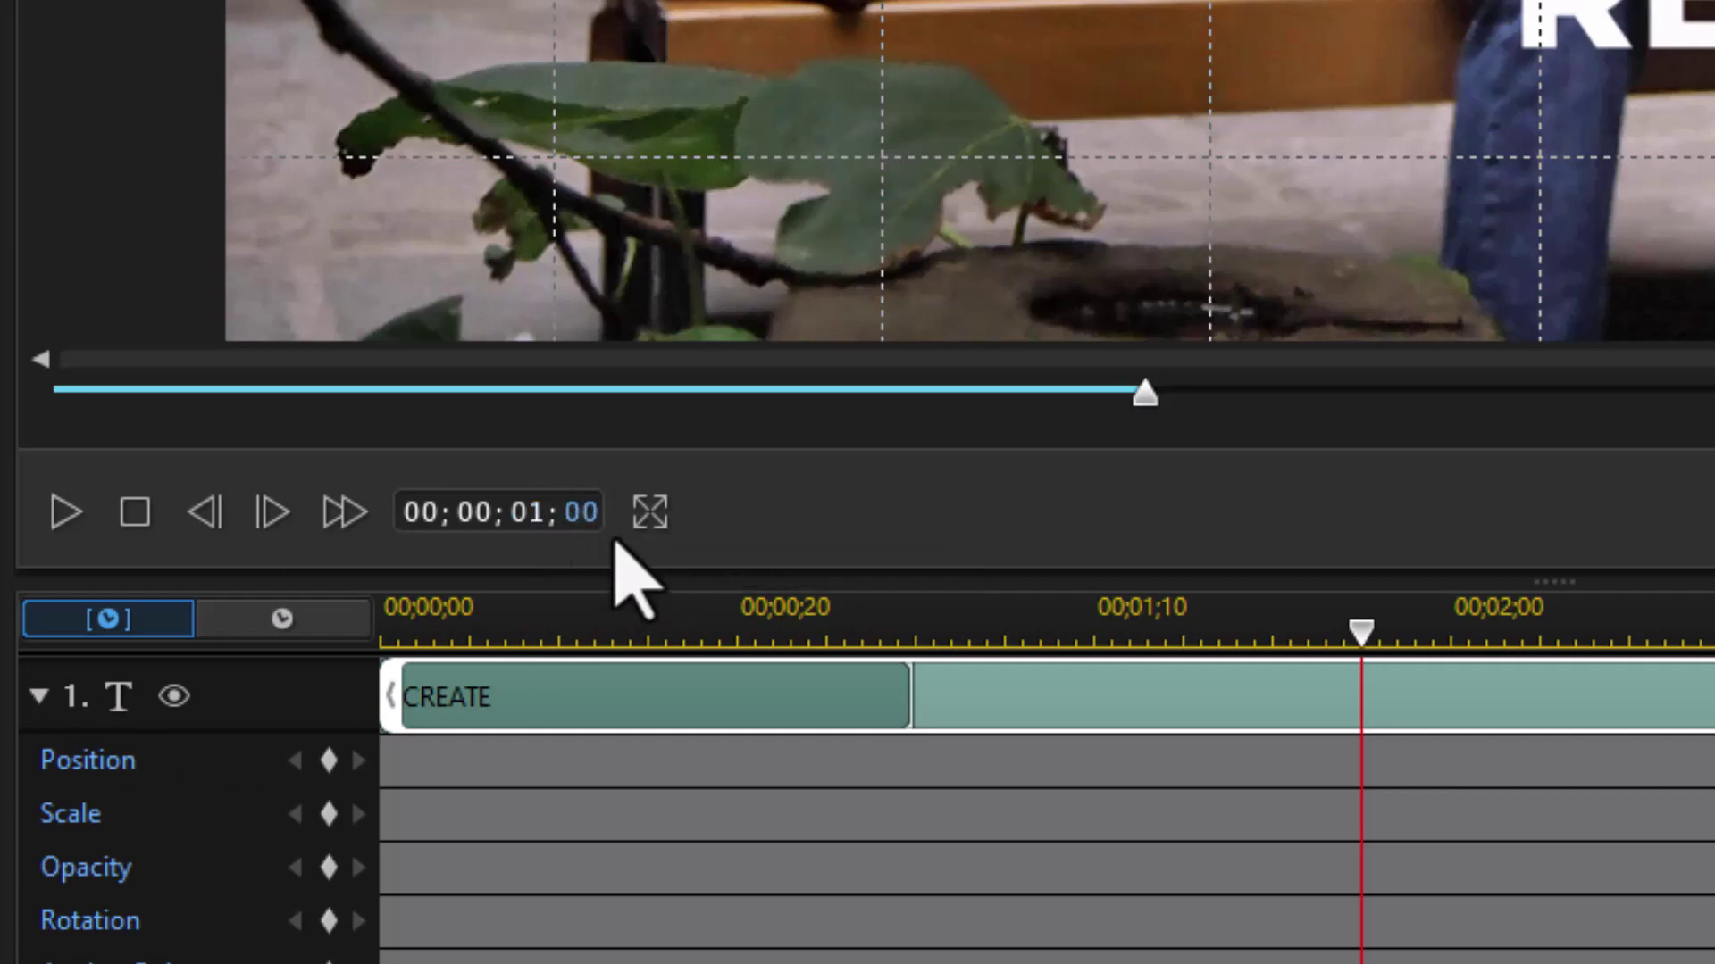
# Step: Add a timeline marker at the one-second mark
pyautogui.press('Return')
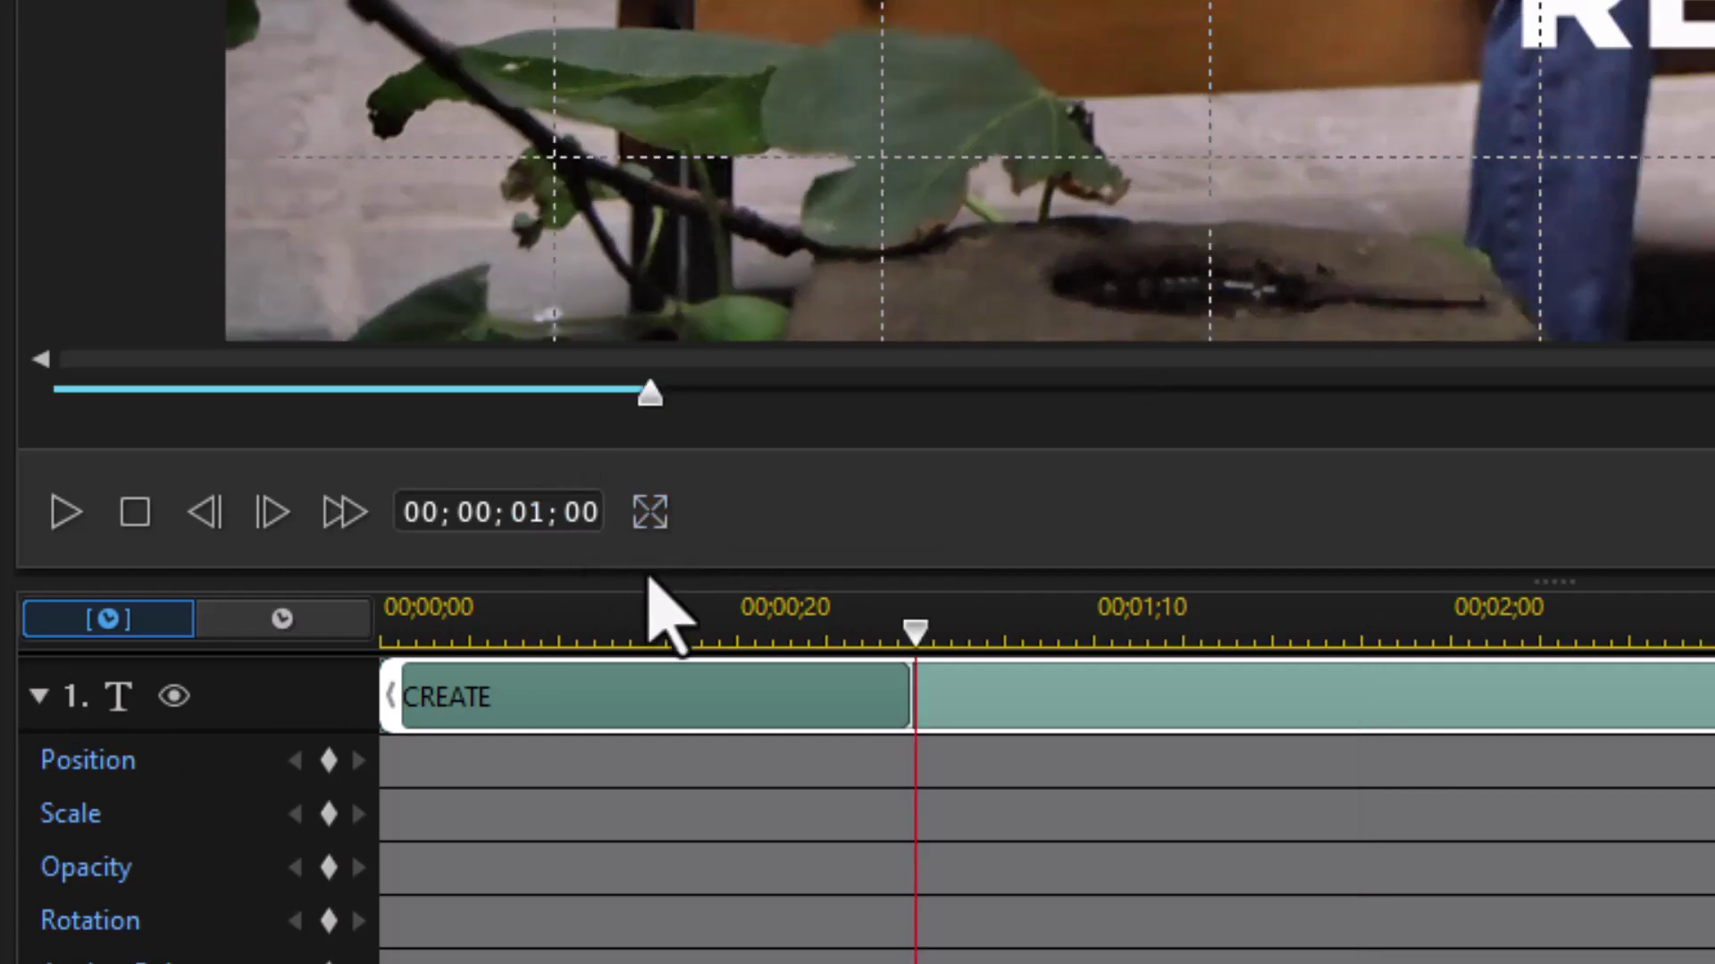
pyautogui.rightClick(915, 652)
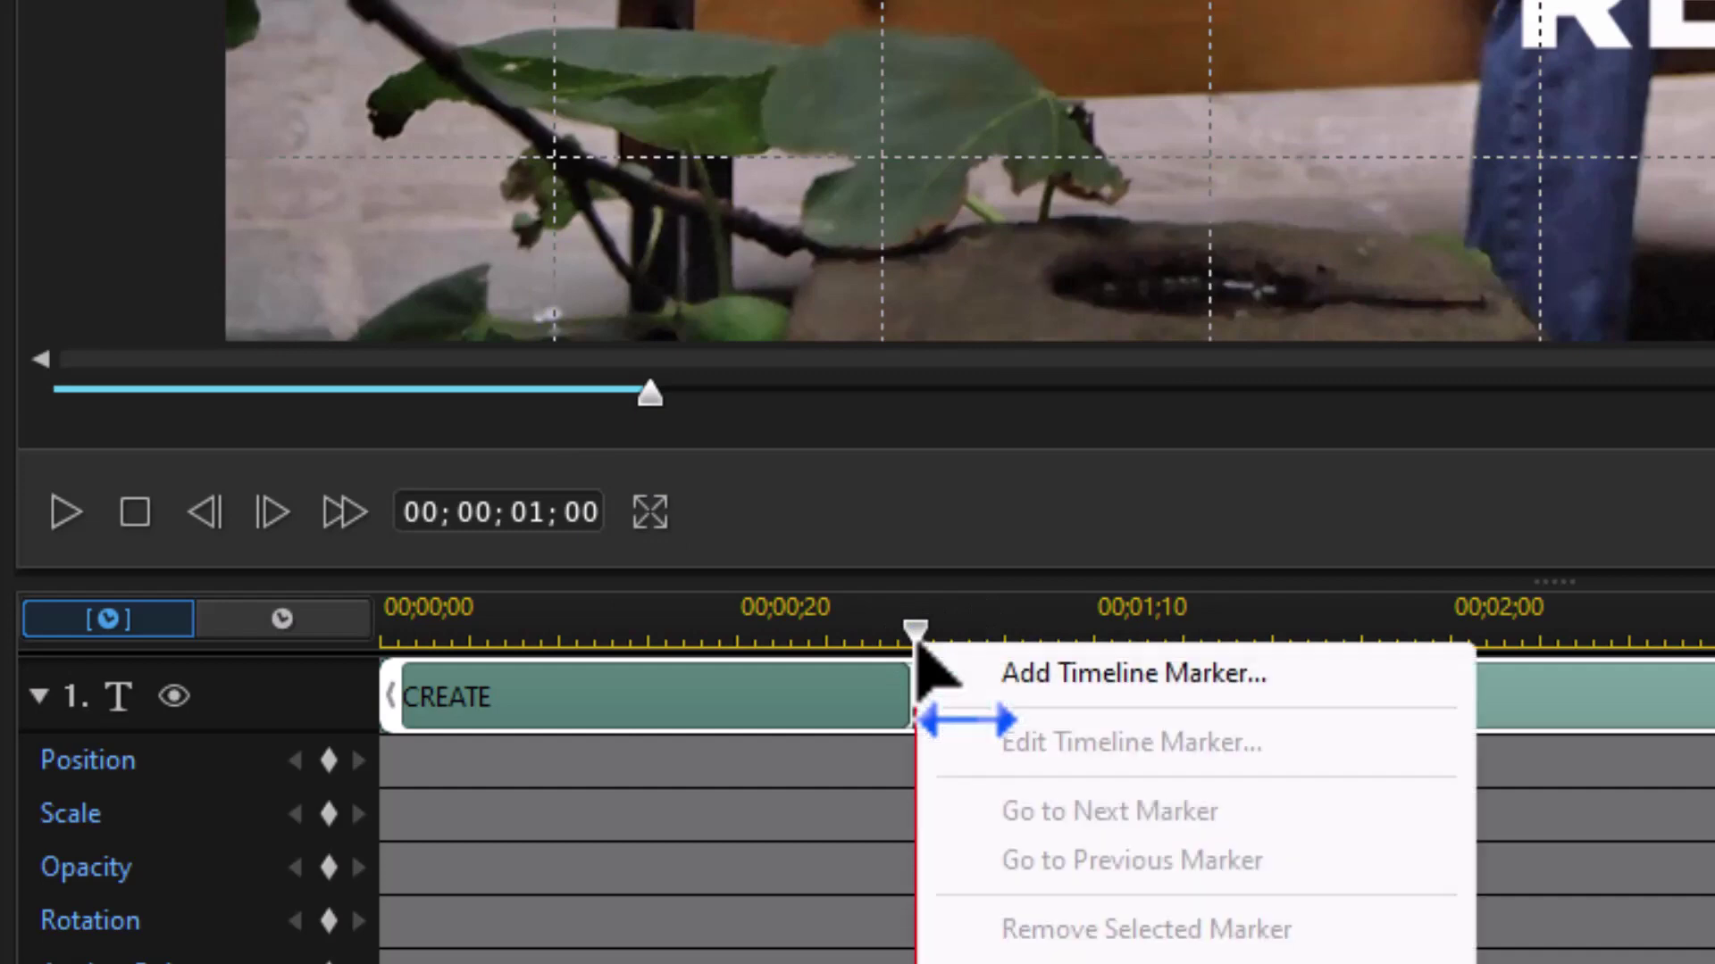
pyautogui.click(1033, 688)
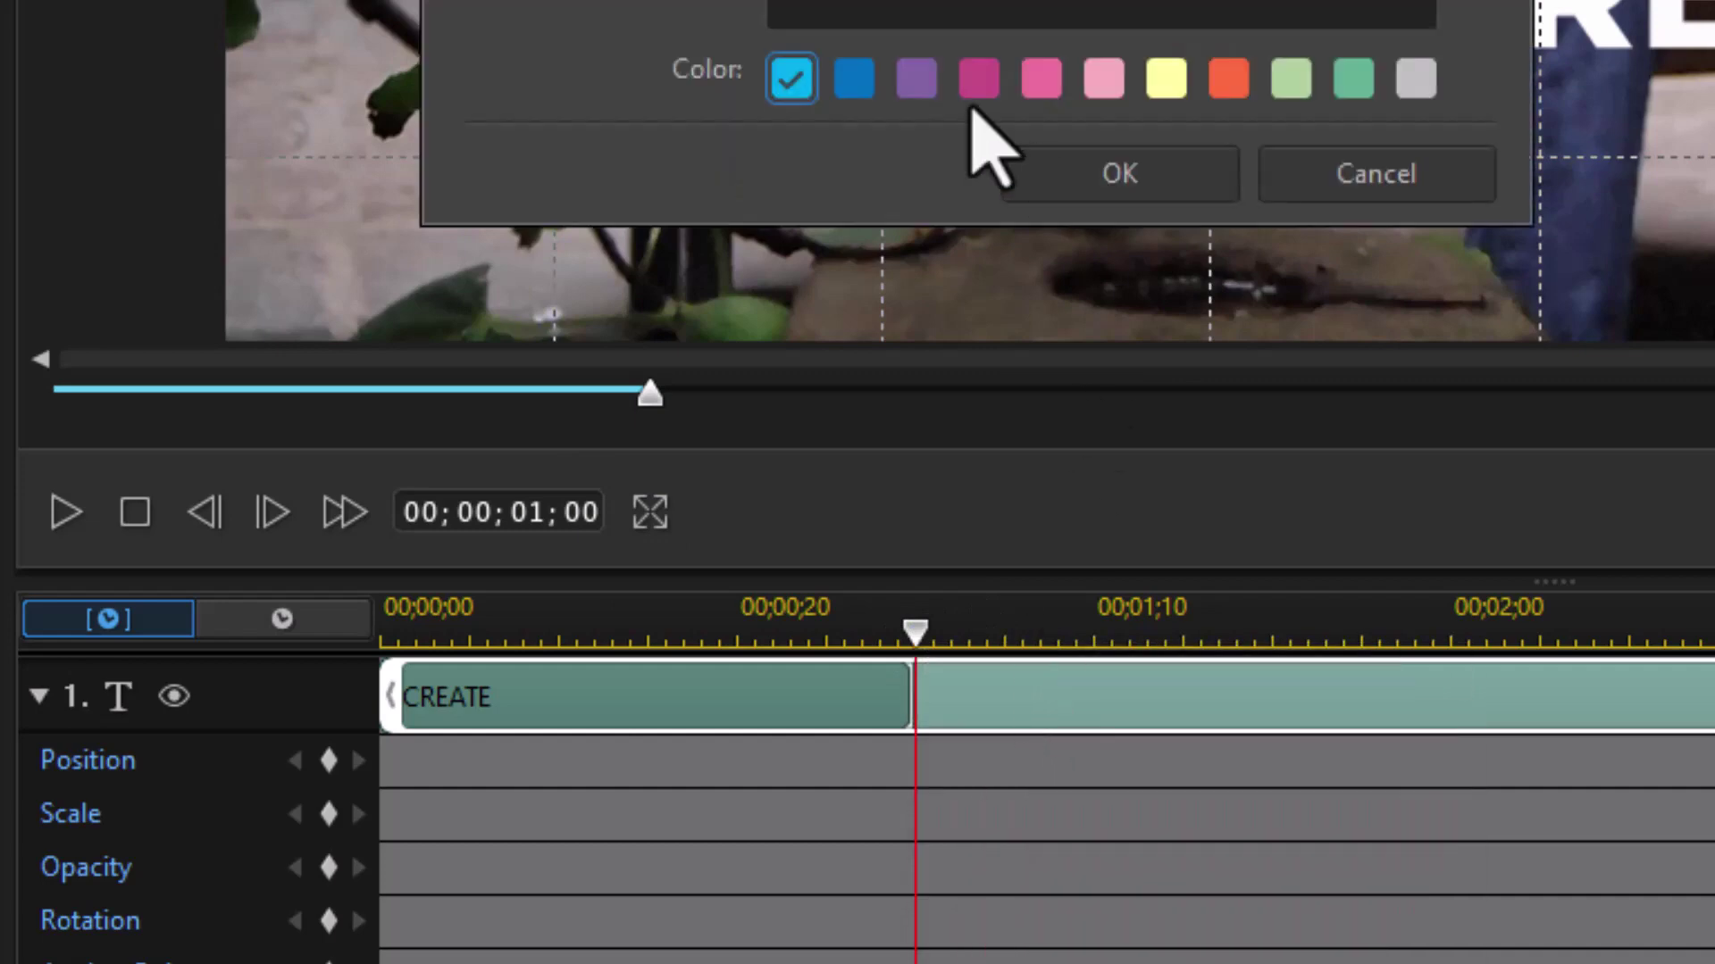
pyautogui.click(1106, 189)
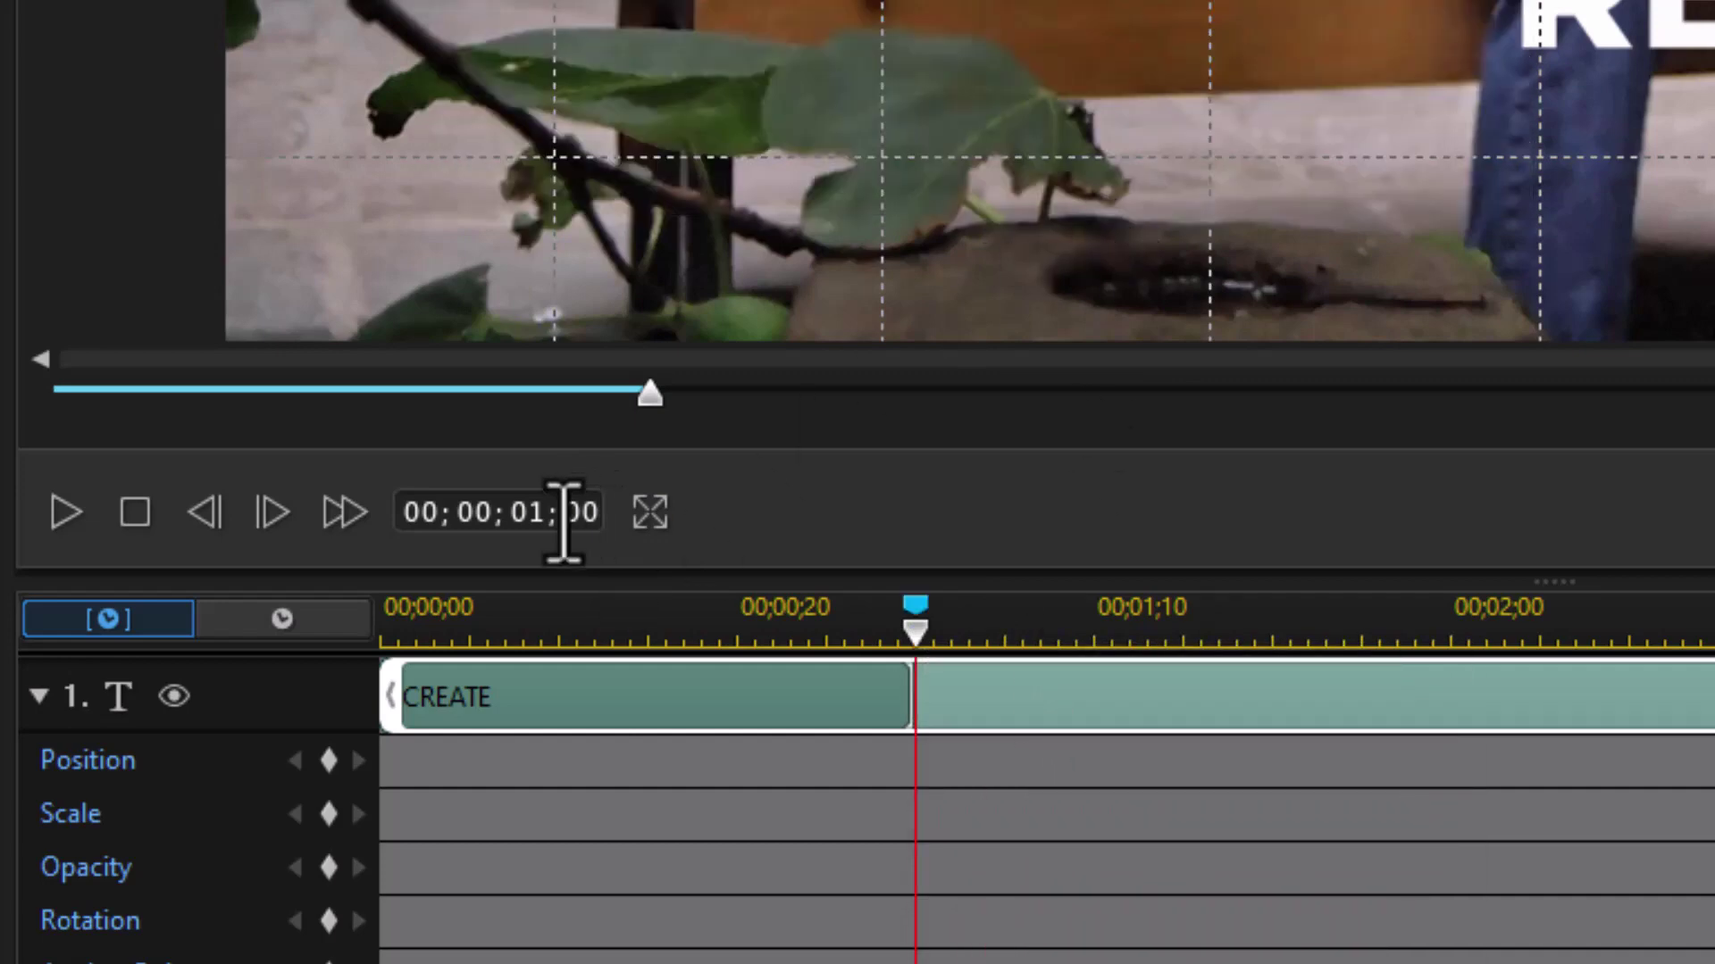
# Step: Add a second timeline marker at two seconds
pyautogui.click(525, 512)
pyautogui.write('2')
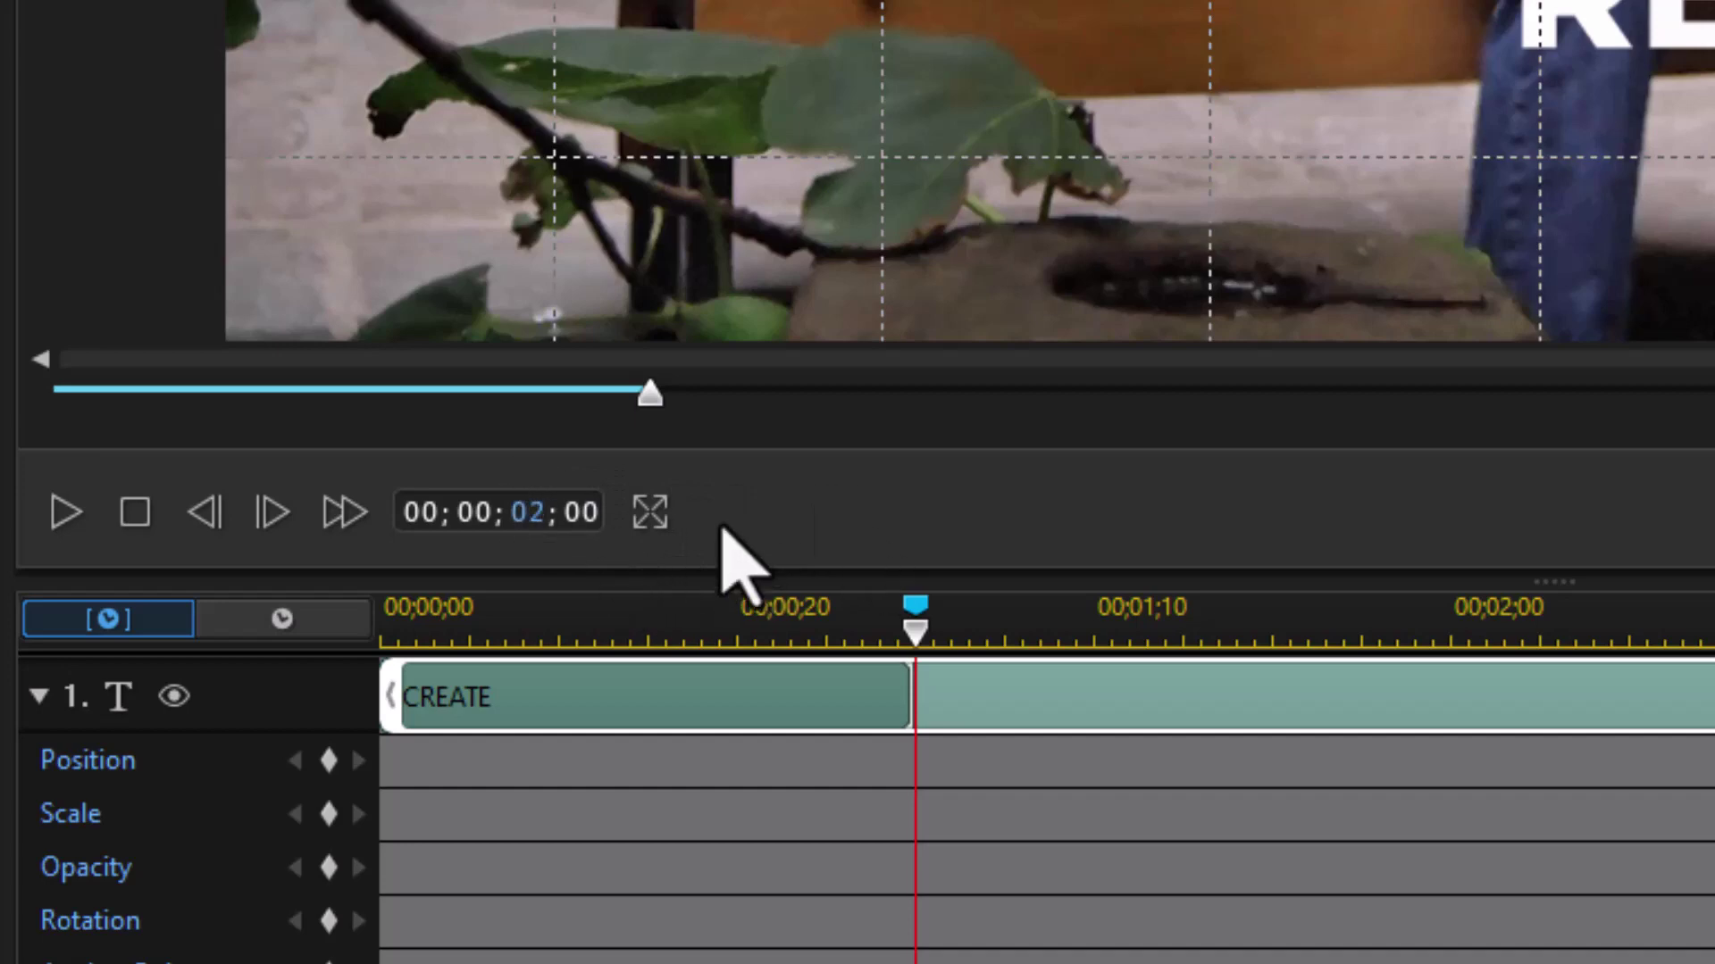
pyautogui.press('Return')
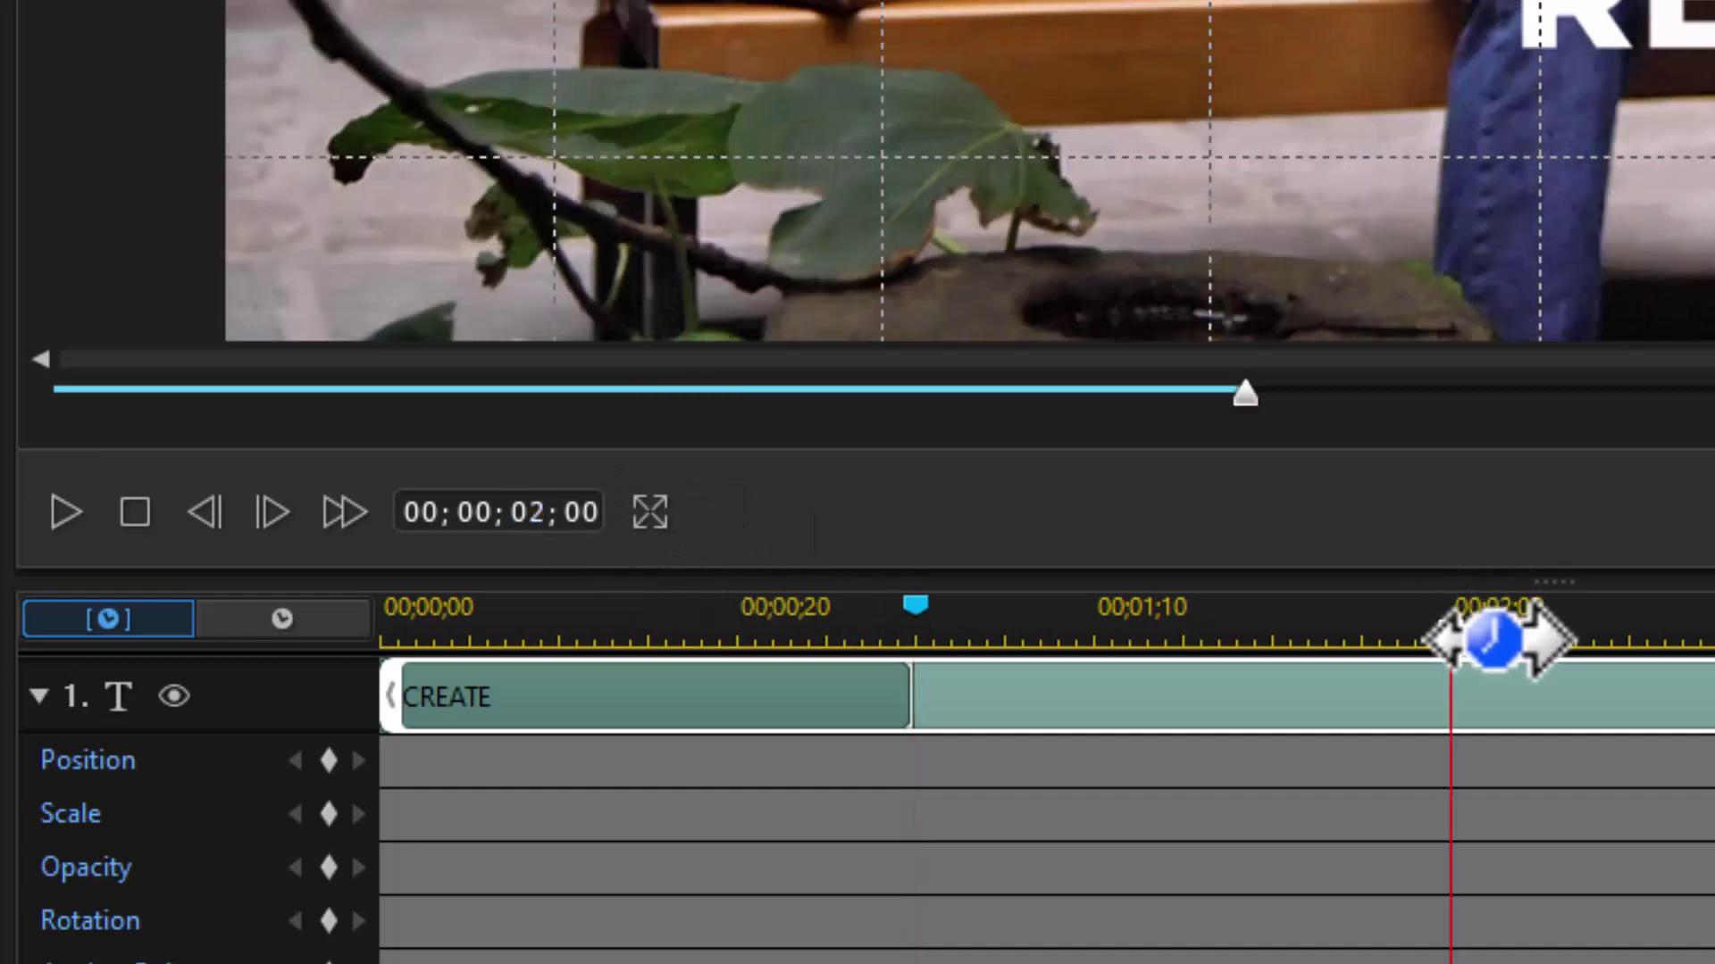
pyautogui.rightClick(1447, 625)
pyautogui.click(1561, 665)
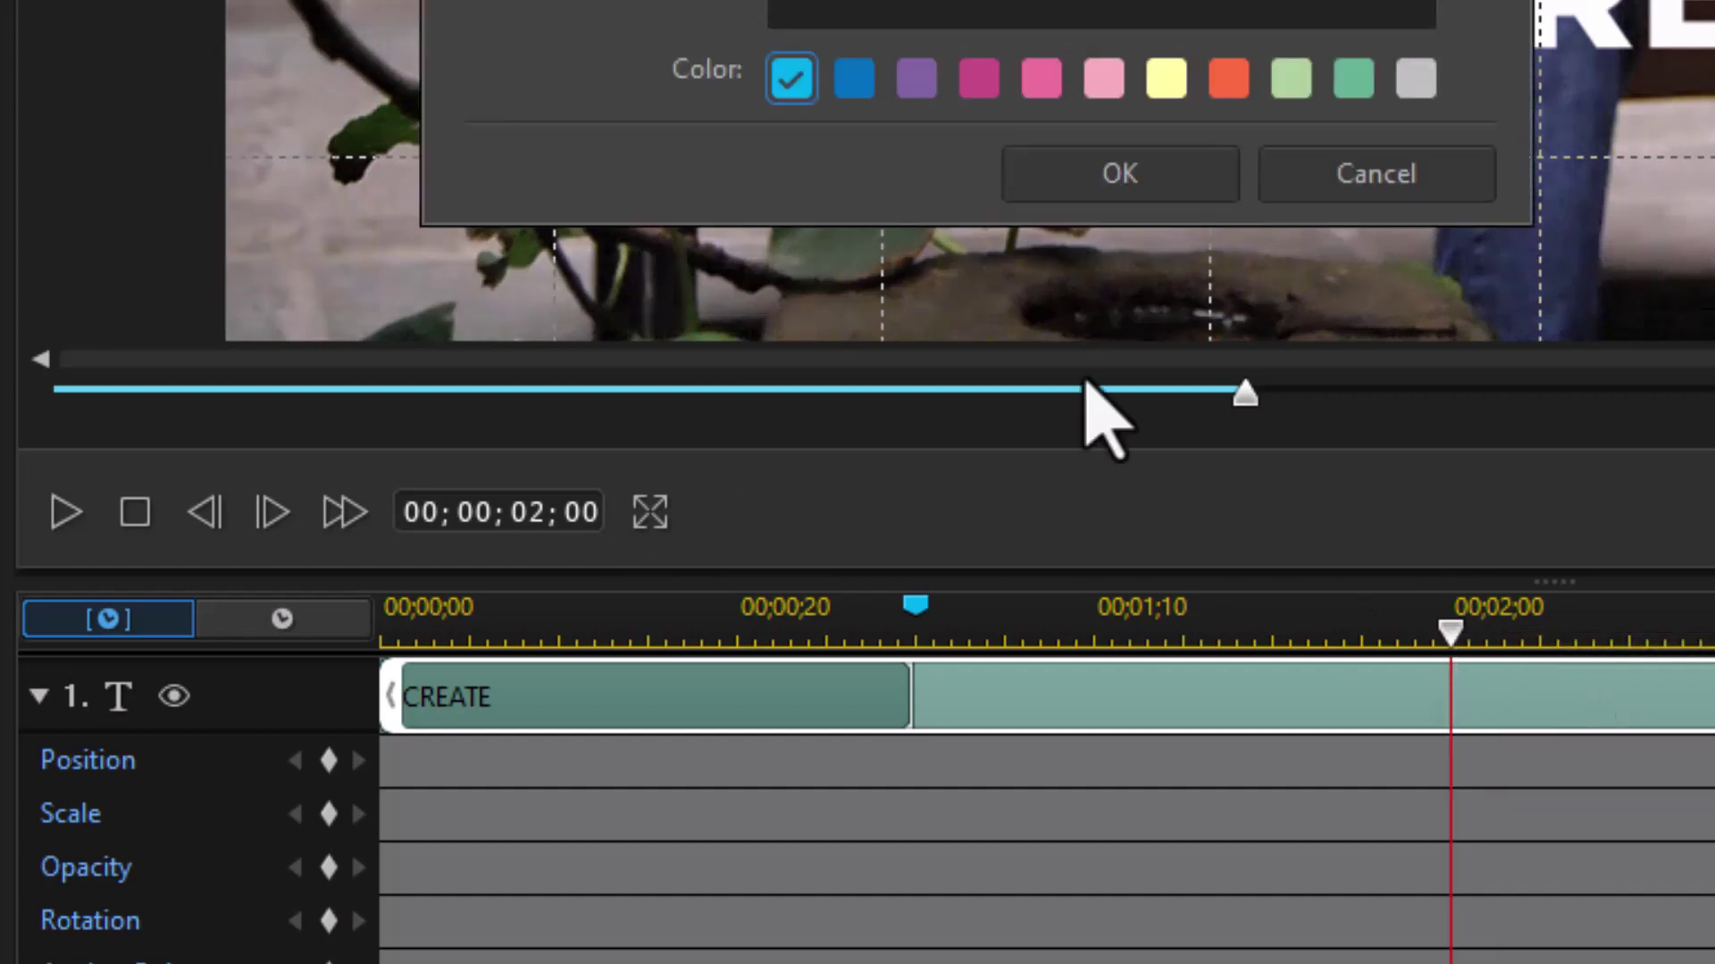
pyautogui.click(1120, 174)
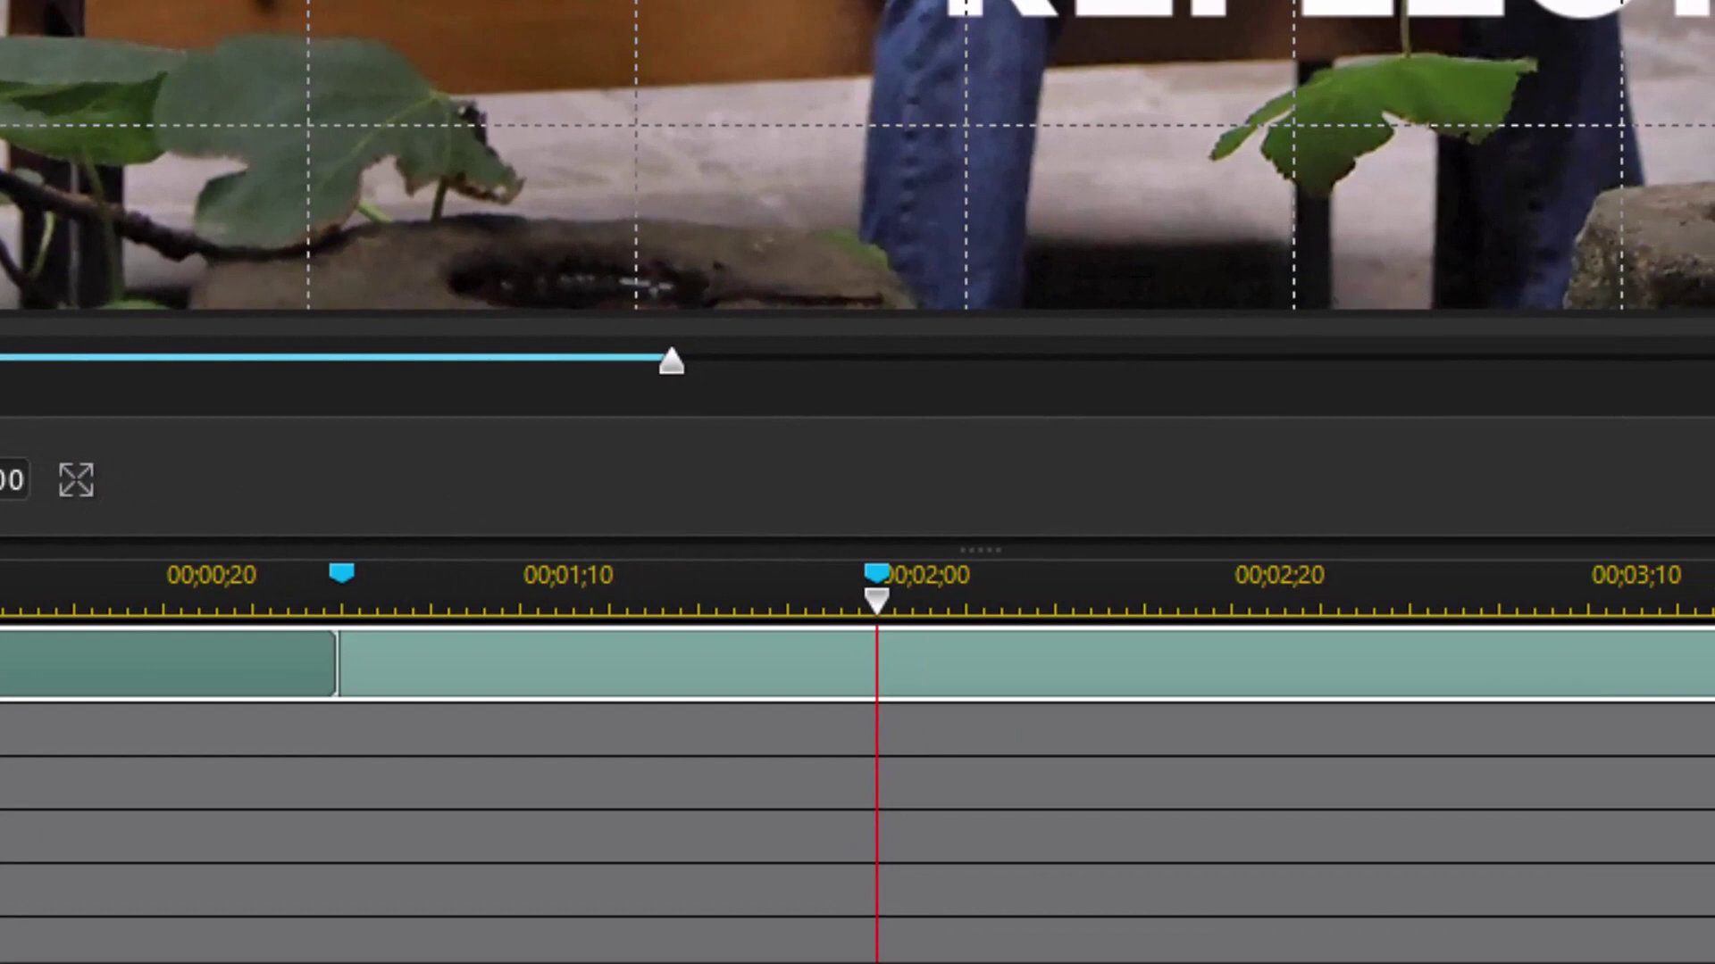
# Step: Add a third marker at three seconds and return the playhead to the start
pyautogui.click(1267, 362)
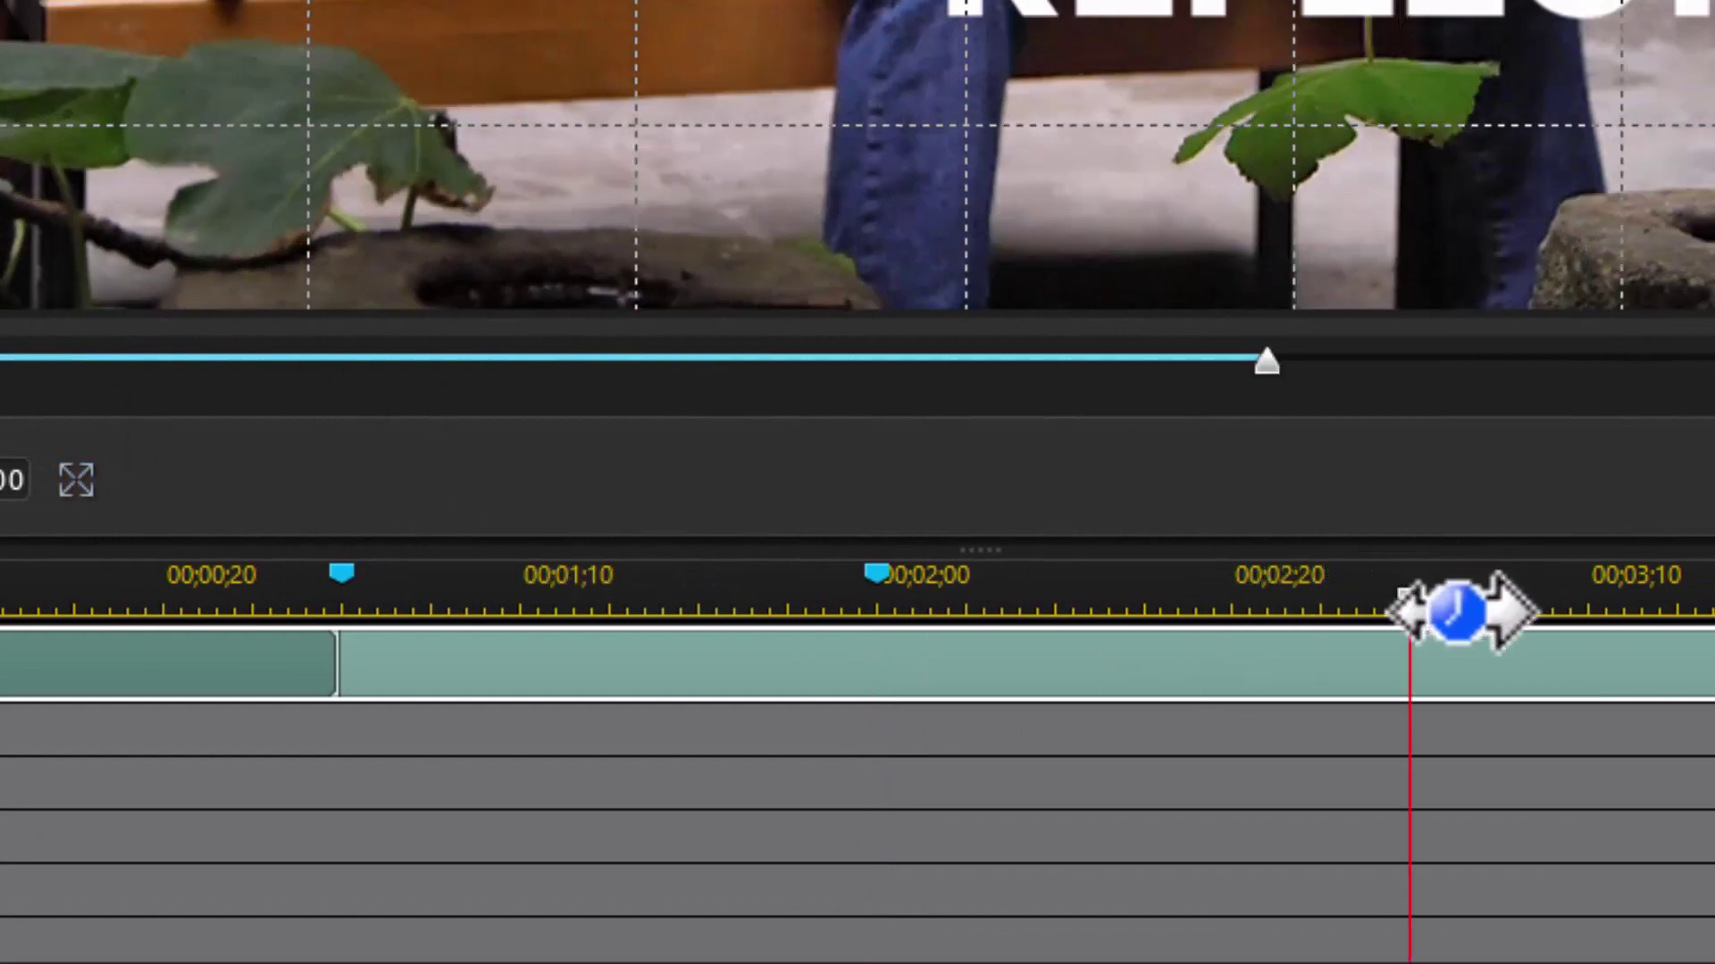
pyautogui.rightClick(1409, 600)
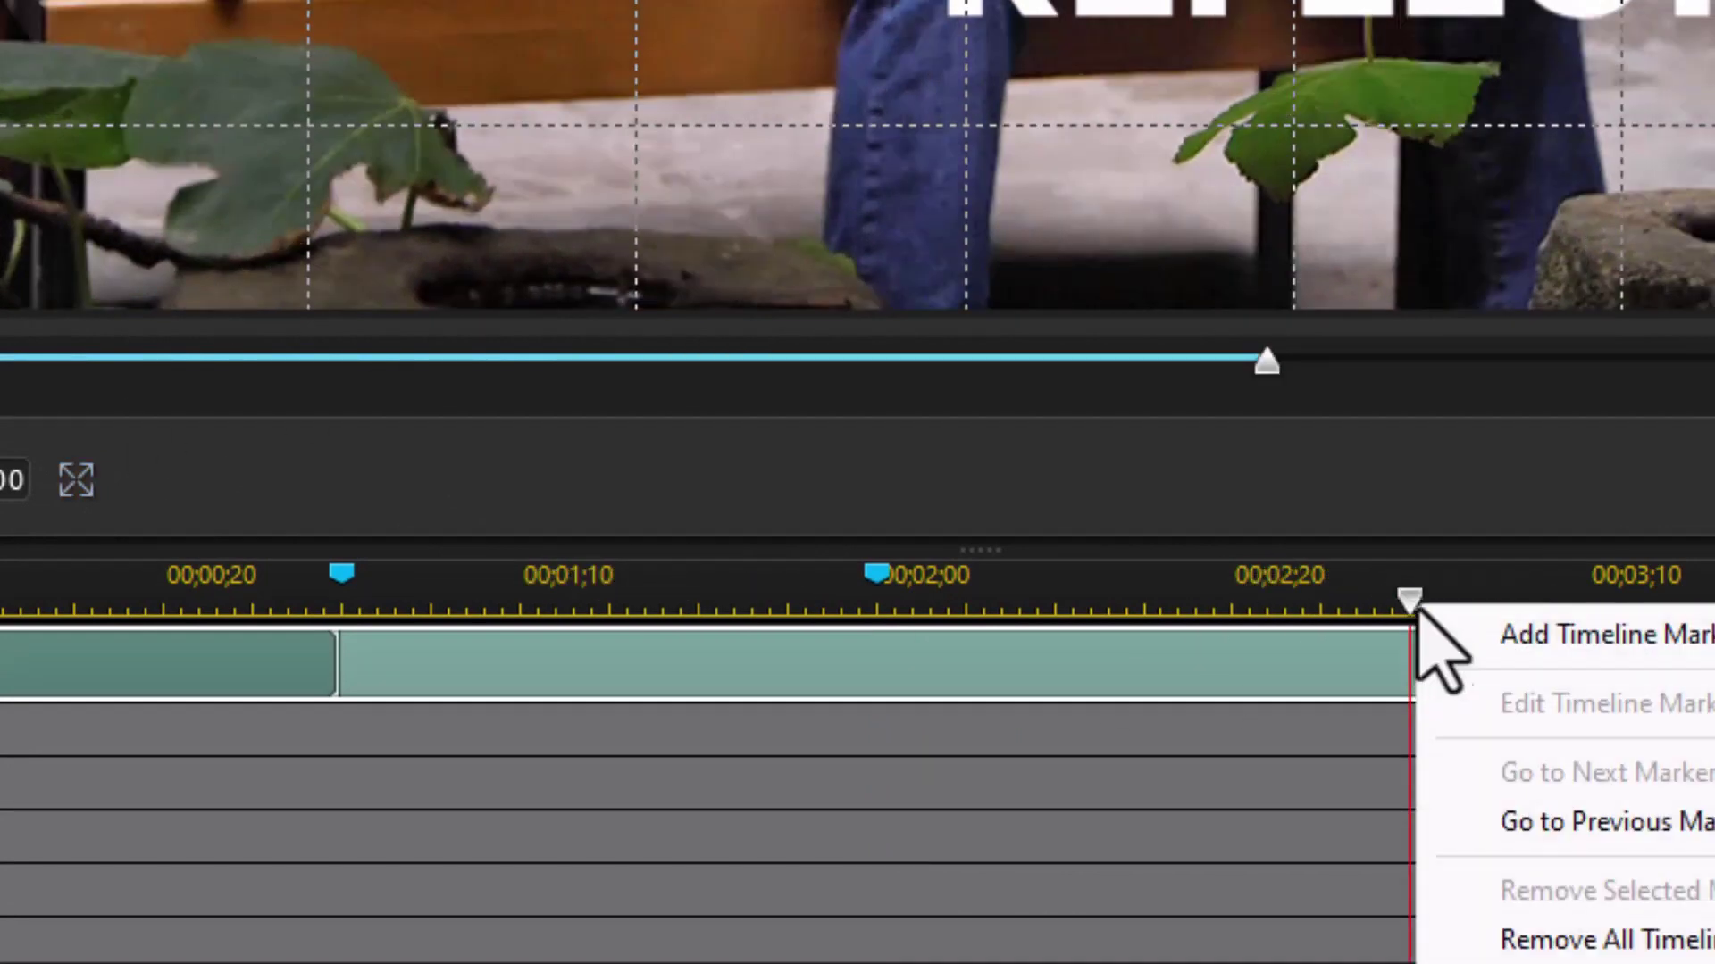
pyautogui.click(1518, 635)
pyautogui.click(590, 147)
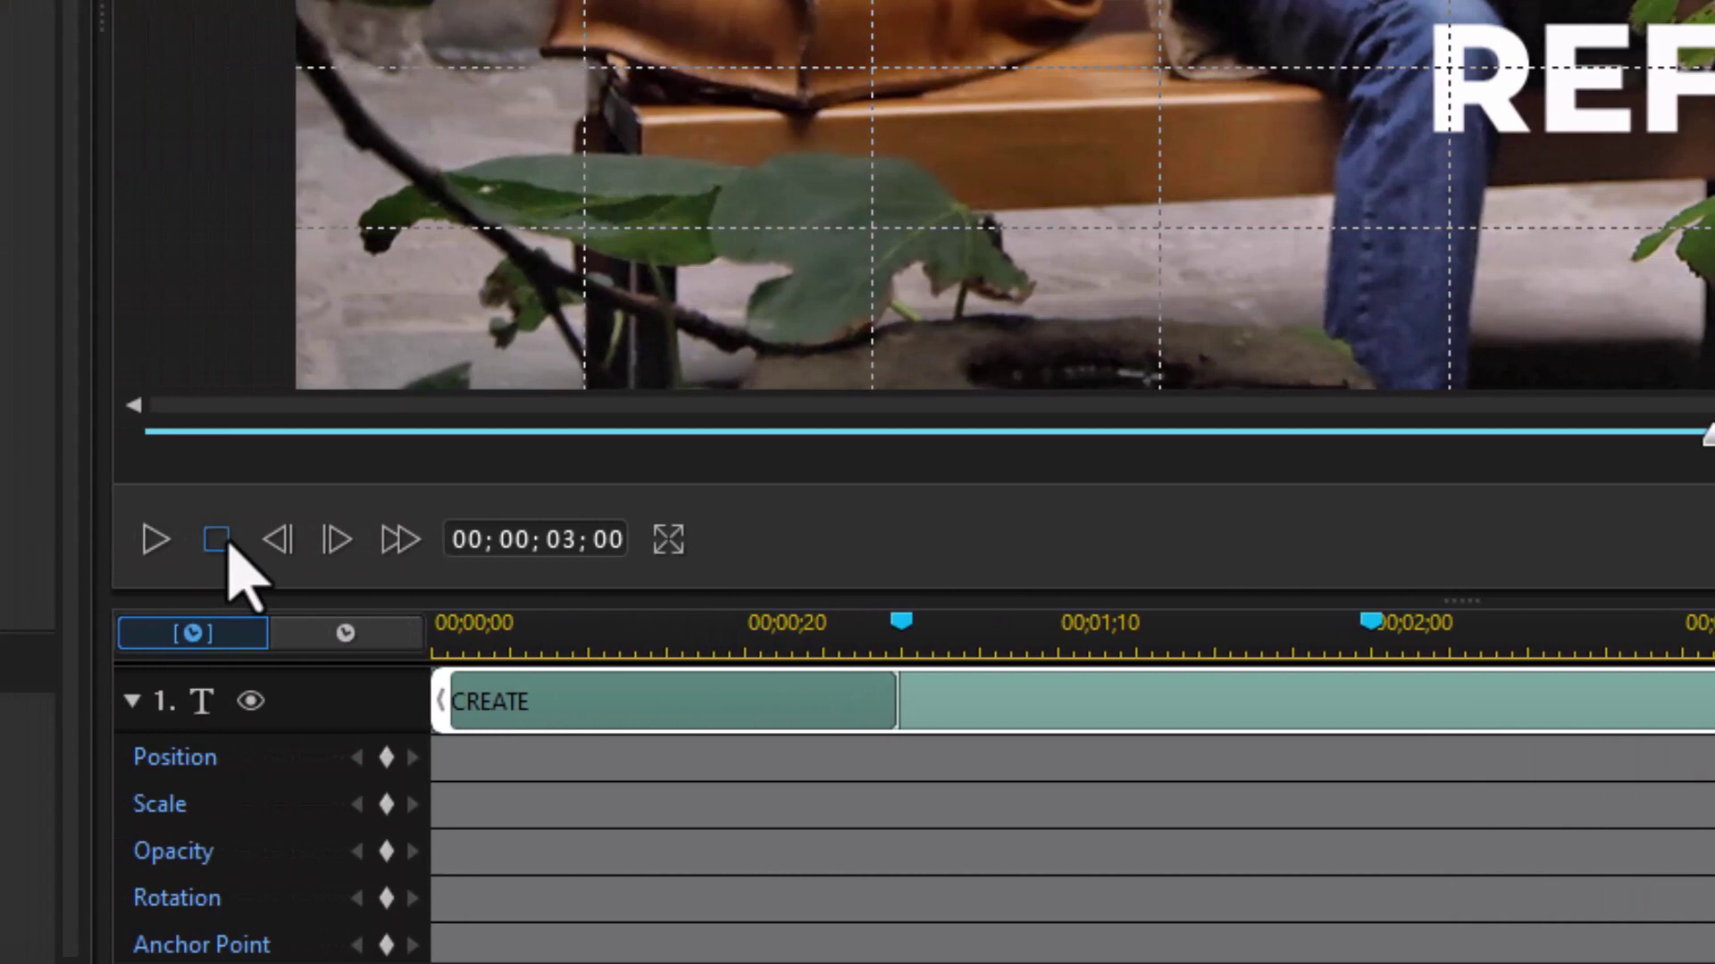
pyautogui.click(226, 546)
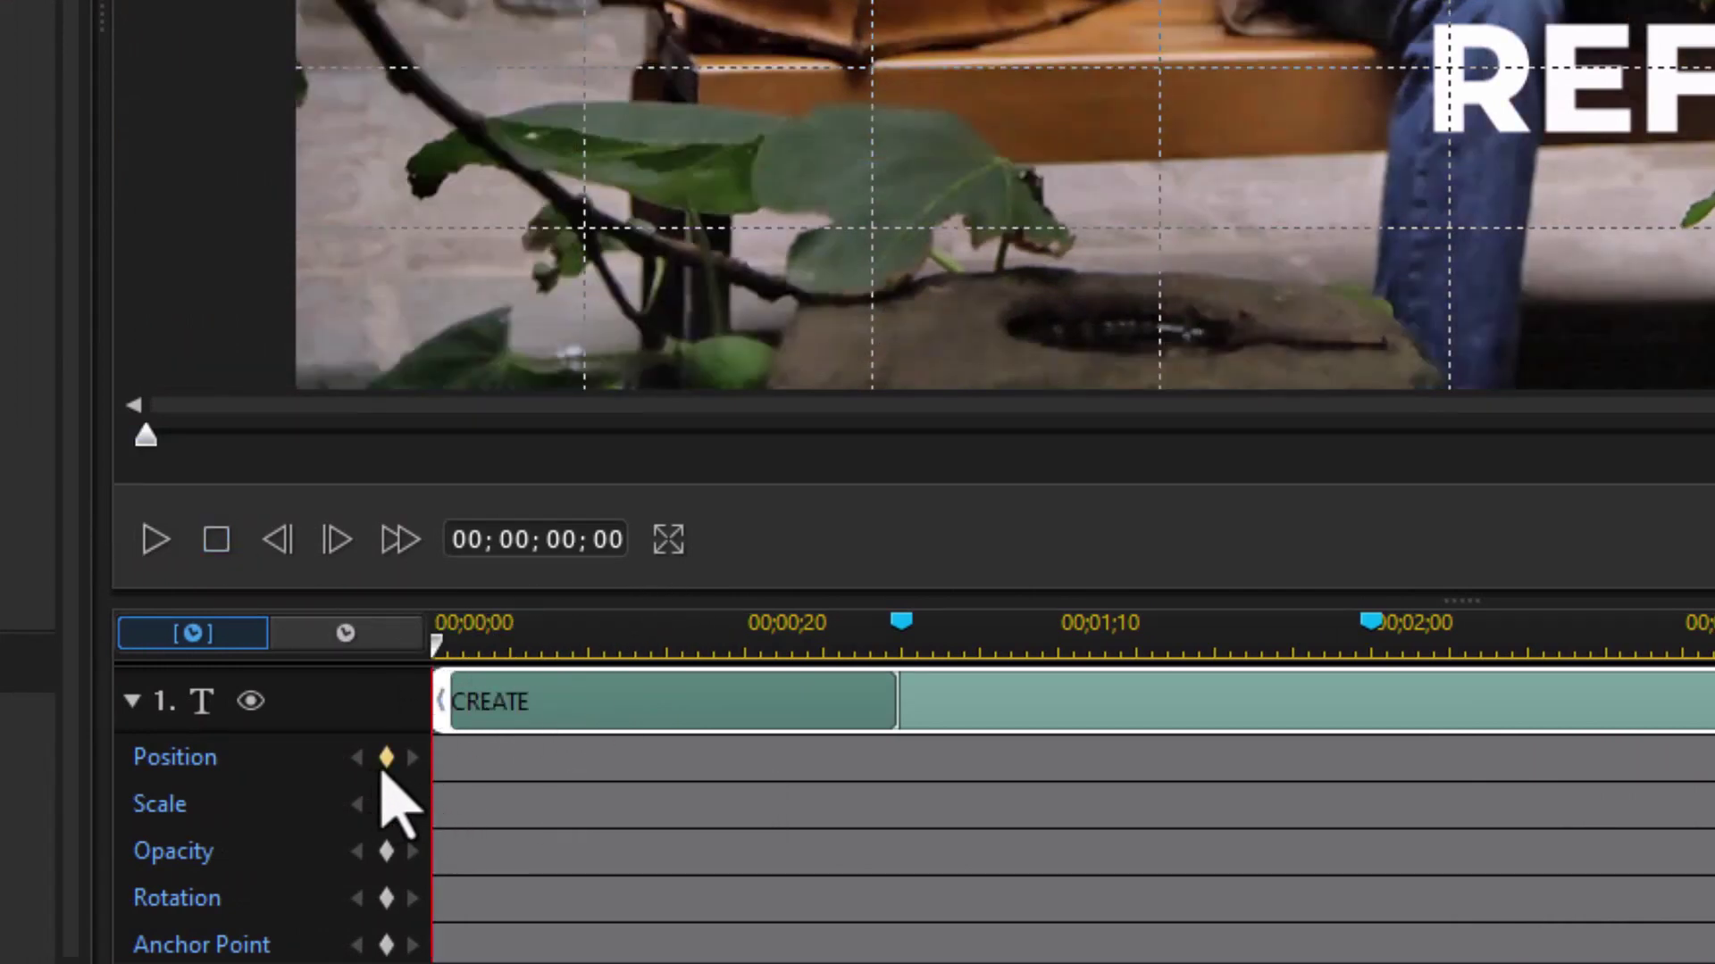
# Step: Add a Position keyframe at 00;00;00;00 on the CREATE title
pyautogui.click(387, 758)
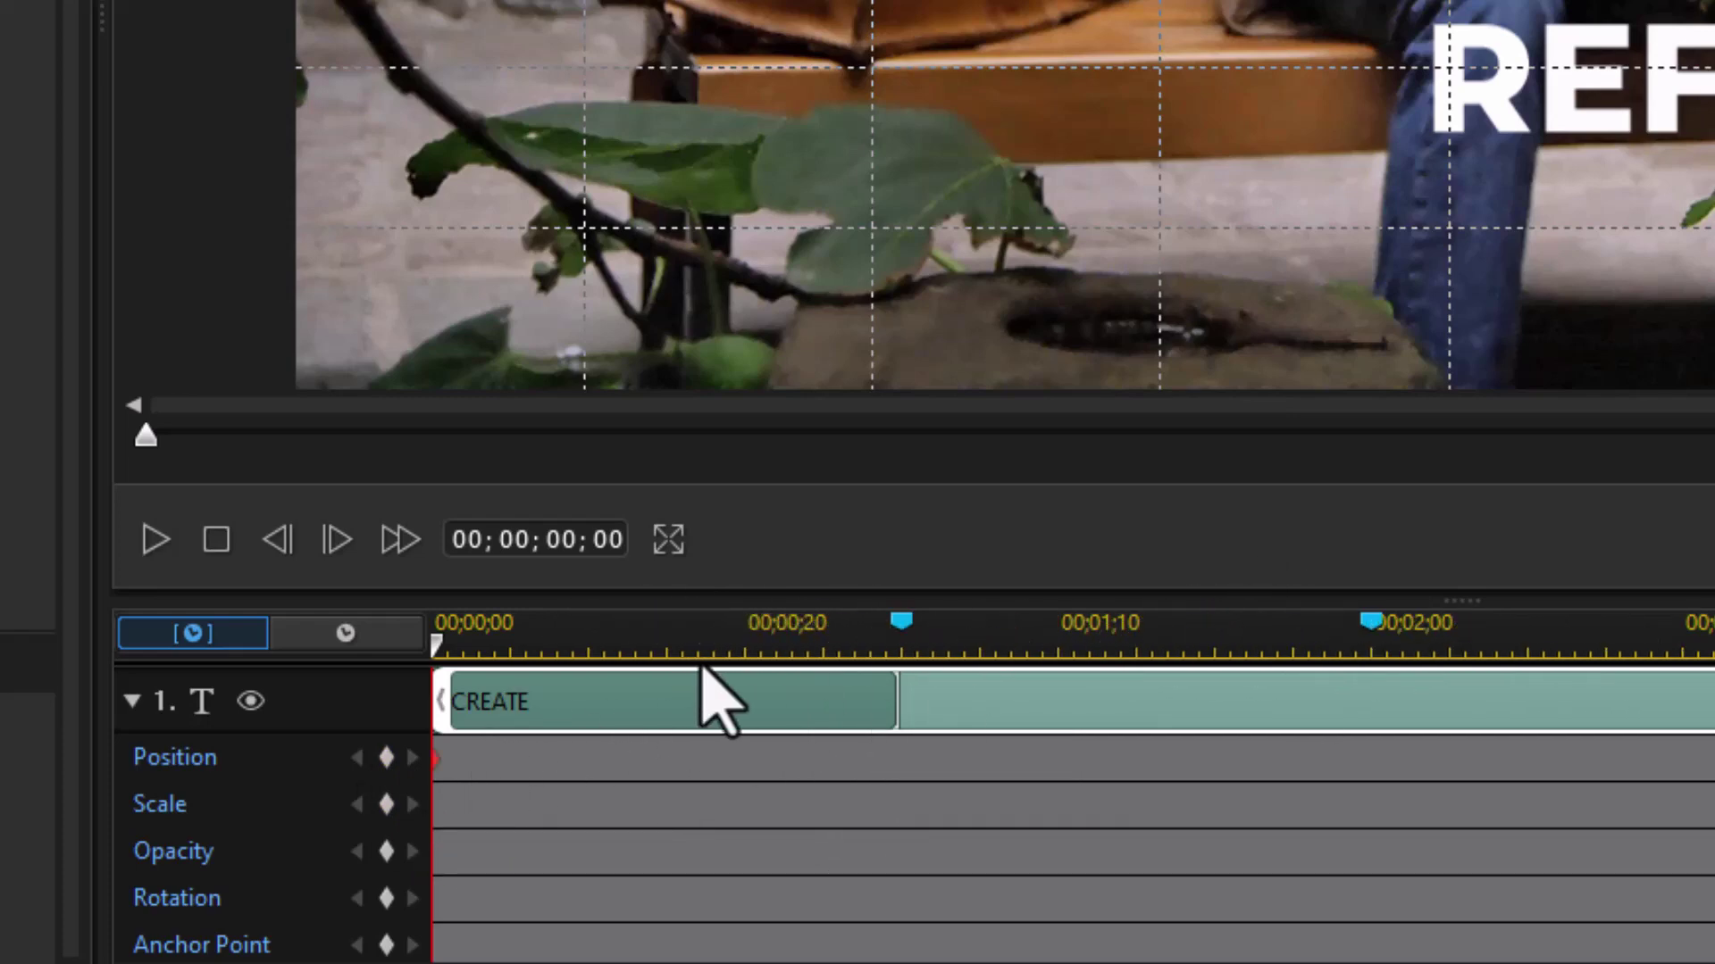
pyautogui.click(509, 631)
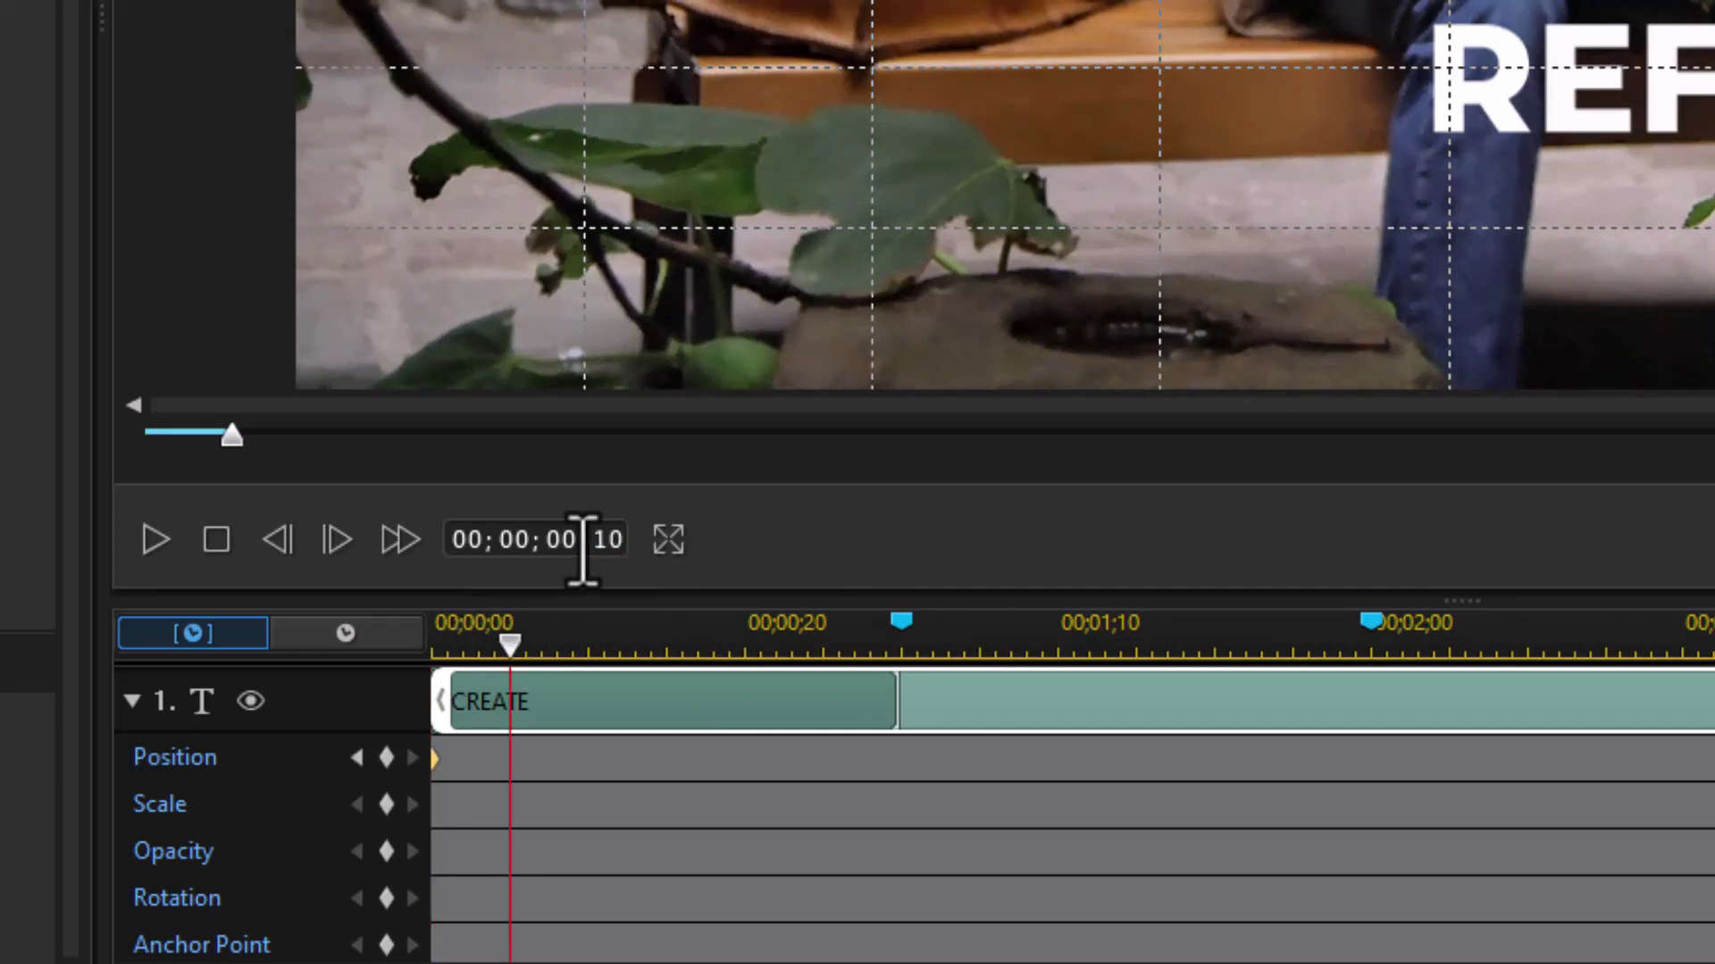
# Step: Add timeline markers at 00;00;00;10 and 00;00;01;10
pyautogui.press('Return')
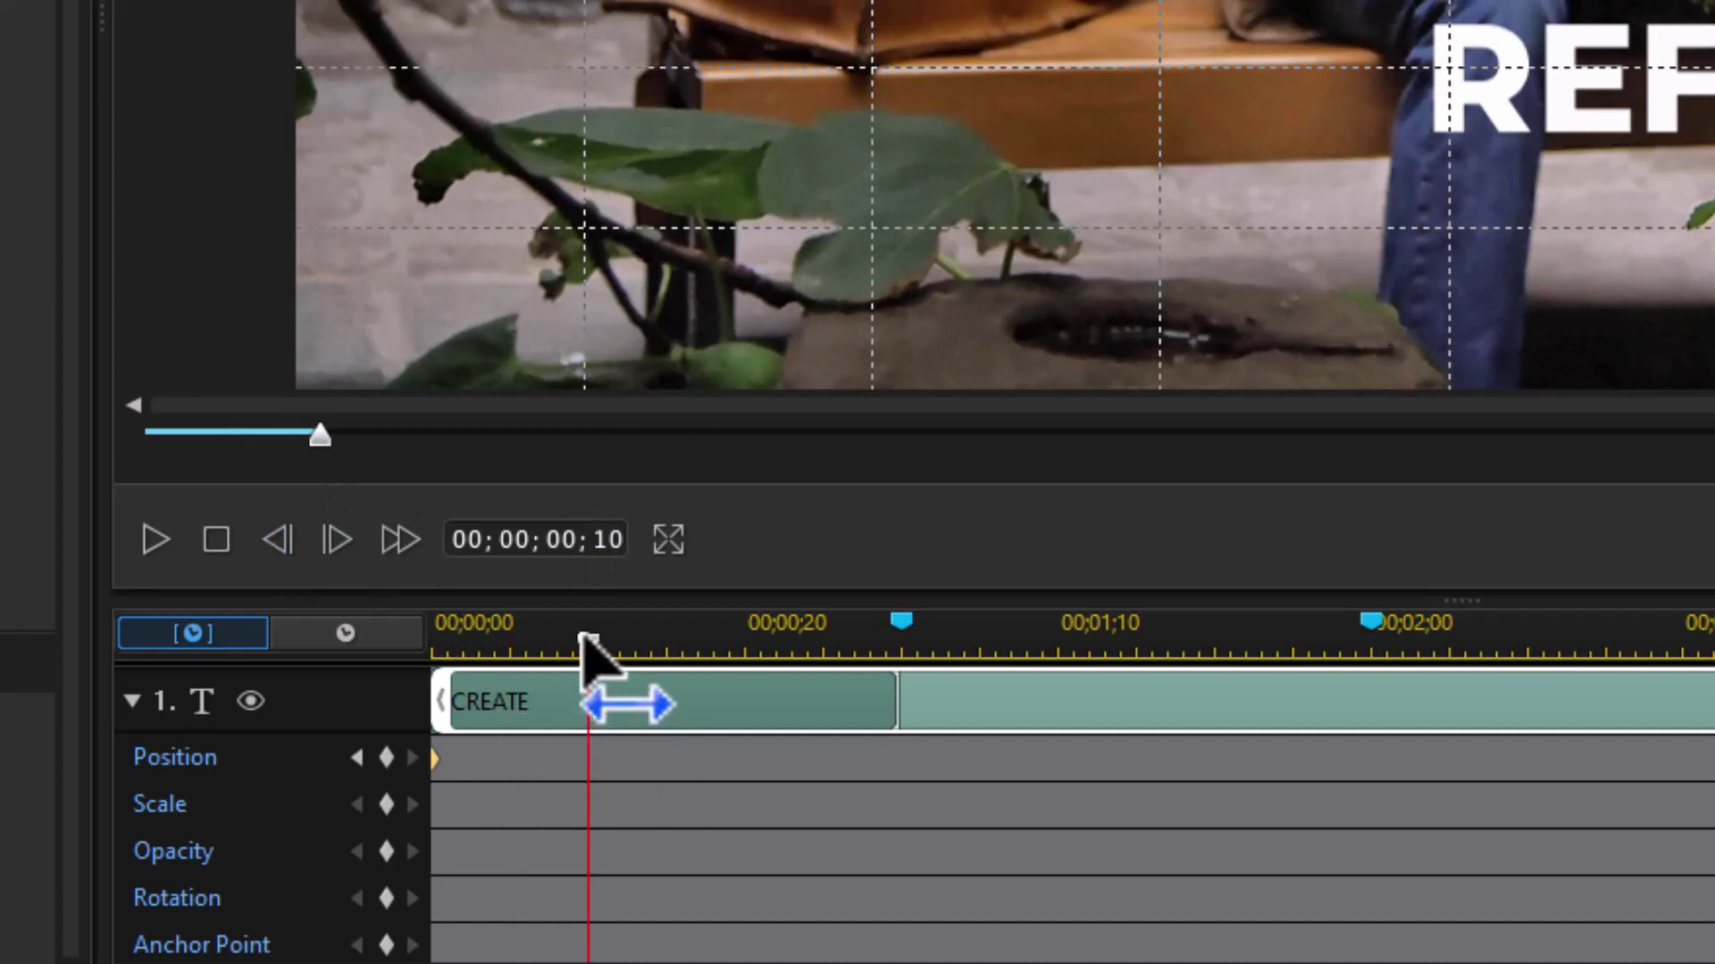
pyautogui.rightClick(582, 636)
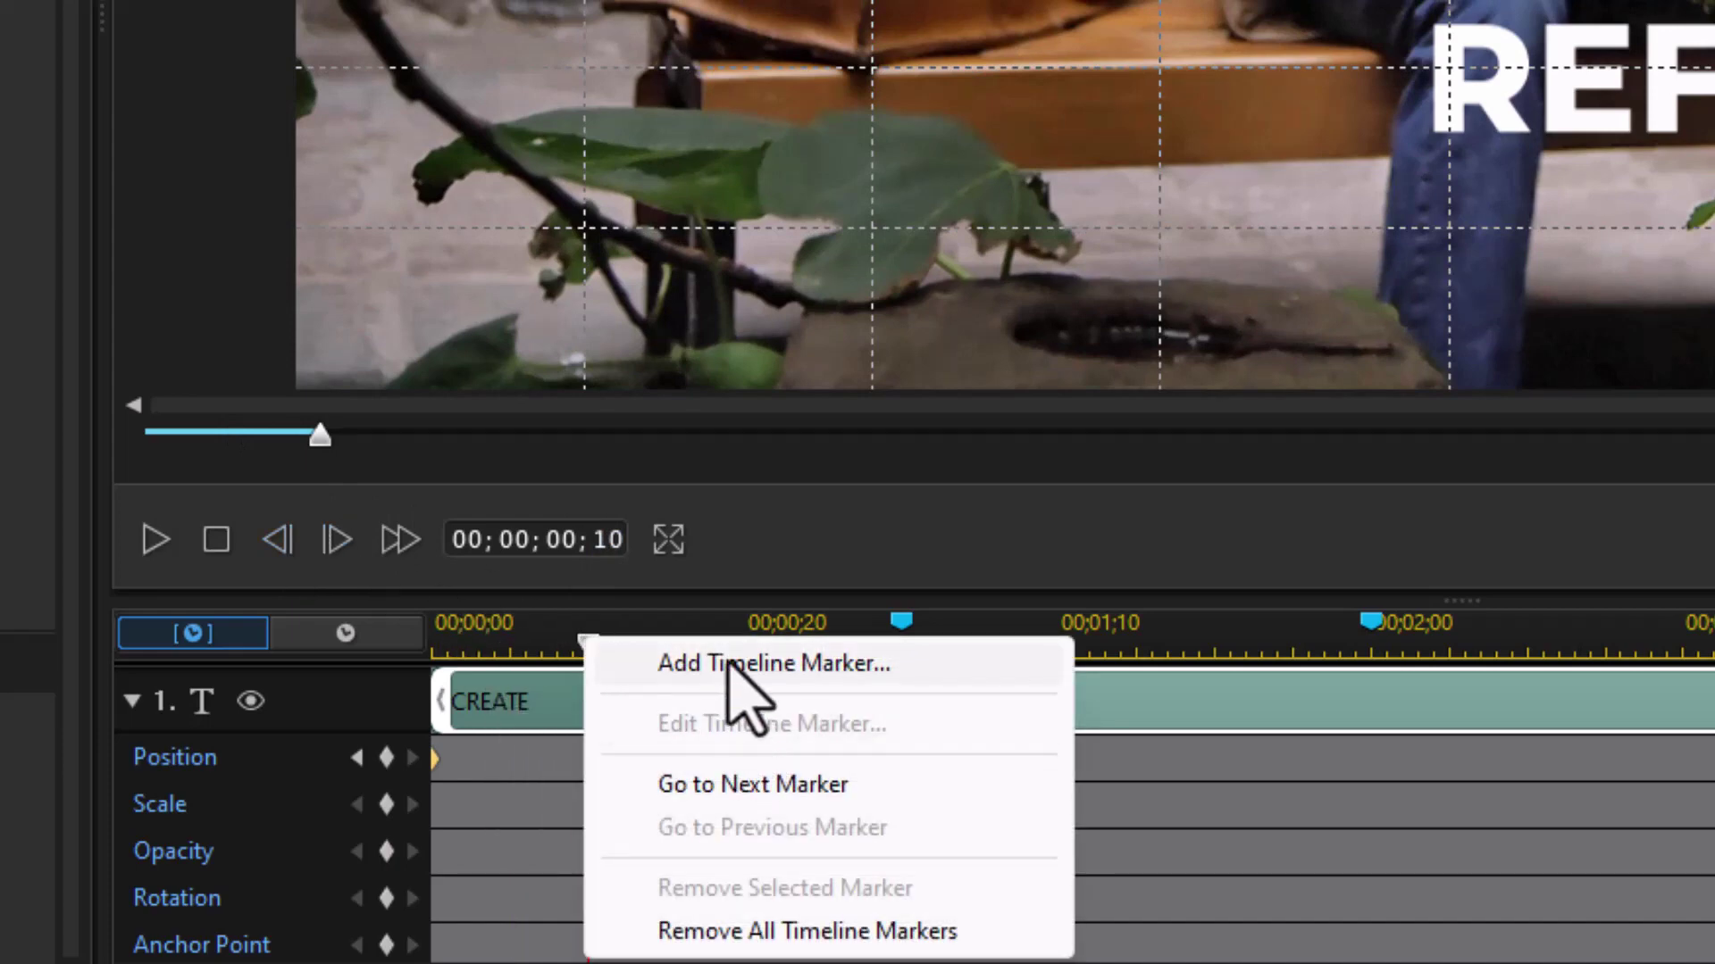
pyautogui.click(730, 665)
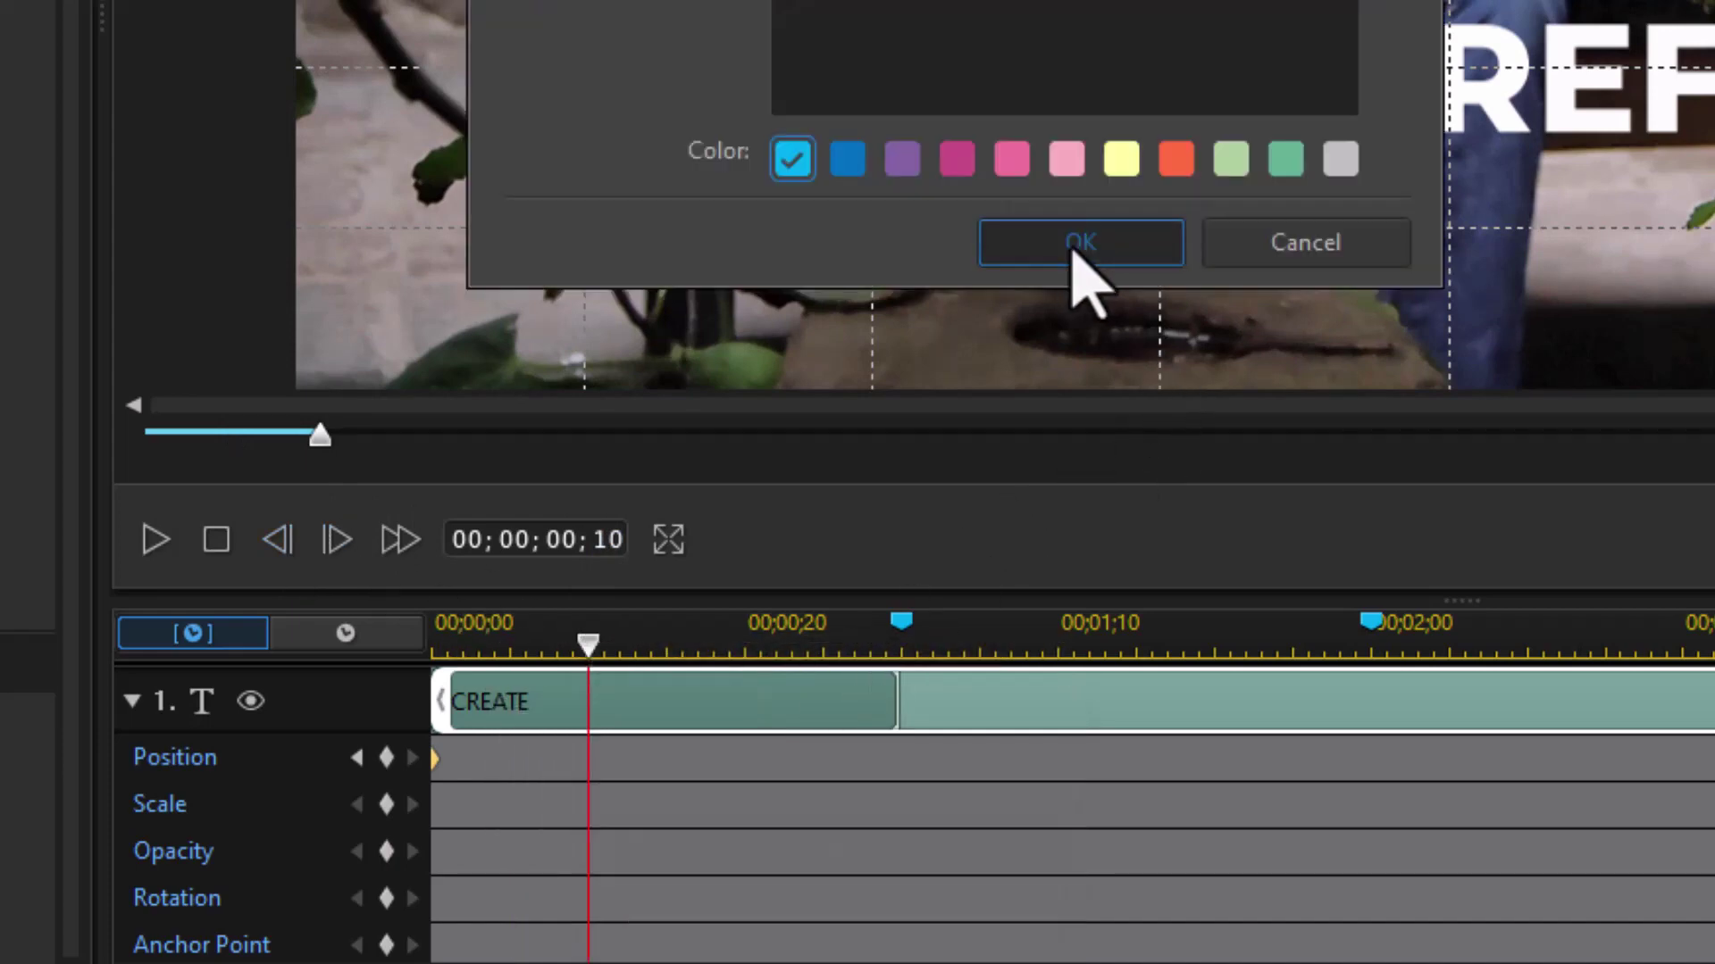
pyautogui.click(1080, 243)
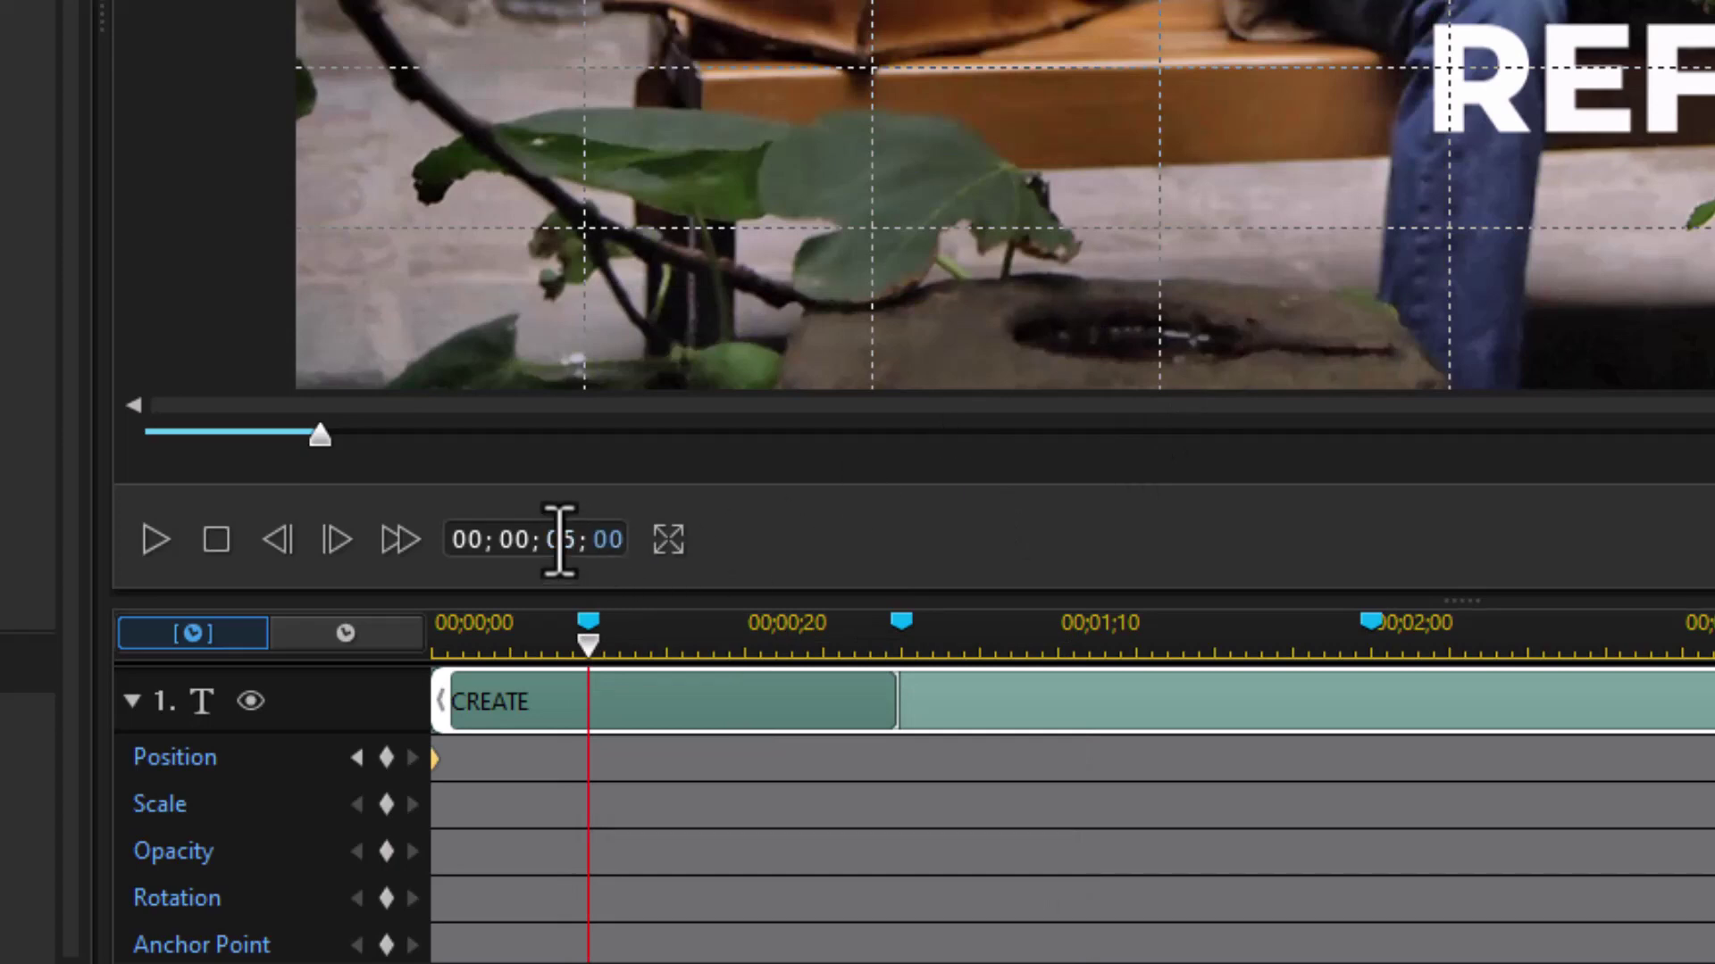
pyautogui.click(558, 540)
pyautogui.write('01')
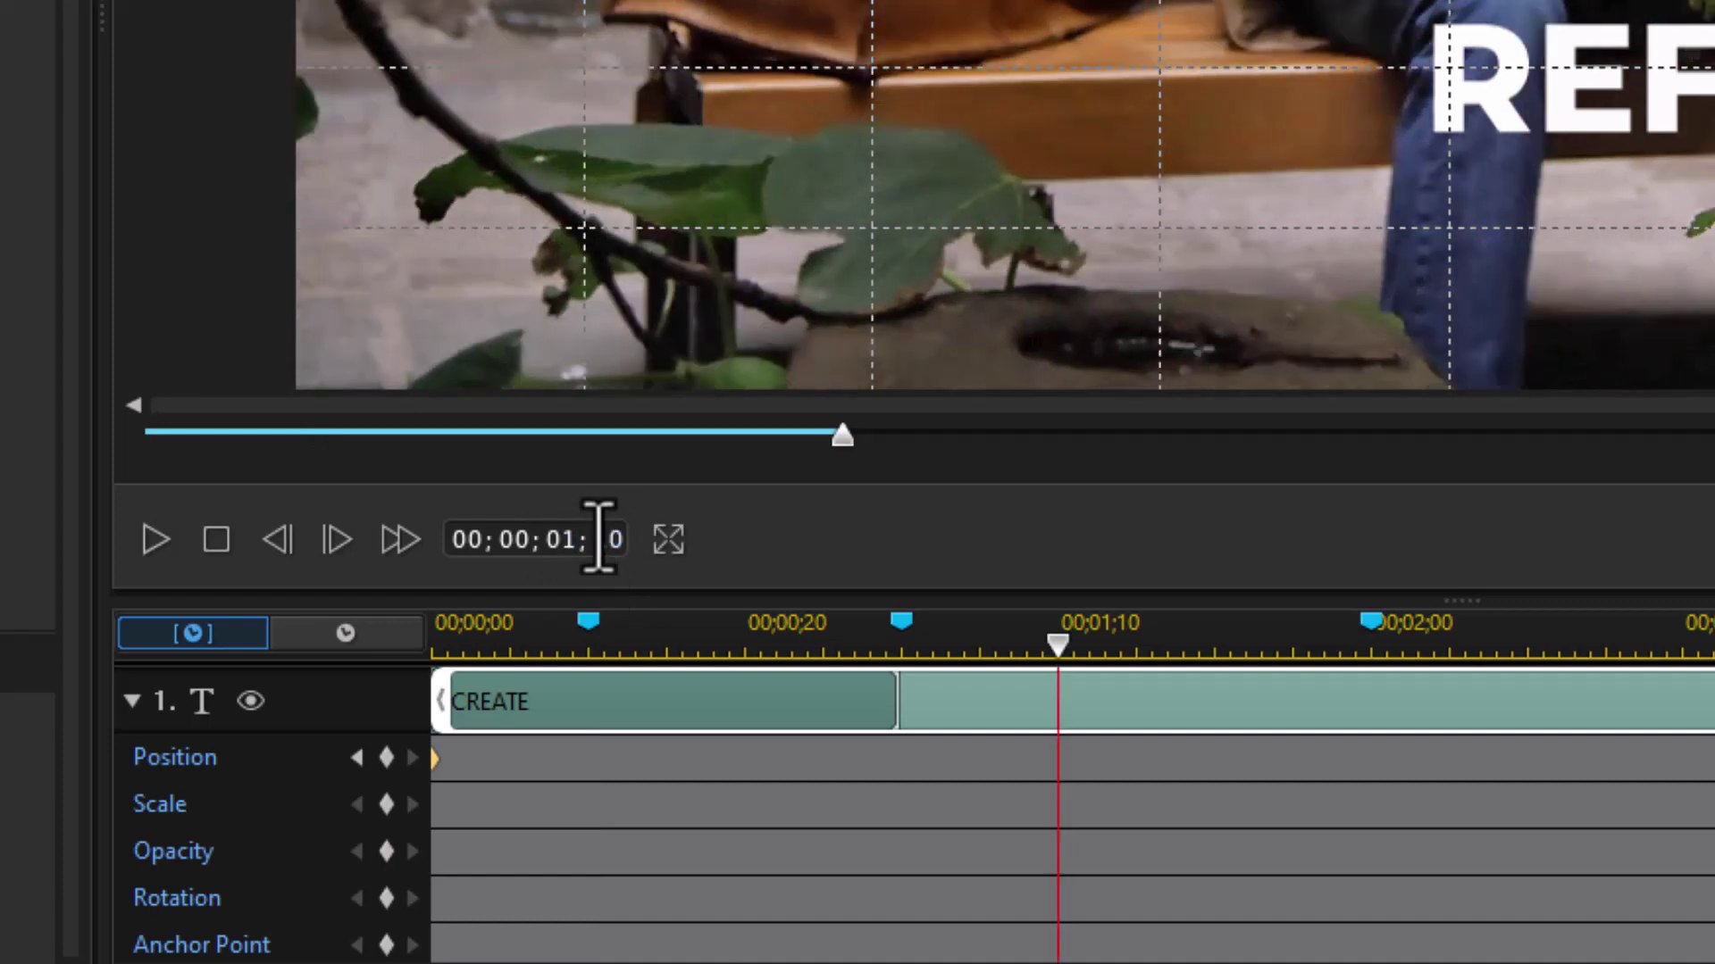
pyautogui.rightClick(1057, 640)
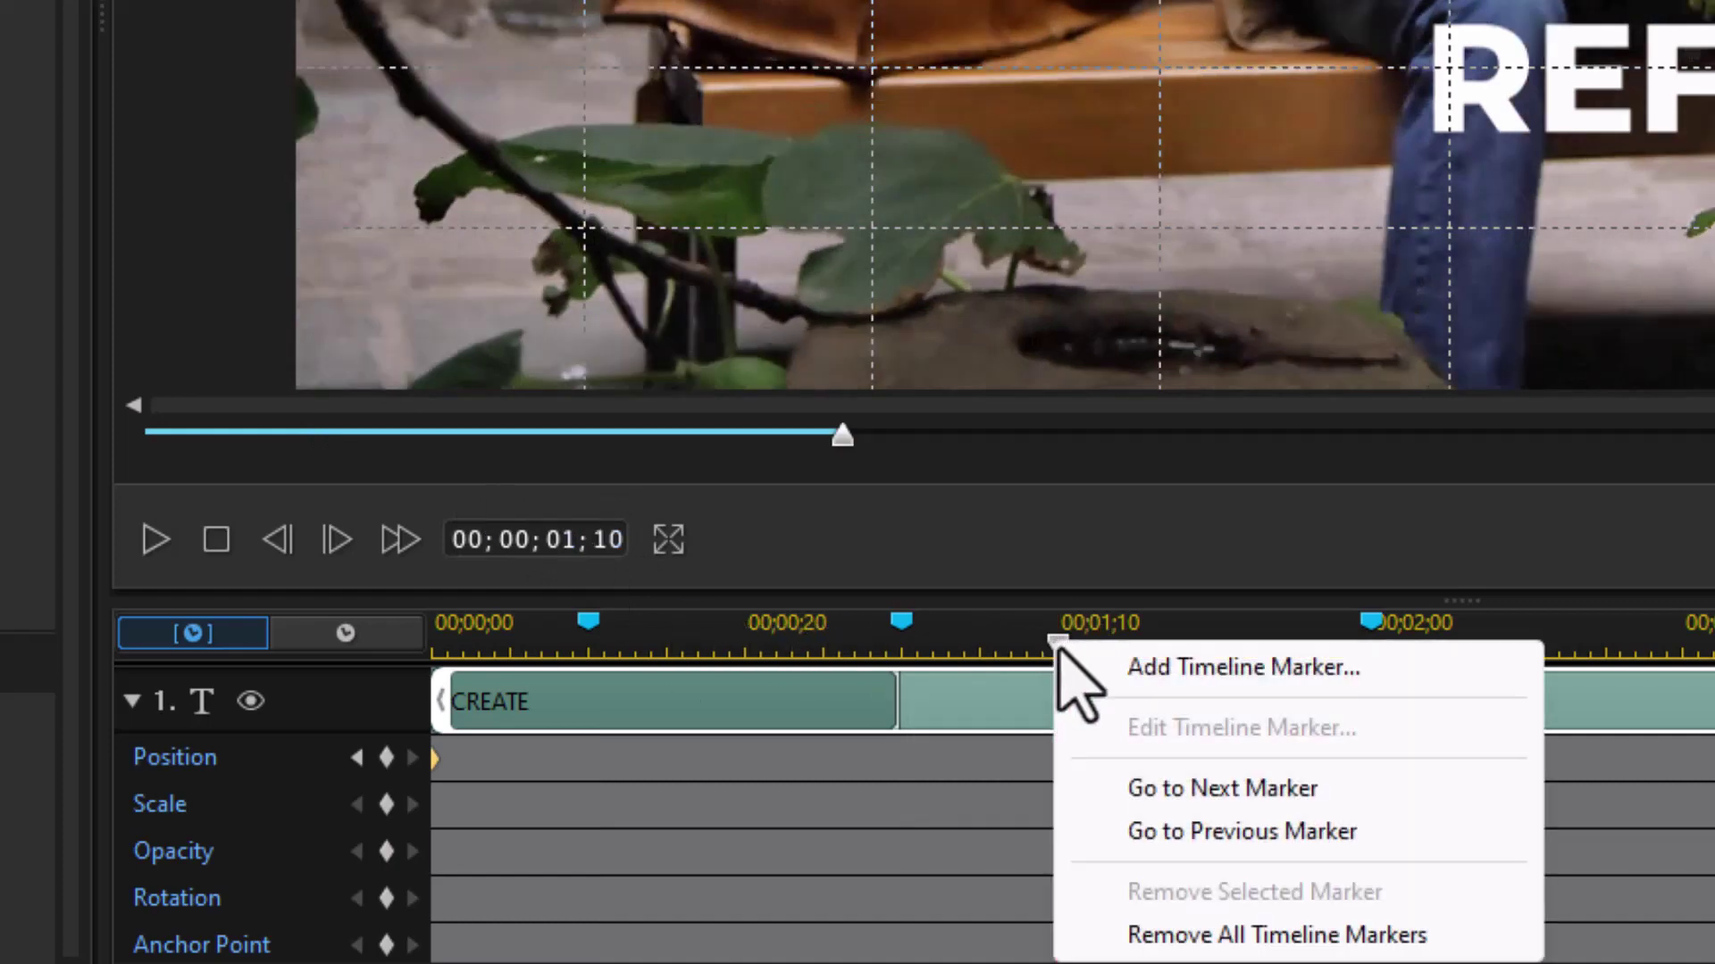
pyautogui.click(1150, 668)
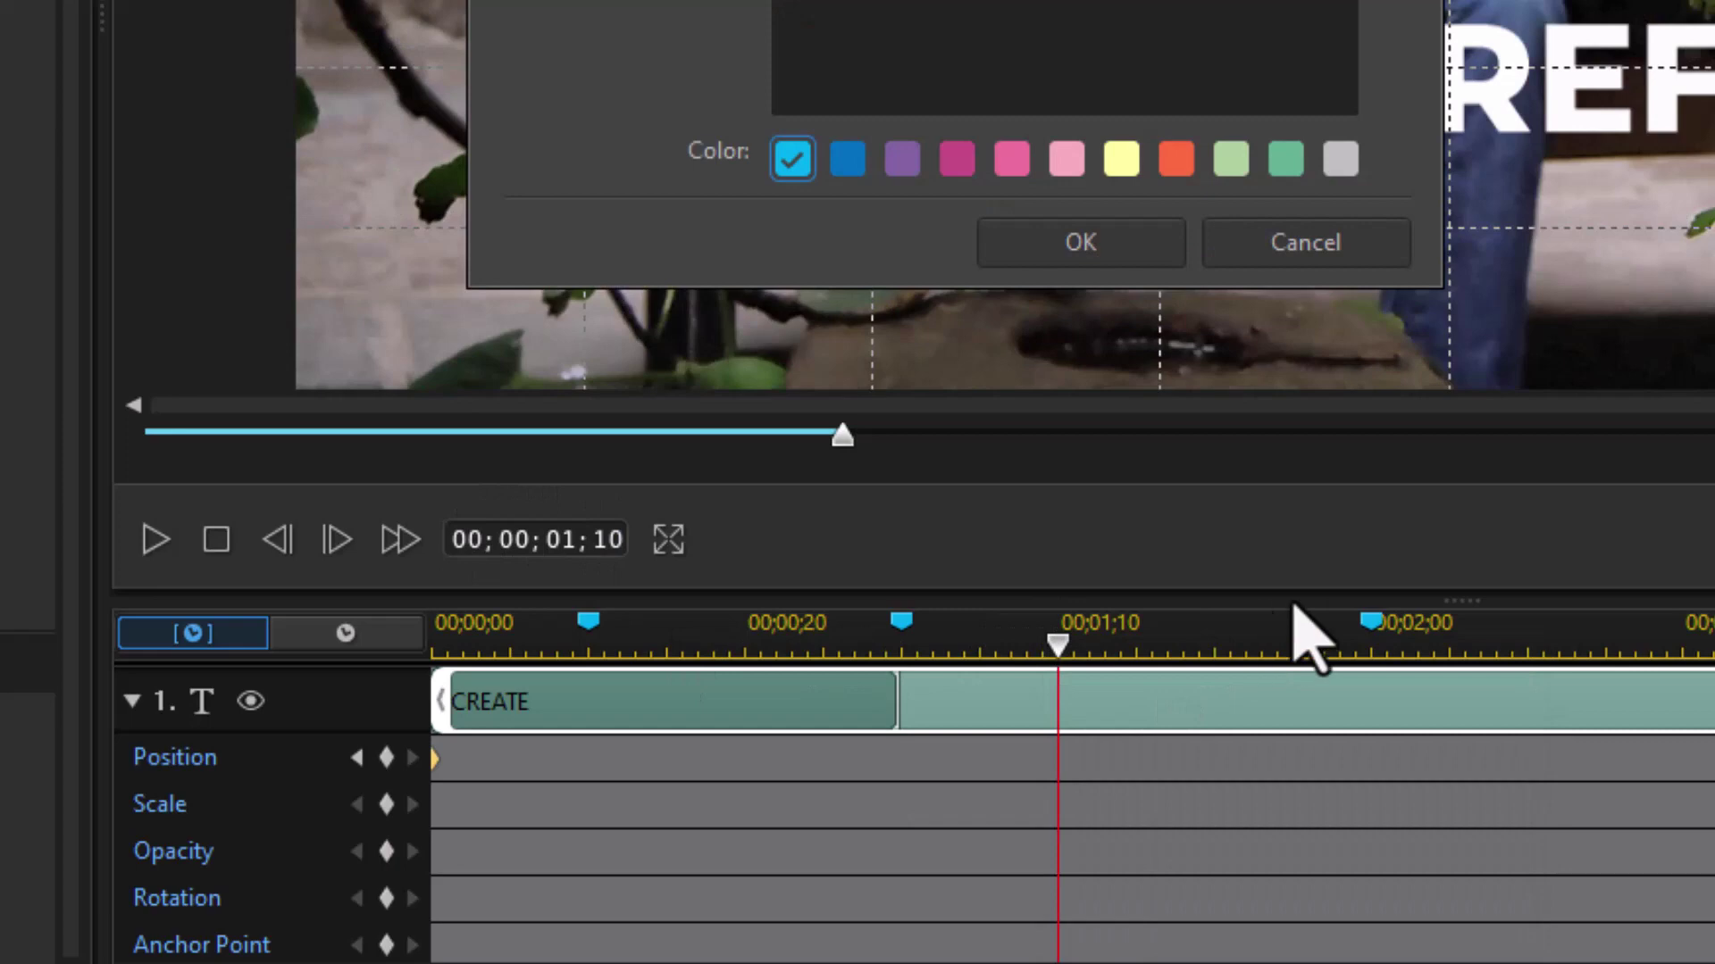
pyautogui.click(1081, 247)
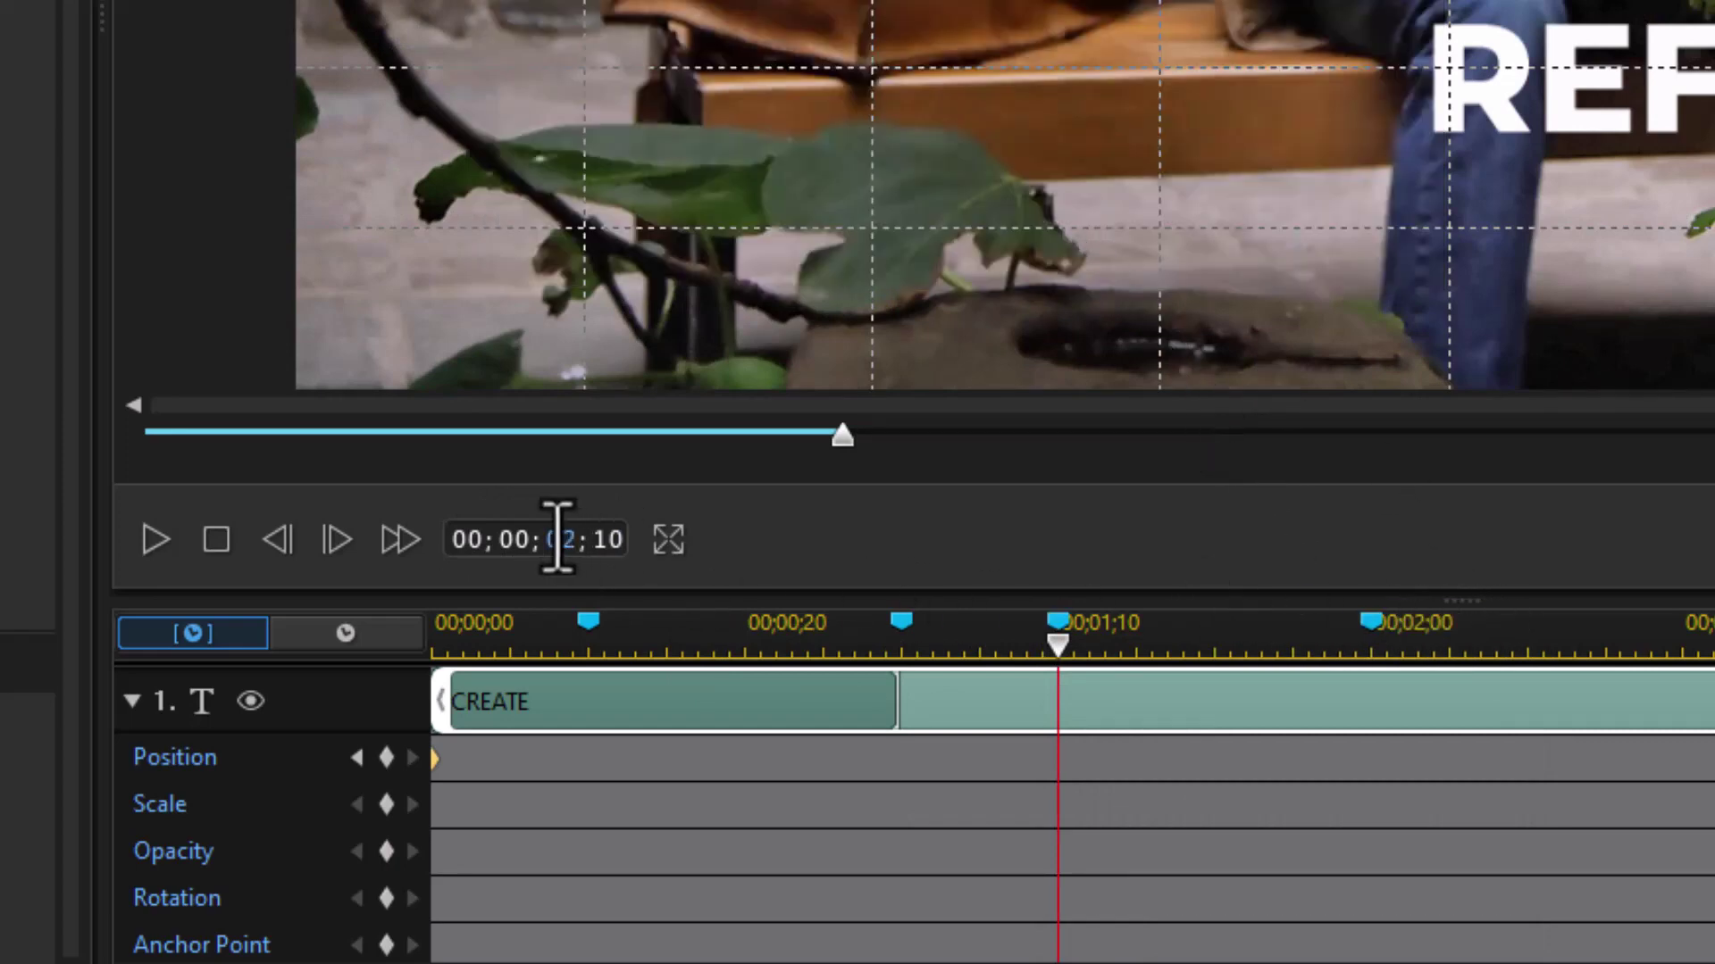
# Step: Add markers at 00;00;02;10 and 00;00;03;10, then trim the CREATE clip to end at one second
pyautogui.press('Return')
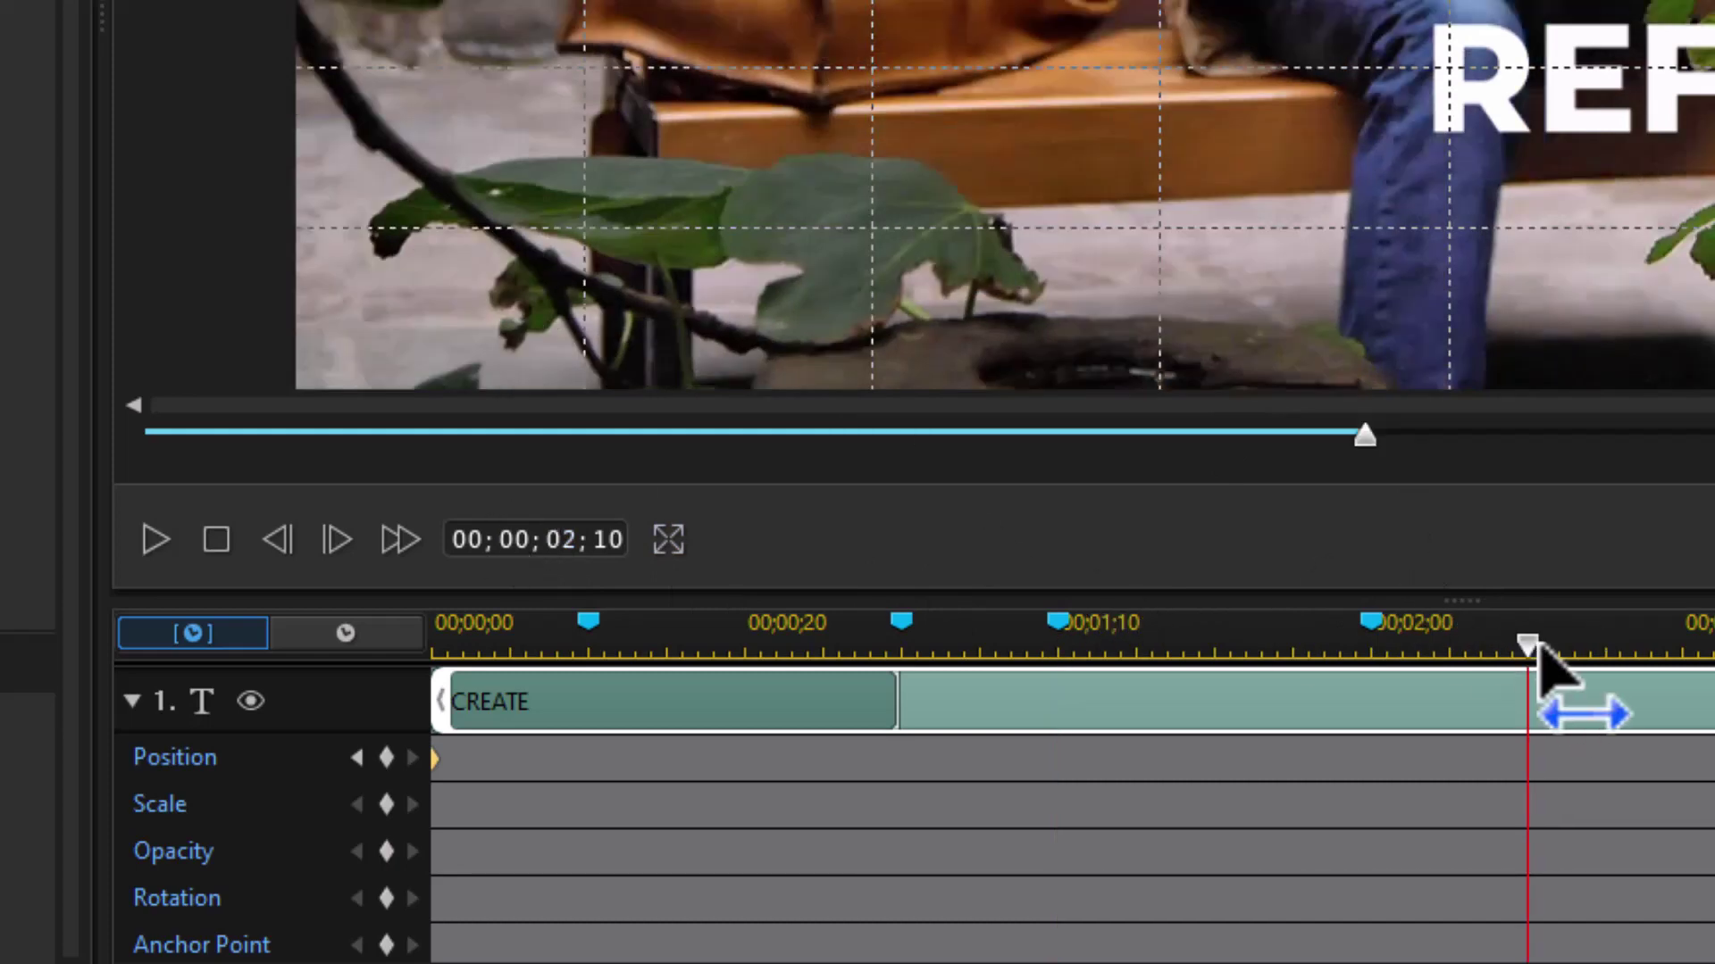
pyautogui.rightClick(1538, 650)
pyautogui.click(1612, 672)
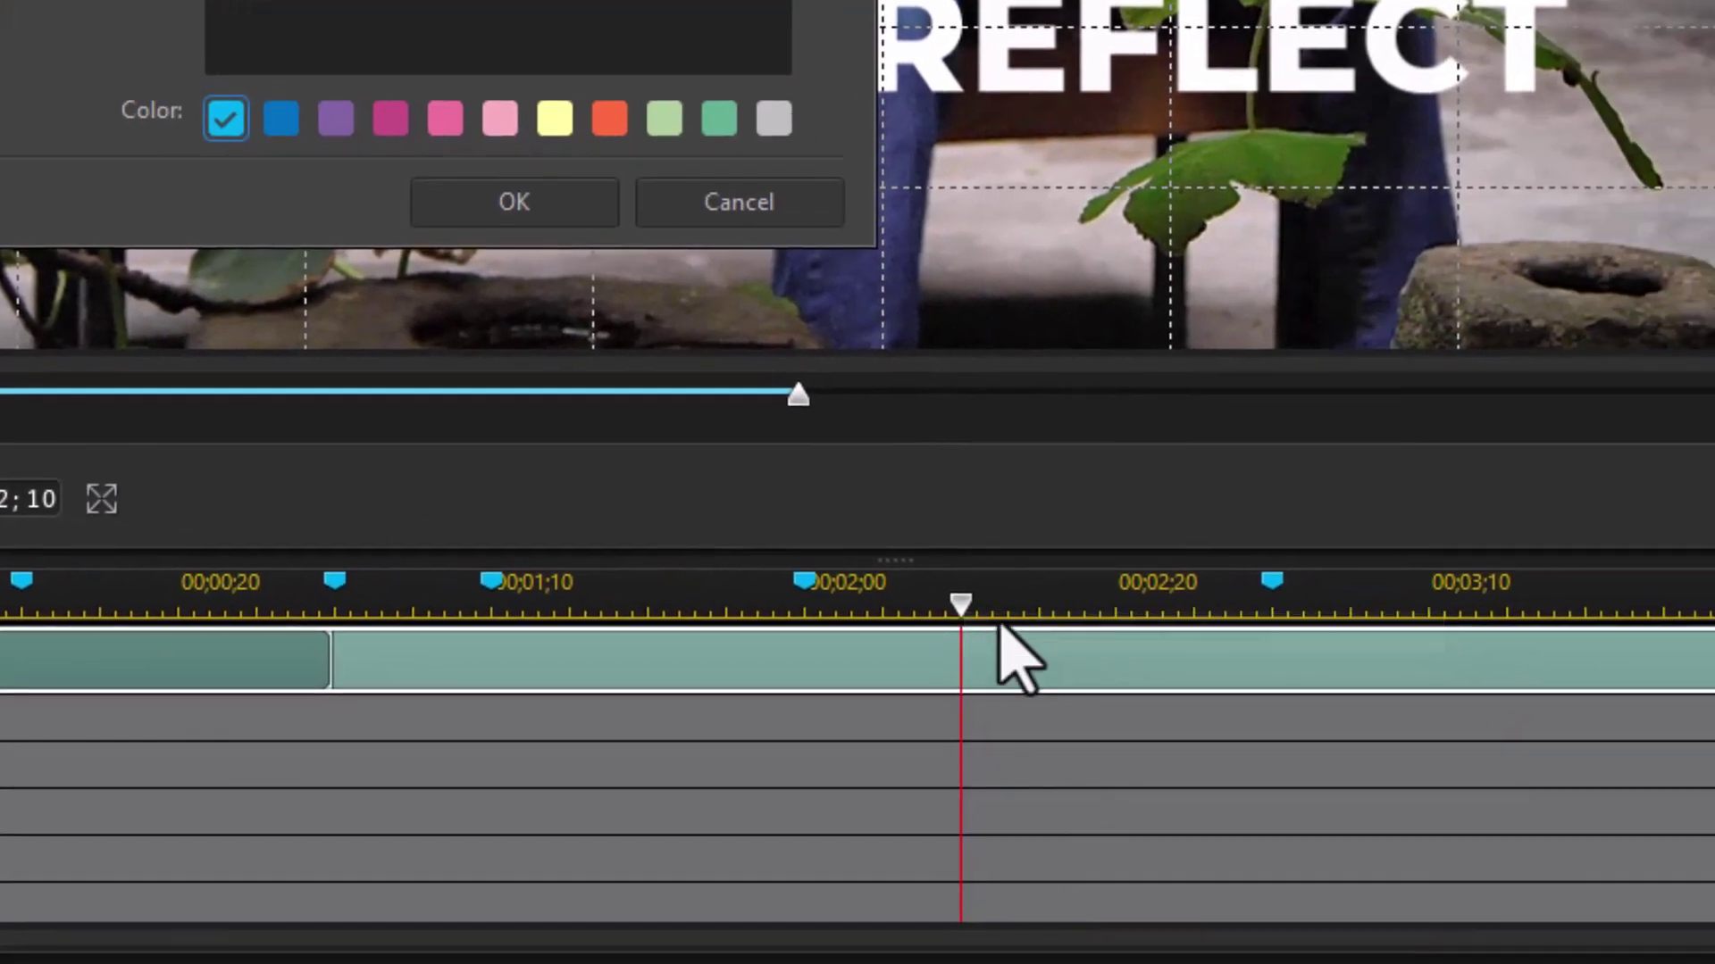
pyautogui.click(540, 213)
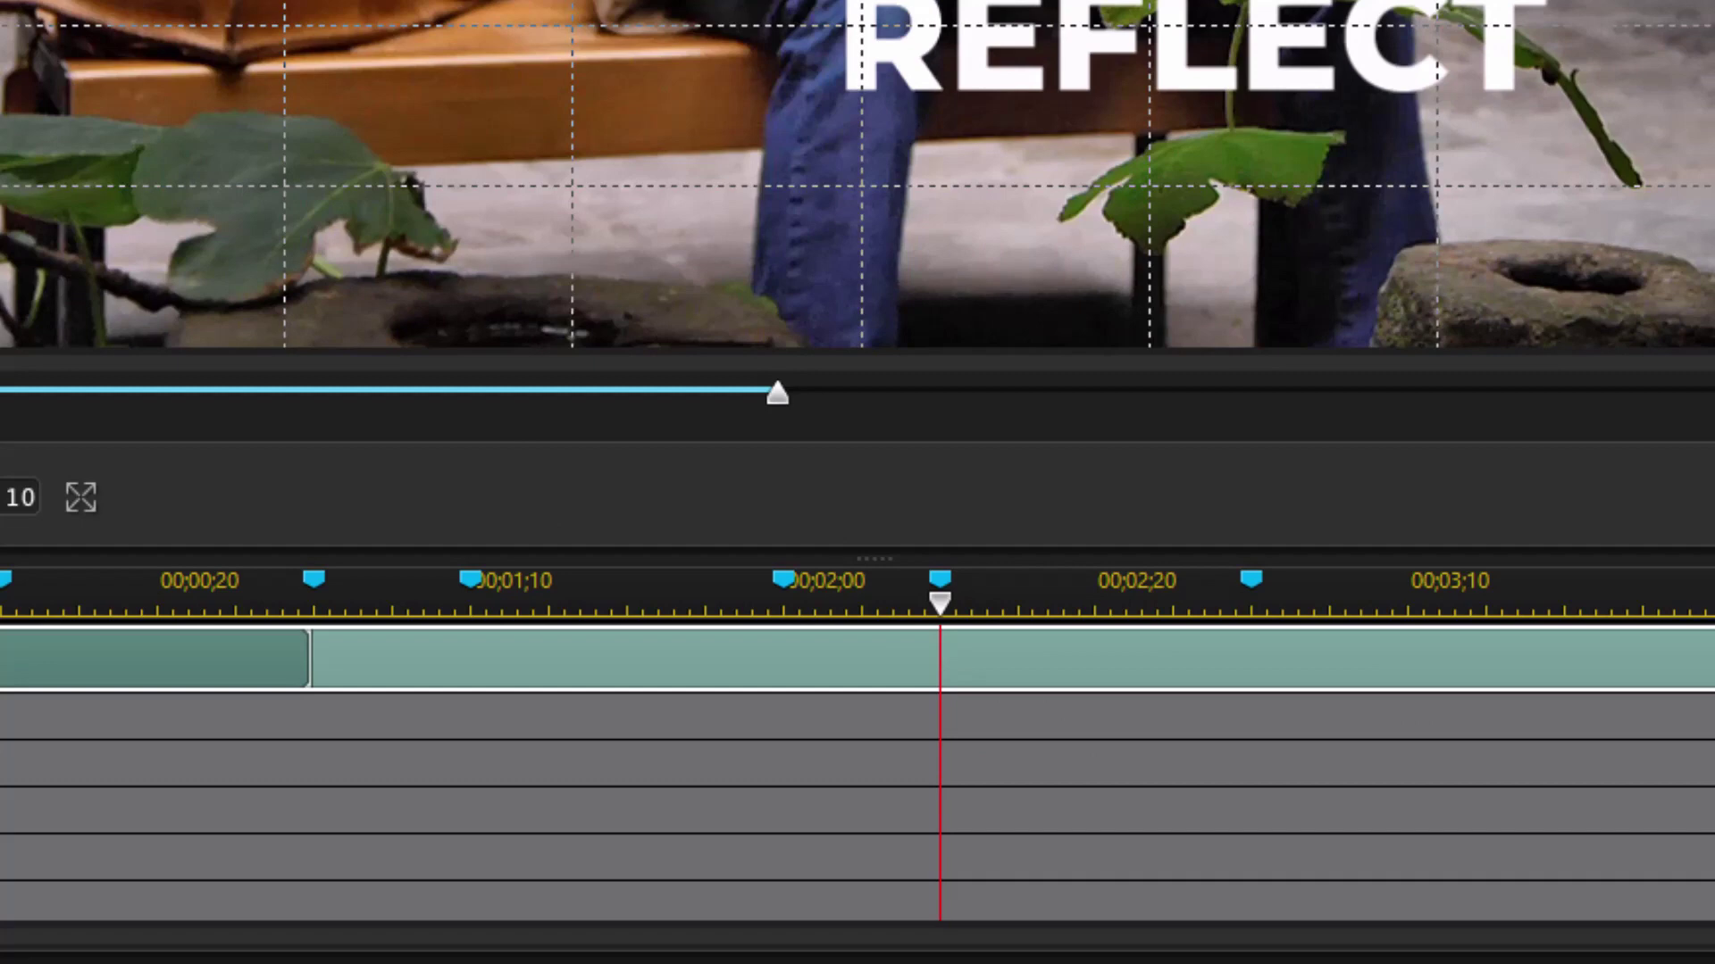
pyautogui.click(1408, 607)
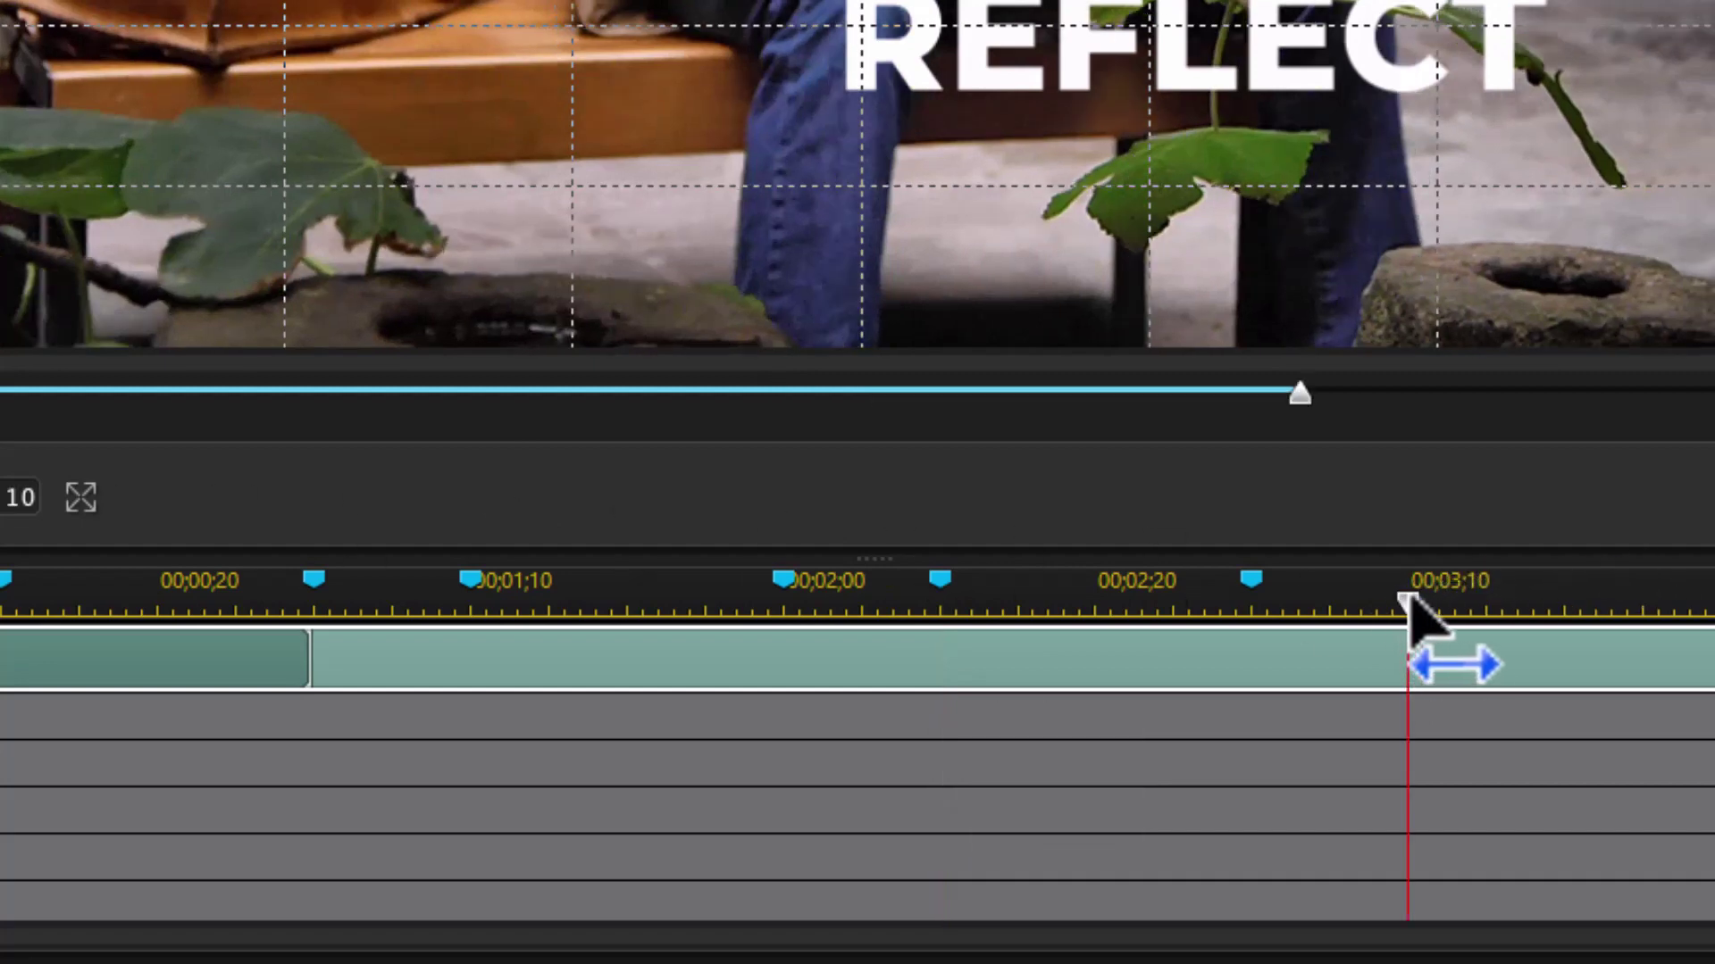
pyautogui.rightClick(1410, 602)
pyautogui.click(1518, 623)
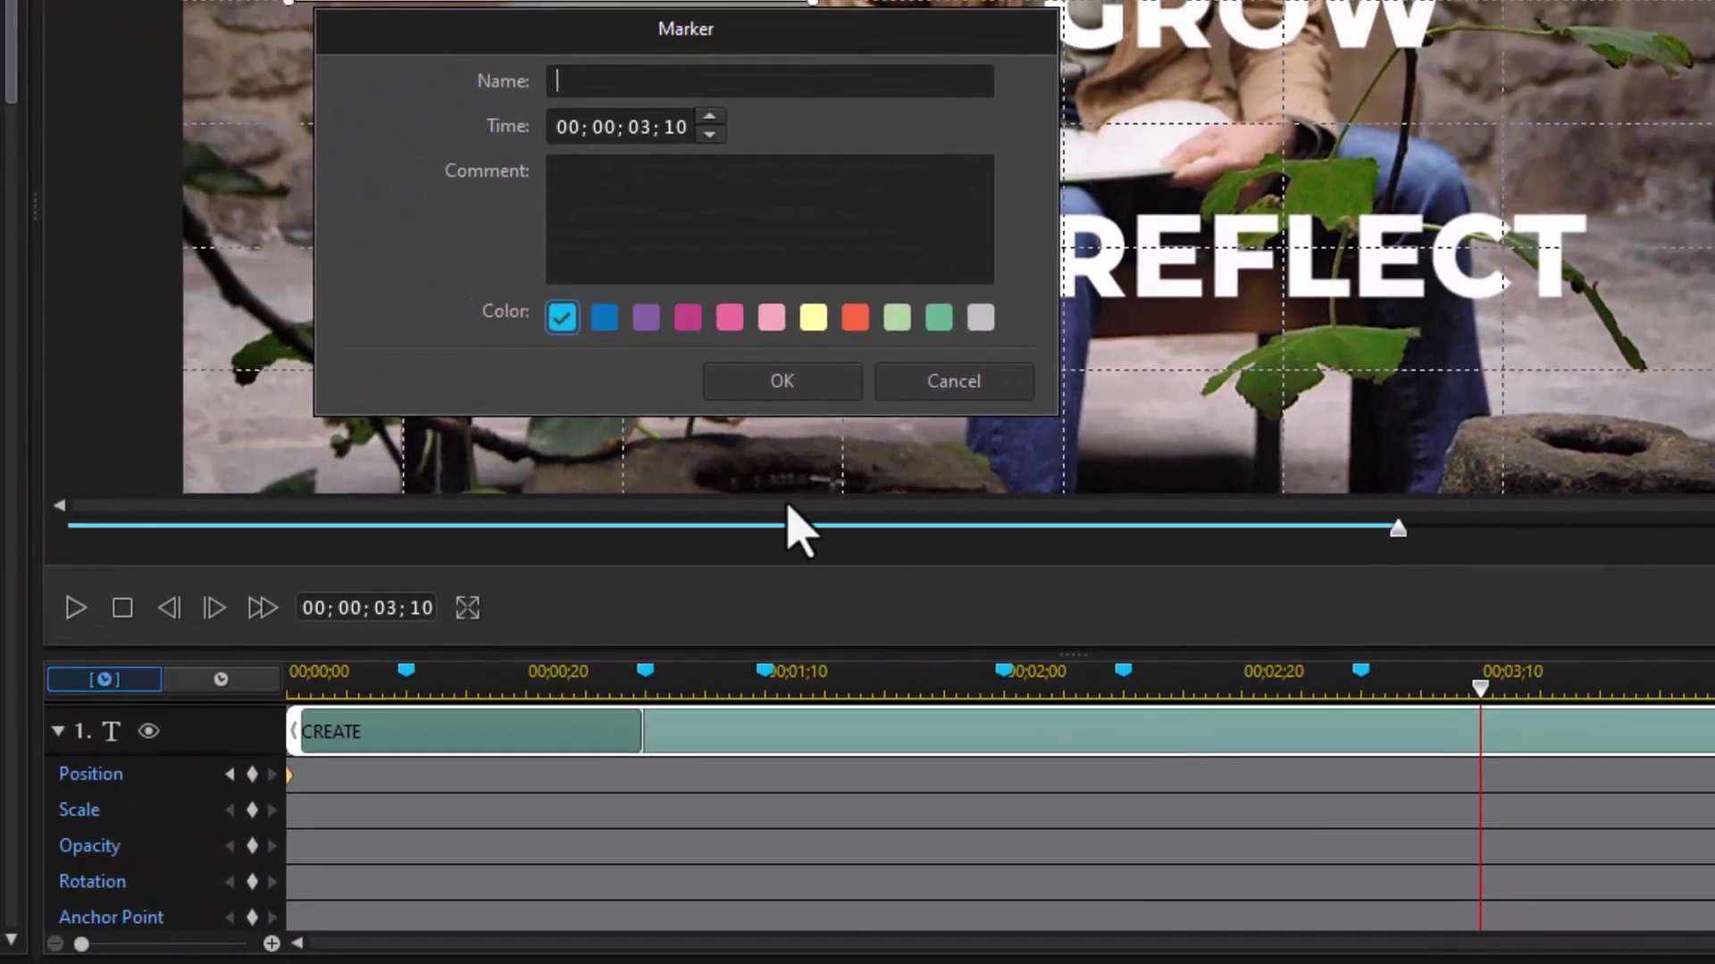
pyautogui.click(784, 383)
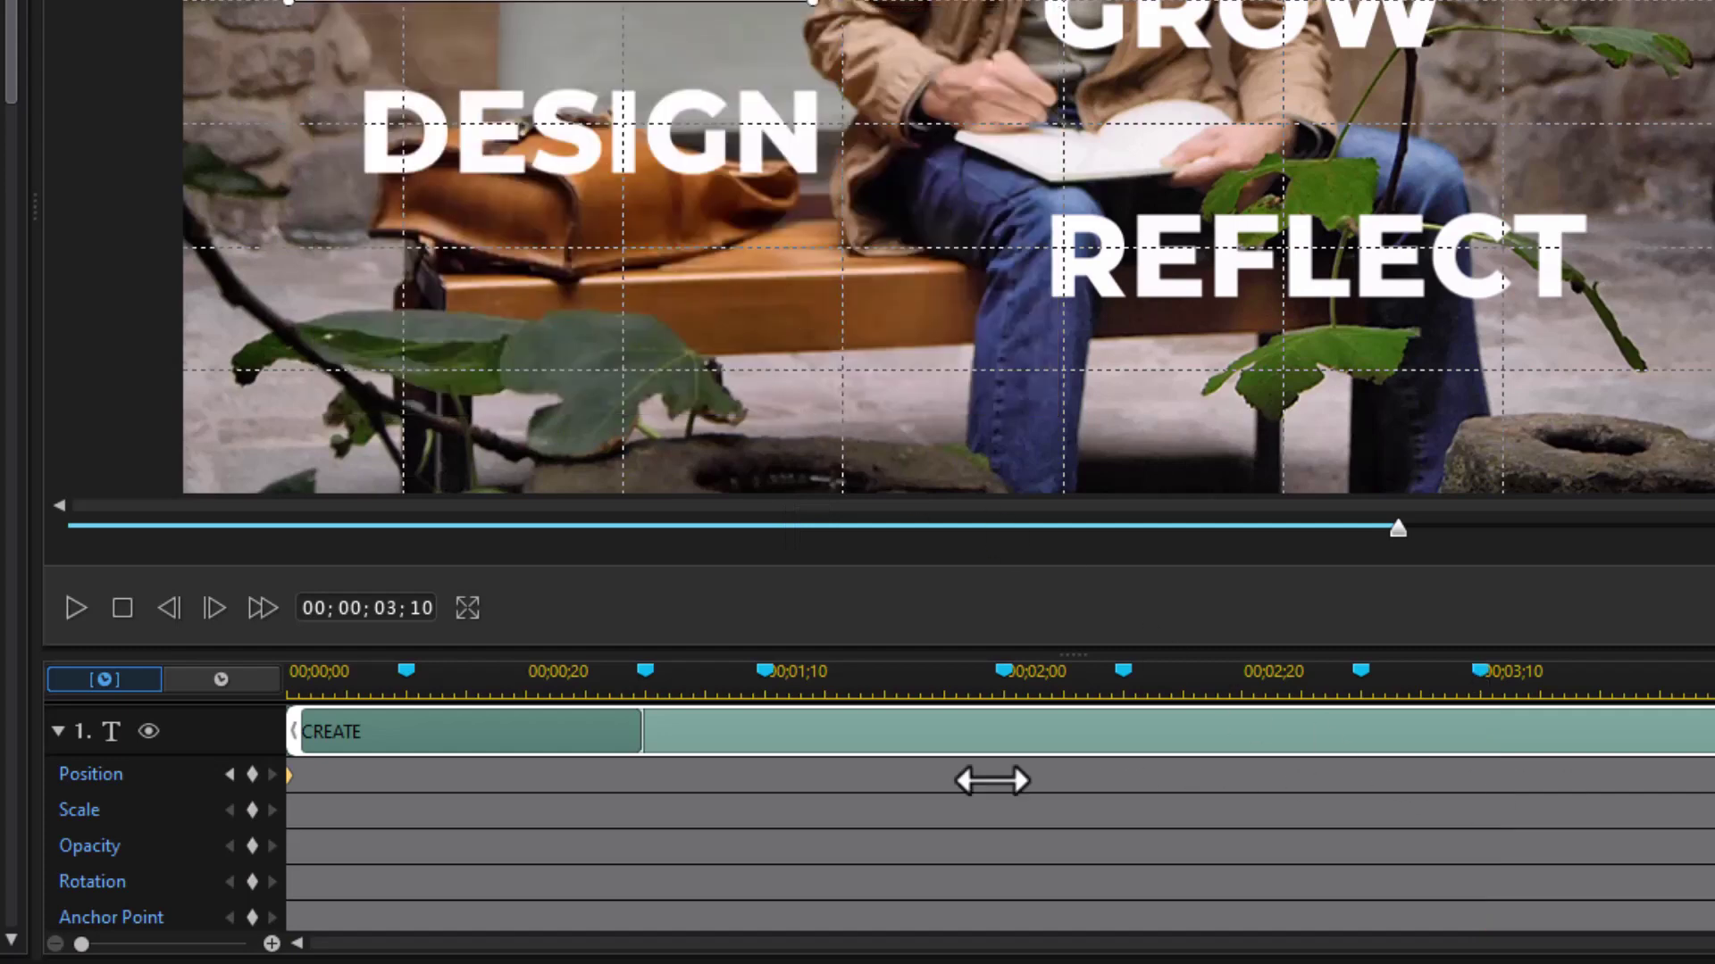
pyautogui.moveTo(992, 781); pyautogui.dragTo(643, 734)
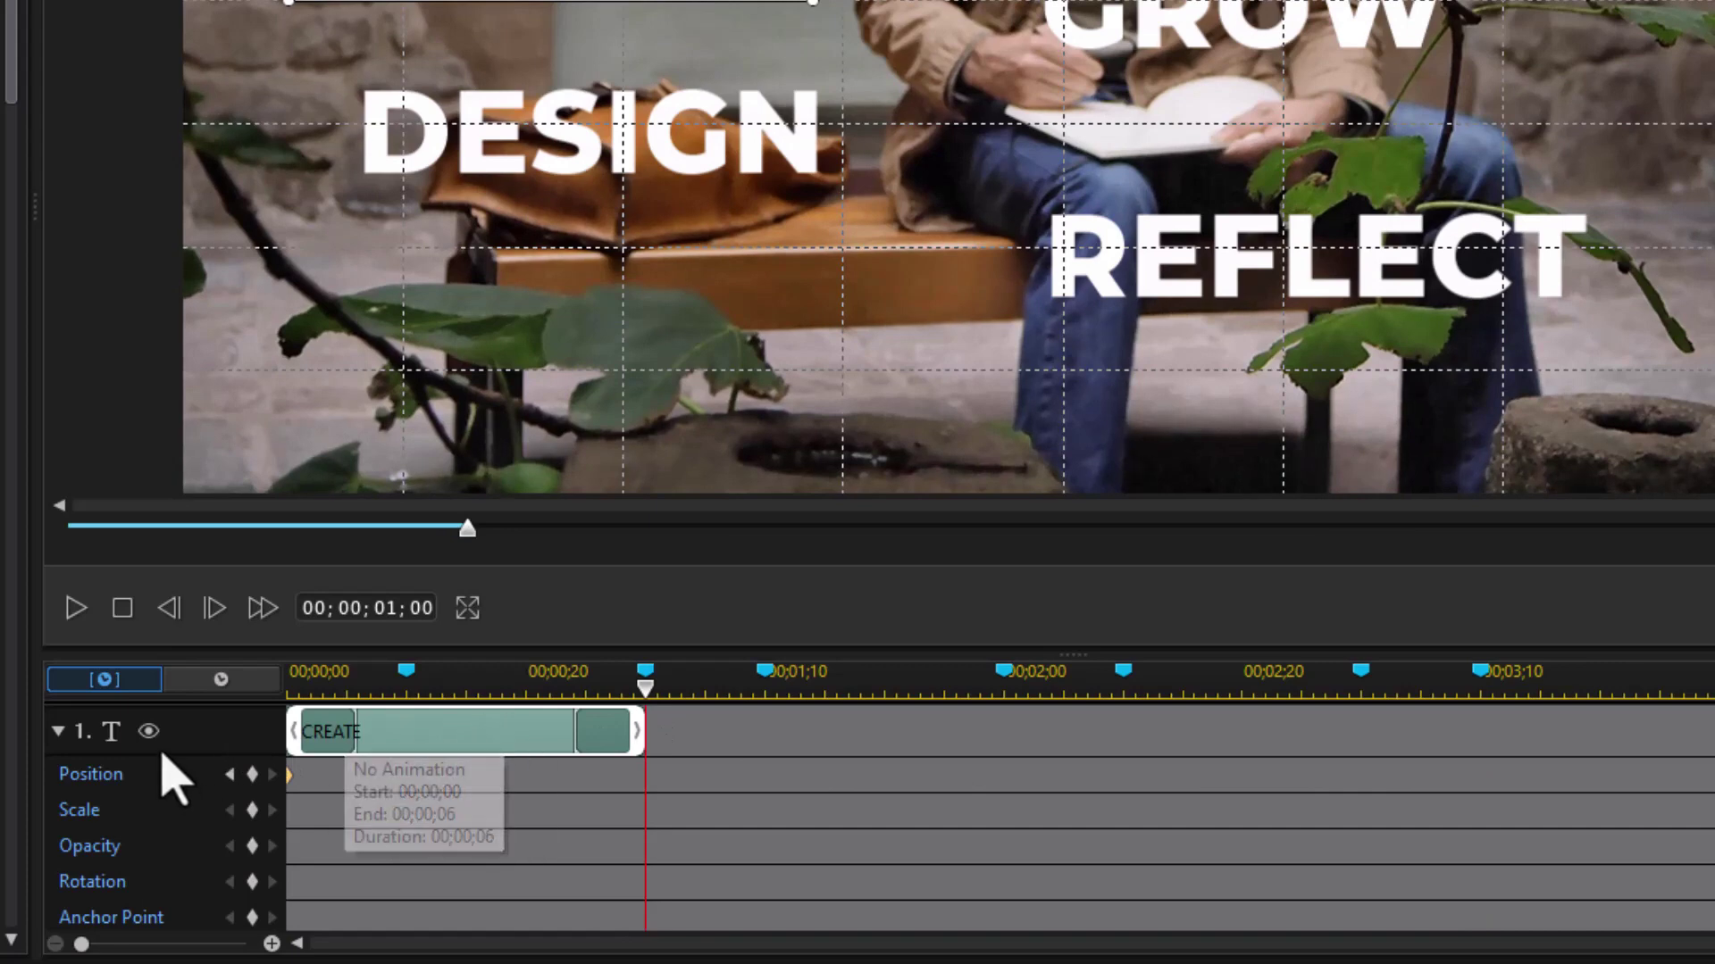
# Step: Make the DESIGN clip run from one to two seconds
pyautogui.click(58, 730)
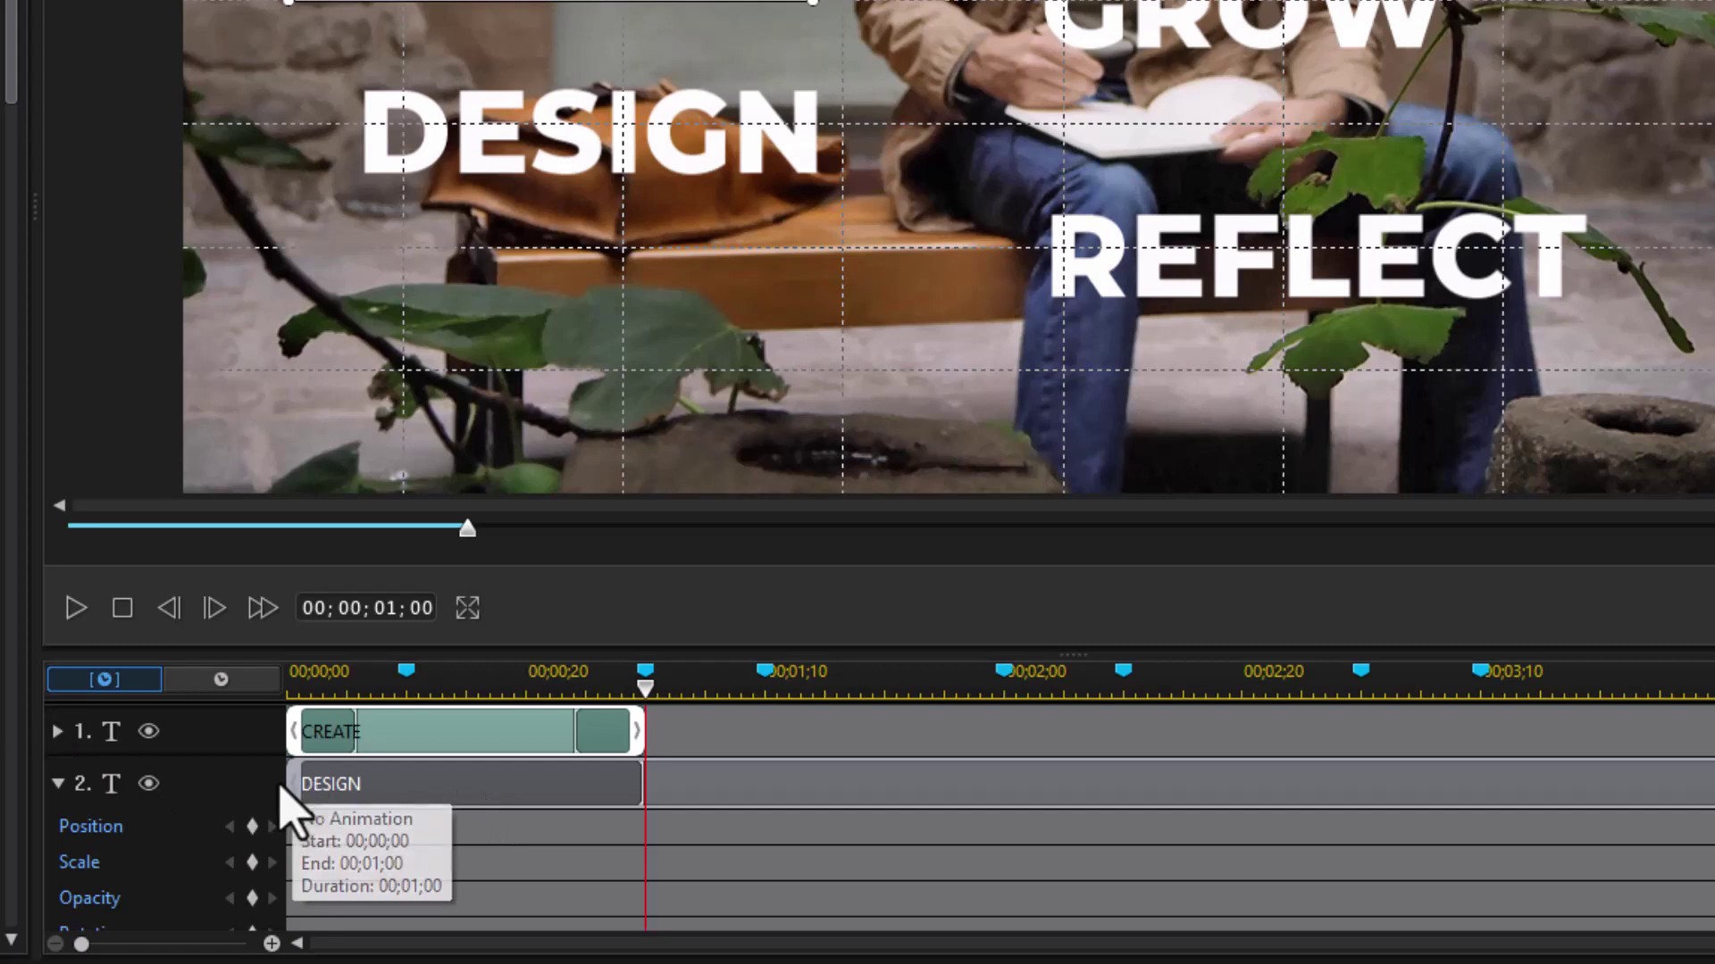
pyautogui.moveTo(693, 800); pyautogui.dragTo(639, 816)
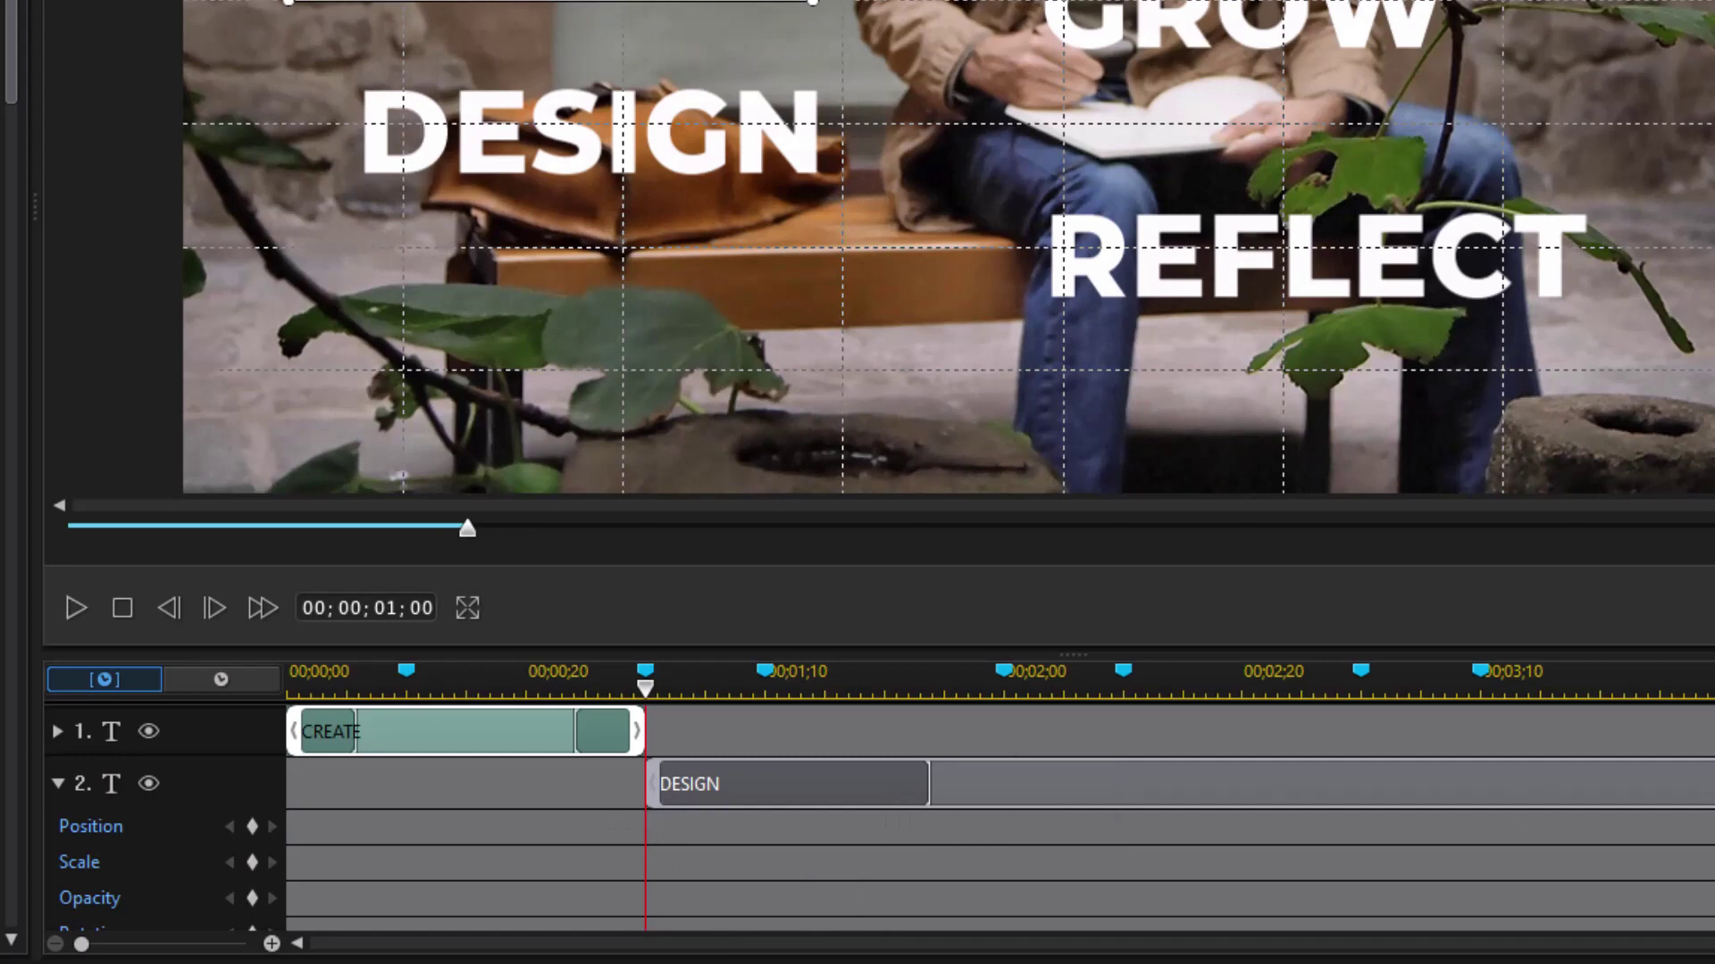
pyautogui.moveTo(928, 791); pyautogui.dragTo(1007, 812)
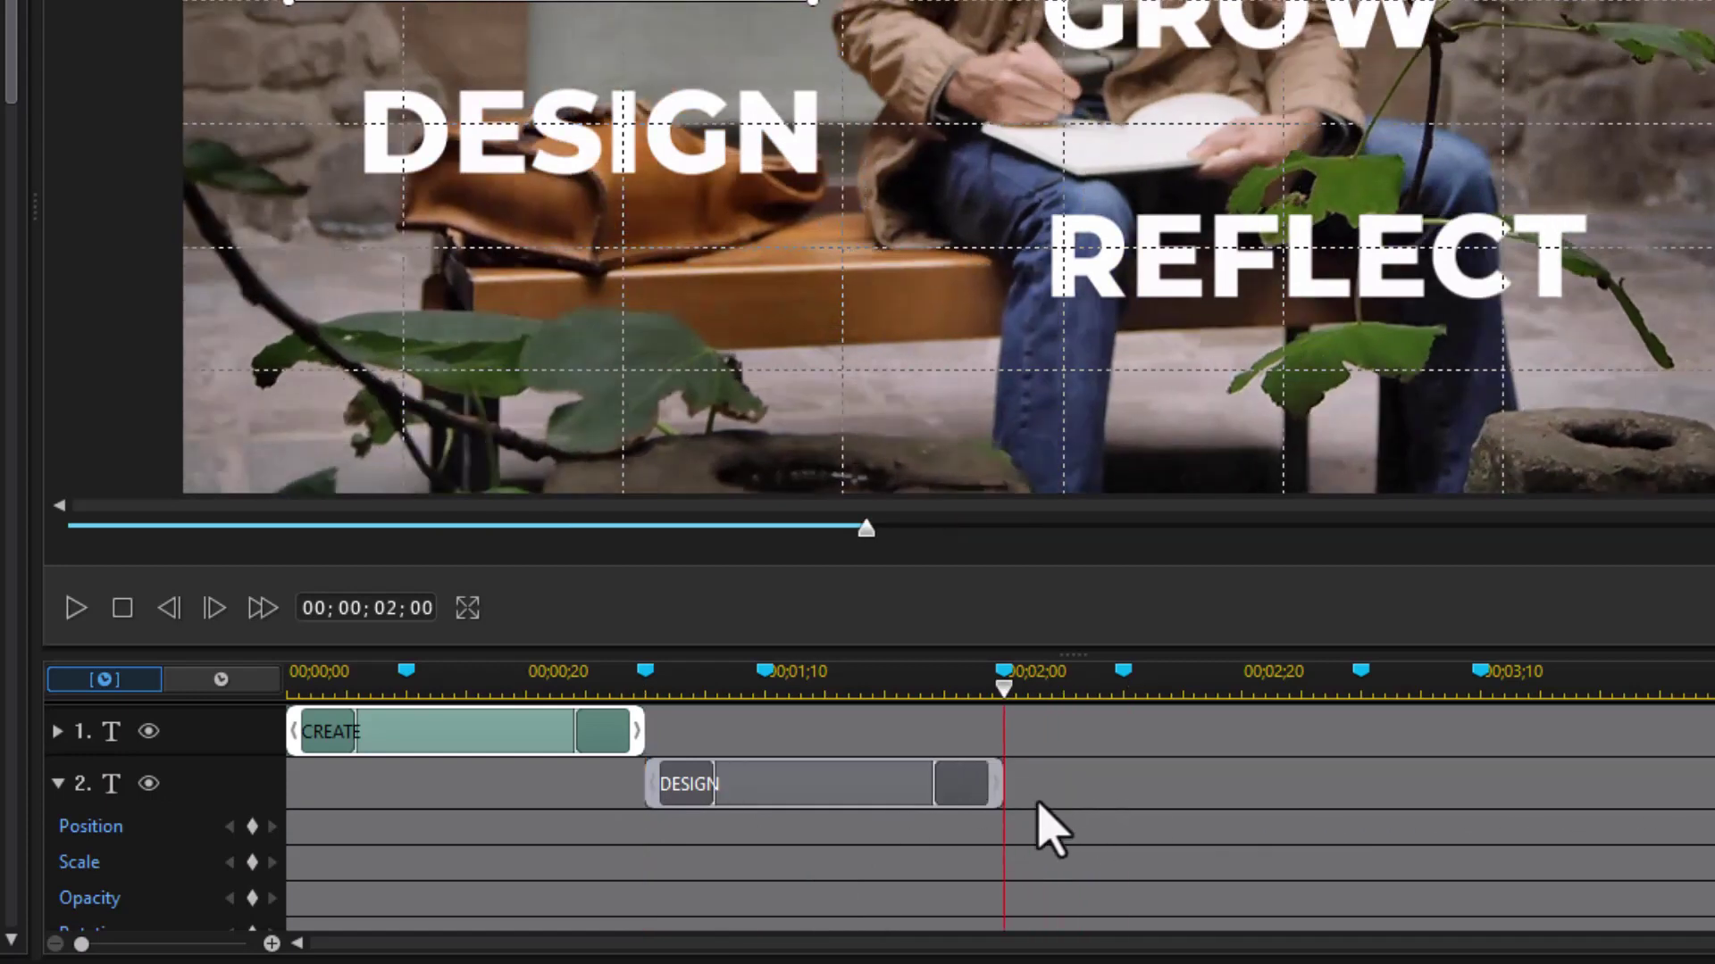
pyautogui.moveTo(1003, 785); pyautogui.dragTo(997, 786)
pyautogui.click(63, 793)
# Step: Move REFLECT to start at two seconds and GROW at three seconds
pyautogui.click(58, 784)
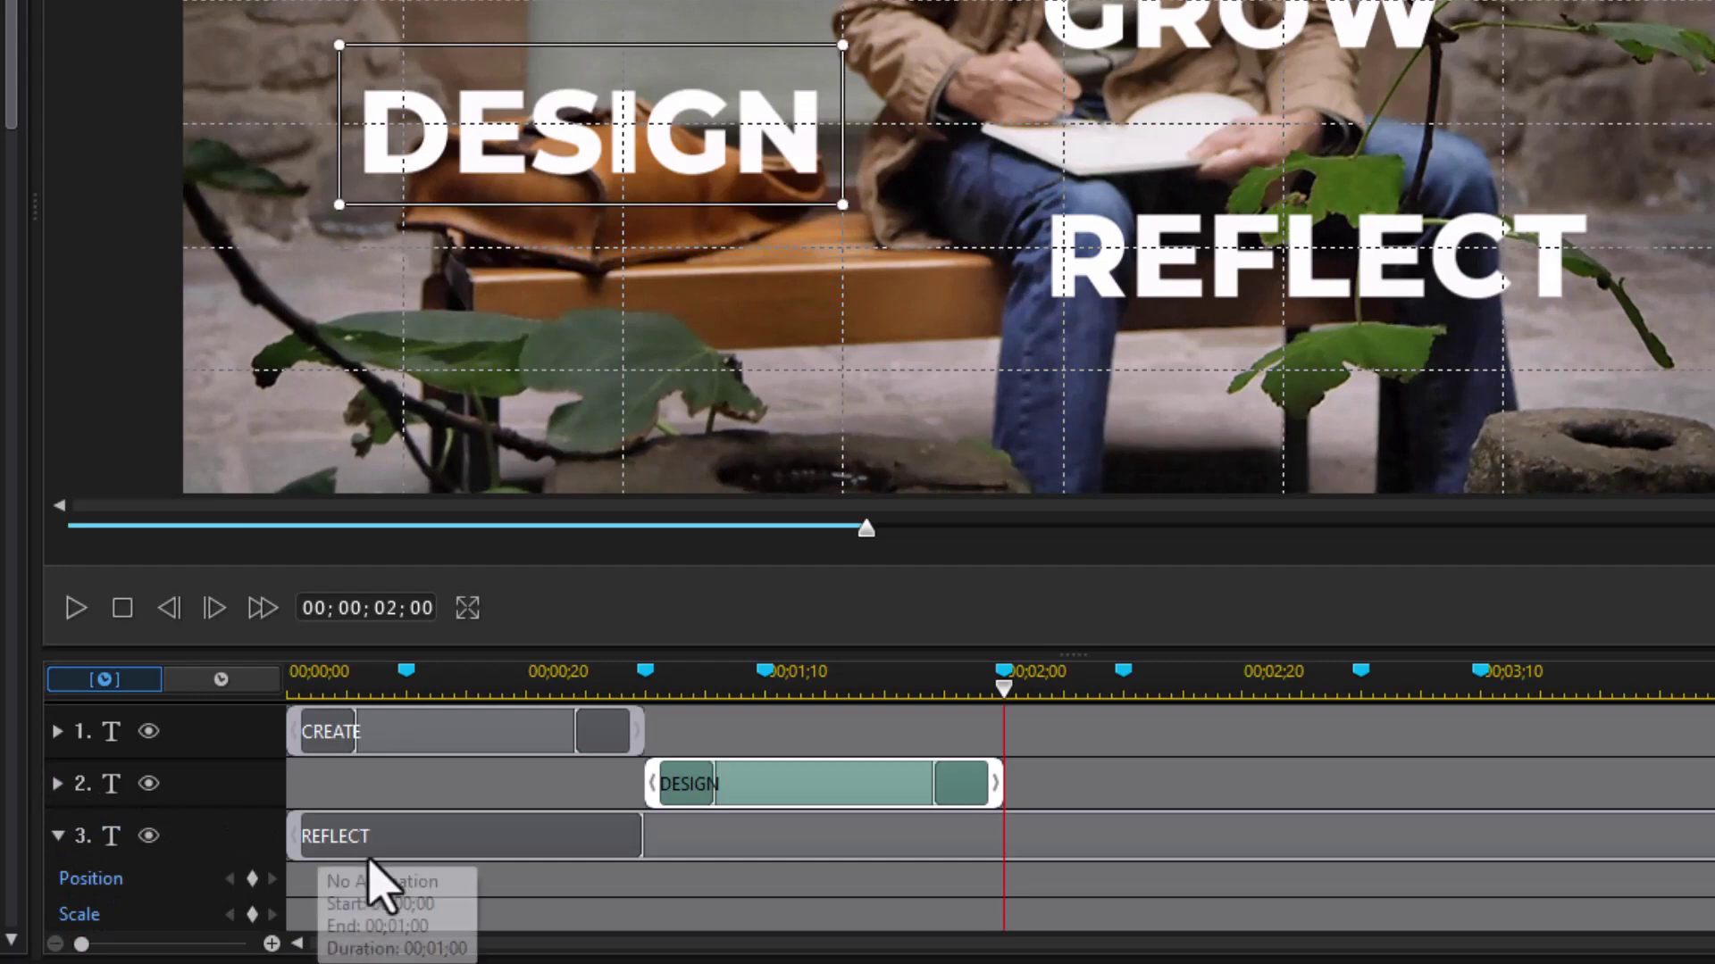
pyautogui.moveTo(371, 835); pyautogui.dragTo(1357, 839)
pyautogui.click(58, 836)
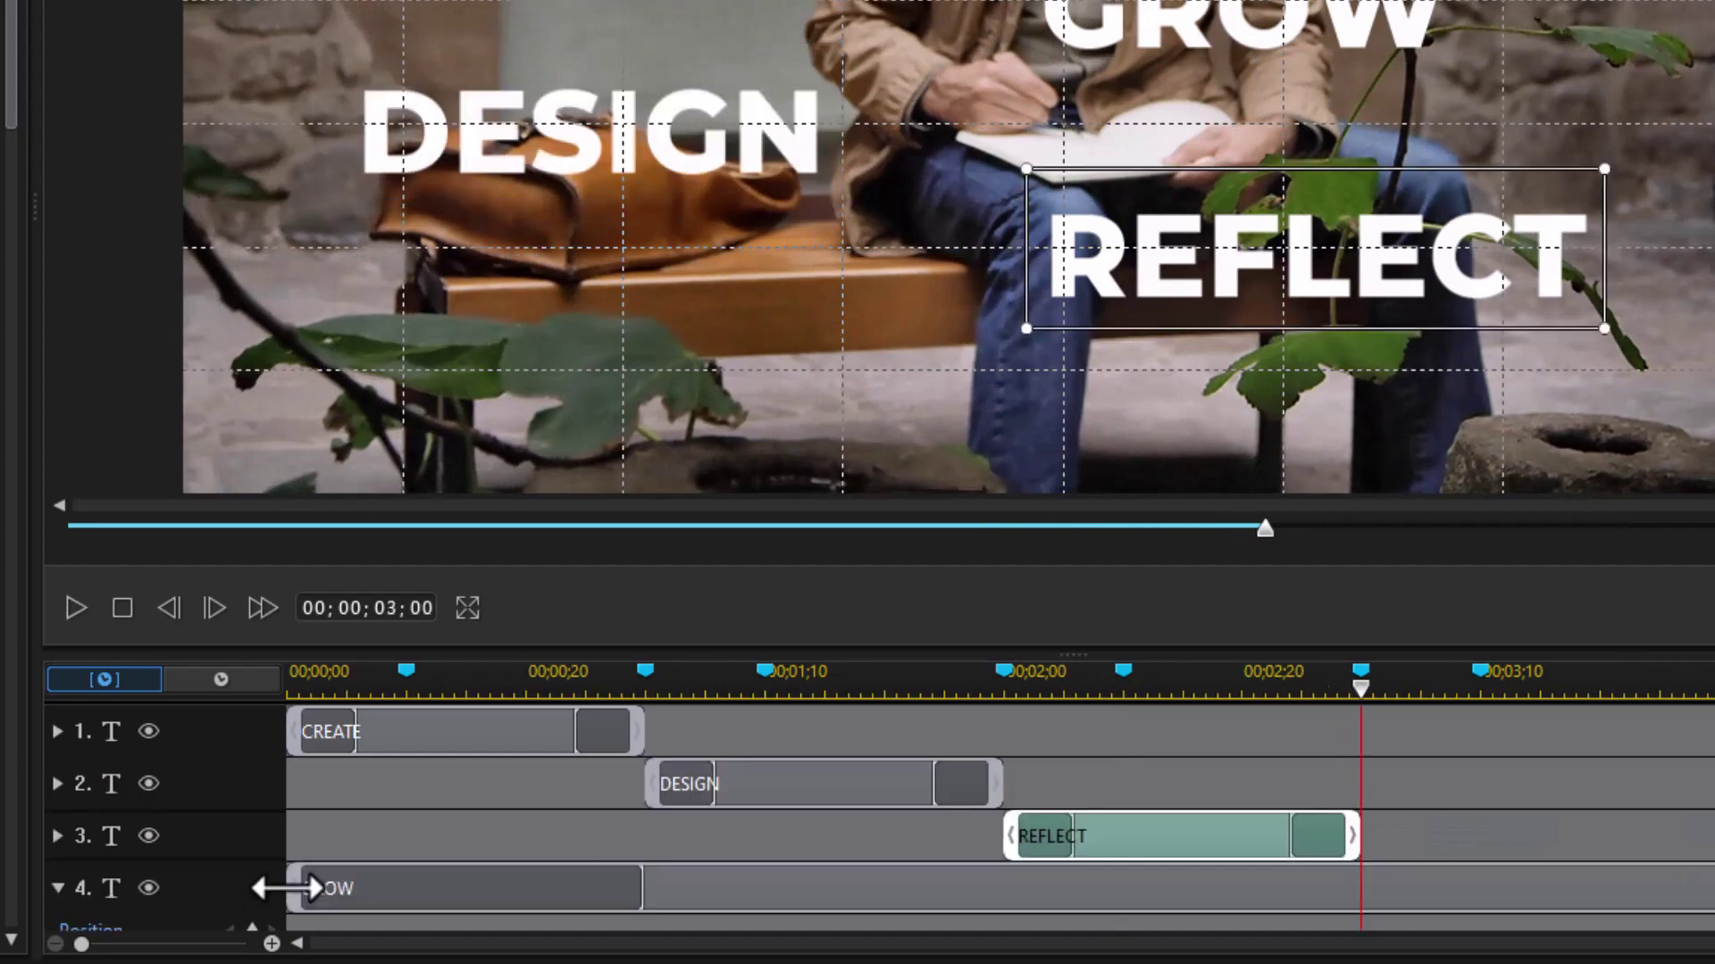
pyautogui.moveTo(288, 888); pyautogui.dragTo(1362, 914)
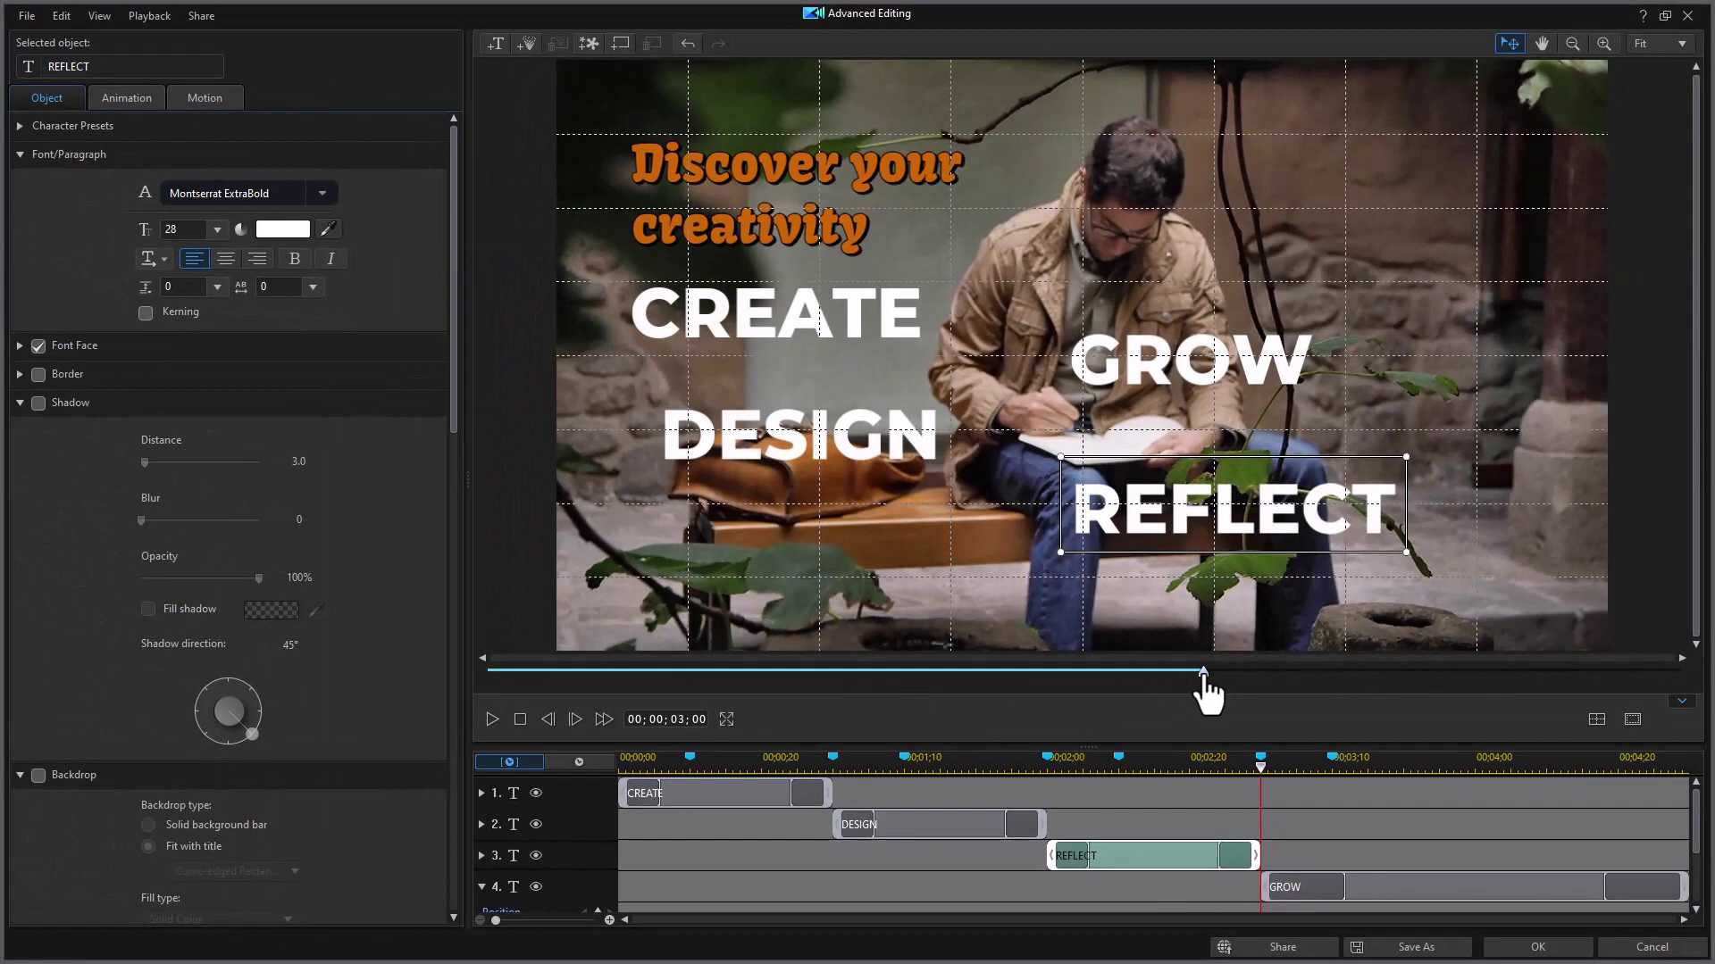
pyautogui.moveTo(1204, 677); pyautogui.dragTo(551, 705)
pyautogui.click(520, 720)
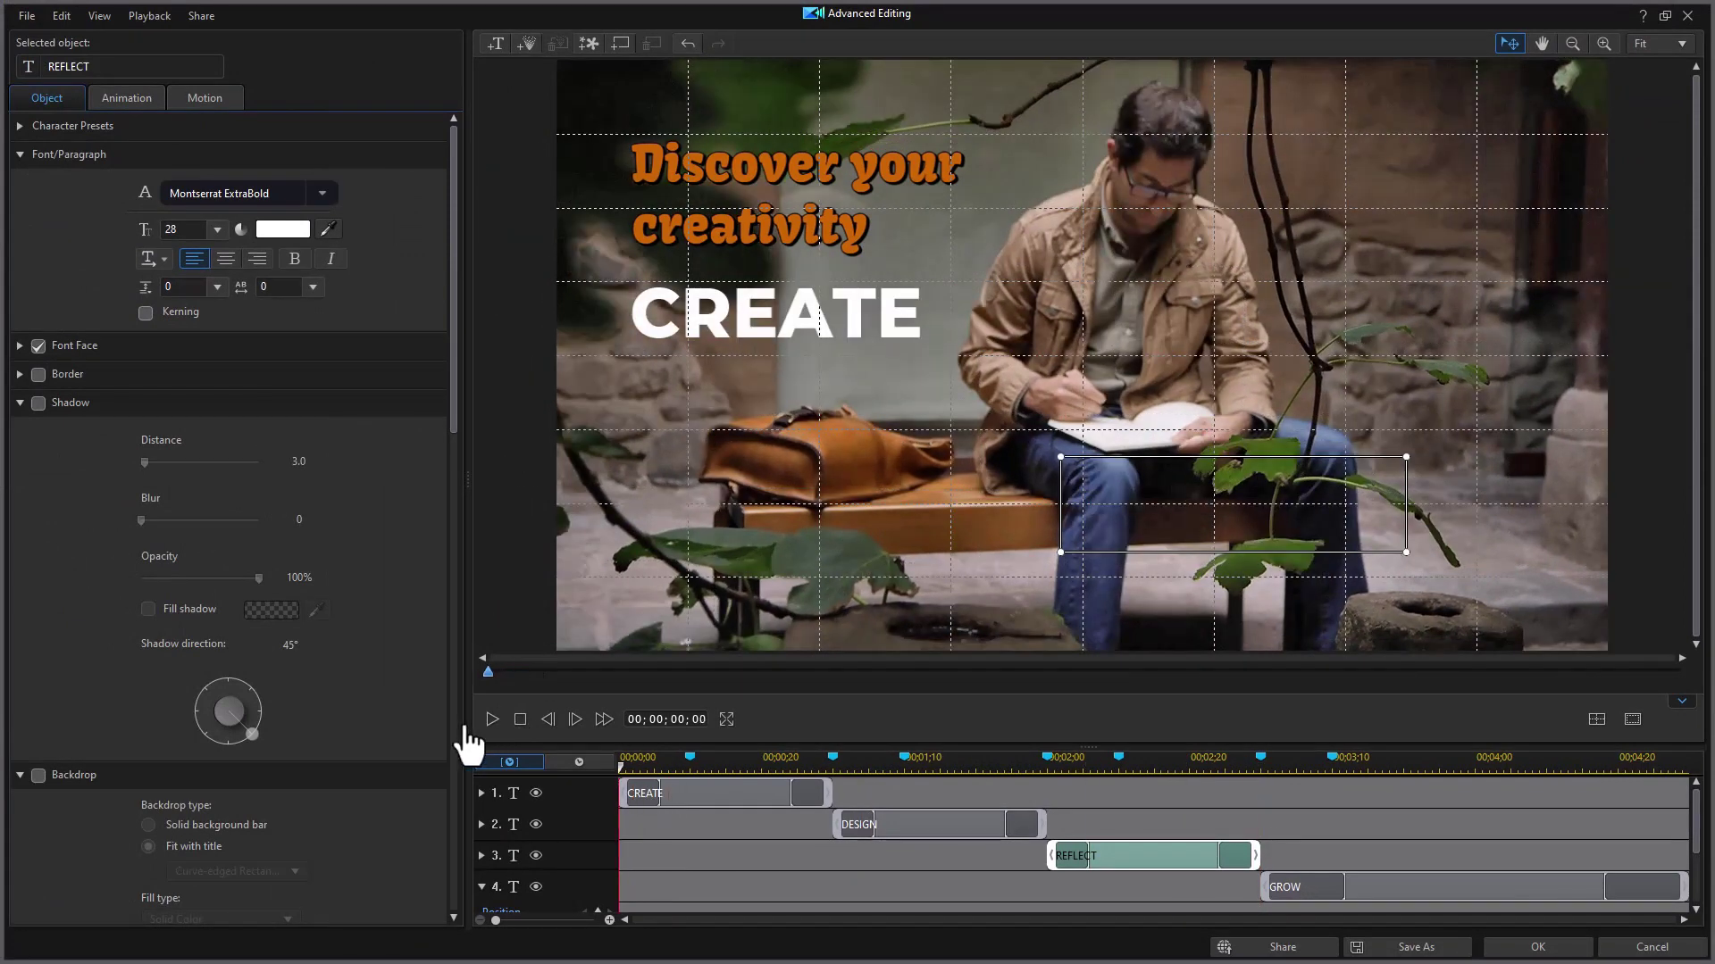
pyautogui.click(492, 720)
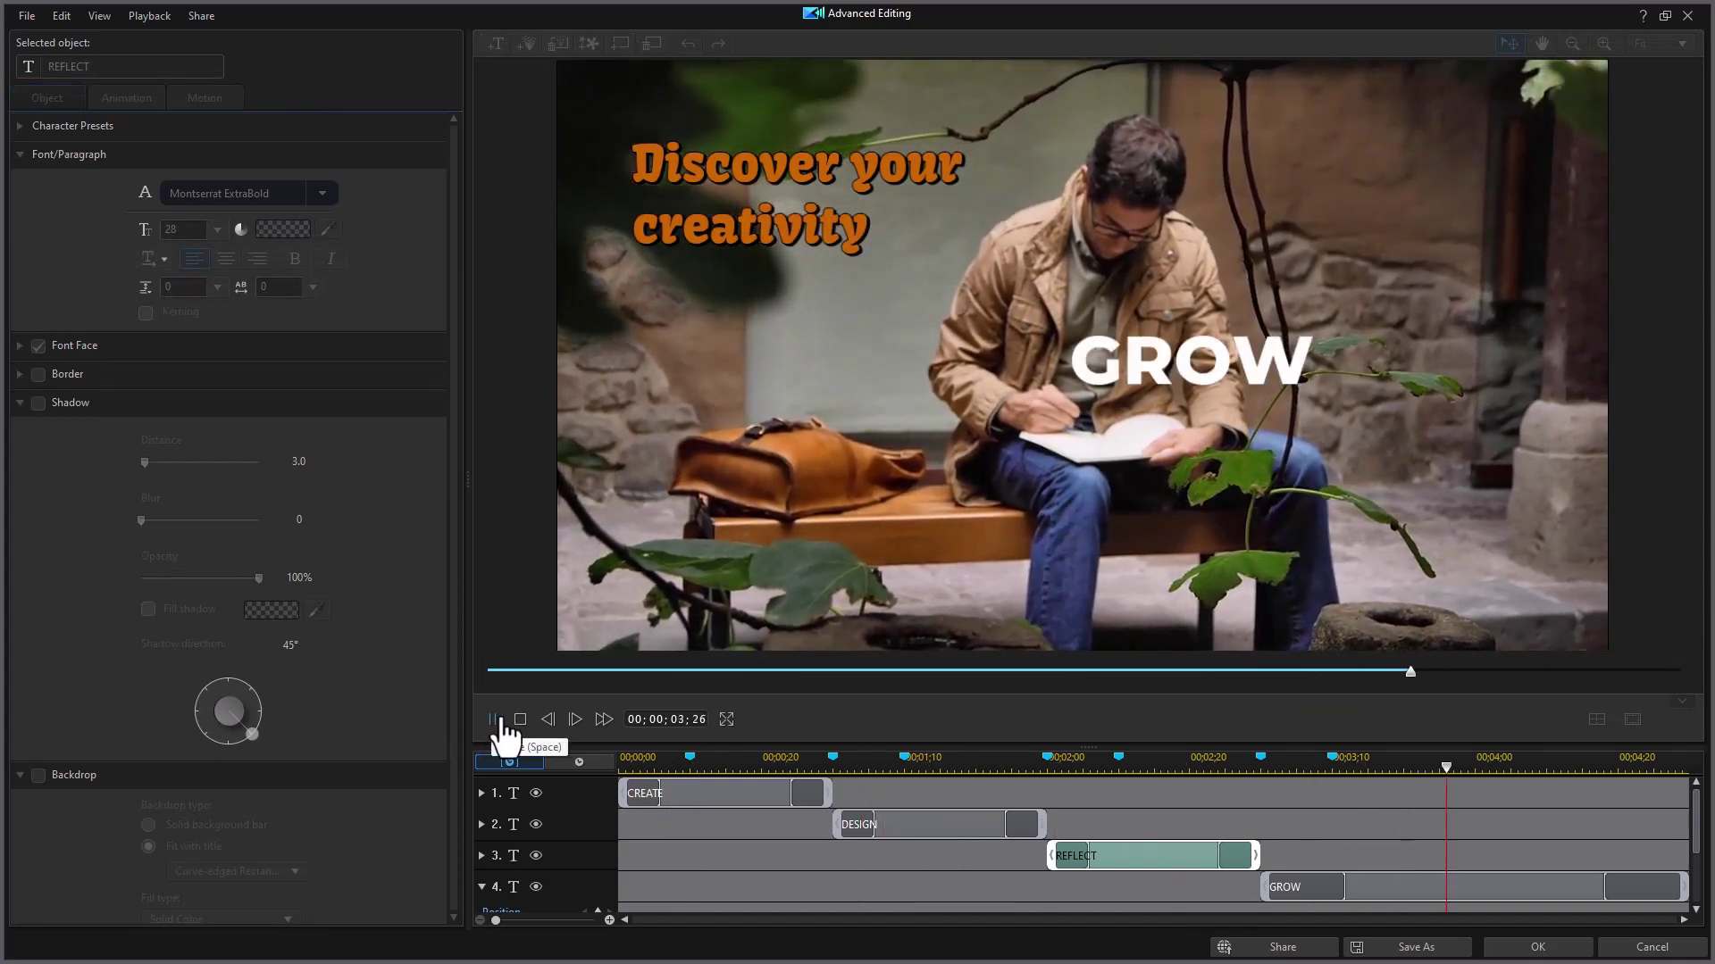
pyautogui.click(496, 725)
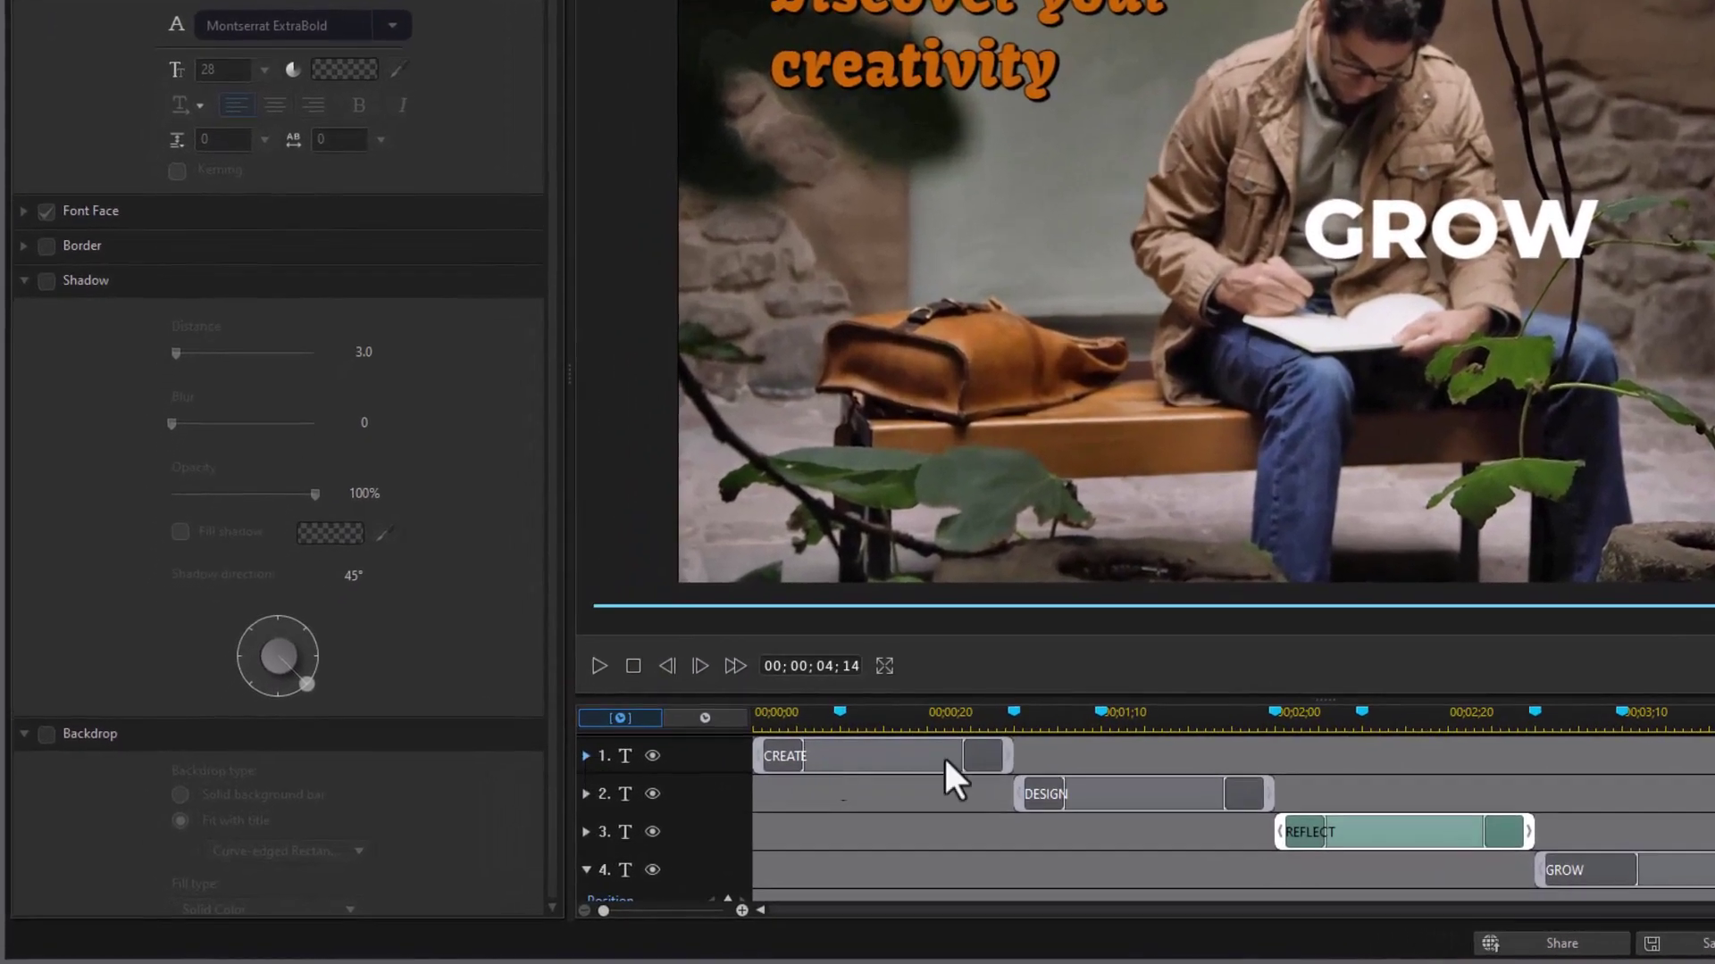
# Step: Select the CREATE title and hide the DESIGN and REFLECT title tracks from the preview
pyautogui.click(786, 794)
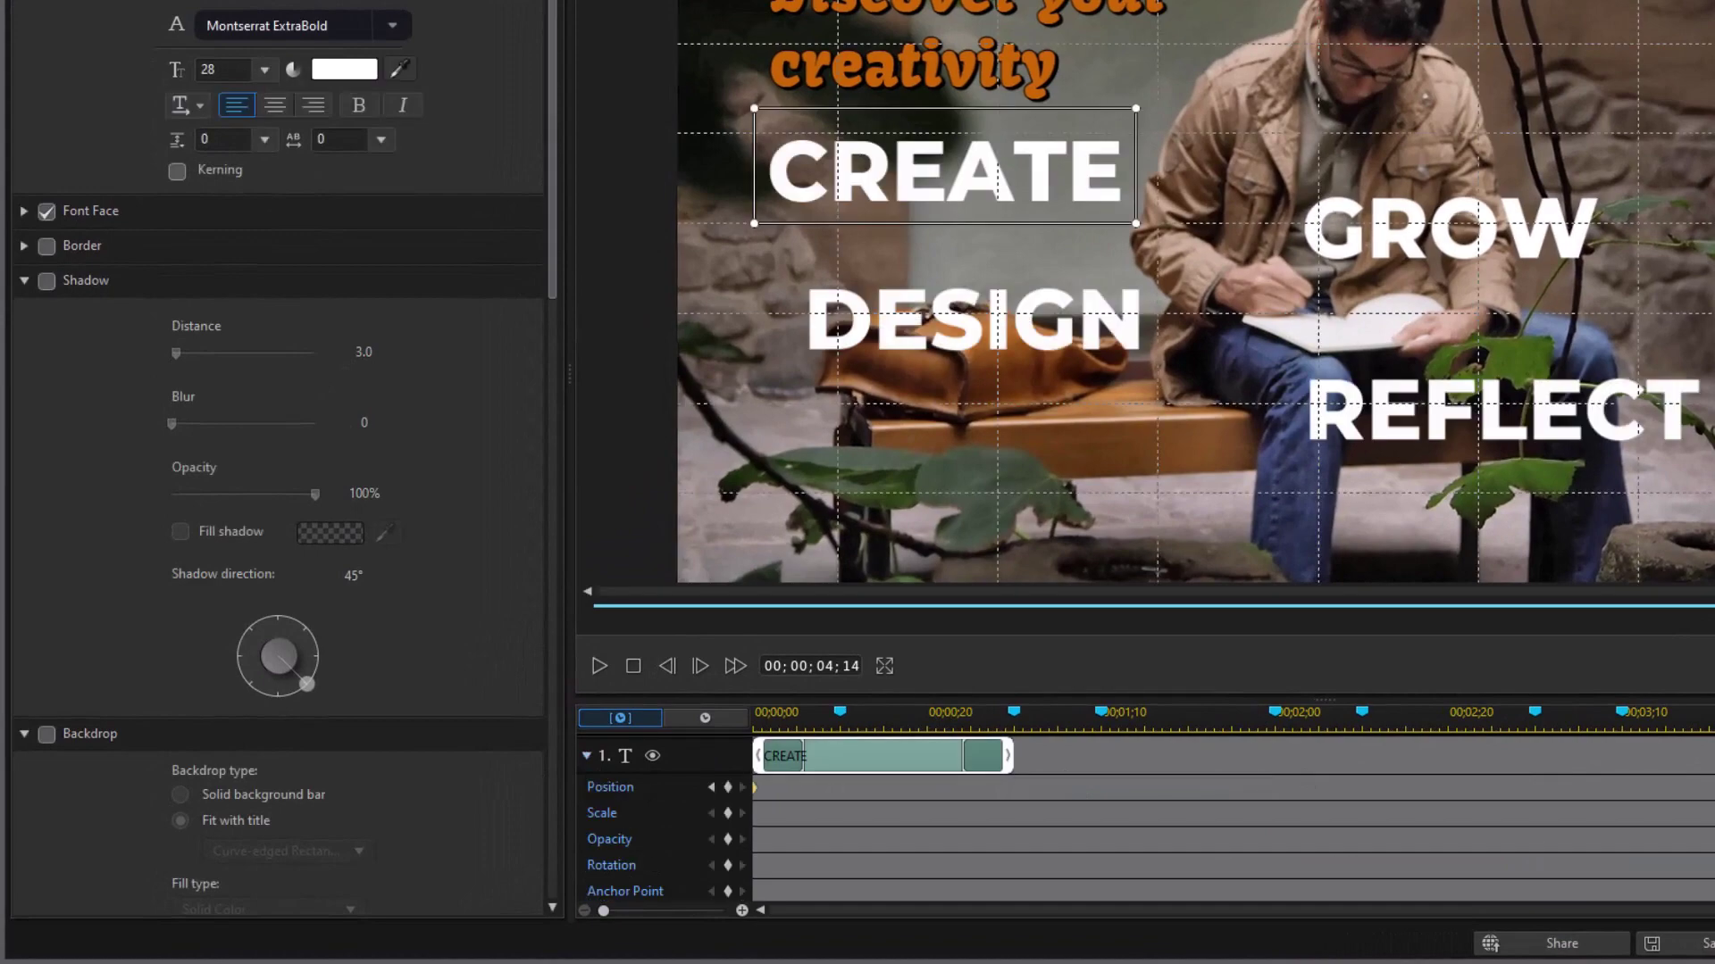
pyautogui.scroll(-3, 655, 786)
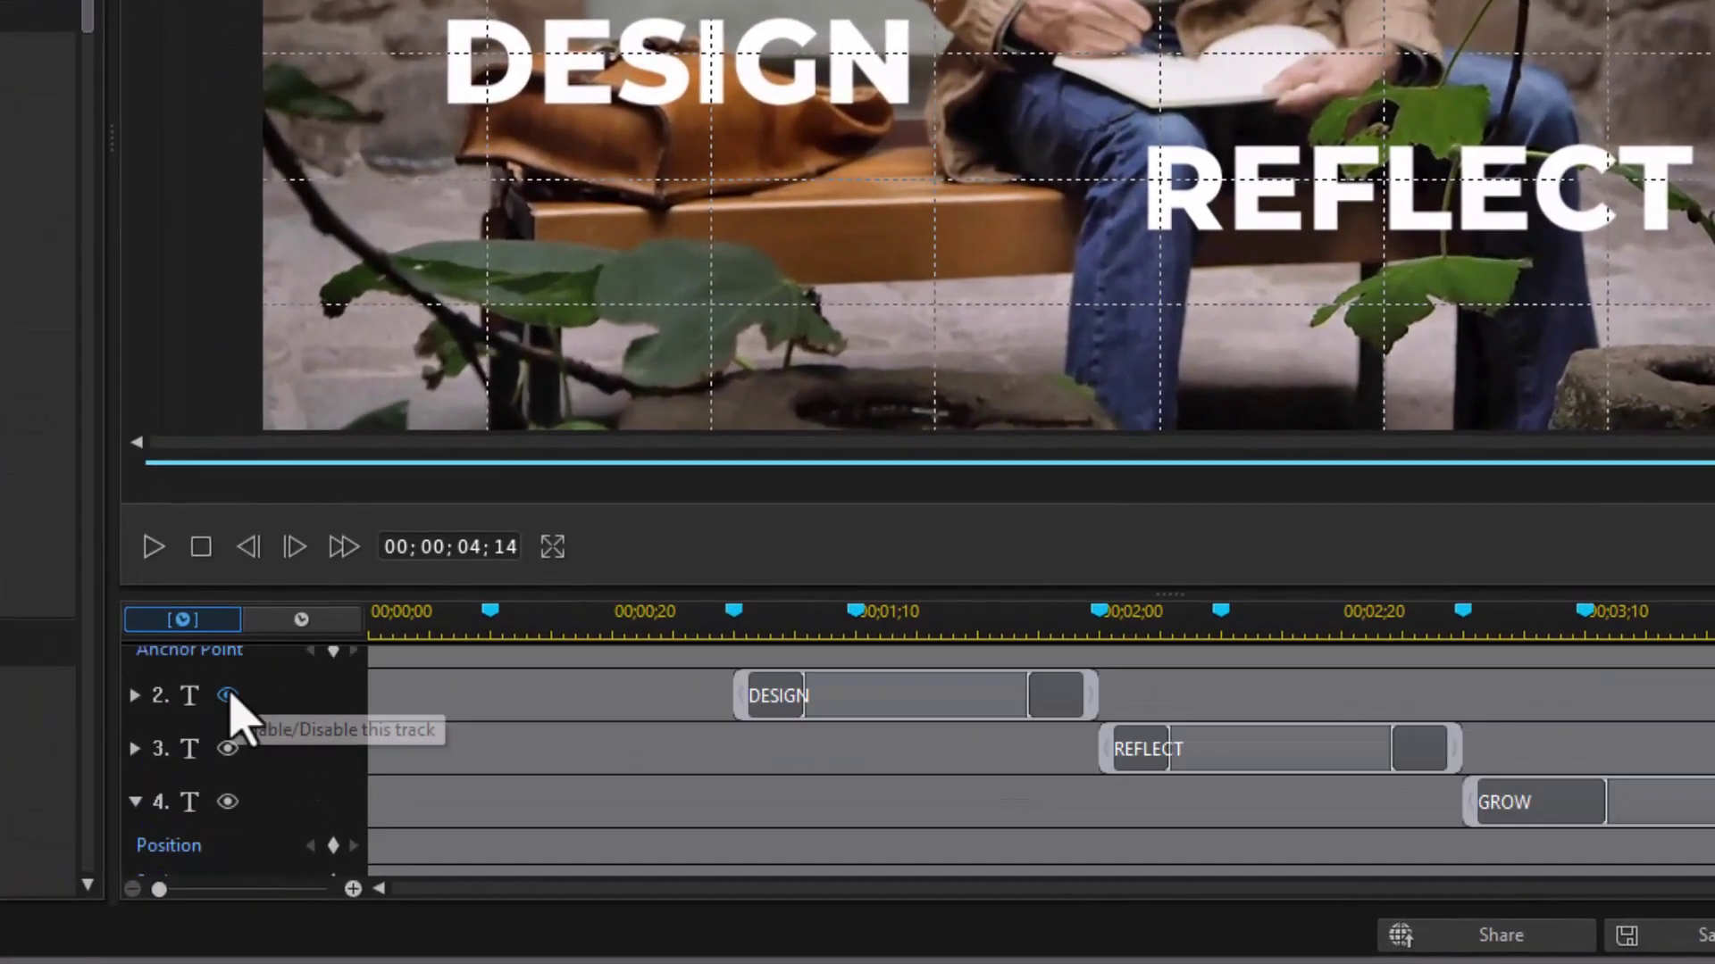
pyautogui.click(228, 695)
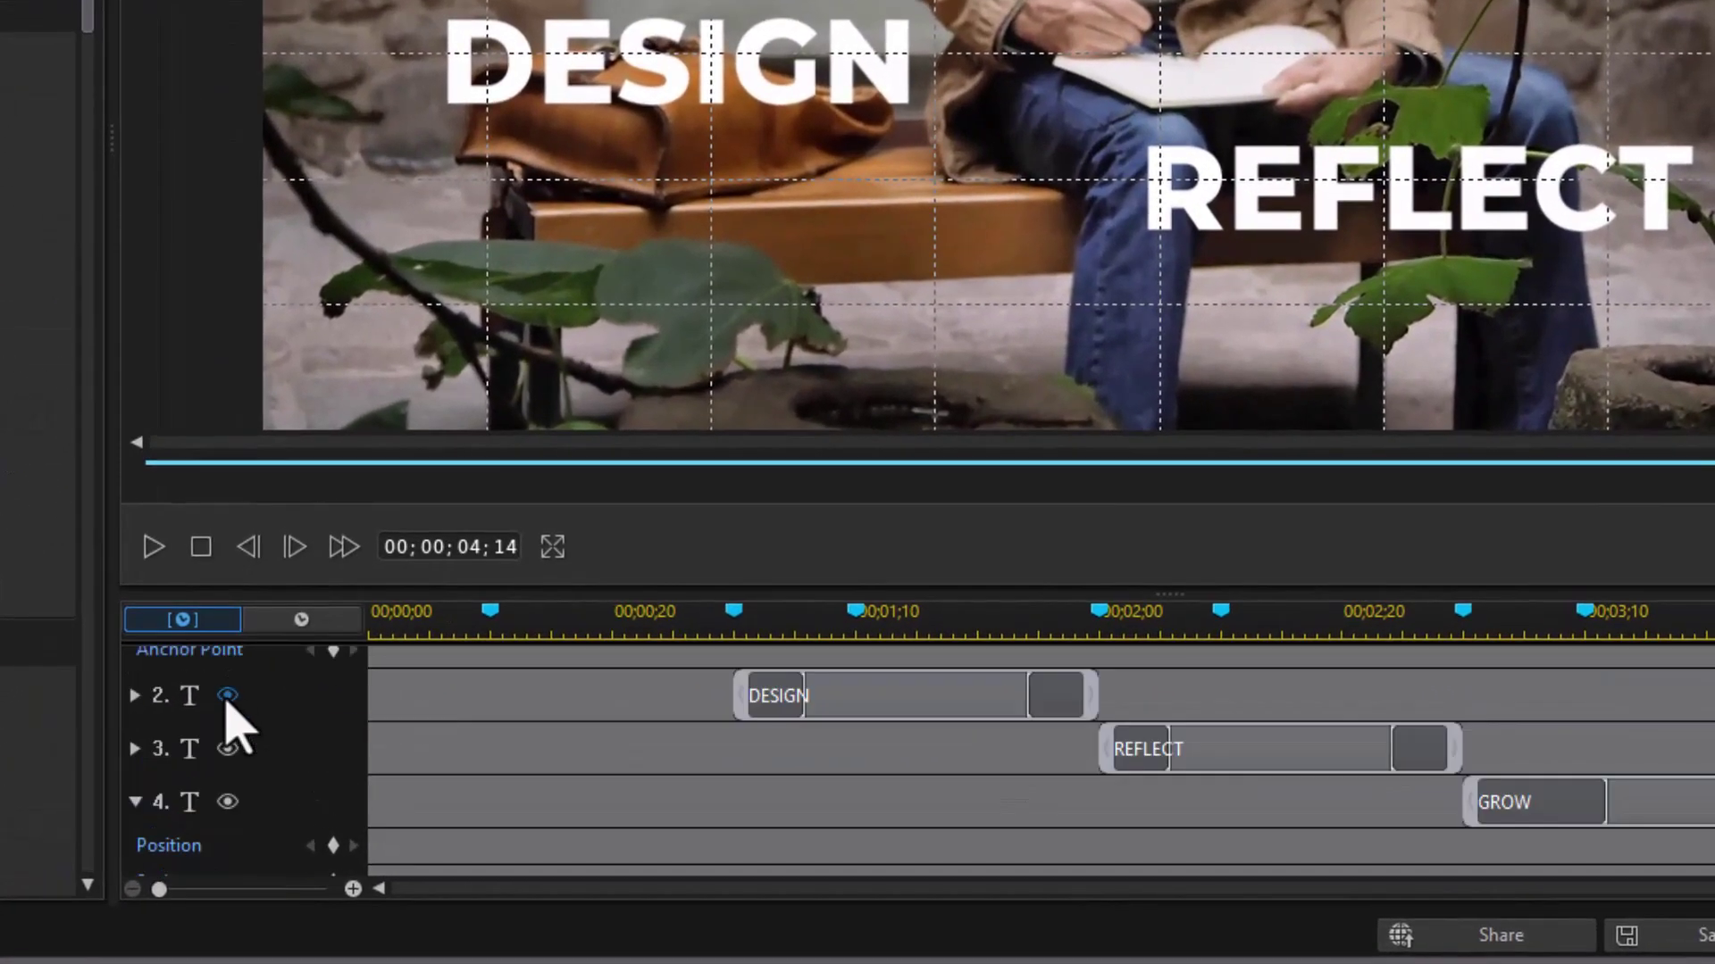
pyautogui.click(226, 751)
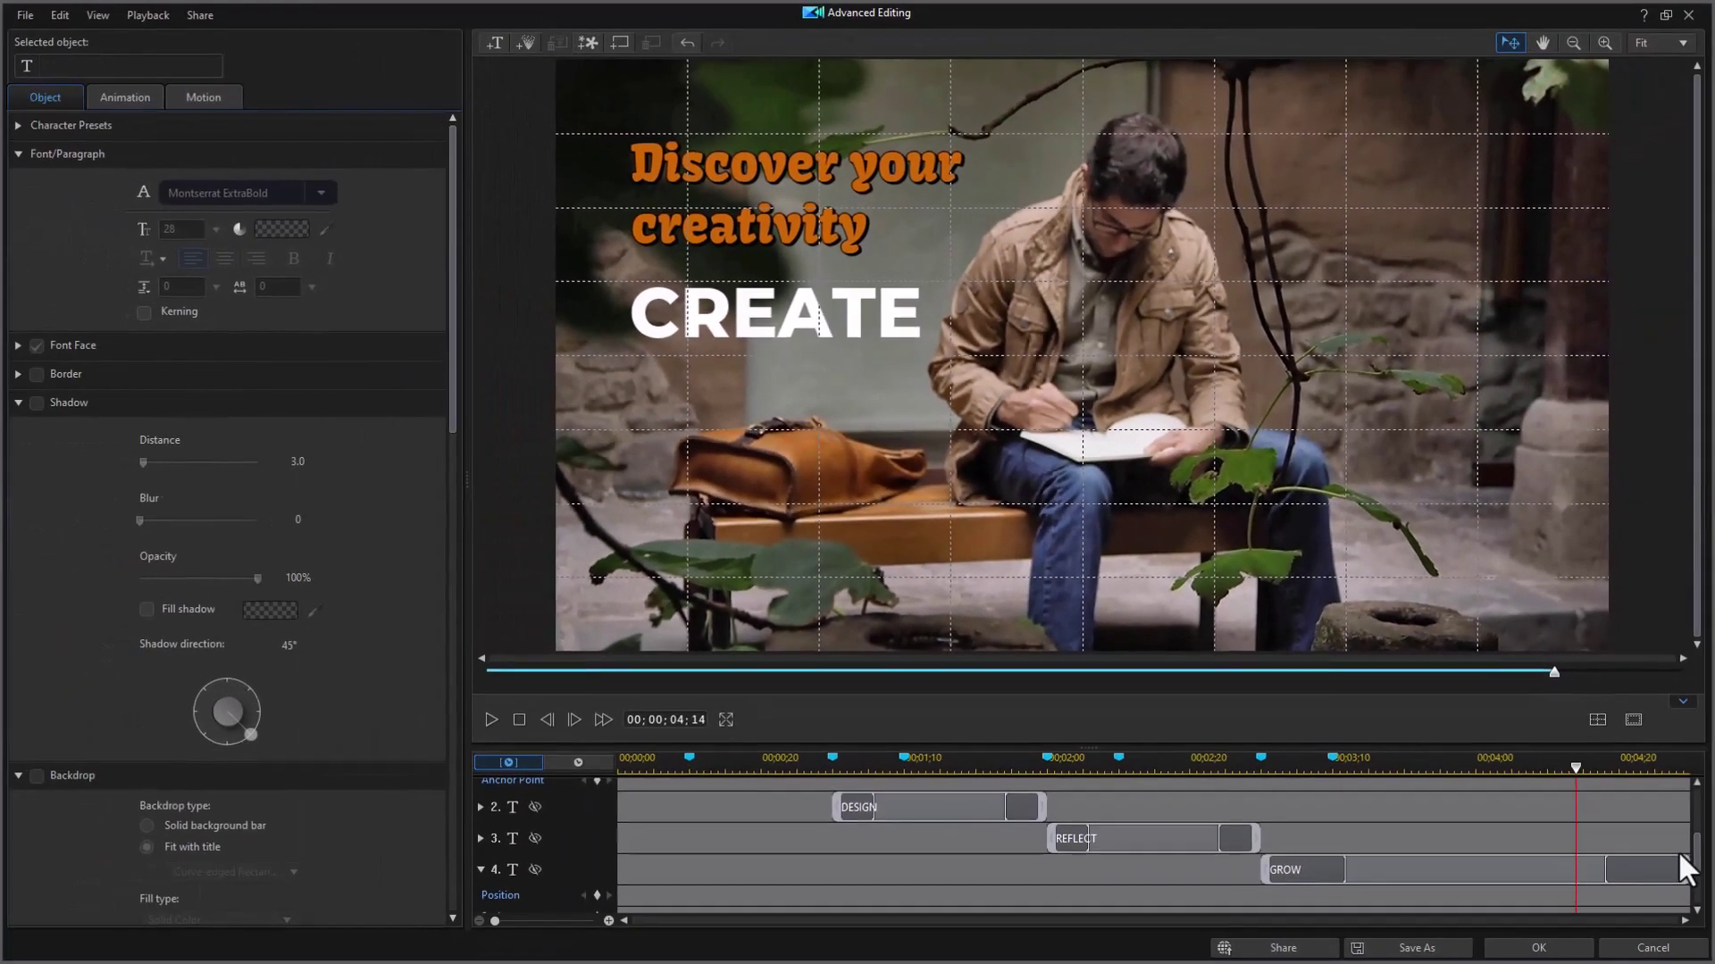
# Step: Jump to the 00;00;00;10 marker and enable Title Reveal Mask on CREATE
pyautogui.moveTo(1696, 854); pyautogui.dragTo(1692, 808)
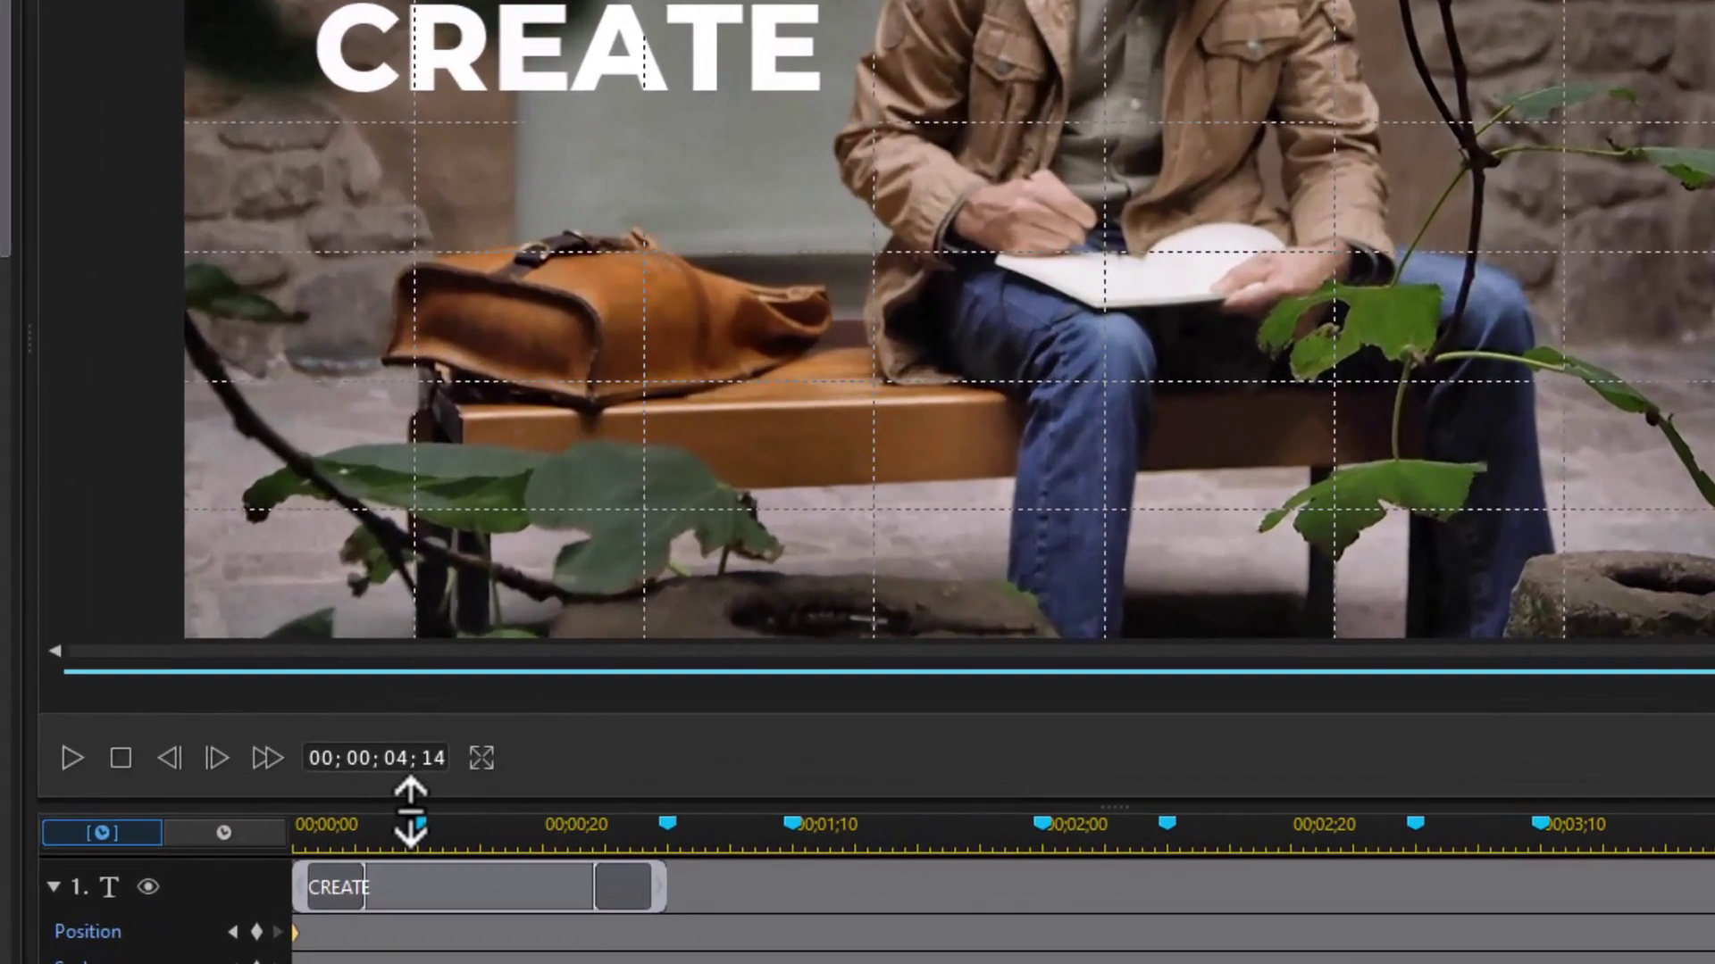
pyautogui.click(412, 838)
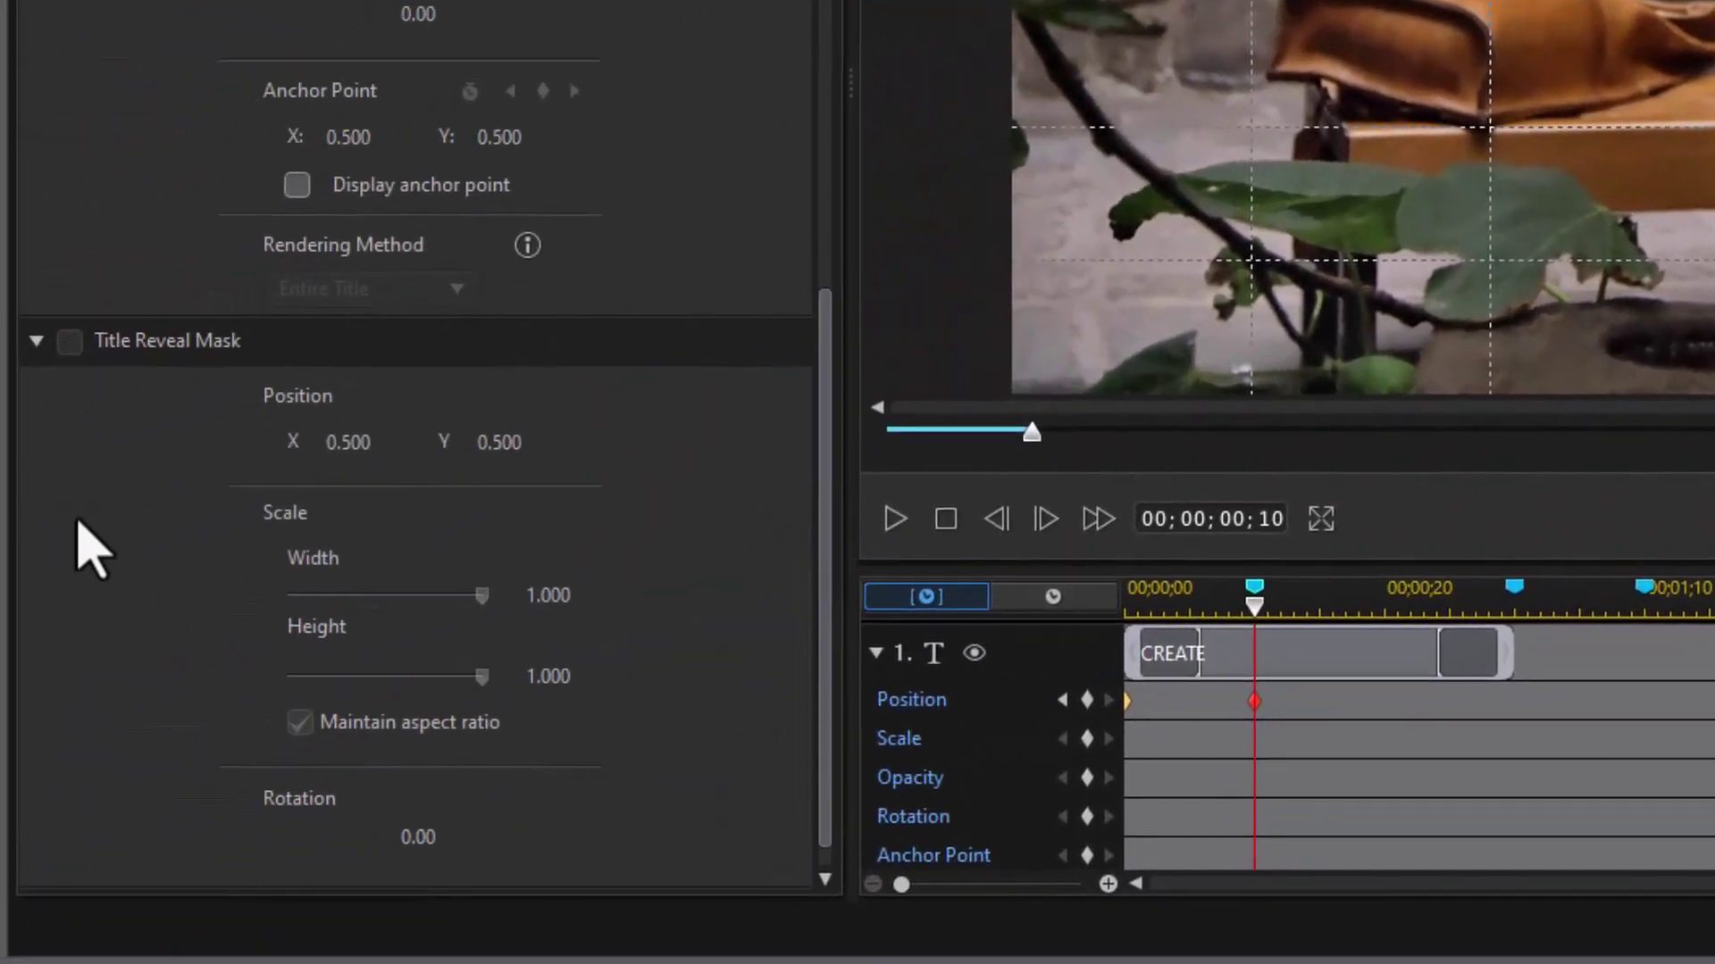
pyautogui.click(69, 532)
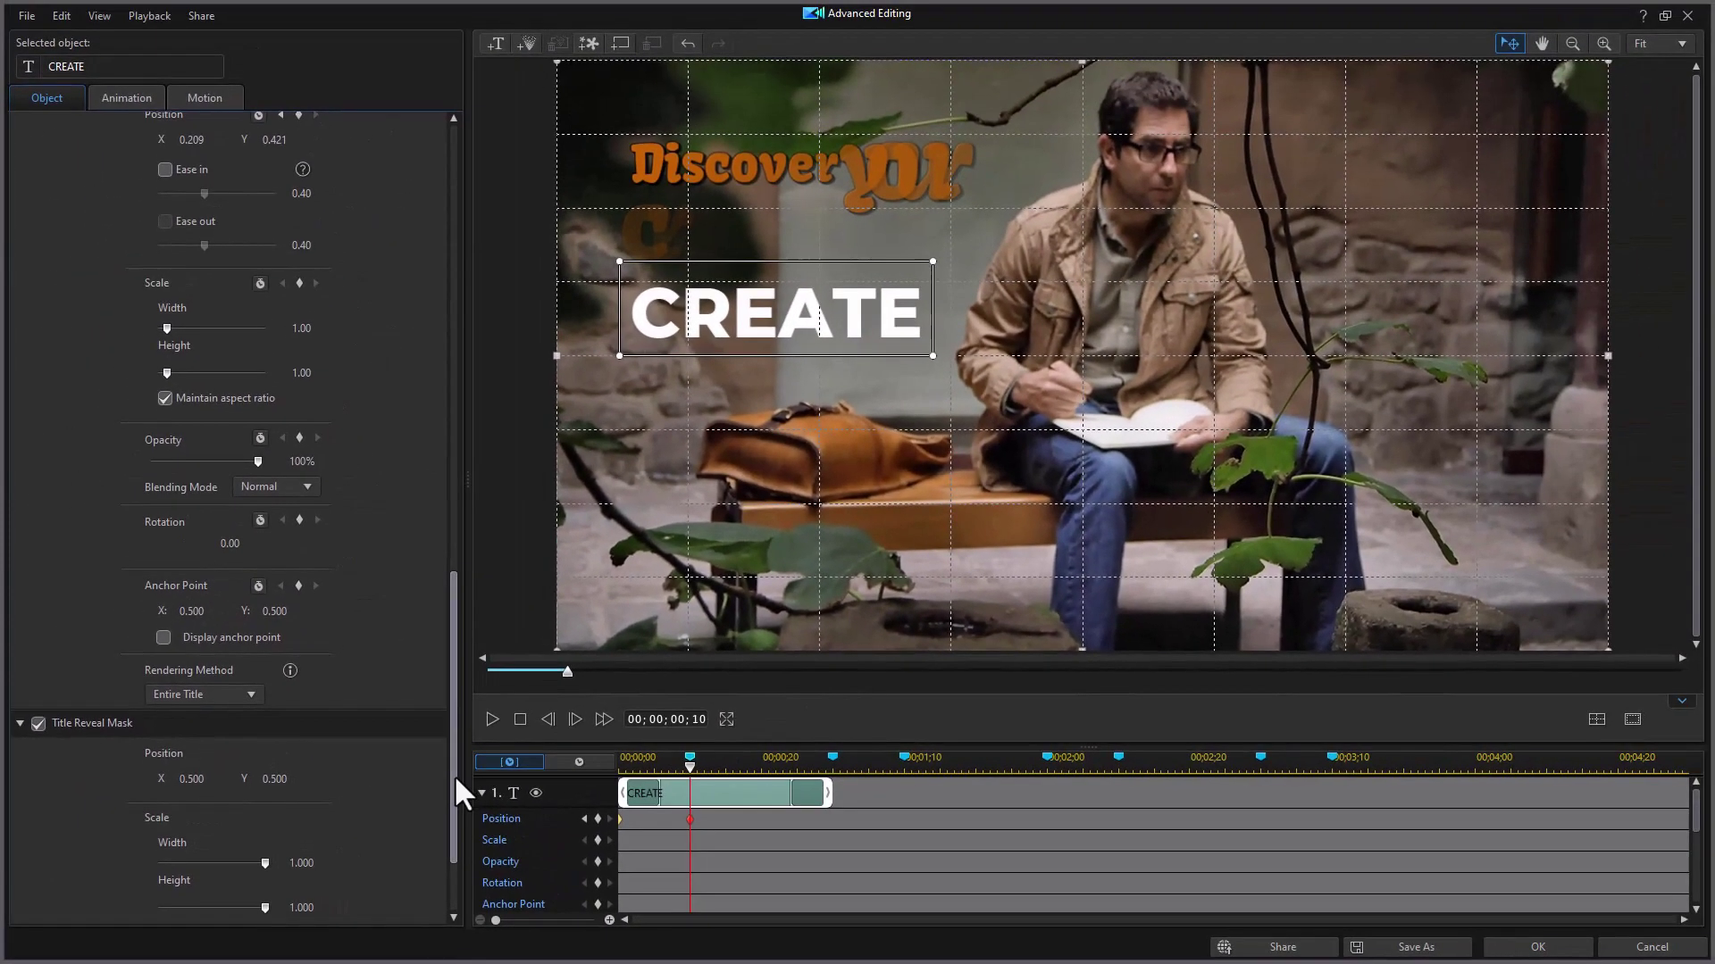
# Step: Resize and reposition CREATE's reveal mask to Position Y 0.265 and Height 0.433 around the word
pyautogui.scroll(-3, 568, 817)
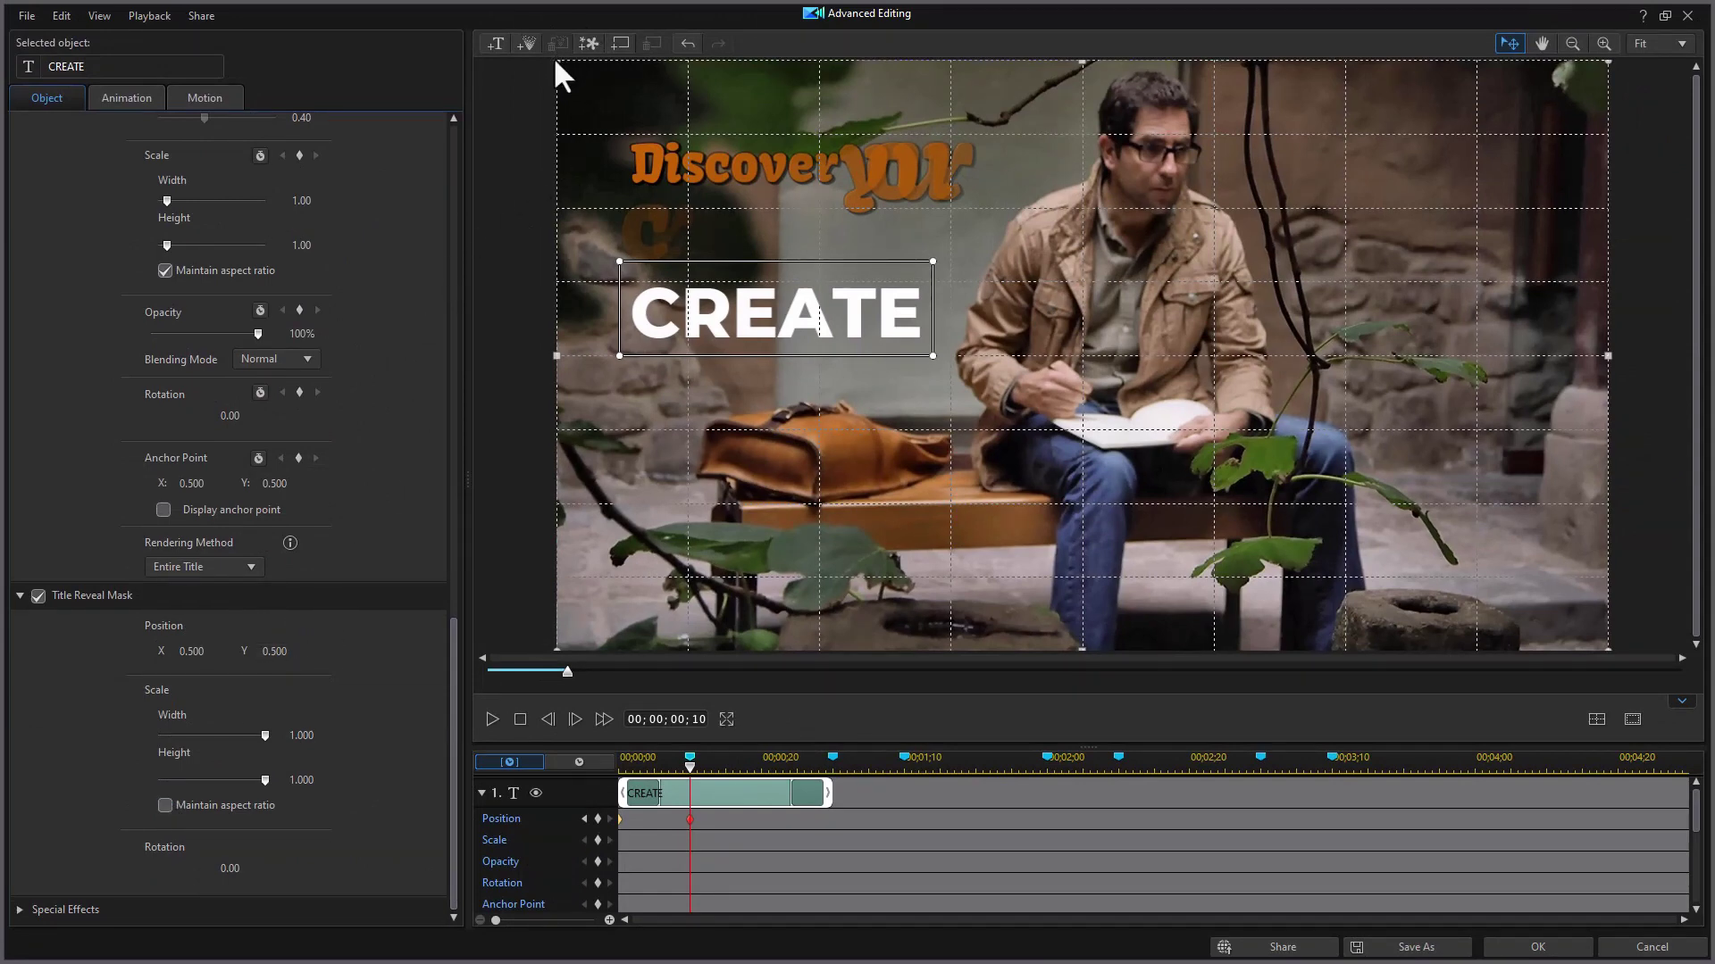
pyautogui.moveTo(556, 60); pyautogui.dragTo(891, 387)
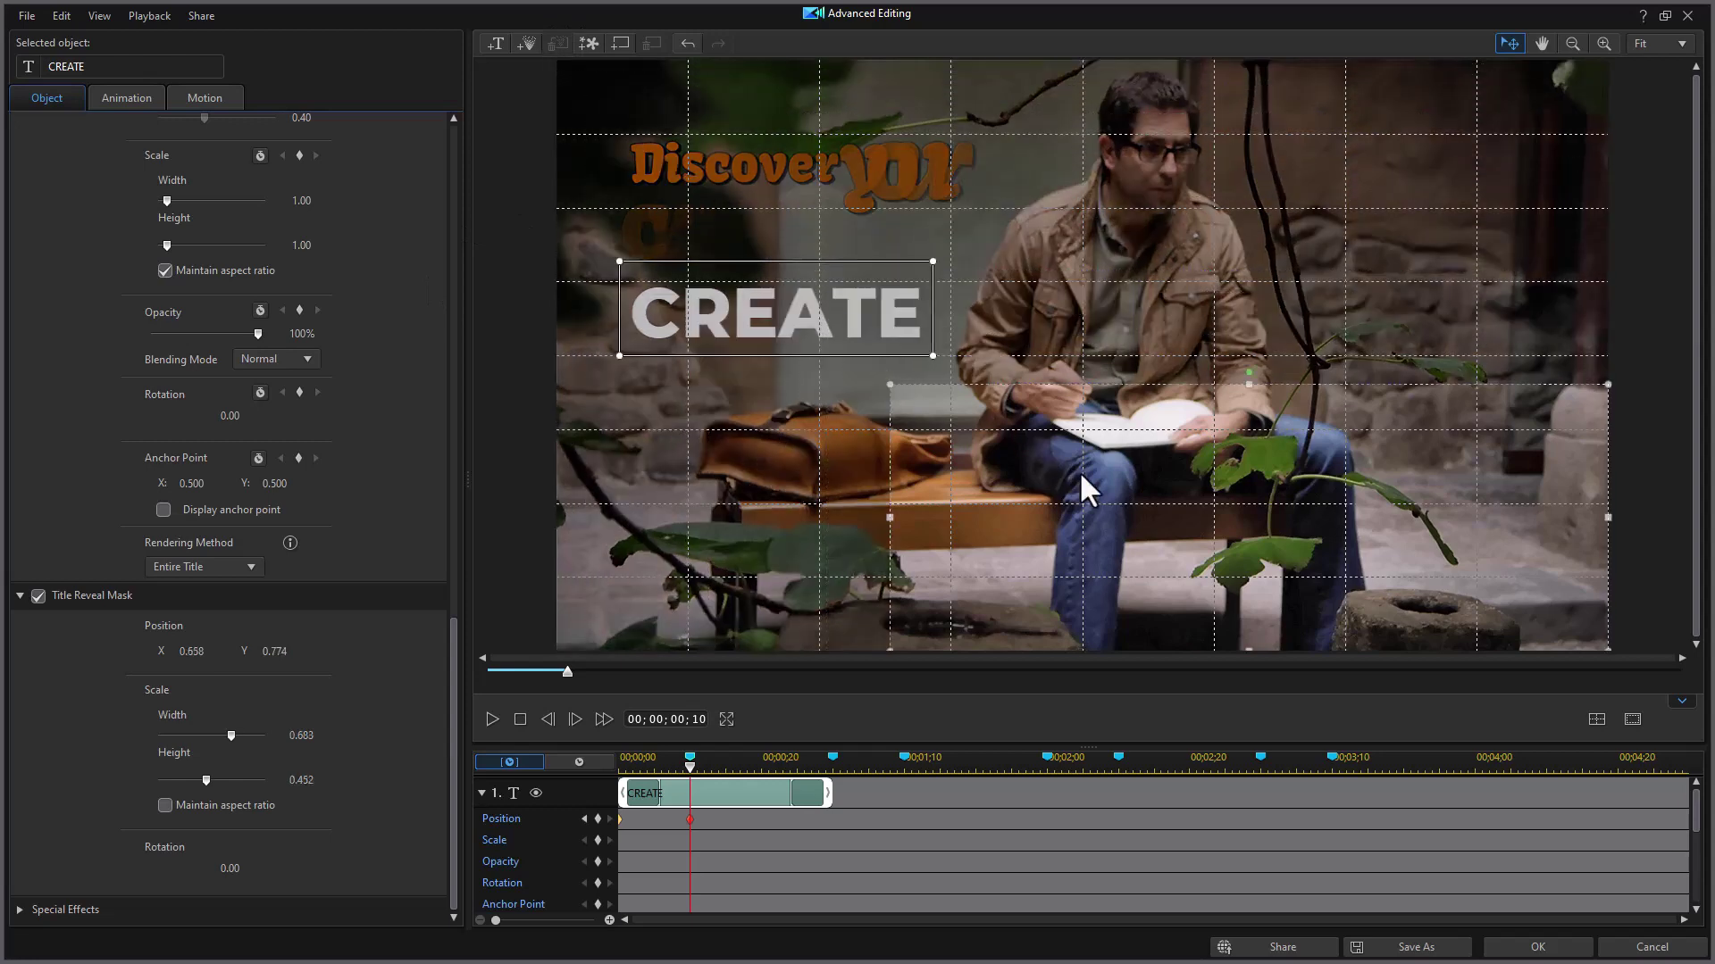
pyautogui.click(1108, 481)
pyautogui.click(916, 362)
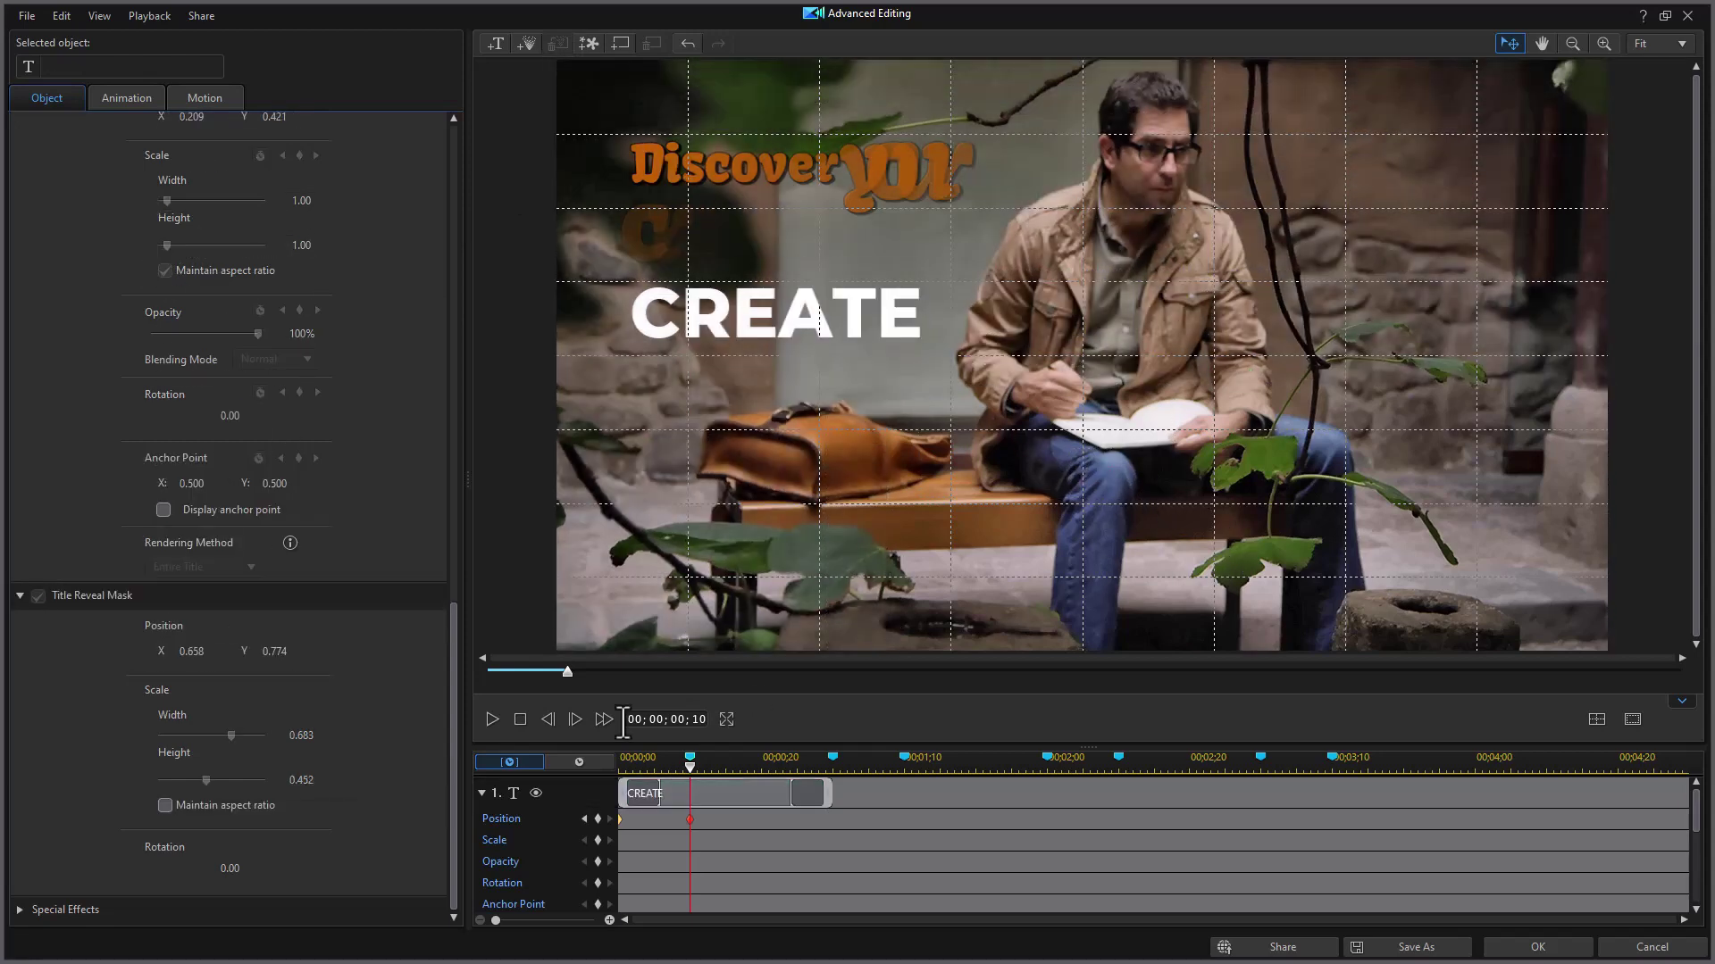
pyautogui.click(1083, 422)
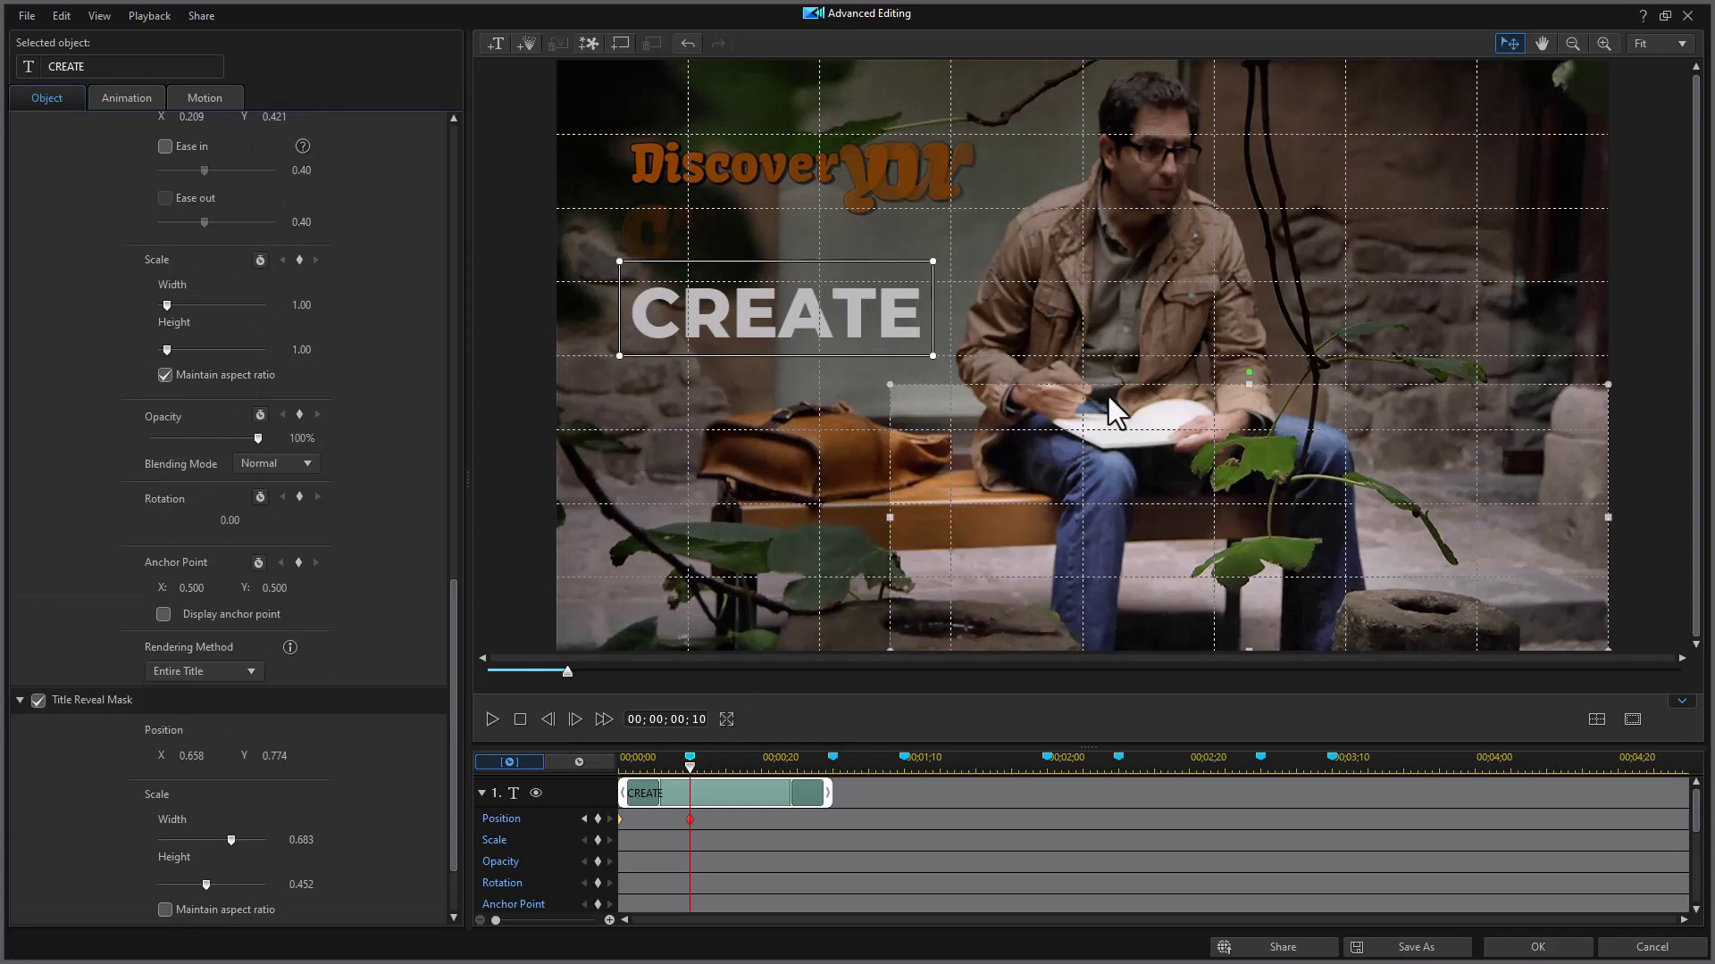
pyautogui.moveTo(1110, 388); pyautogui.dragTo(790, 99)
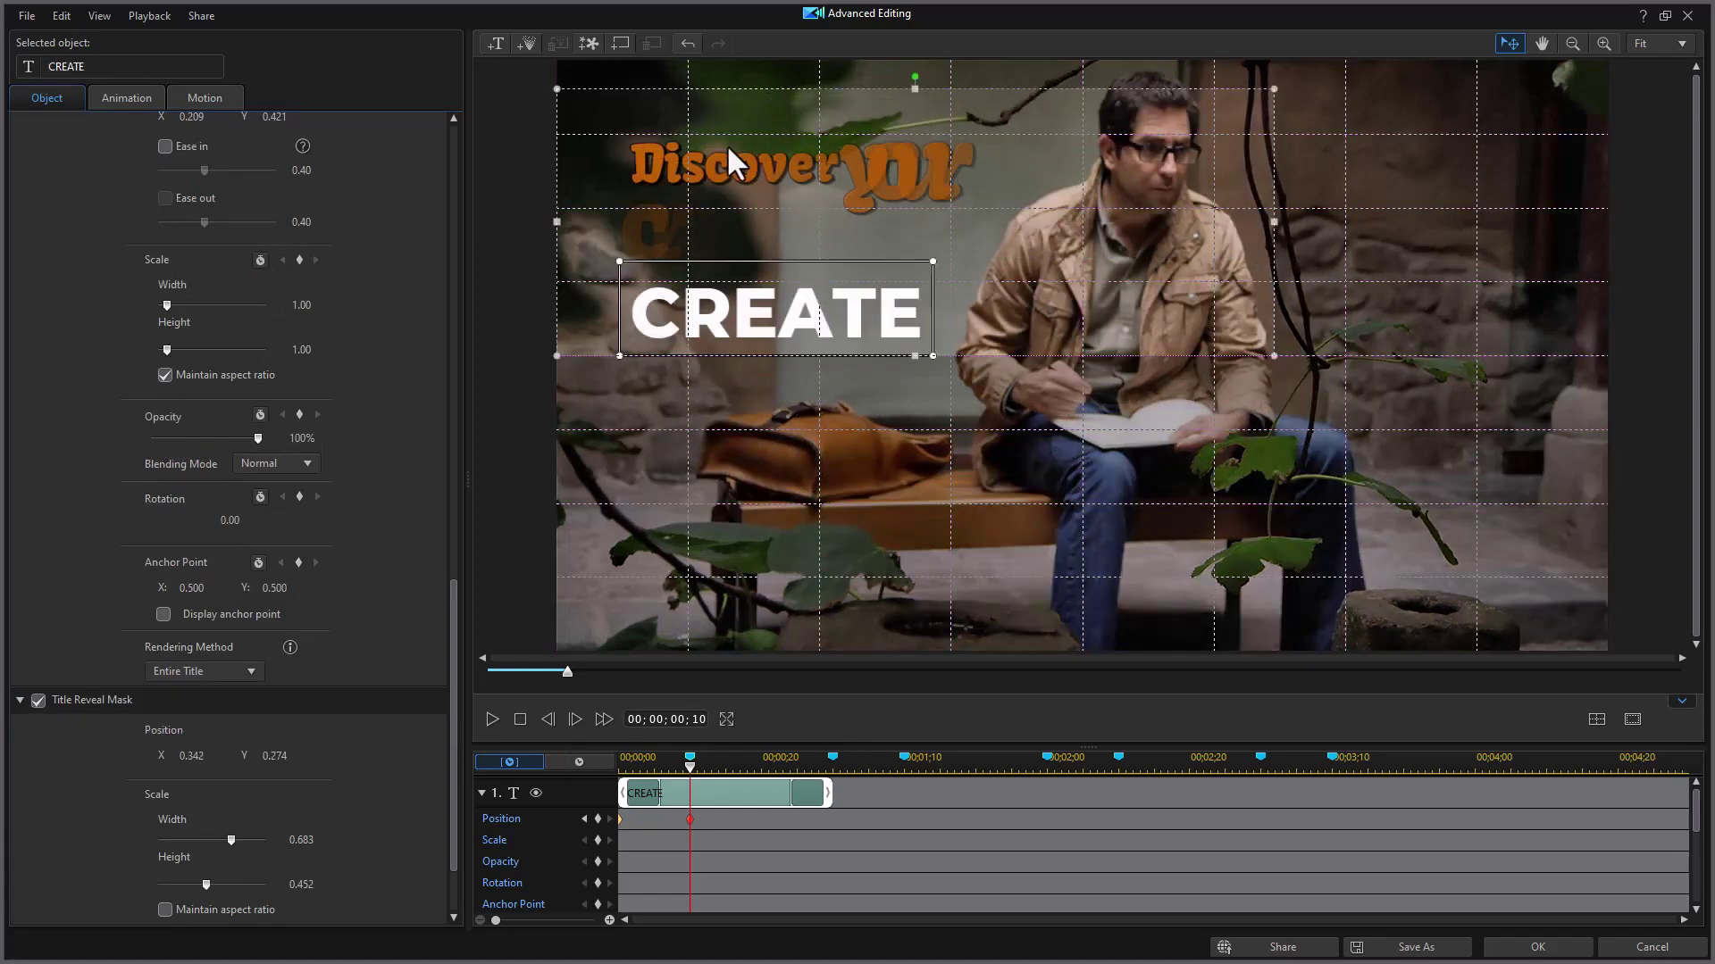
pyautogui.click(978, 319)
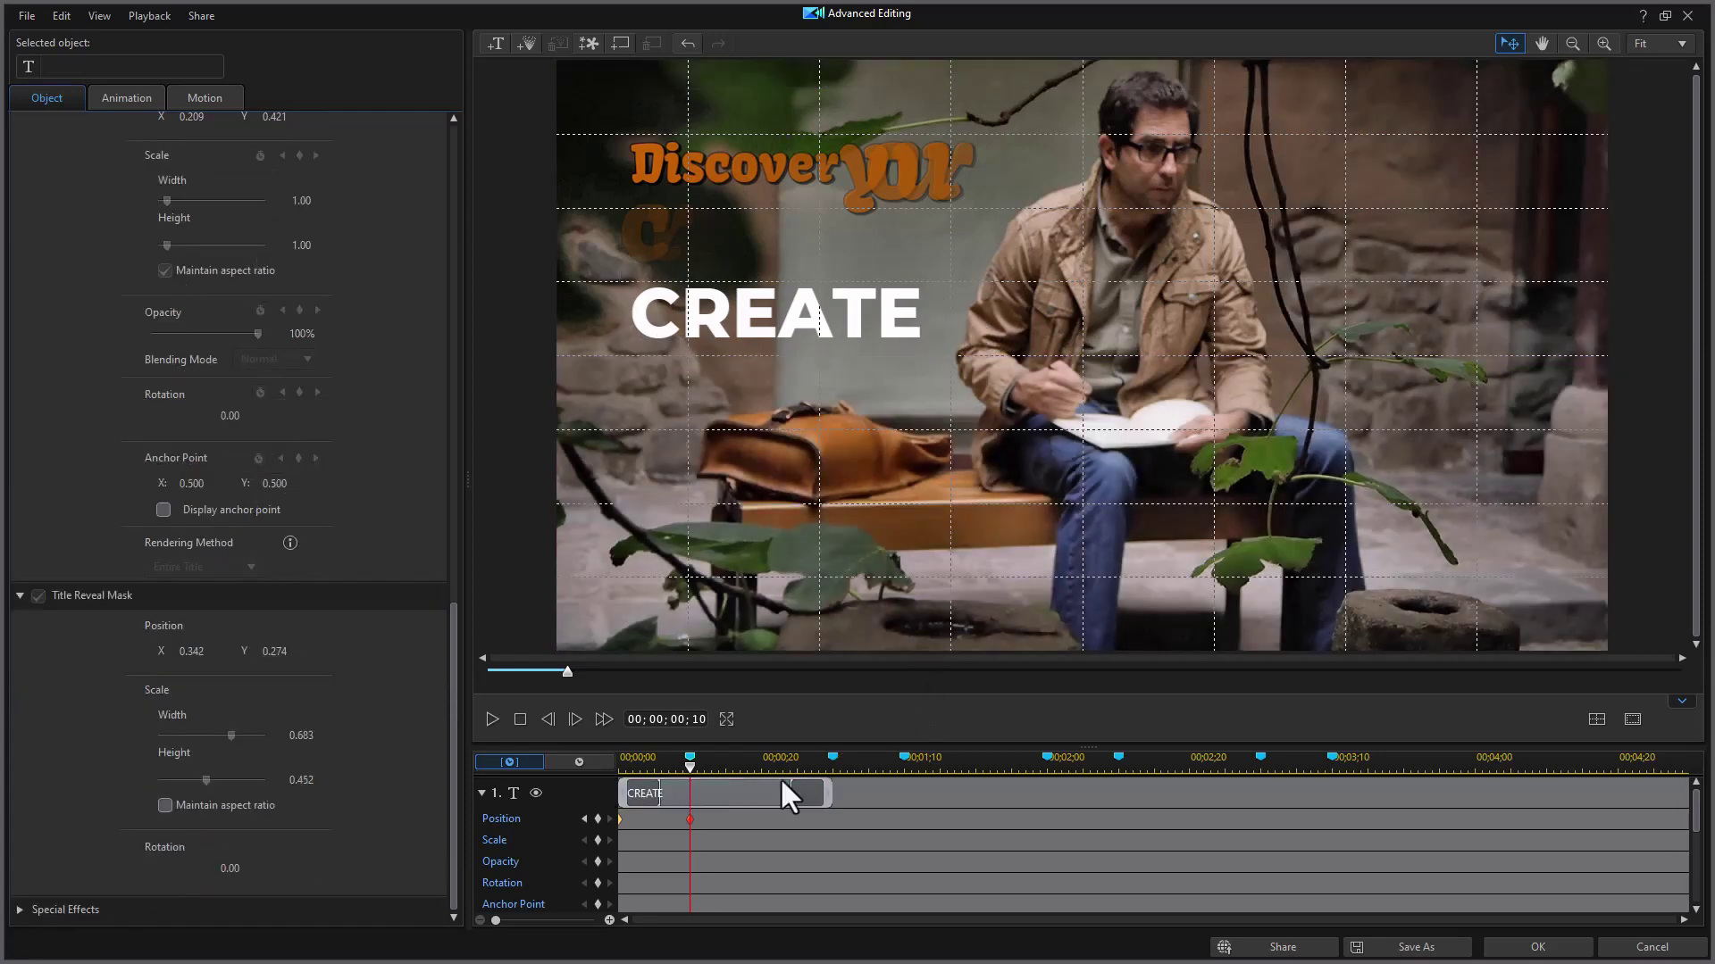
pyautogui.click(755, 792)
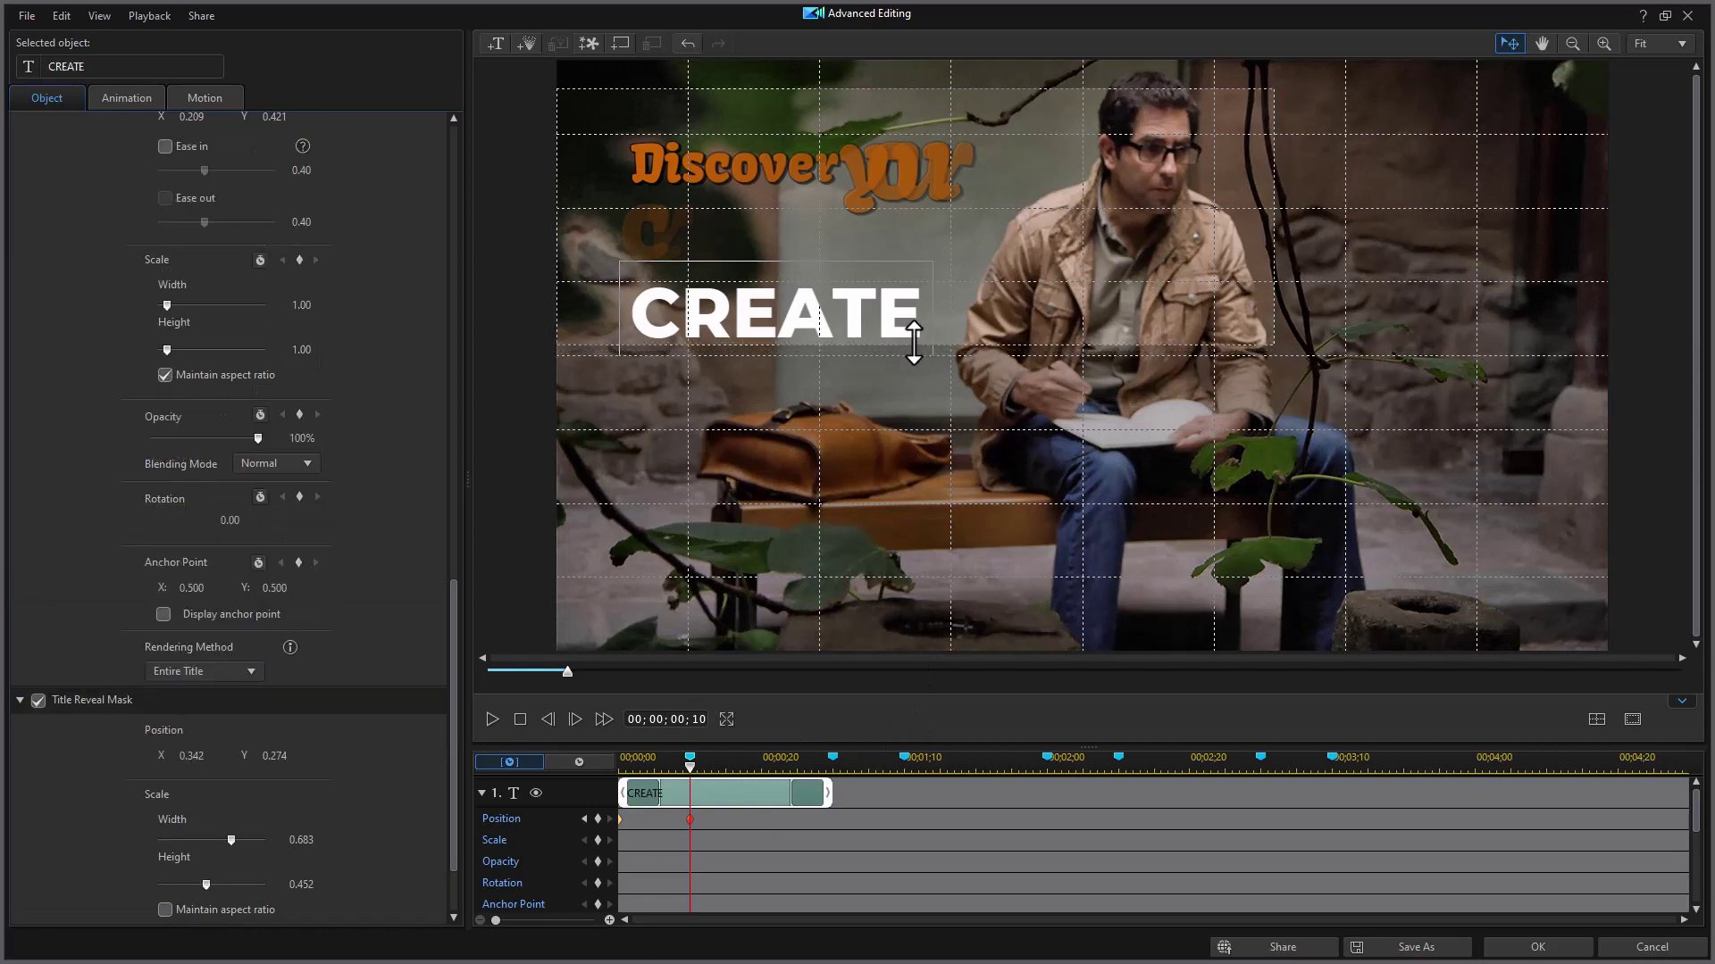
pyautogui.moveTo(913, 342); pyautogui.dragTo(909, 340)
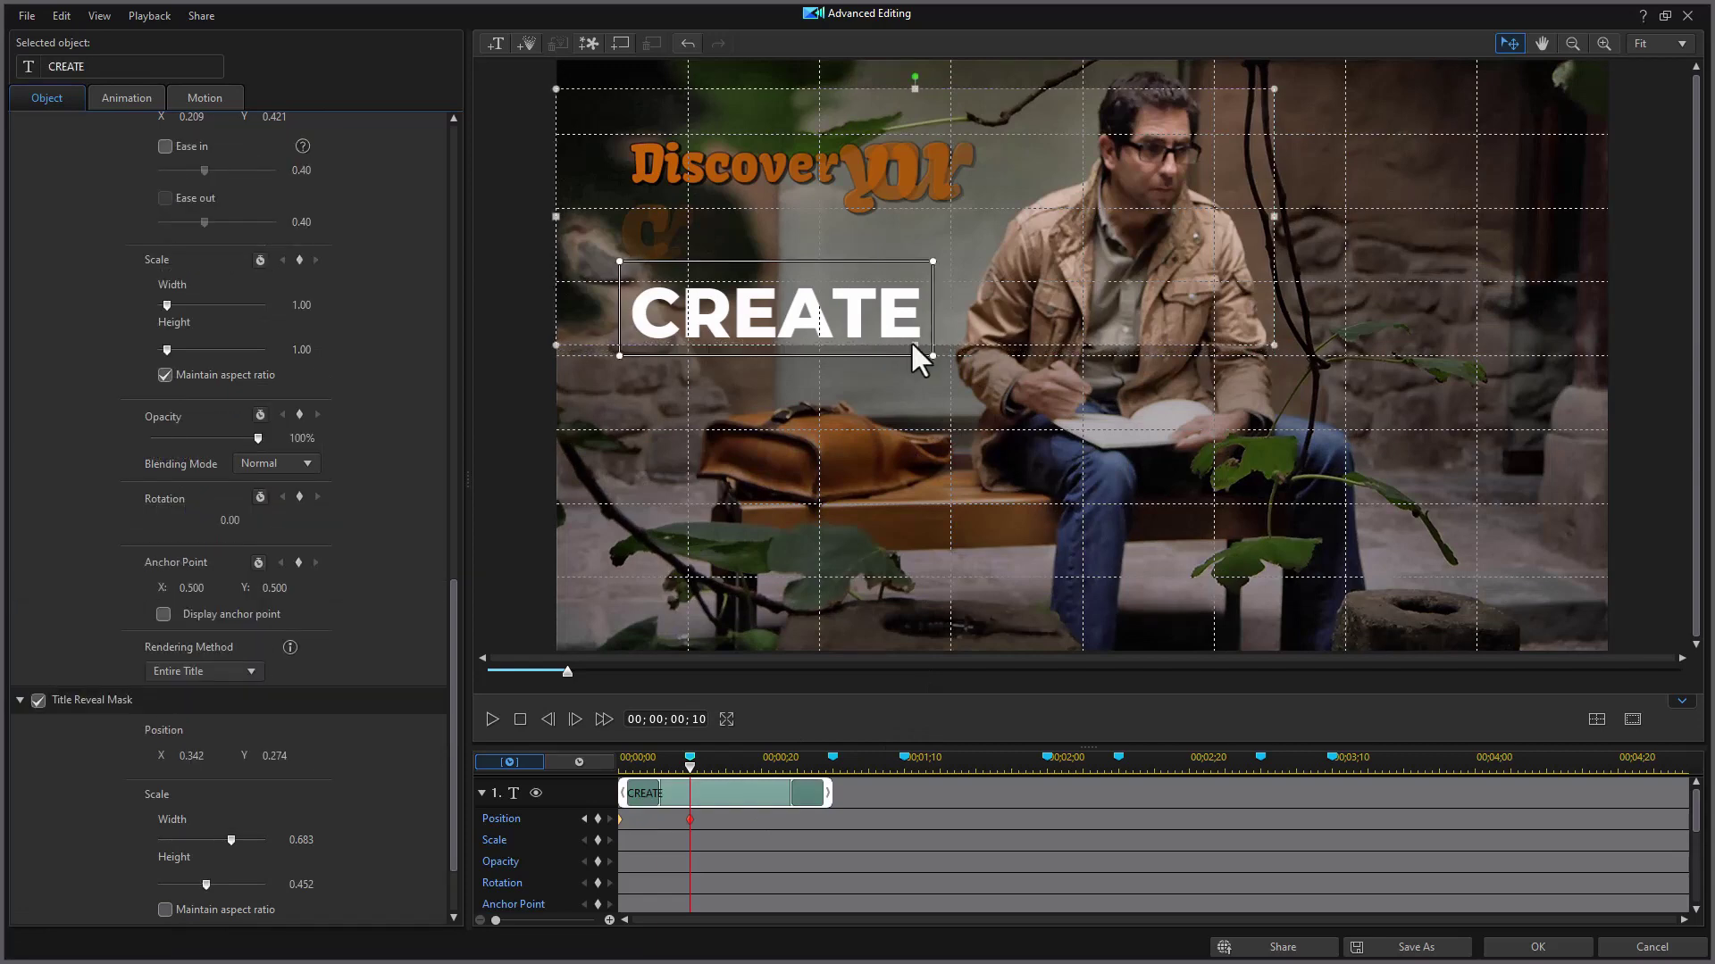
# Step: Return the playhead to 00;00;00;00 at the start of the CREATE clip
pyautogui.click(585, 819)
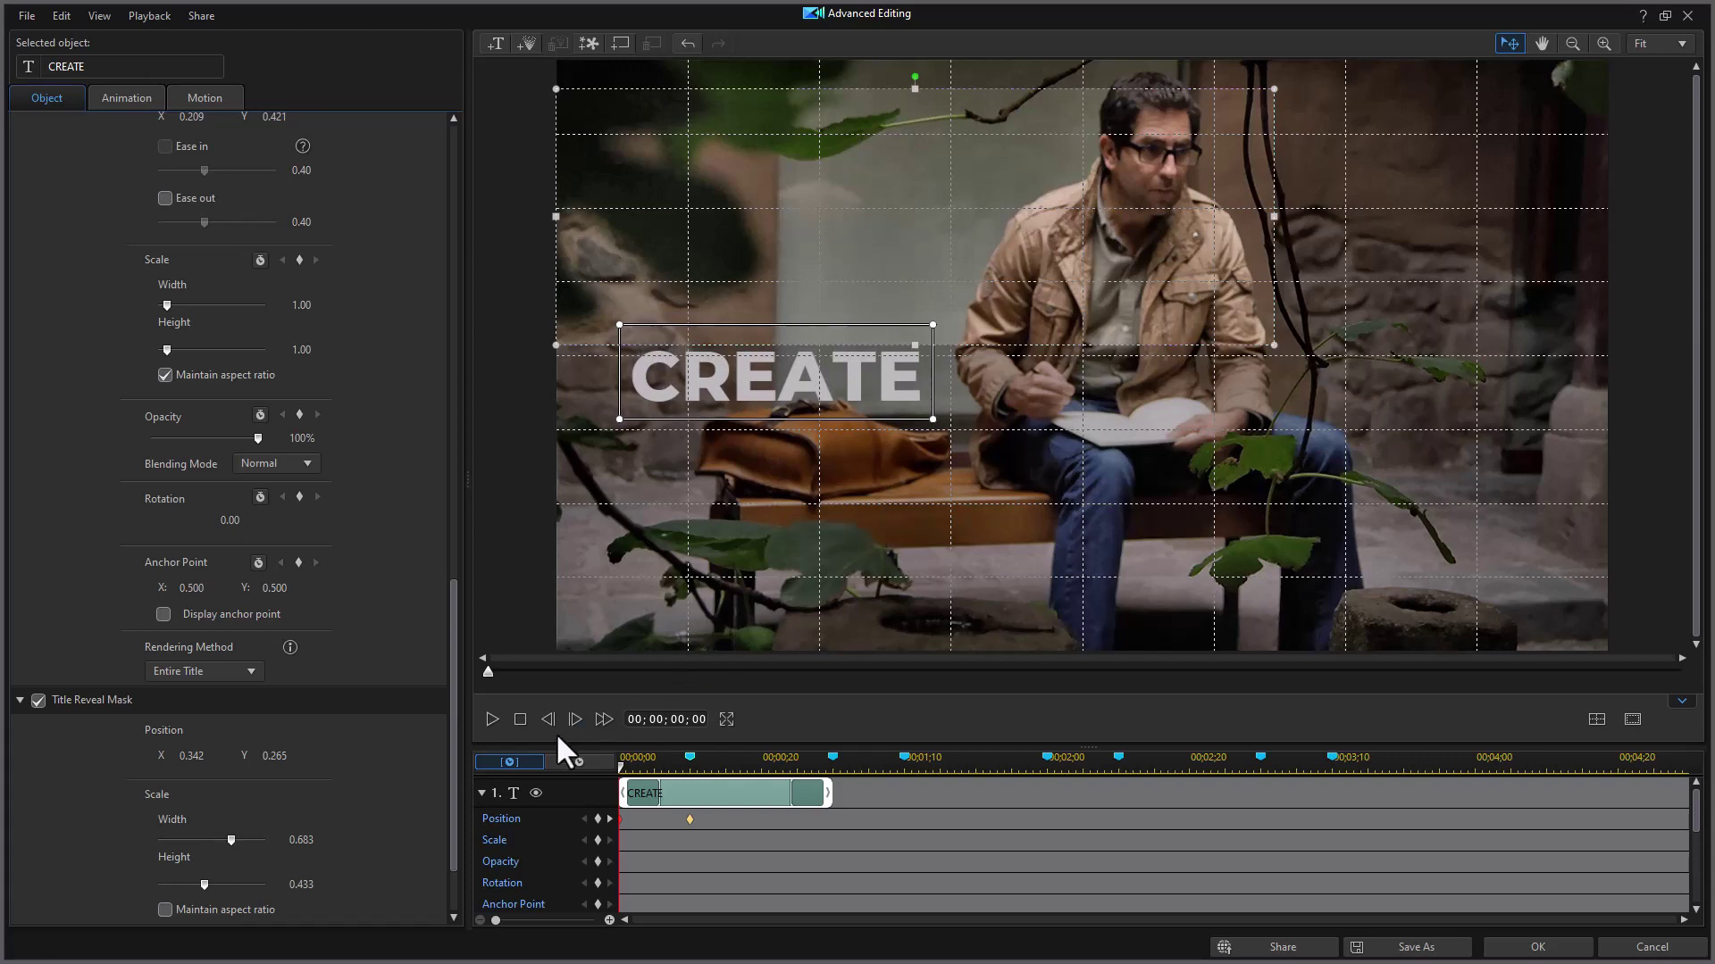
# Step: Play, stop, rewind and replay the opening to watch CREATE rise into view
pyautogui.click(492, 719)
pyautogui.click(491, 719)
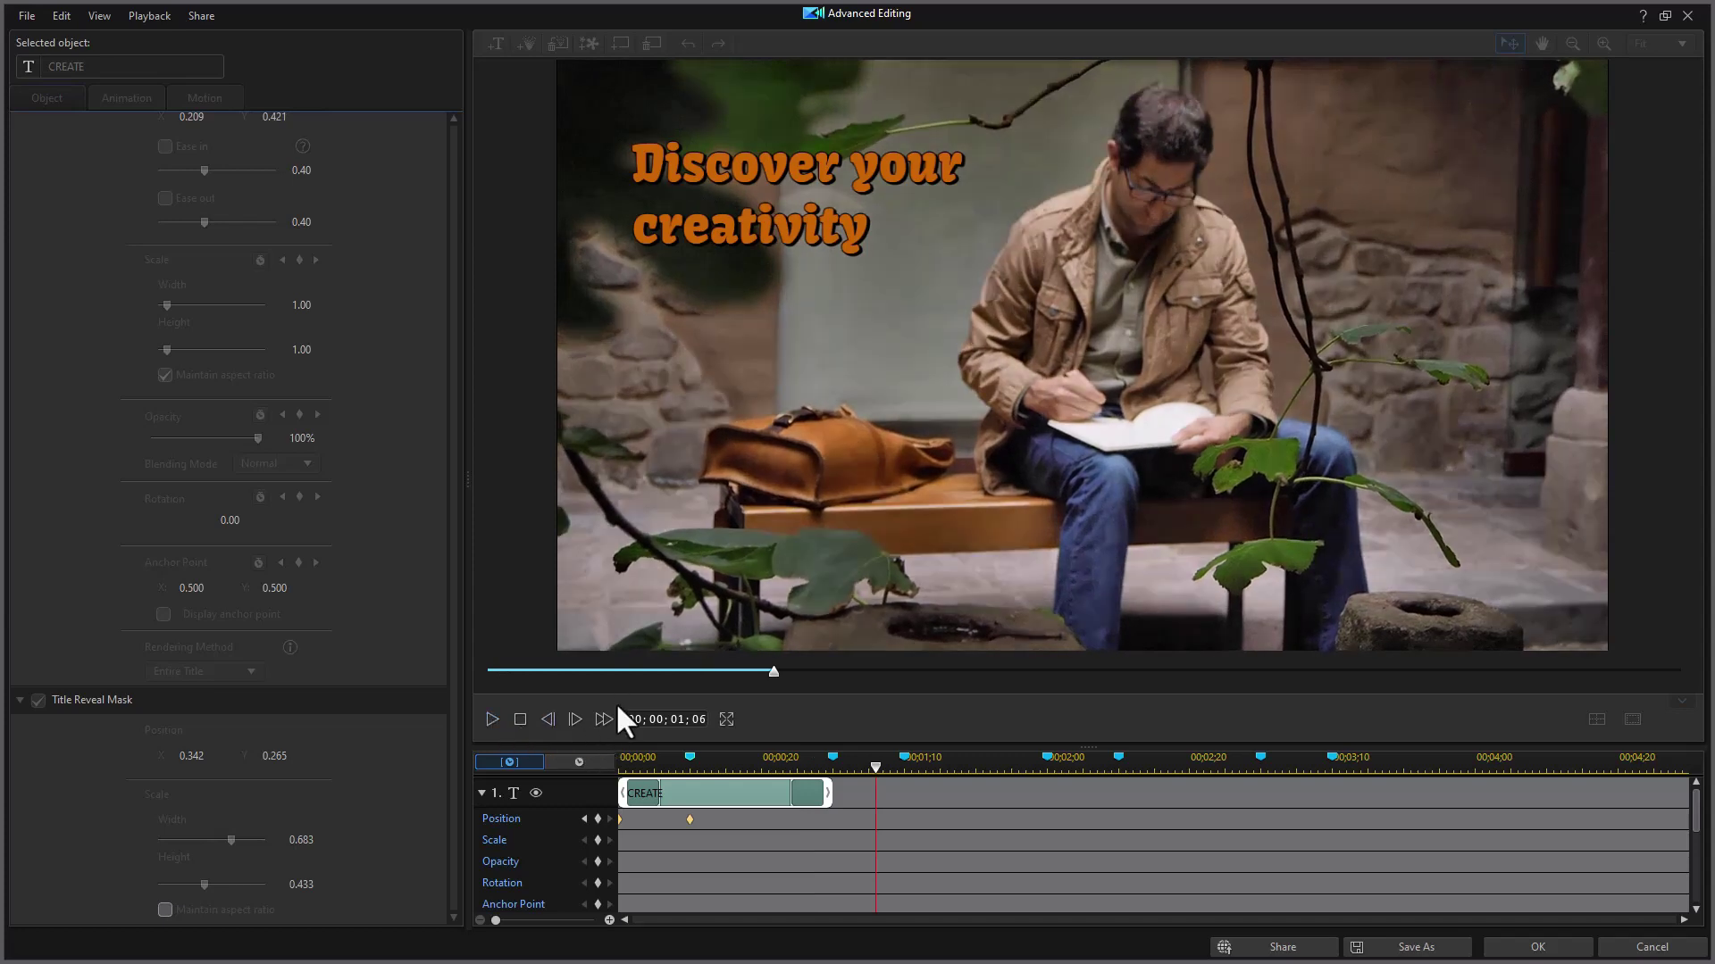
pyautogui.click(488, 671)
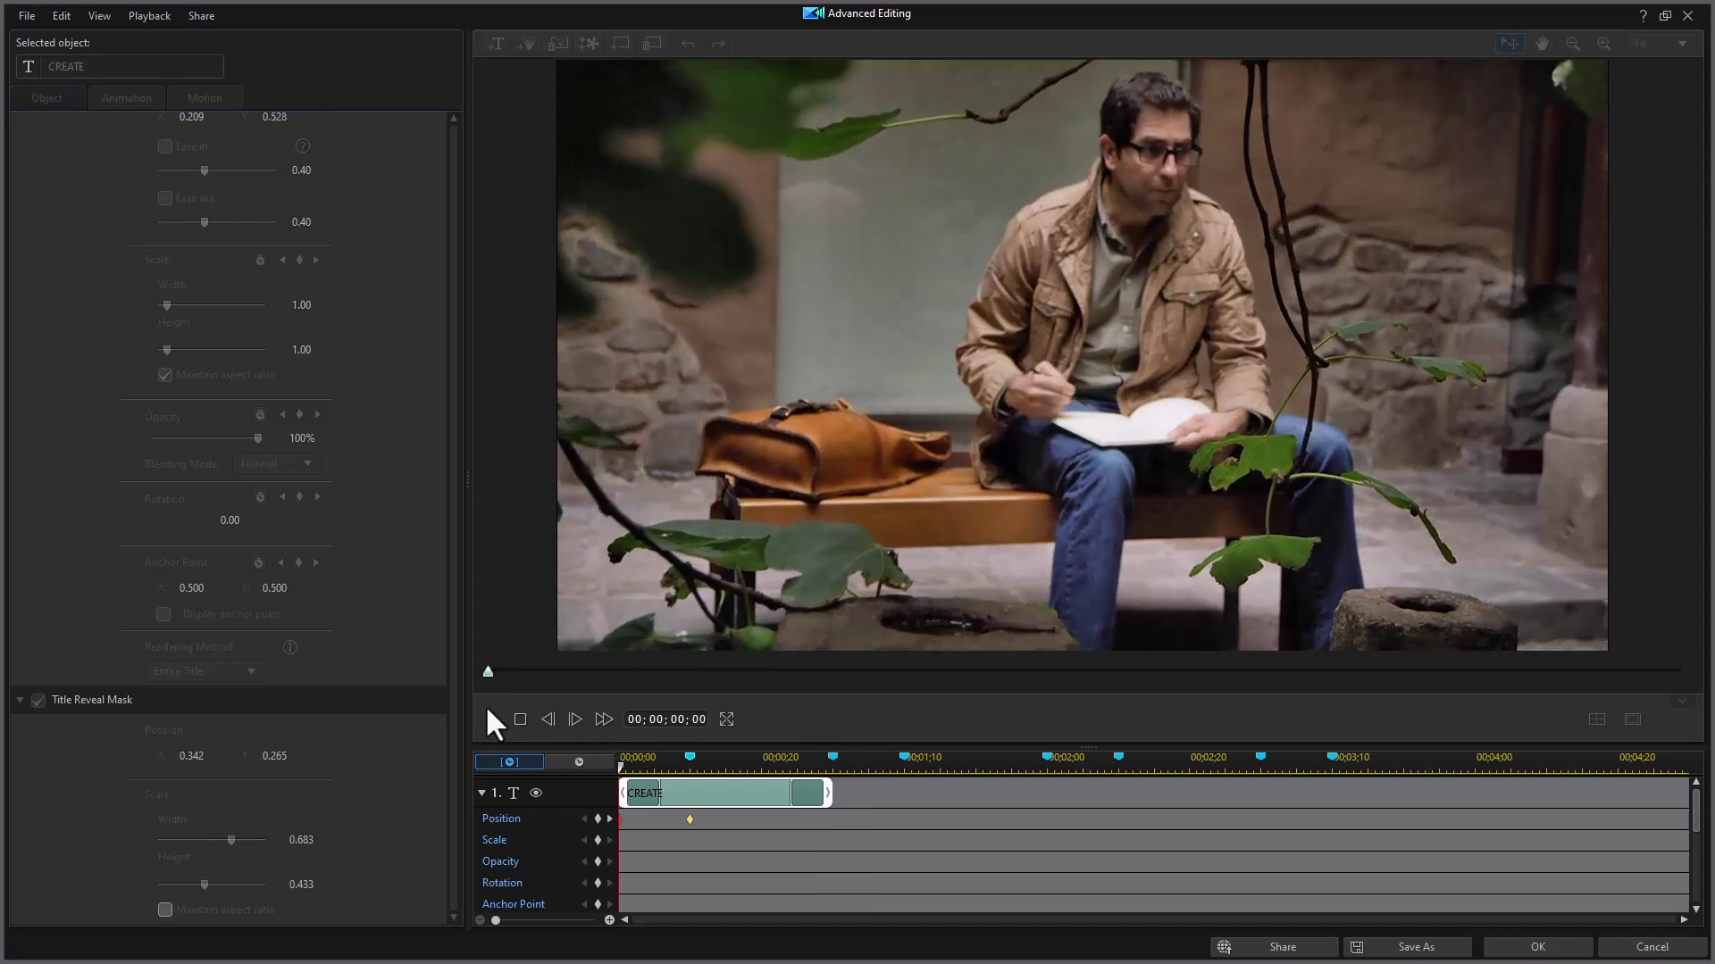
pyautogui.click(491, 719)
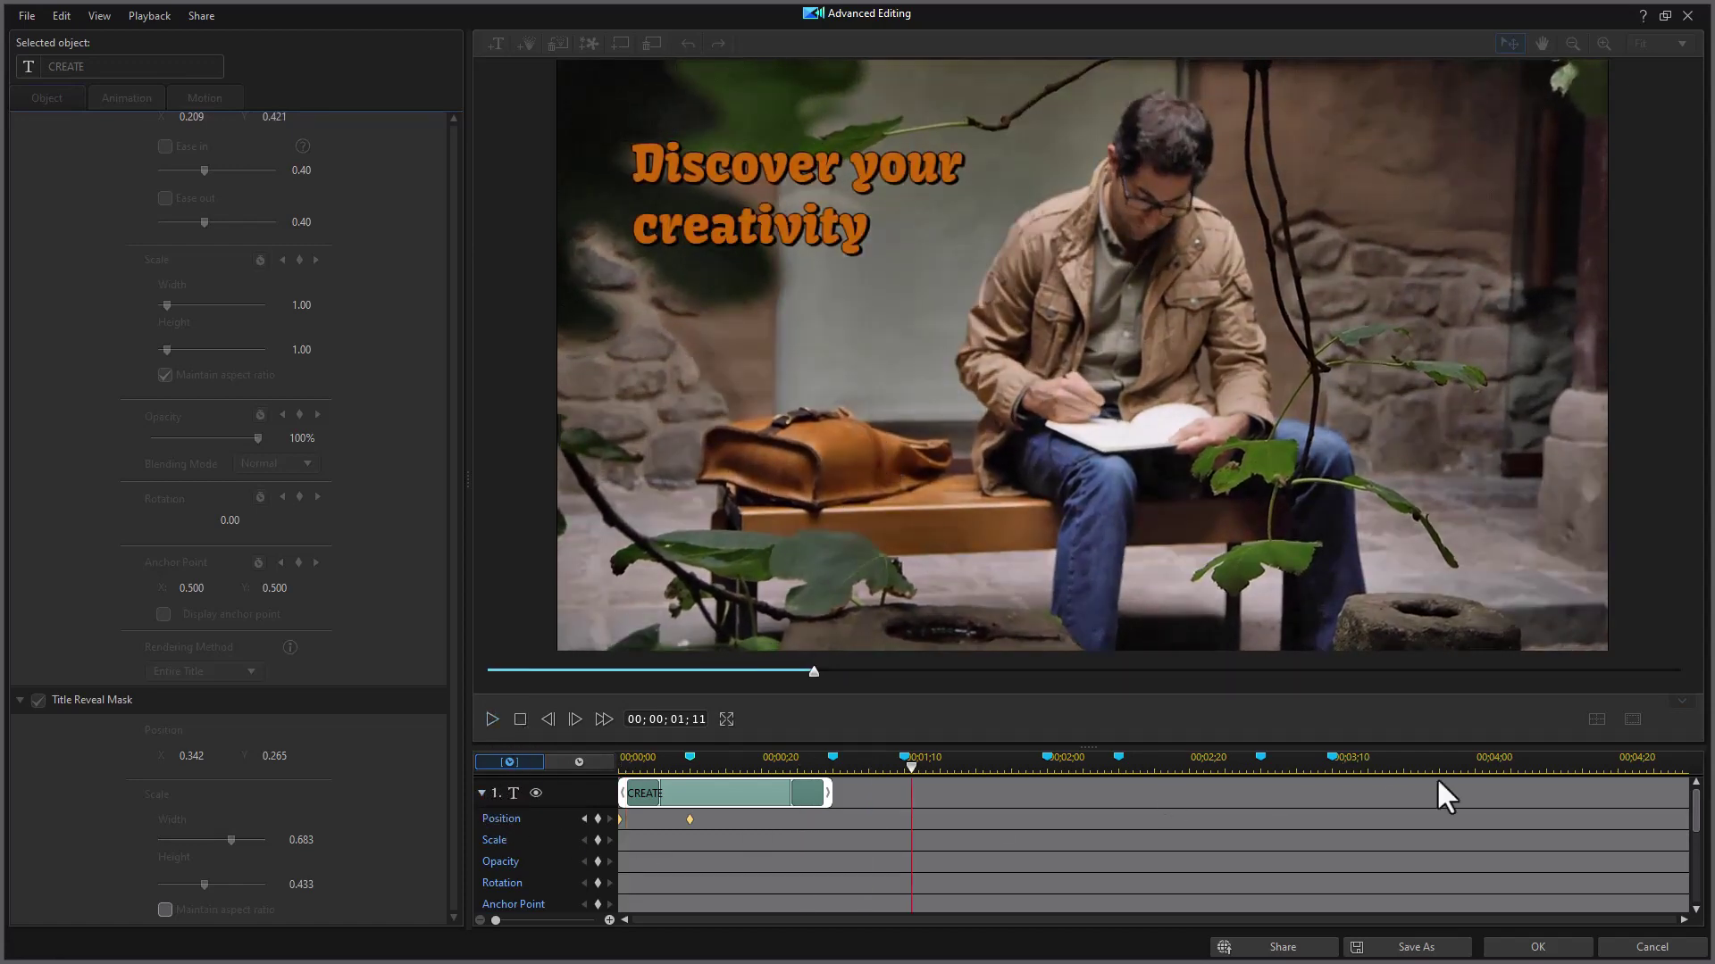
# Step: Show the DESIGN track and move DESIGN onto CREATE's spot at position 0.204, 0.456
pyautogui.click(482, 793)
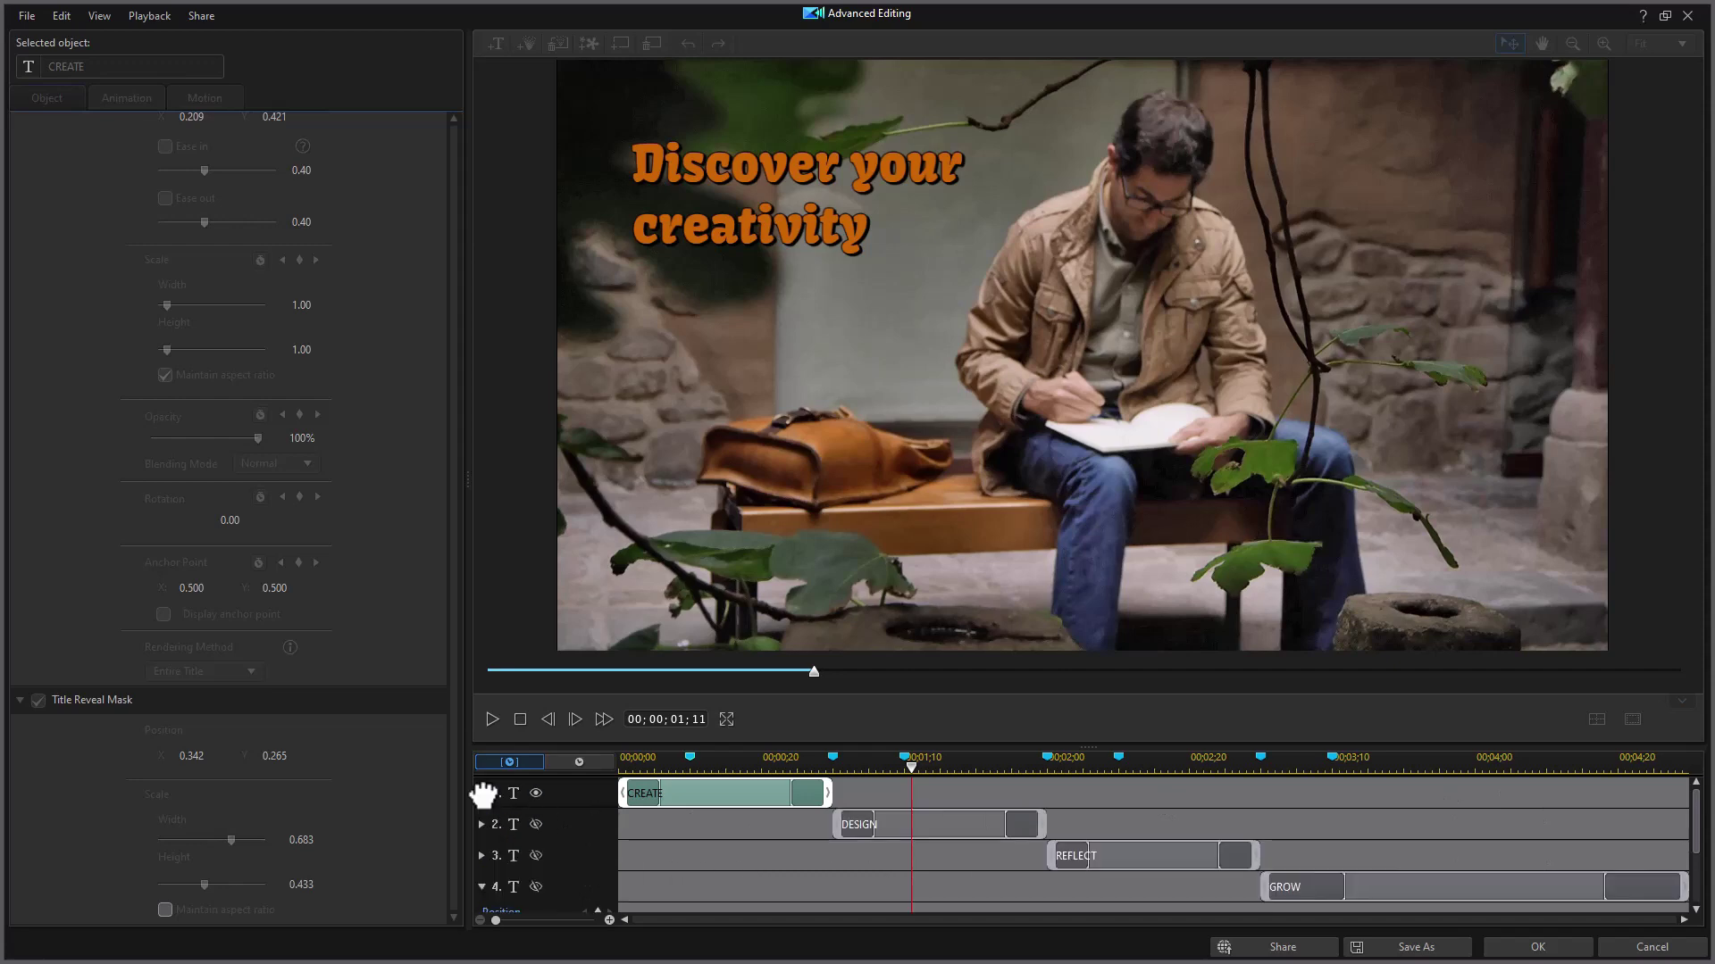
pyautogui.click(535, 824)
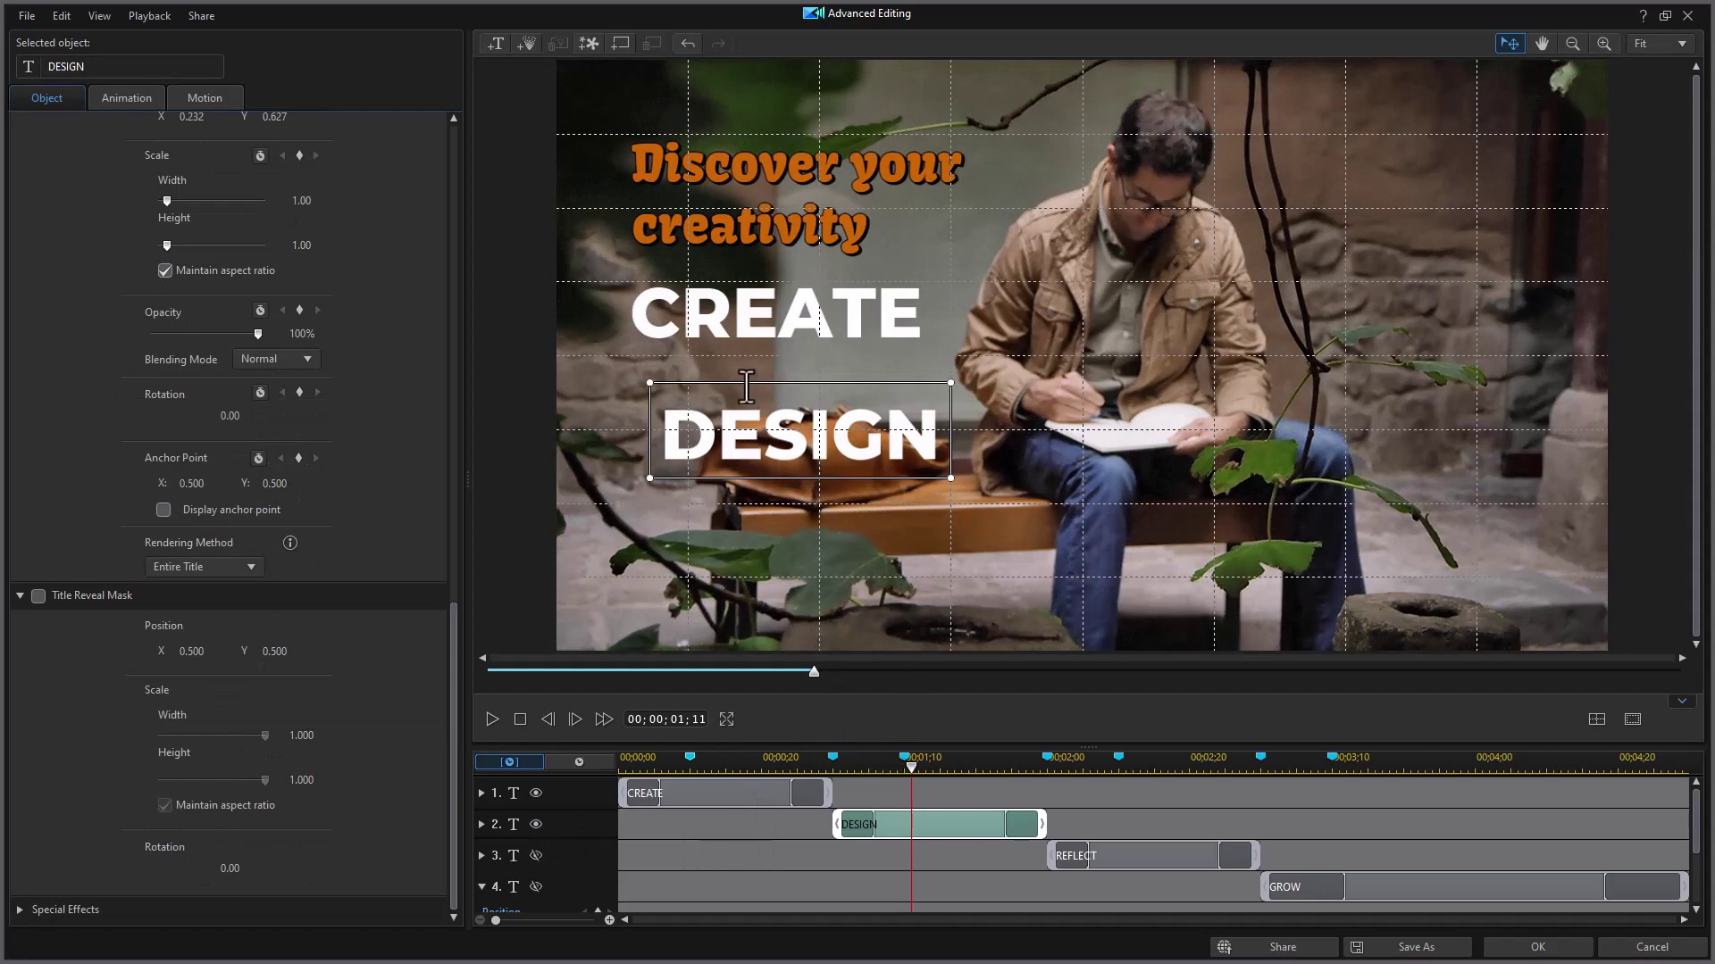
pyautogui.moveTo(751, 393); pyautogui.dragTo(714, 276)
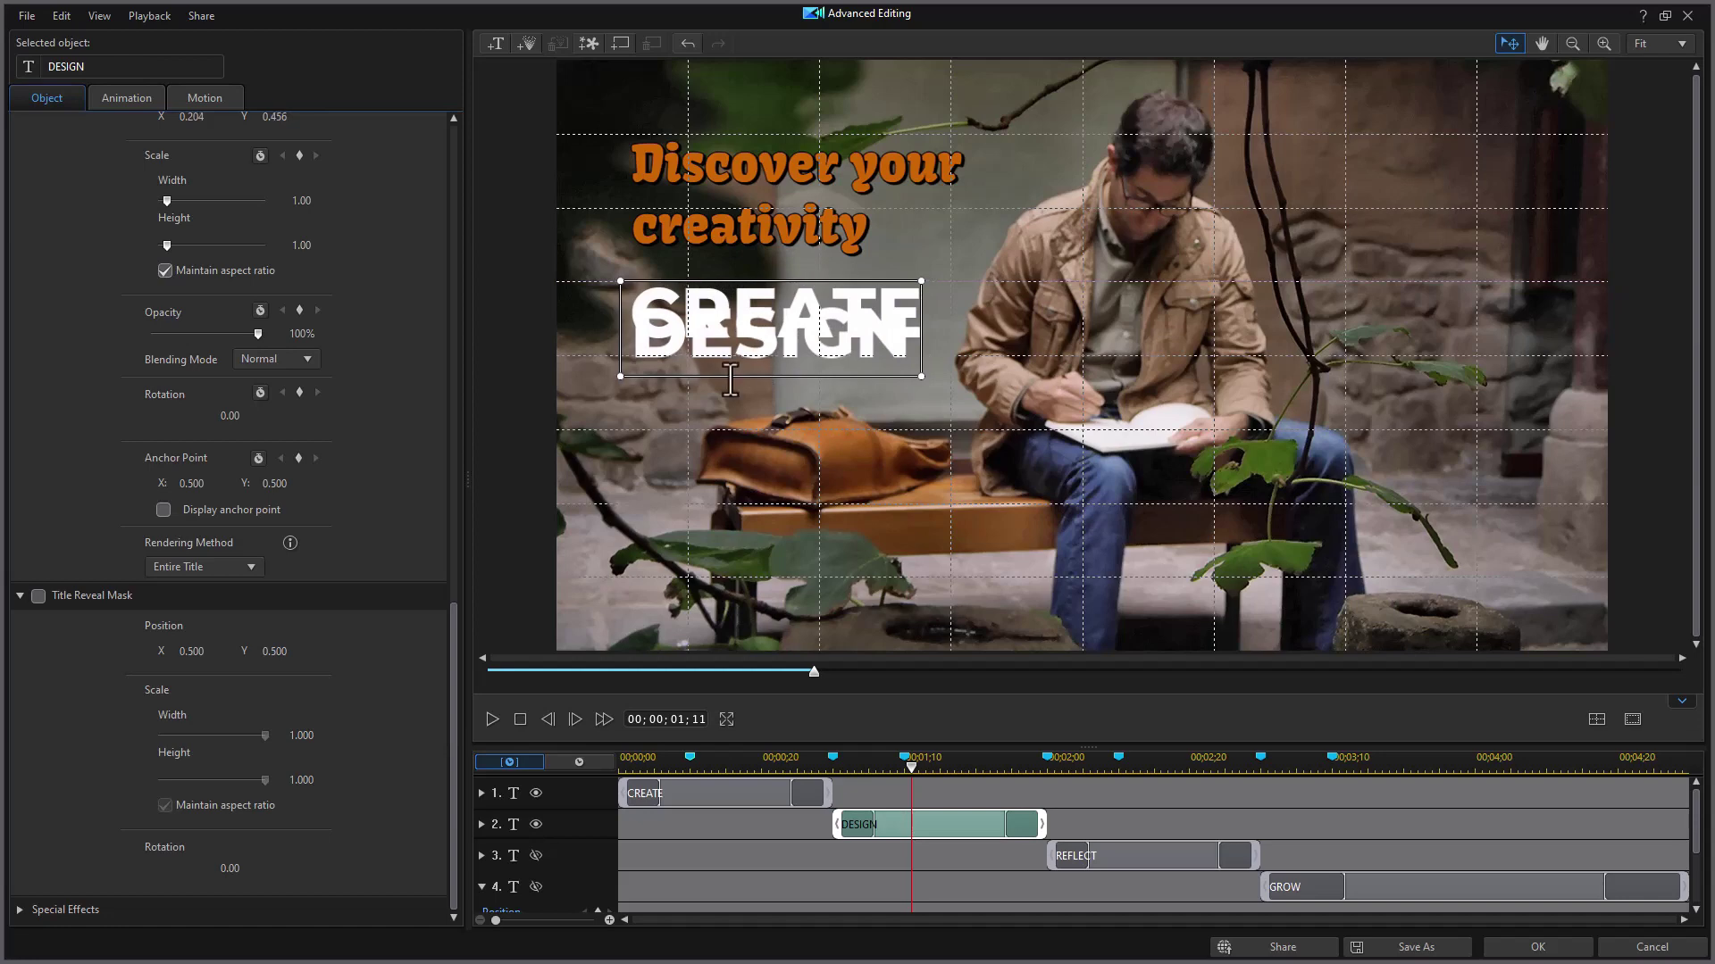
pyautogui.press('Up')
pyautogui.press('Up')
pyautogui.press('Up')
pyautogui.press('Up')
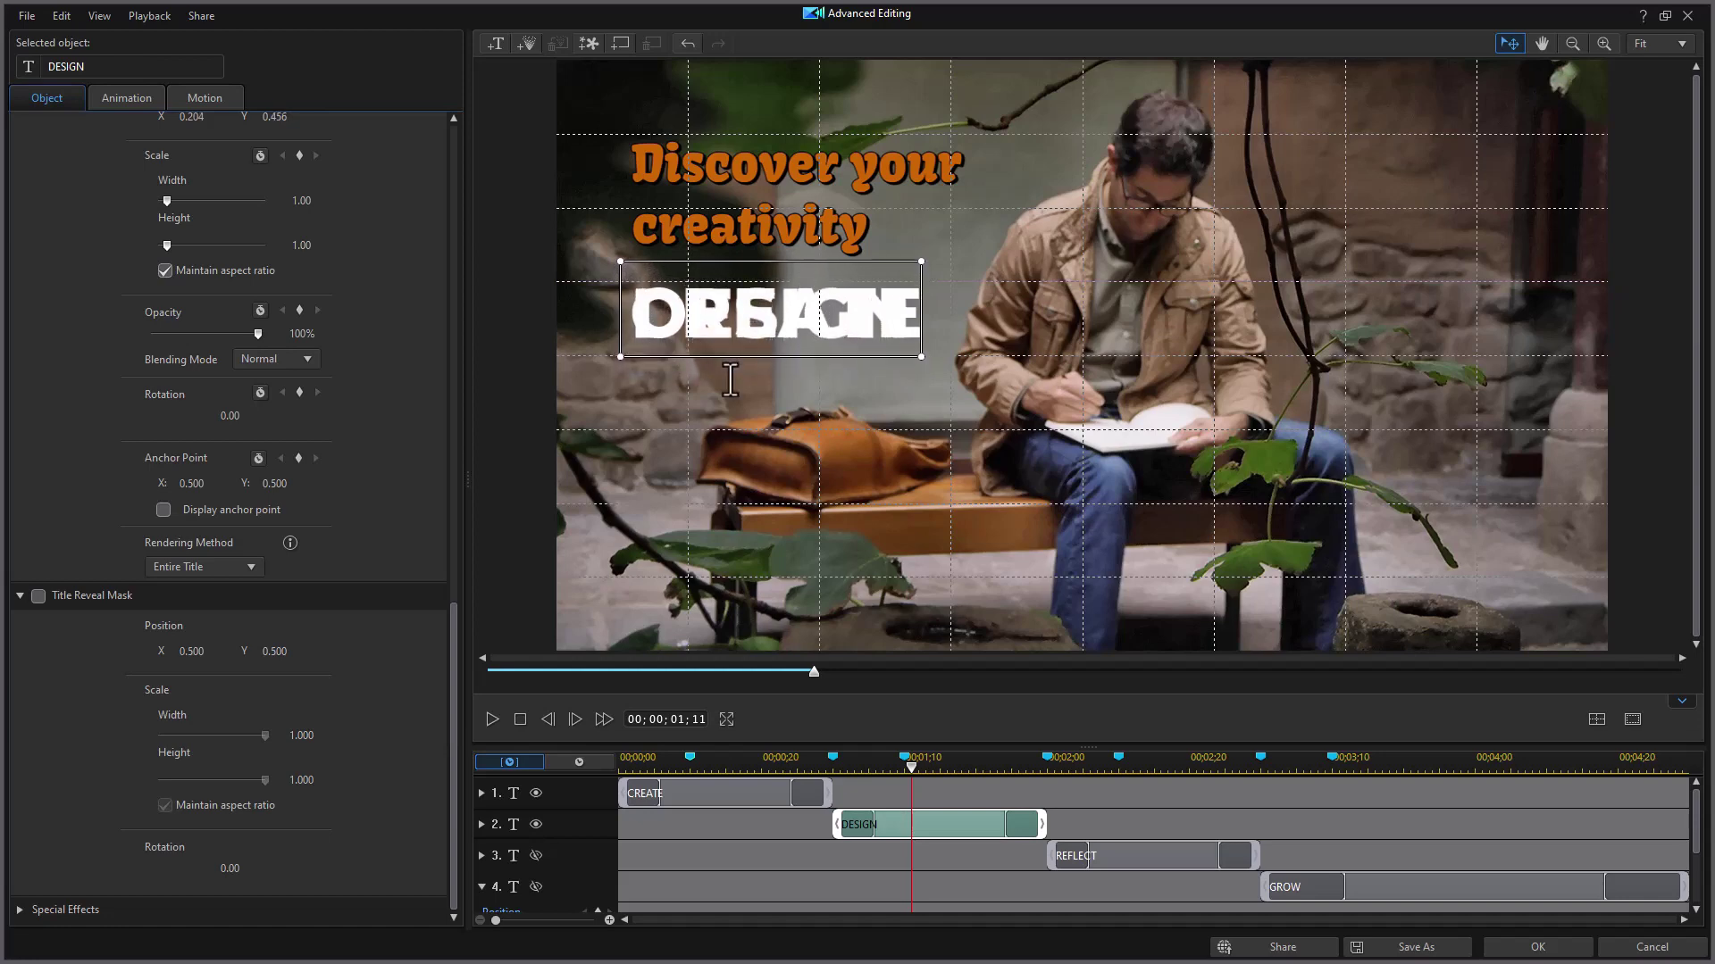
pyautogui.press('Left')
pyautogui.press('Left')
pyautogui.press('Left')
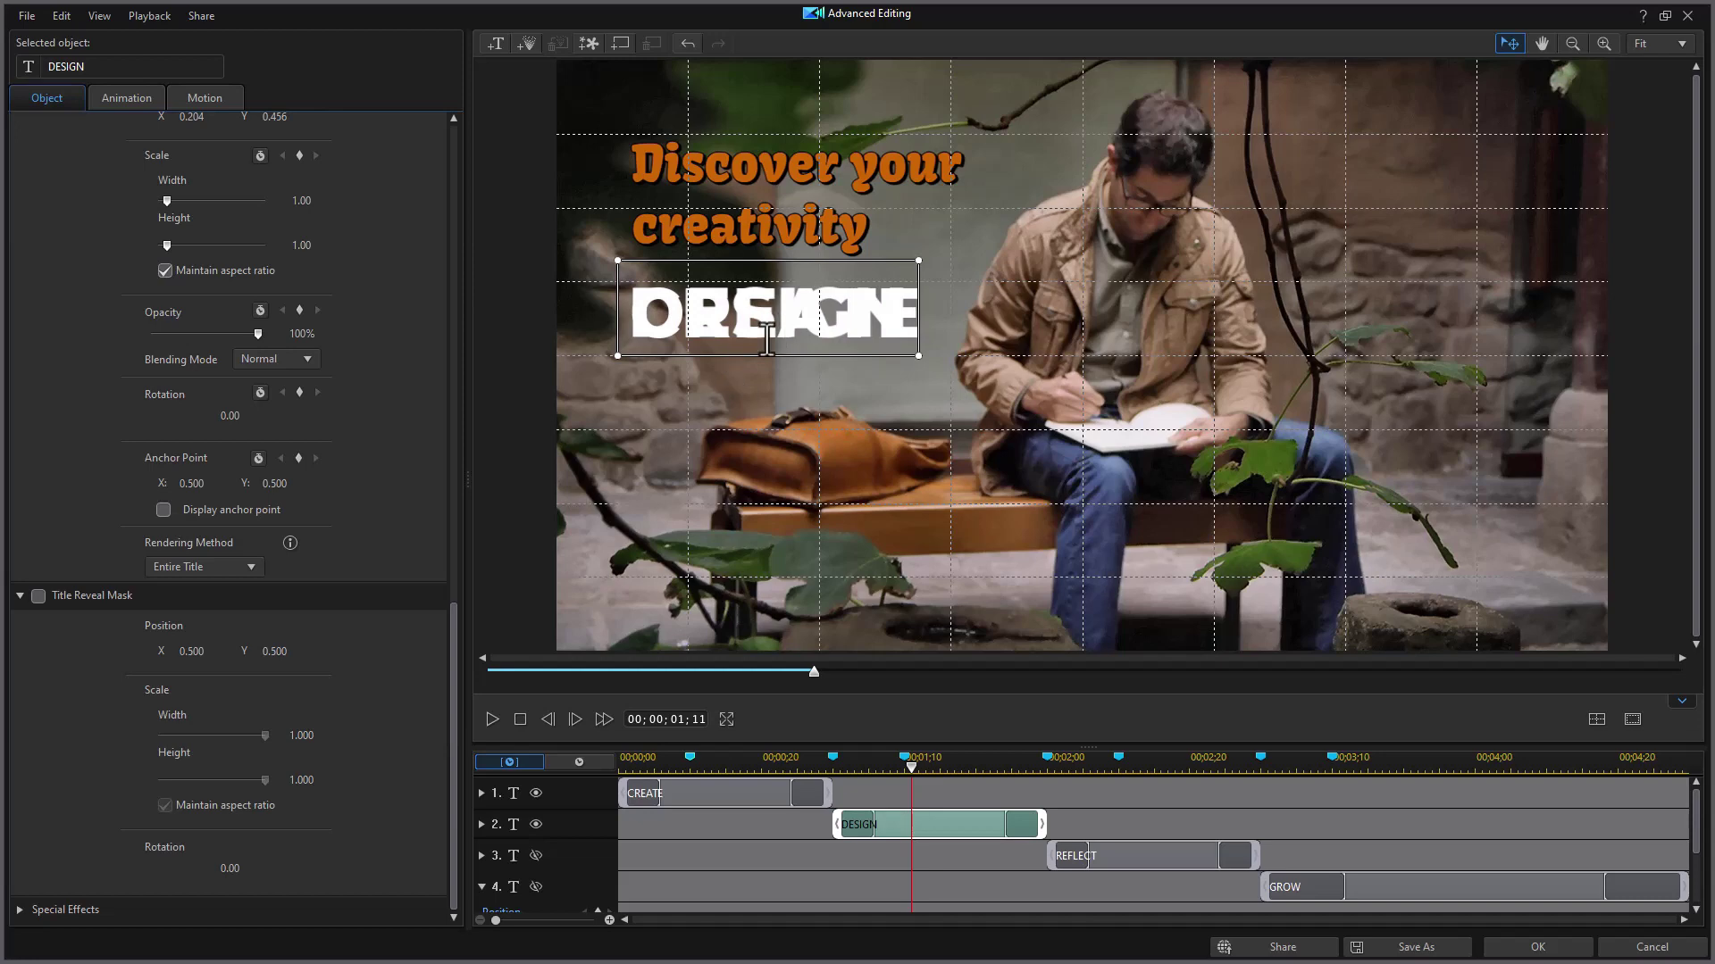
# Step: Hide CREATE, enable Title Reveal Mask on DESIGN and turn off Maintain aspect ratio
pyautogui.click(536, 793)
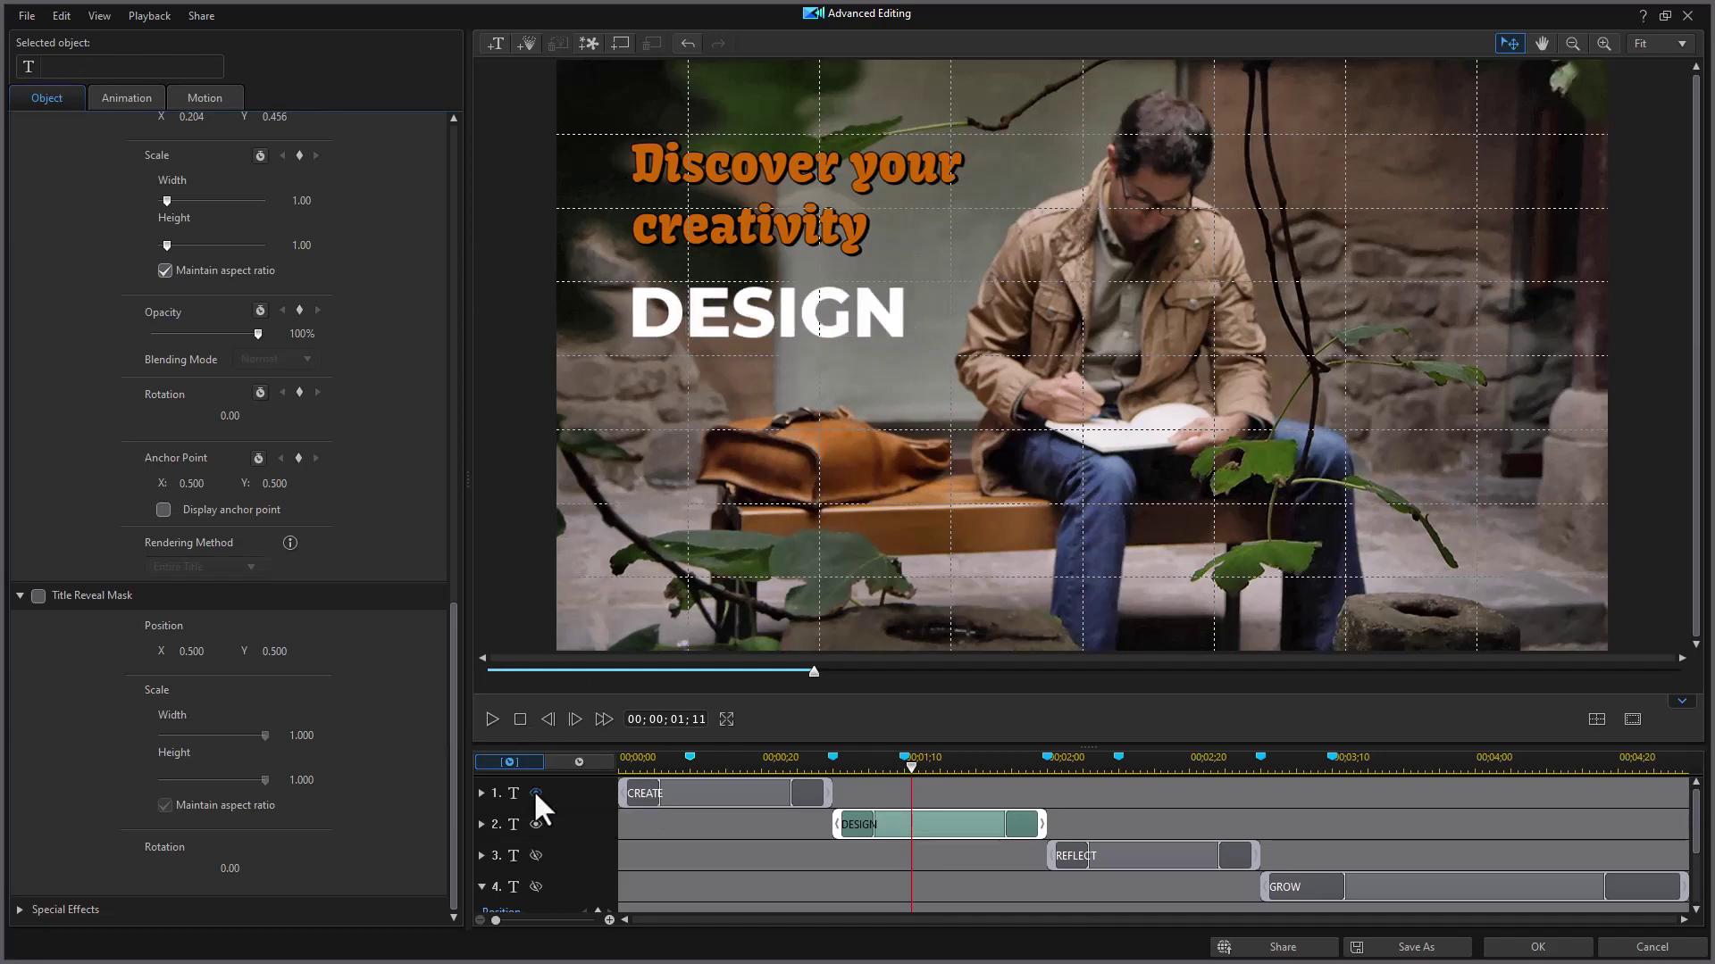
pyautogui.click(913, 822)
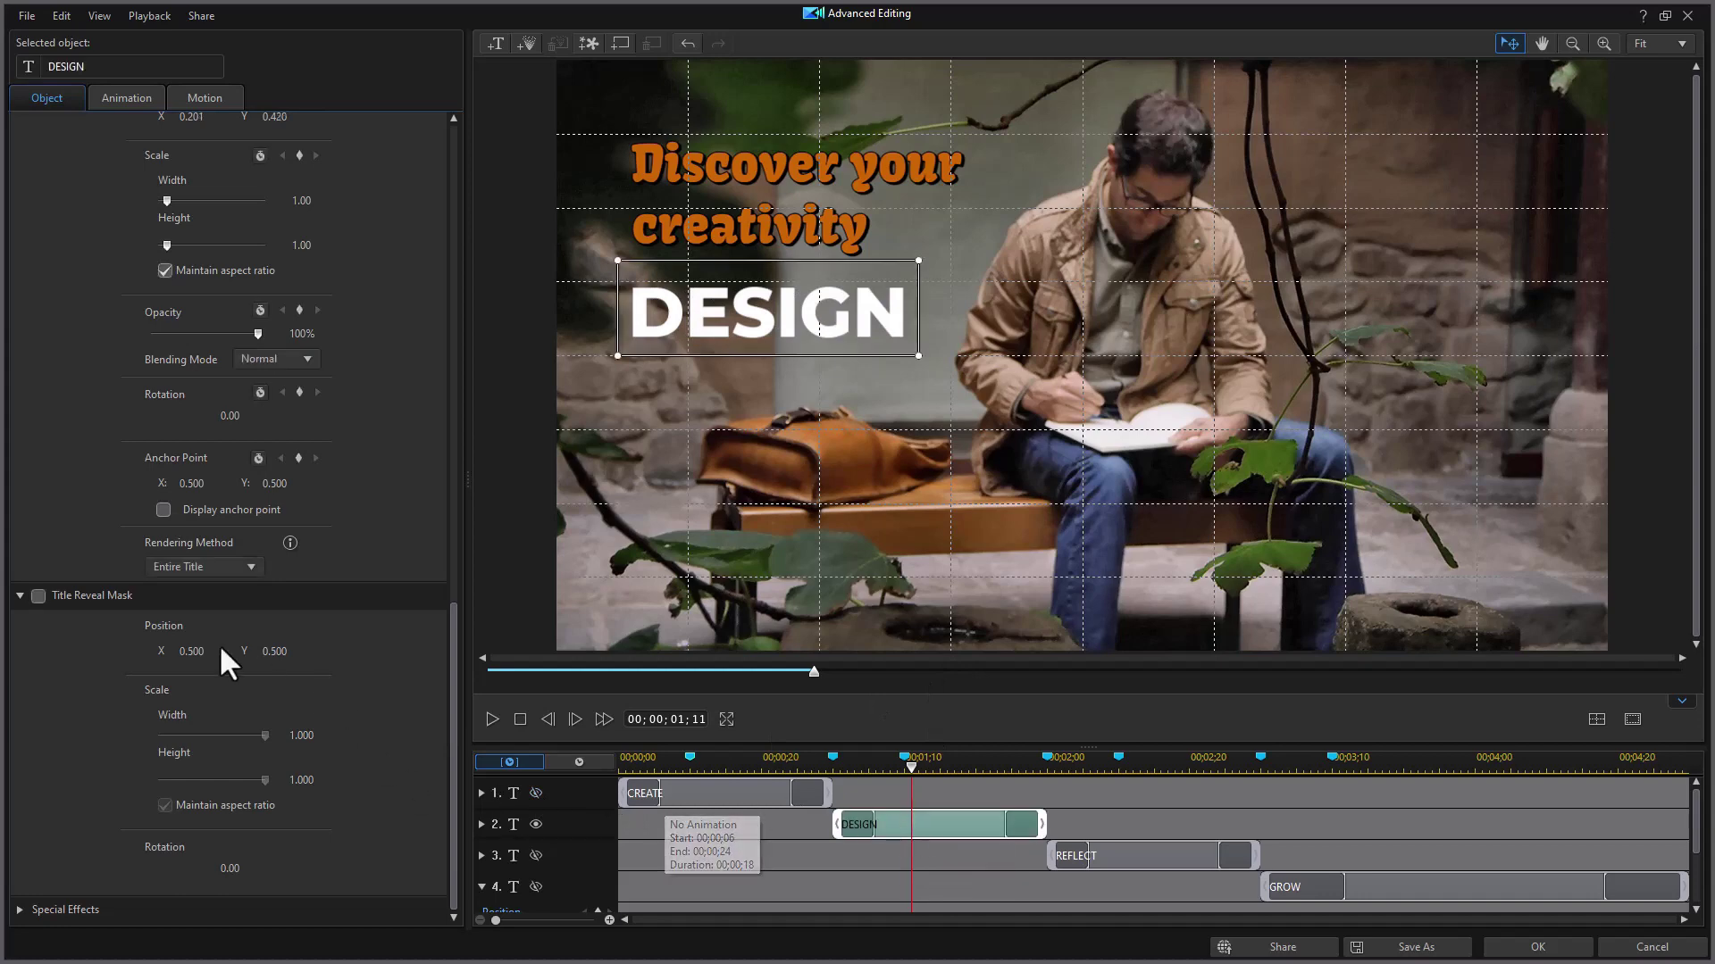
pyautogui.click(39, 596)
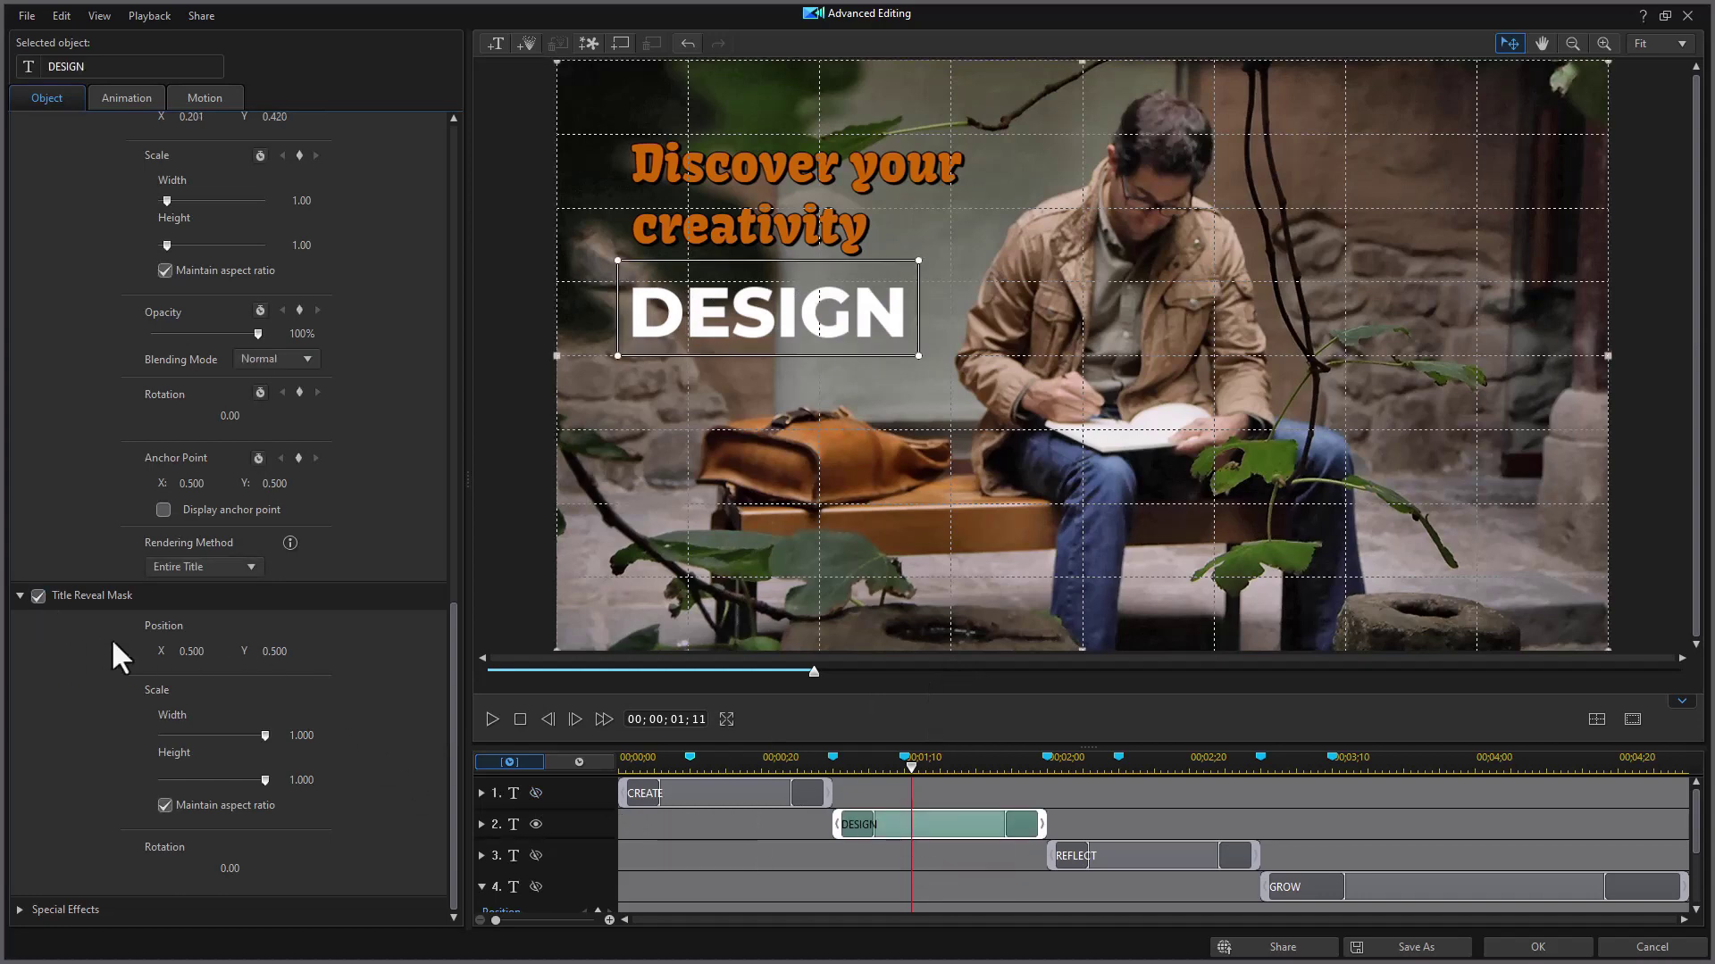
pyautogui.click(166, 804)
# Step: Size and place the DESIGN mask at 0.719 by 0.383 around the word
pyautogui.moveTo(555, 59); pyautogui.dragTo(881, 449)
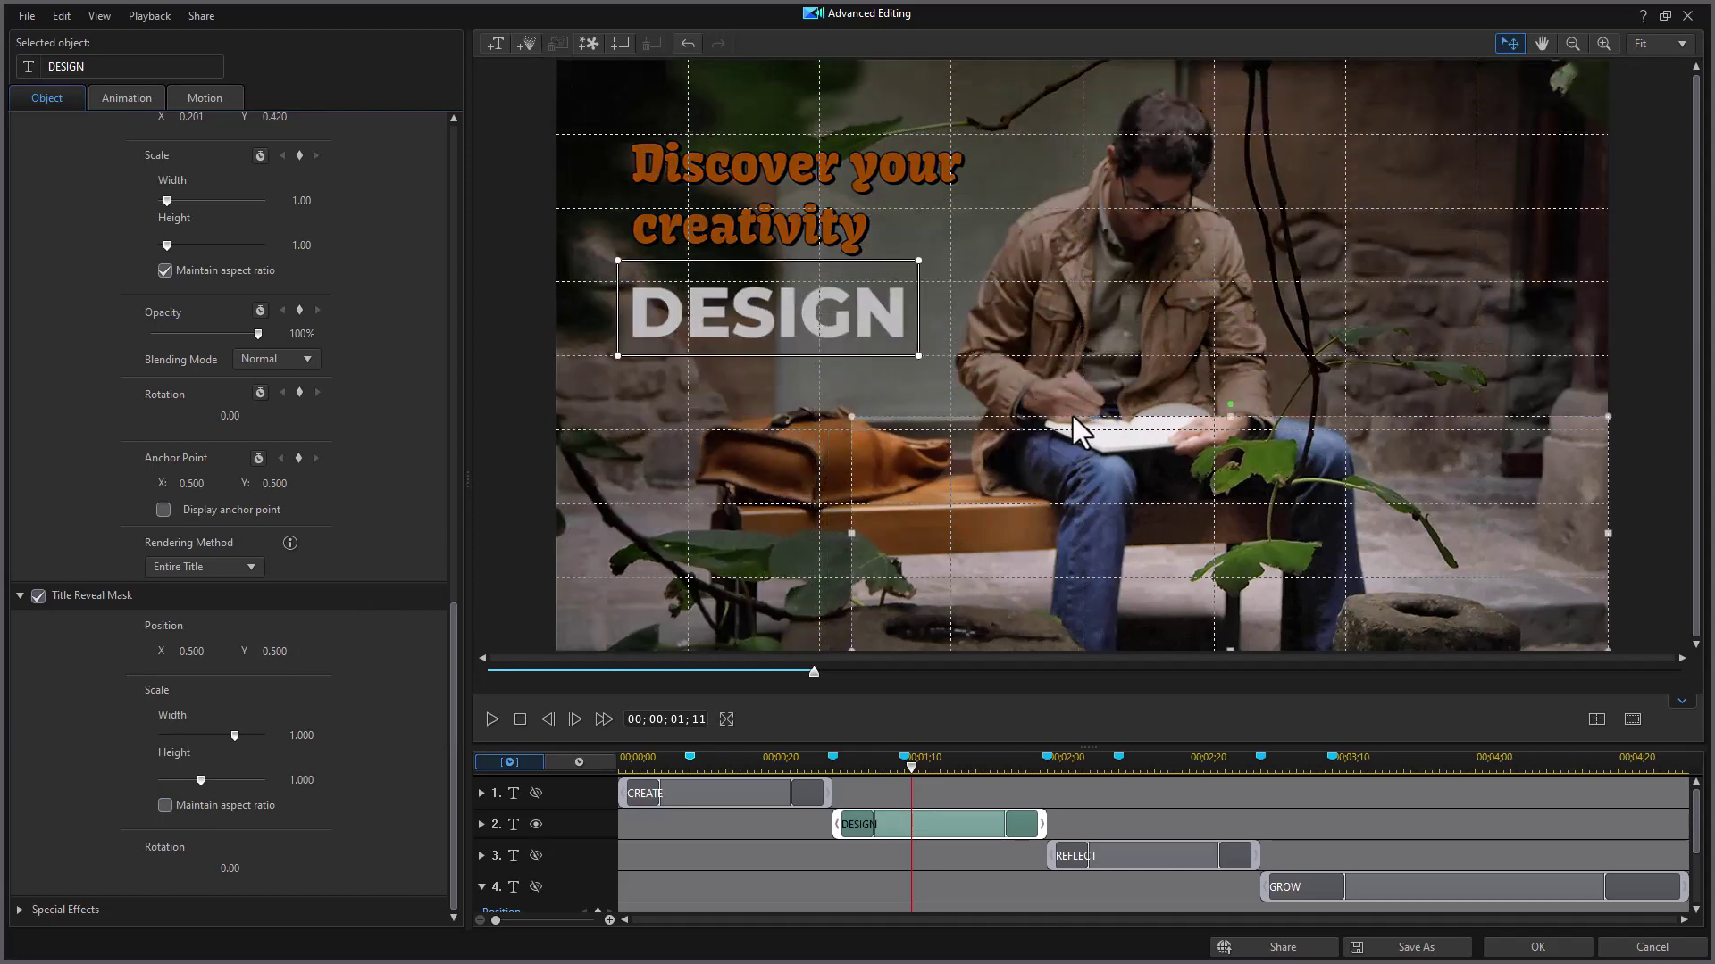
pyautogui.moveTo(1099, 410); pyautogui.dragTo(783, 119)
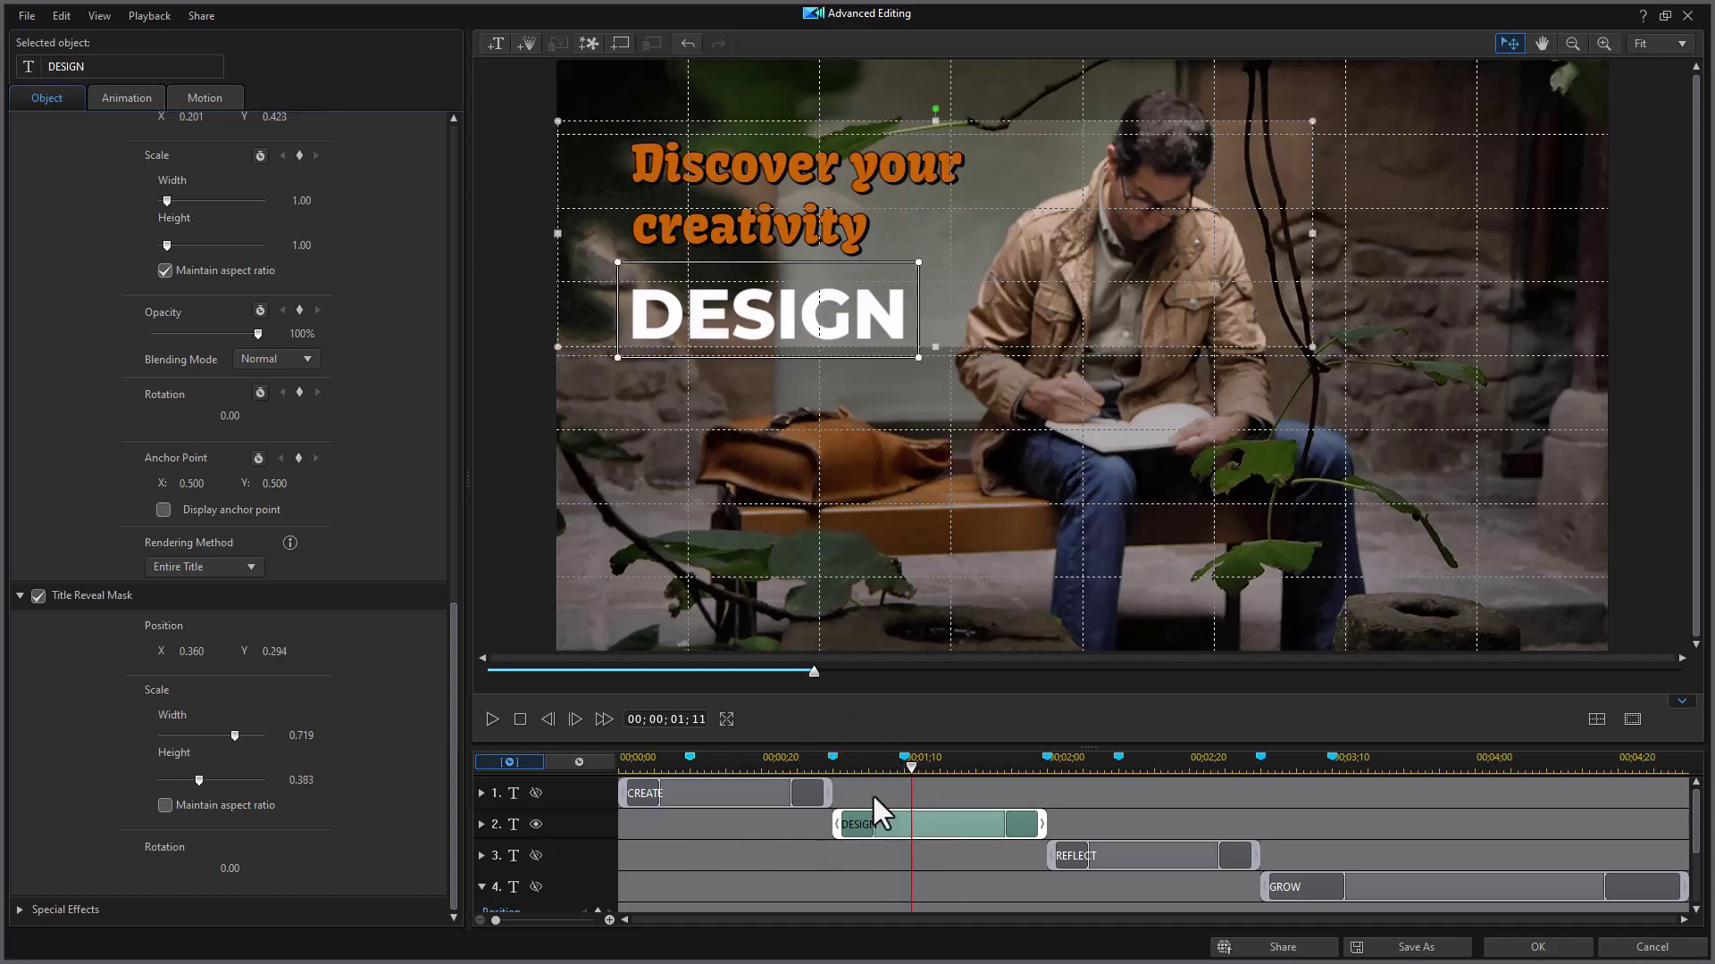
pyautogui.click(900, 756)
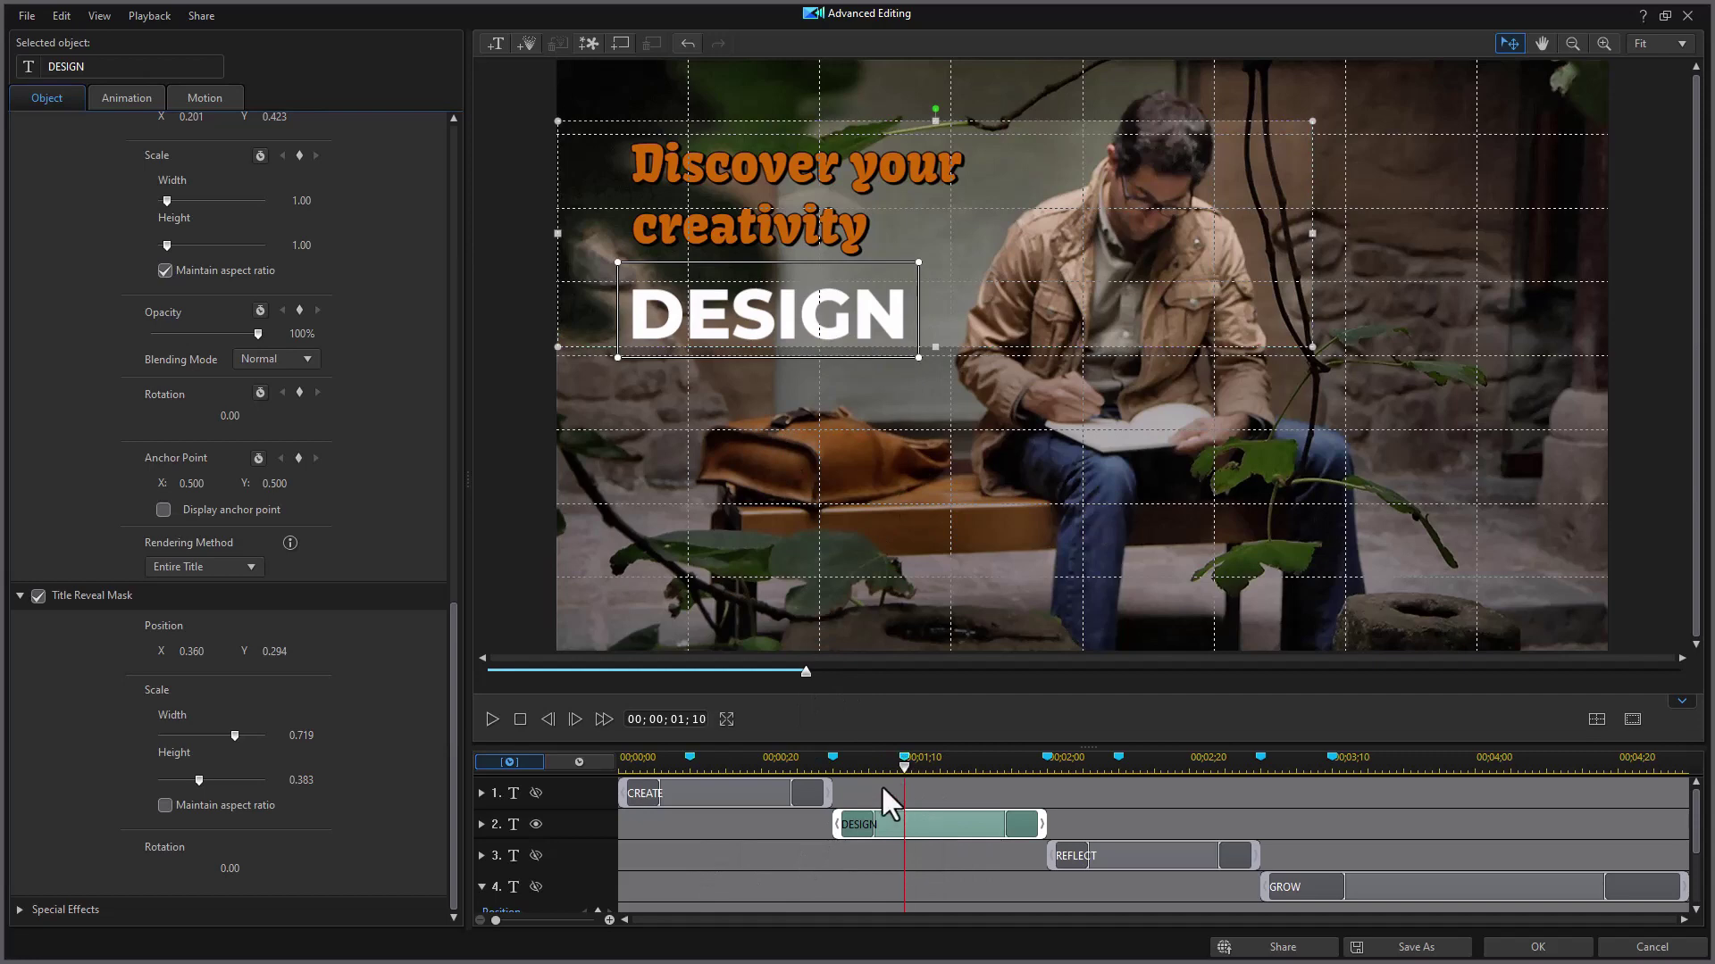
# Step: Add a DESIGN Position keyframe at 01;10 and move the playhead to 01;00
pyautogui.click(480, 823)
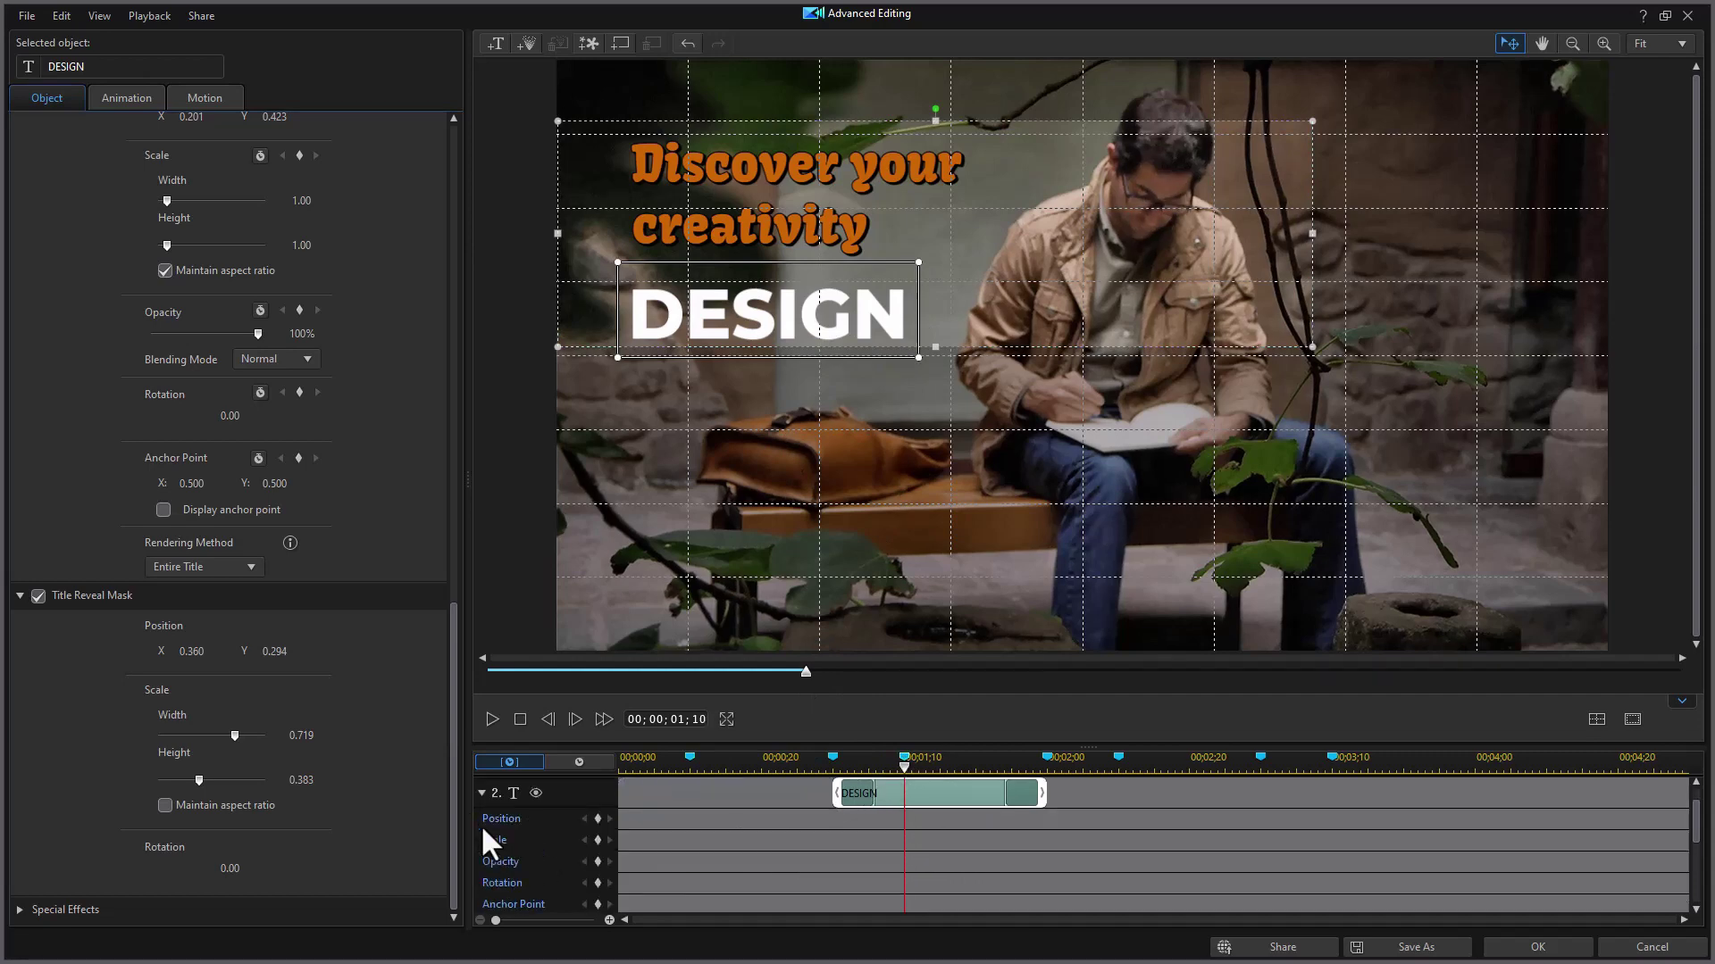
pyautogui.click(597, 818)
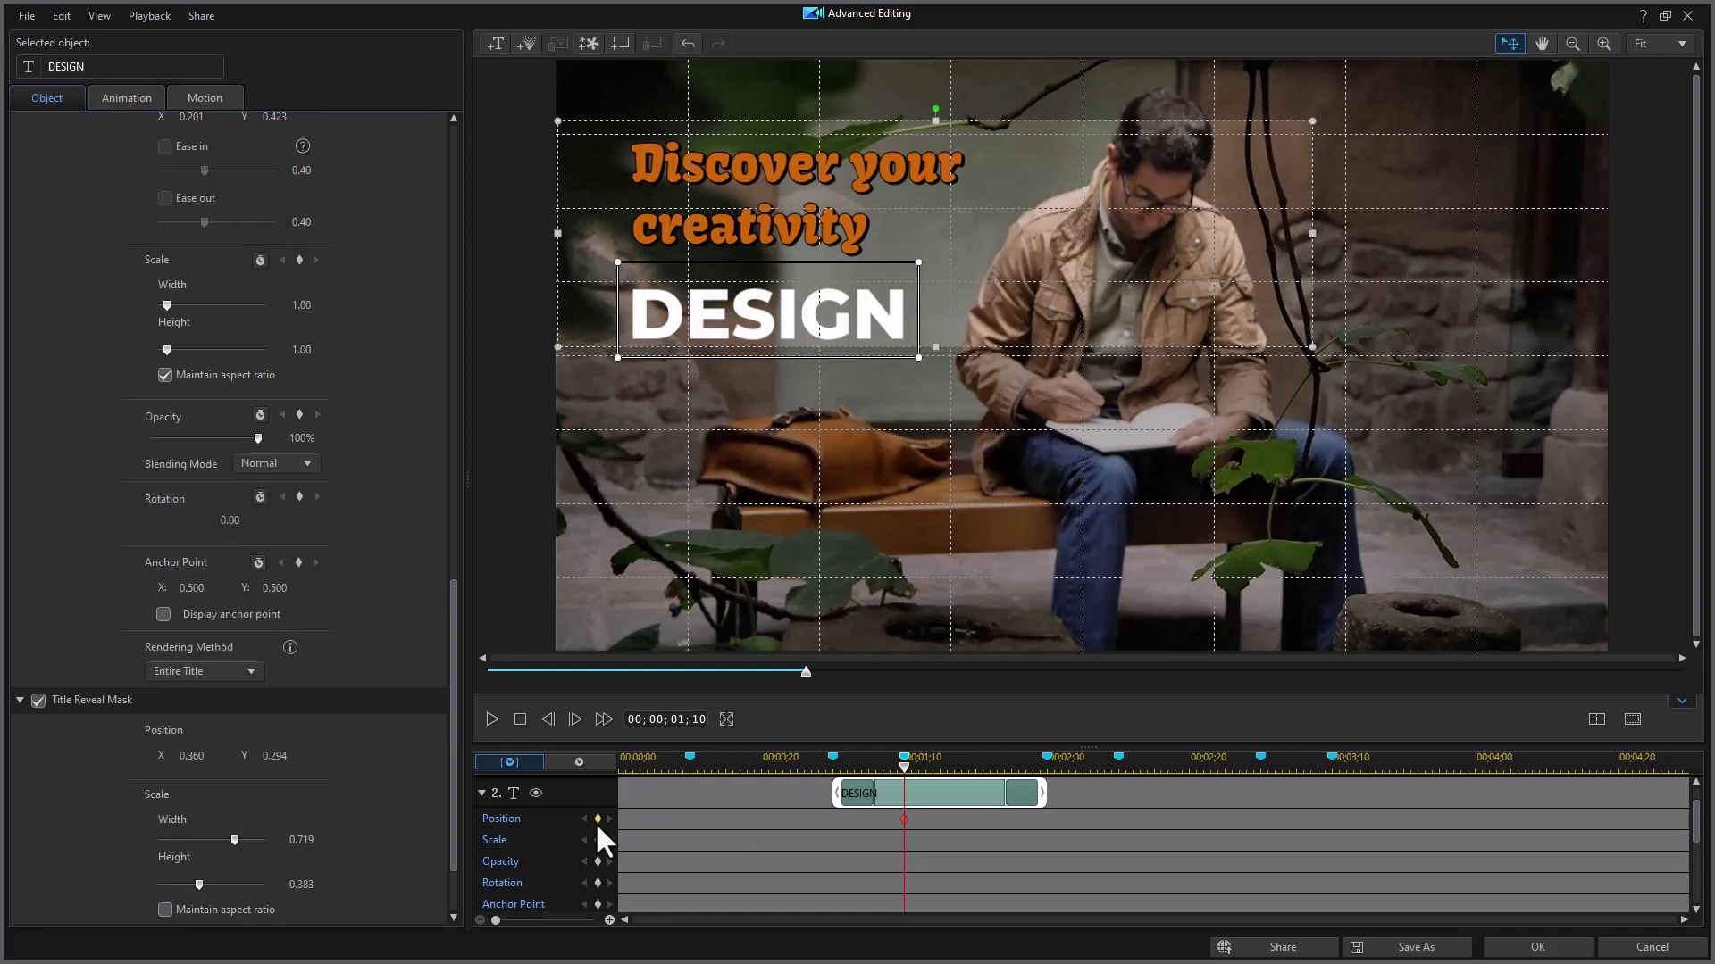
pyautogui.click(828, 757)
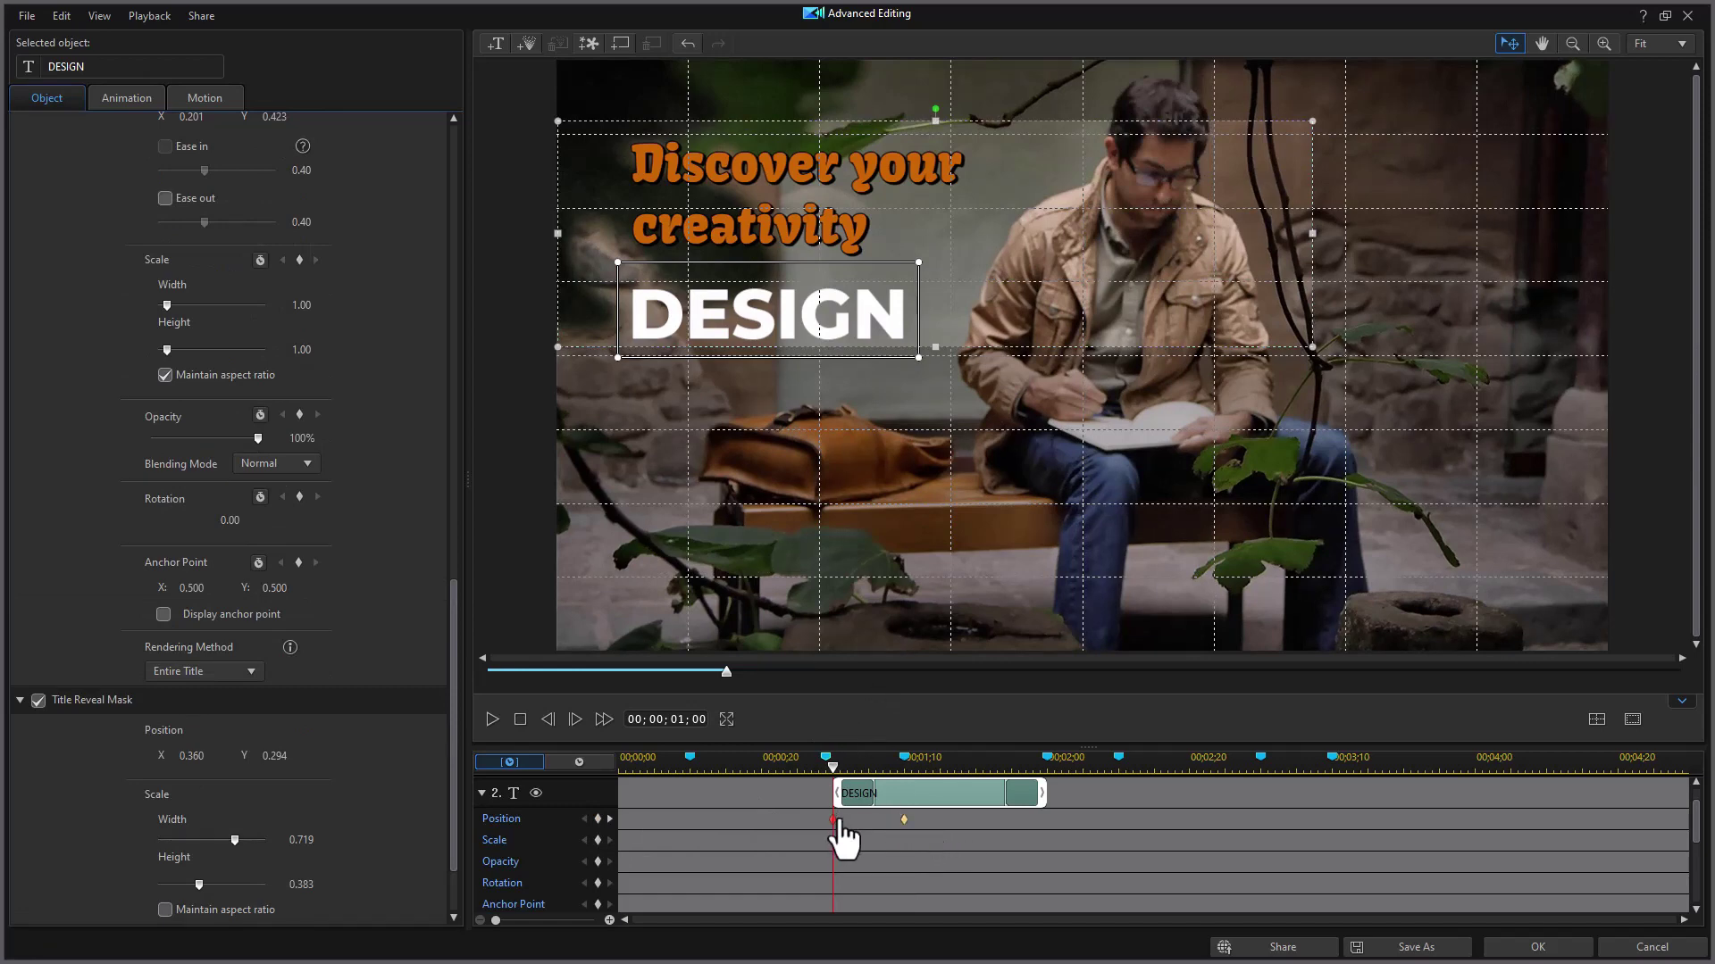
# Step: Lower DESIGN with six Down-arrow nudges to Y 0.545, below its mask
pyautogui.press('Down')
pyautogui.press('Down')
pyautogui.press('Down')
pyautogui.press('Down')
pyautogui.press('Down')
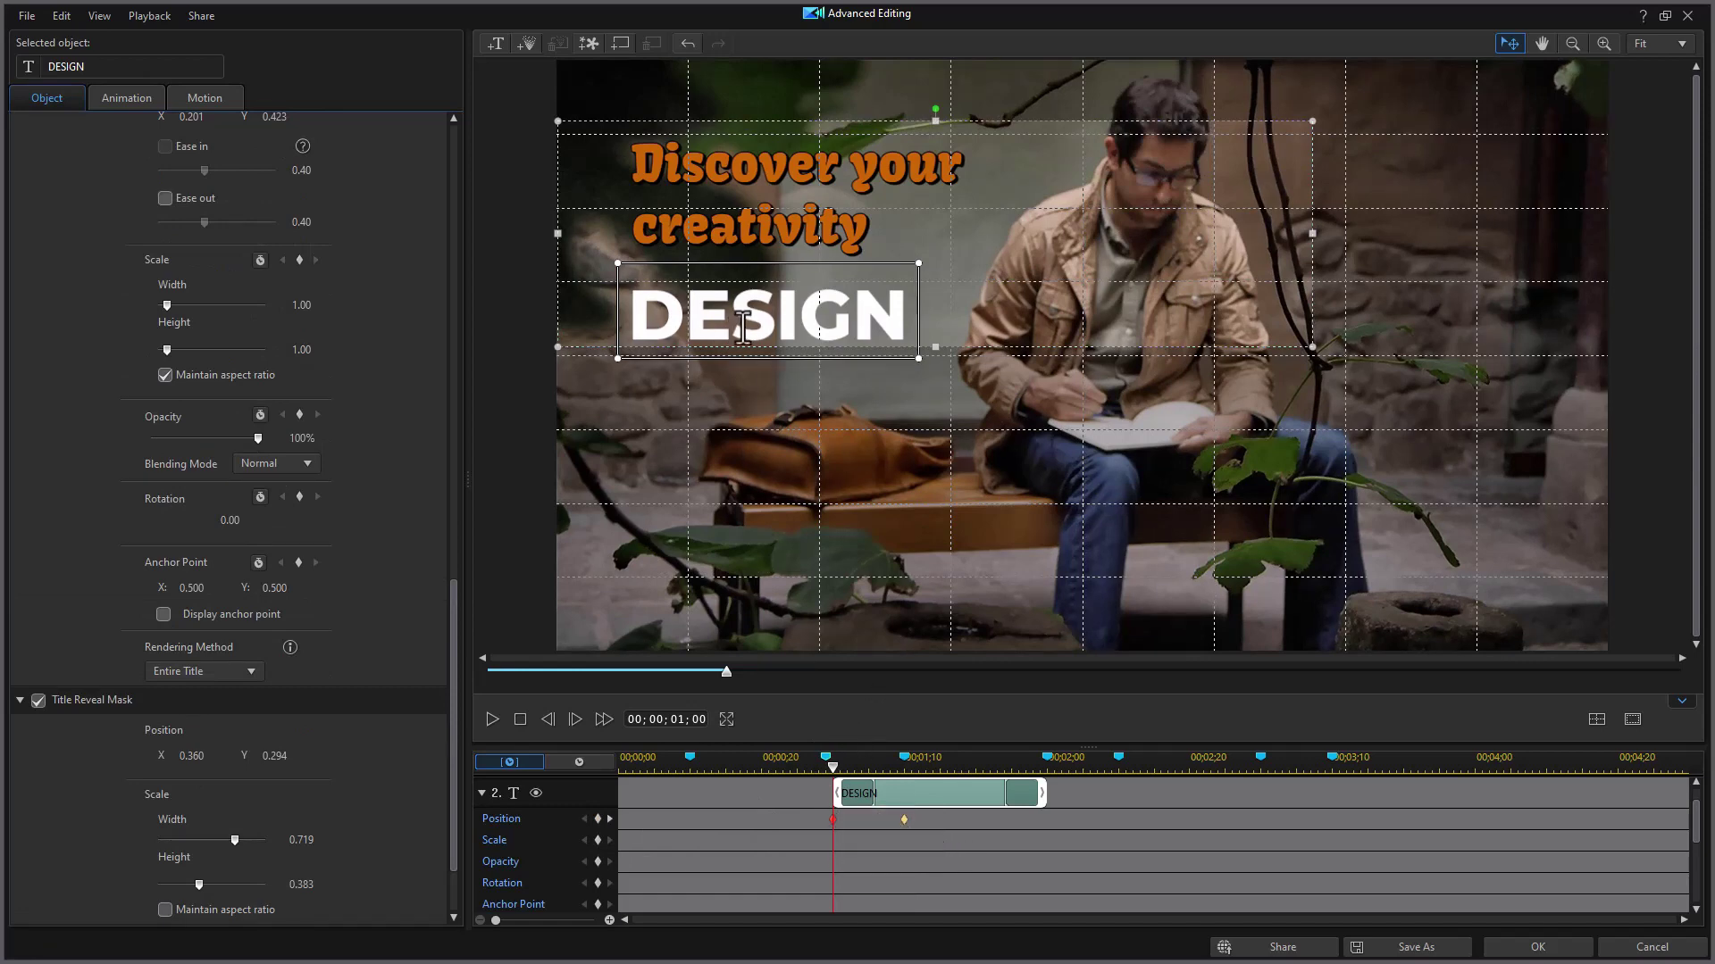
pyautogui.press('Down')
pyautogui.press('Down')
pyautogui.press('Down')
pyautogui.press('Down')
pyautogui.press('Down')
pyautogui.press('Down')
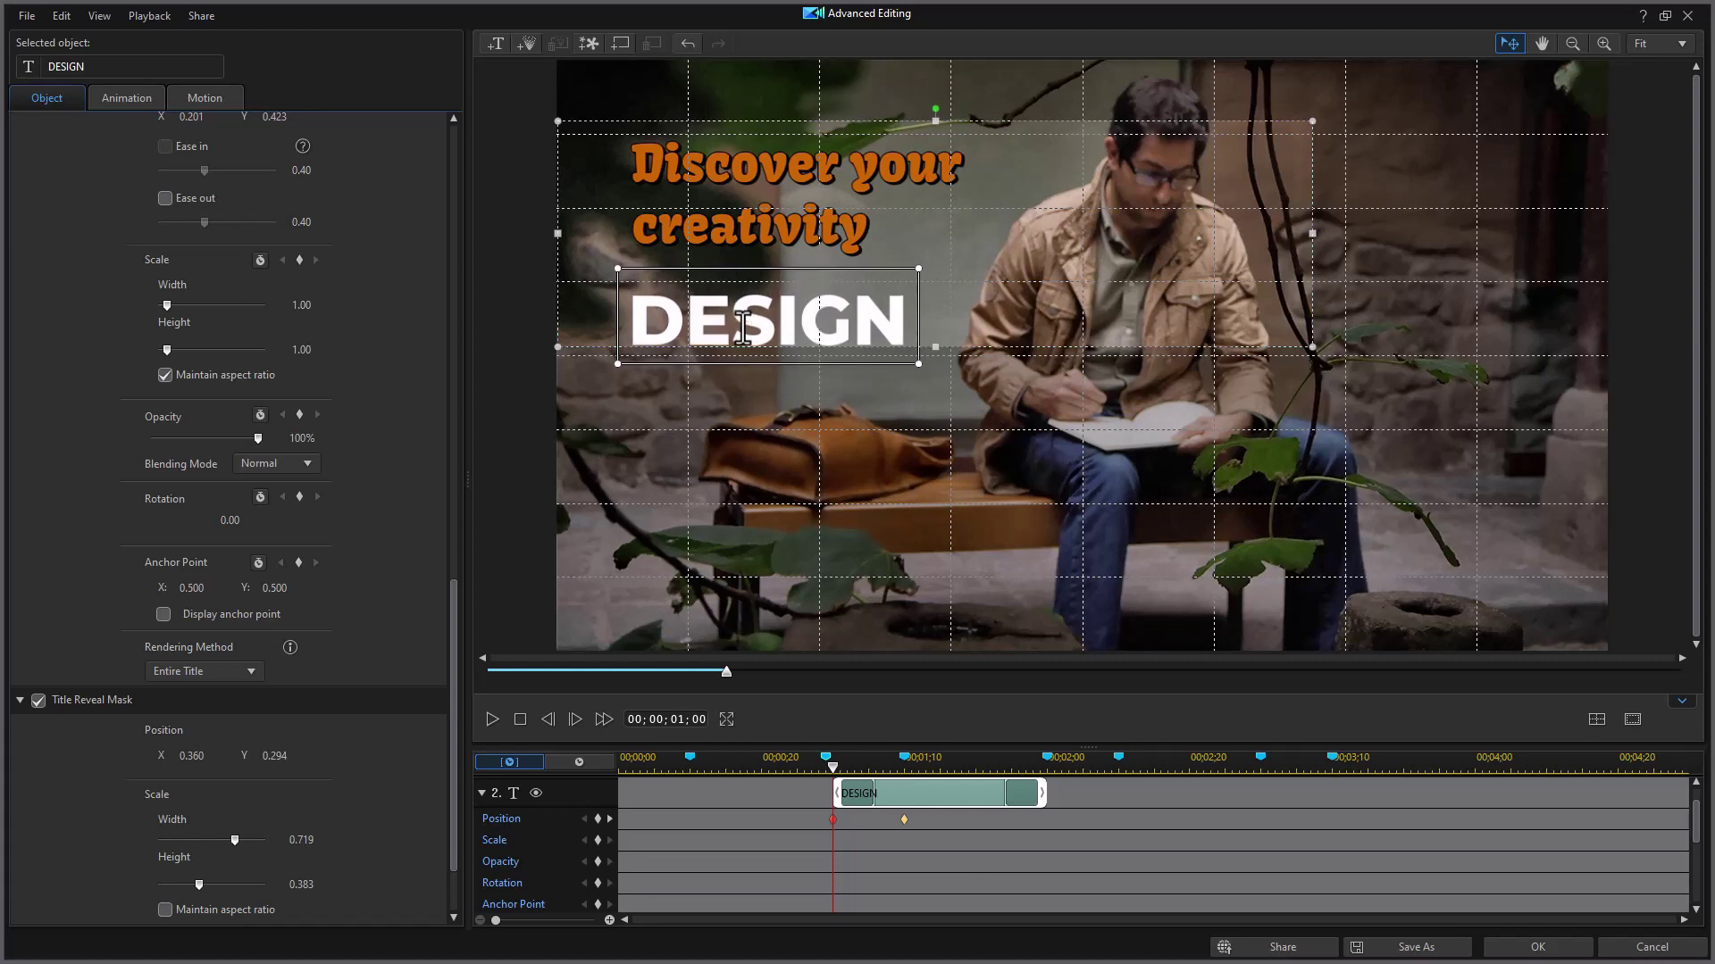
pyautogui.press('Down')
pyautogui.press('Down')
pyautogui.press('Down')
pyautogui.press('Down')
pyautogui.press('Down')
pyautogui.press('Down')
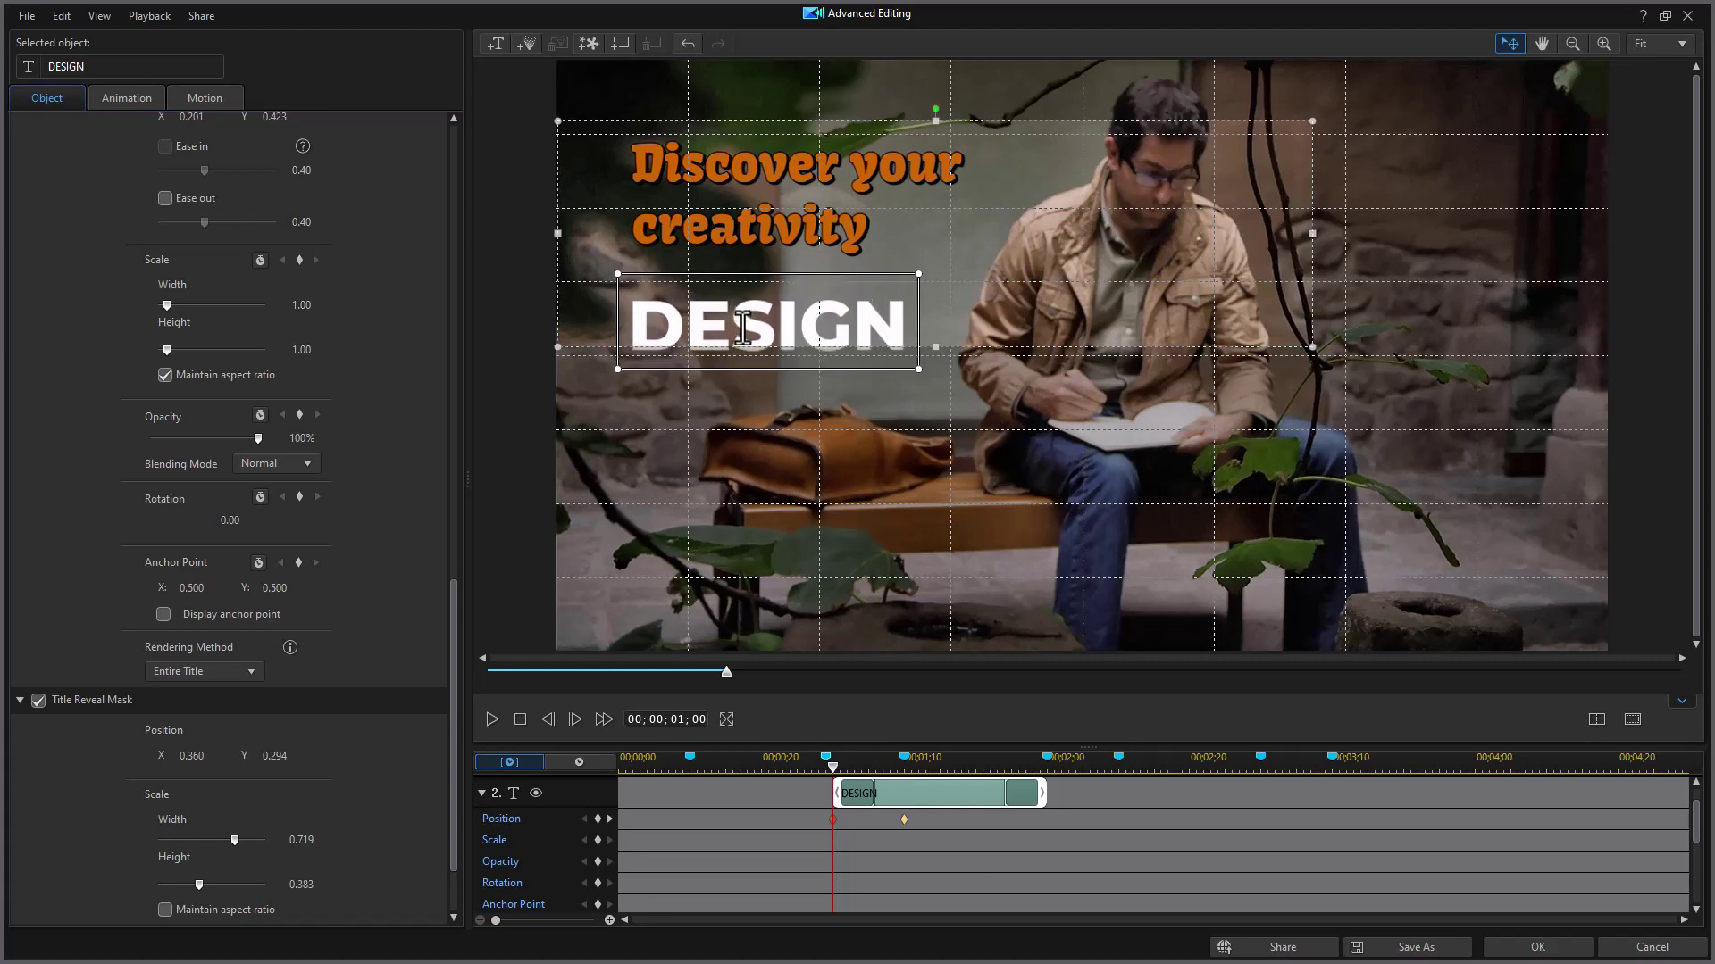
pyautogui.press('Down')
pyautogui.press('Down')
pyautogui.press('Down')
pyautogui.press('Down')
pyautogui.press('Down')
pyautogui.press('Down')
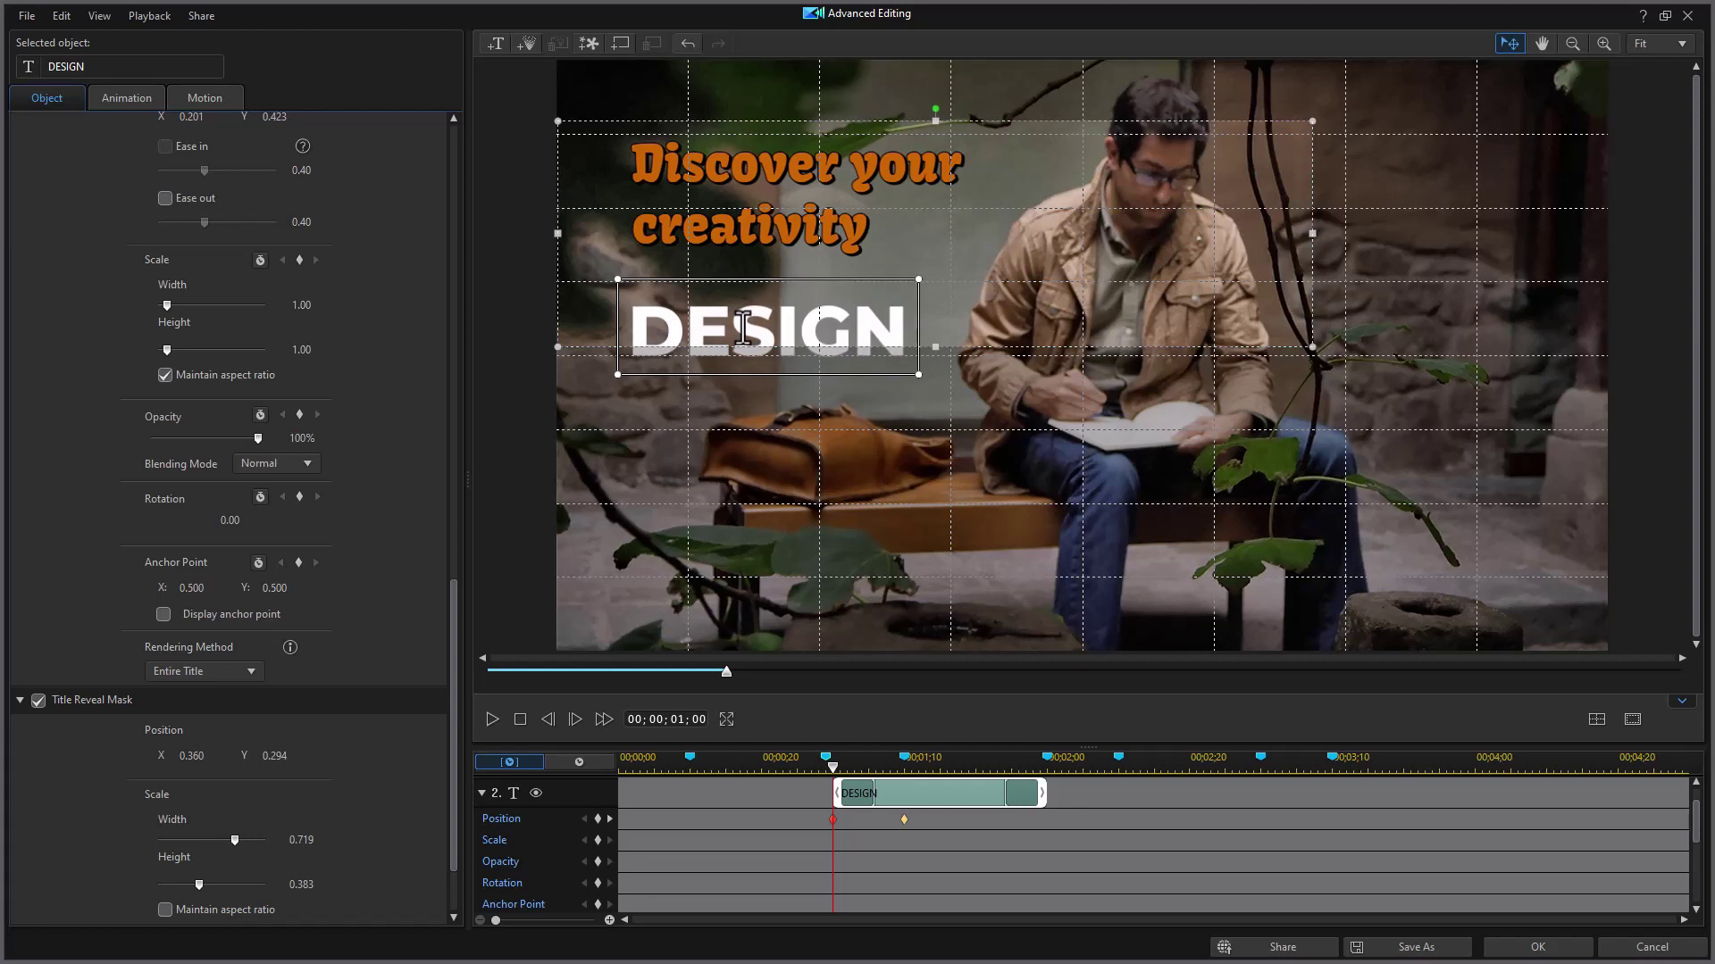
pyautogui.press('Down')
pyautogui.press('Down')
pyautogui.press('Down')
pyautogui.press('Down')
pyautogui.press('Down')
pyautogui.press('Down')
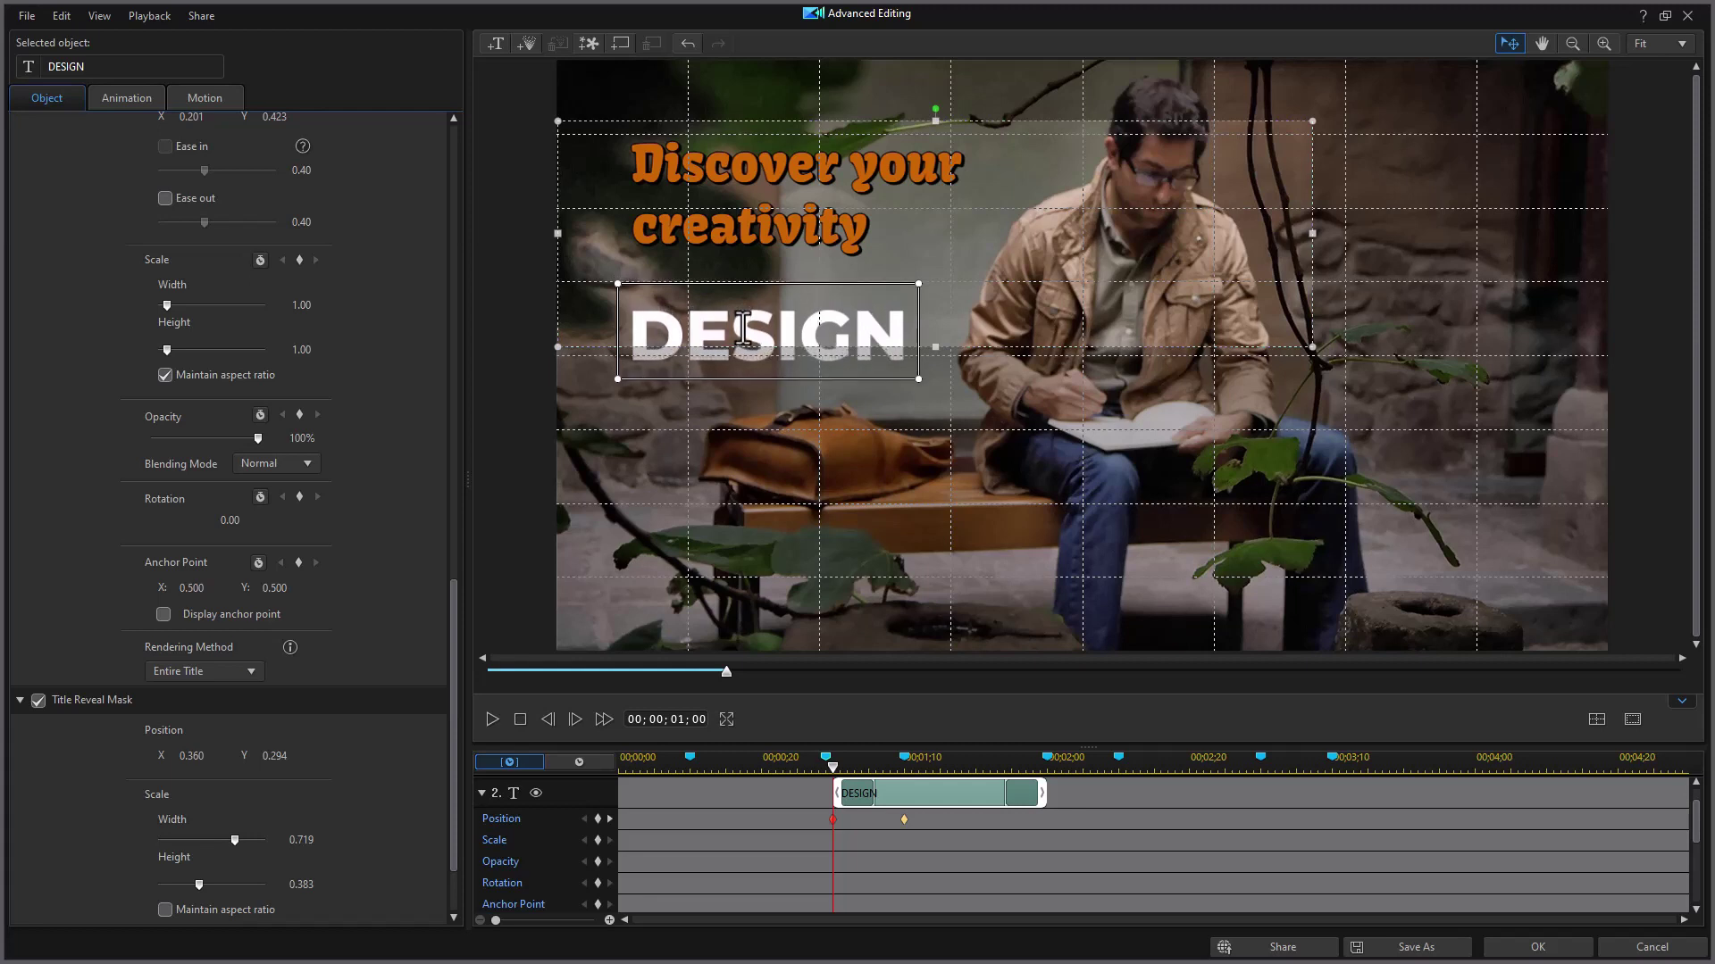
pyautogui.press('Down')
pyautogui.press('Down')
pyautogui.press('Down')
pyautogui.press('Down')
pyautogui.press('Down')
pyautogui.press('Down')
pyautogui.press('Down')
pyautogui.press('Down')
pyautogui.press('Down')
pyautogui.press('Down')
pyautogui.press('Down')
pyautogui.press('Down')
pyautogui.press('Down')
pyautogui.press('Down')
pyautogui.press('Down')
pyautogui.press('Down')
pyautogui.press('Down')
pyautogui.press('Down')
pyautogui.press('Down')
pyautogui.press('Down')
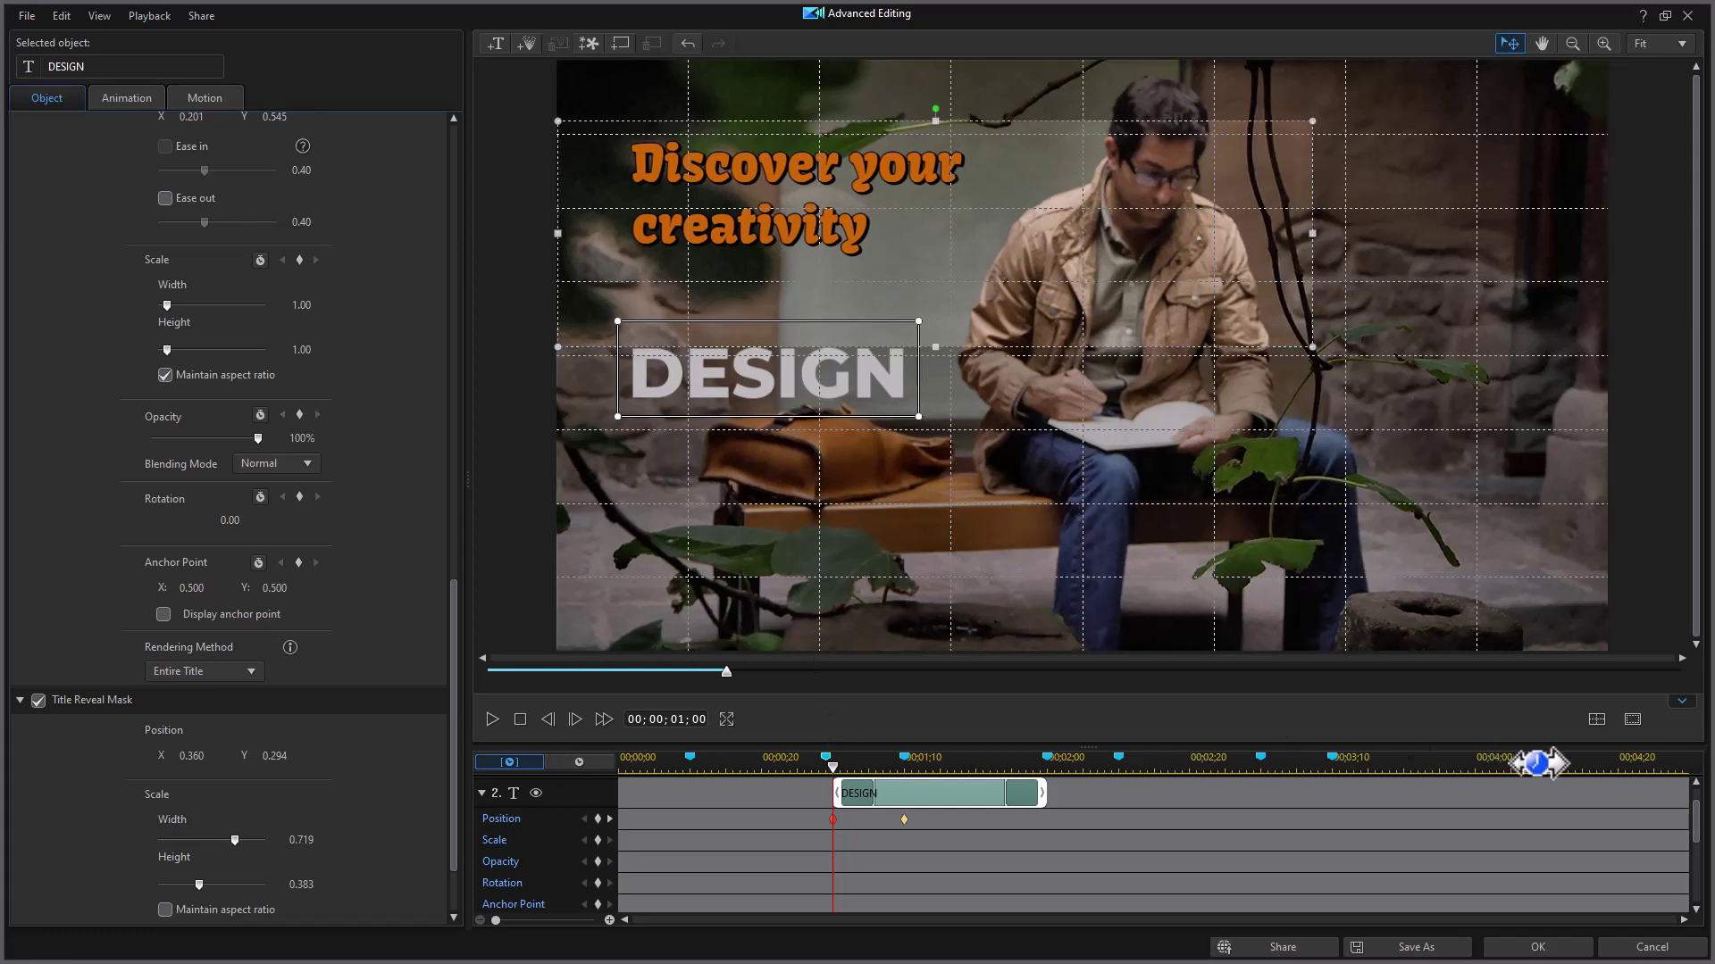
pyautogui.moveTo(1695, 833); pyautogui.dragTo(1687, 797)
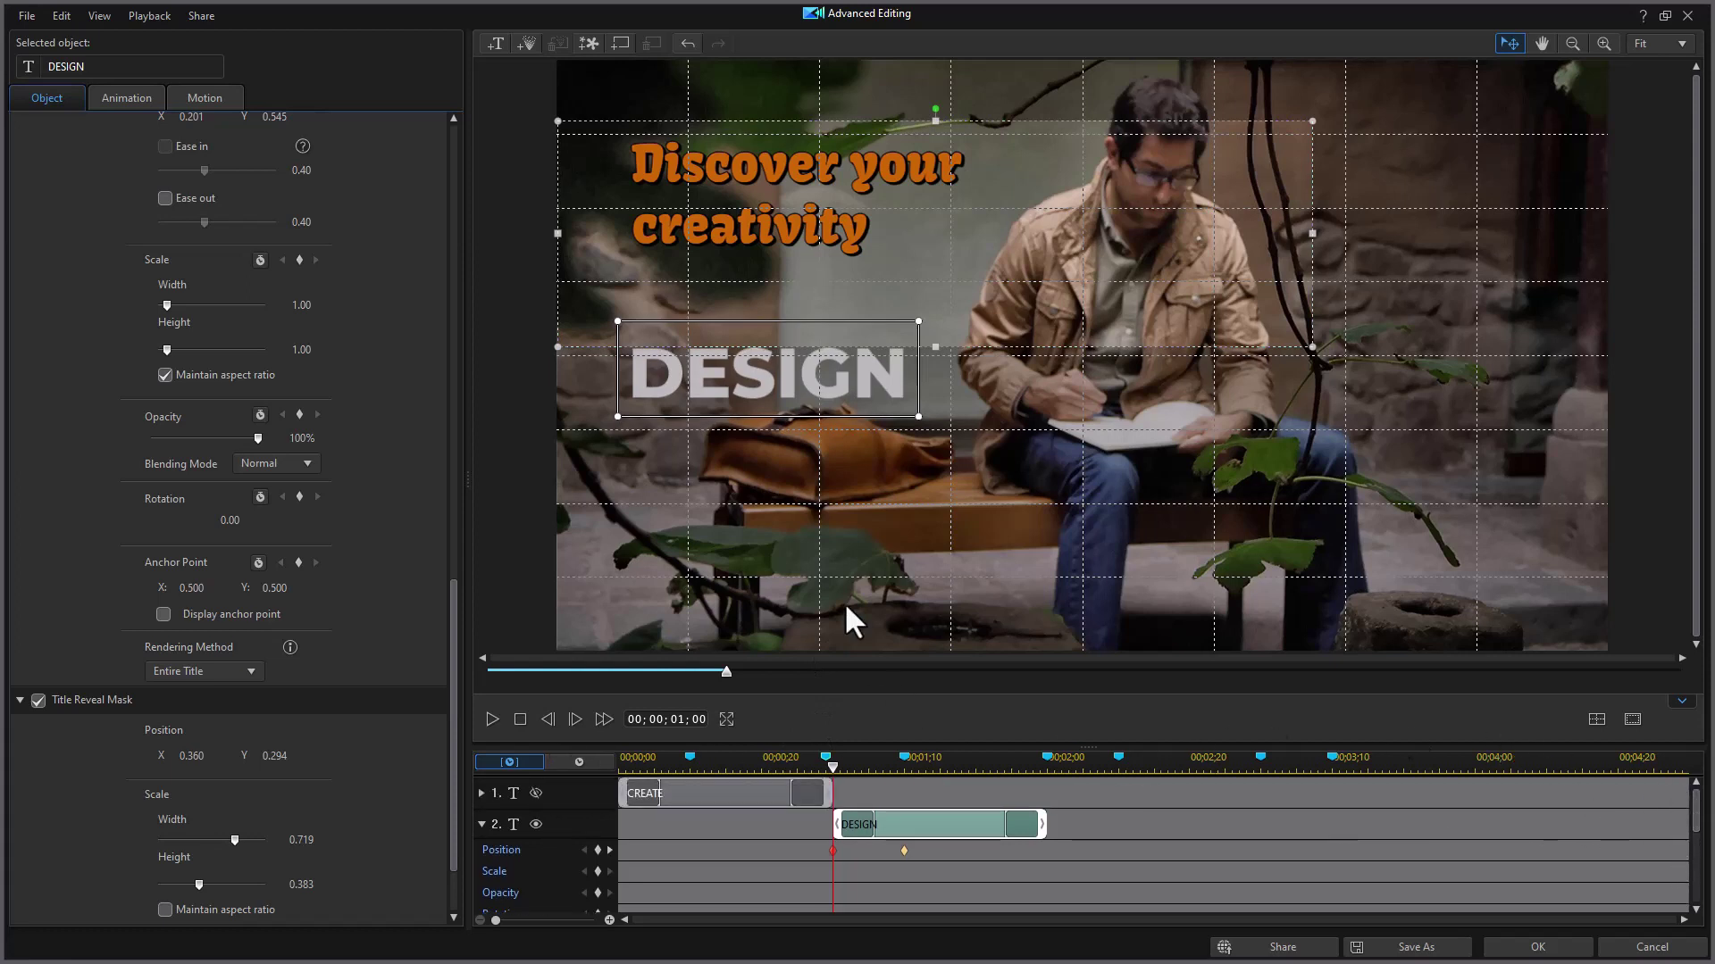
# Step: Preview from 0 to 00;00;01;28, watching CREATE give way to DESIGN rising in
pyautogui.click(482, 822)
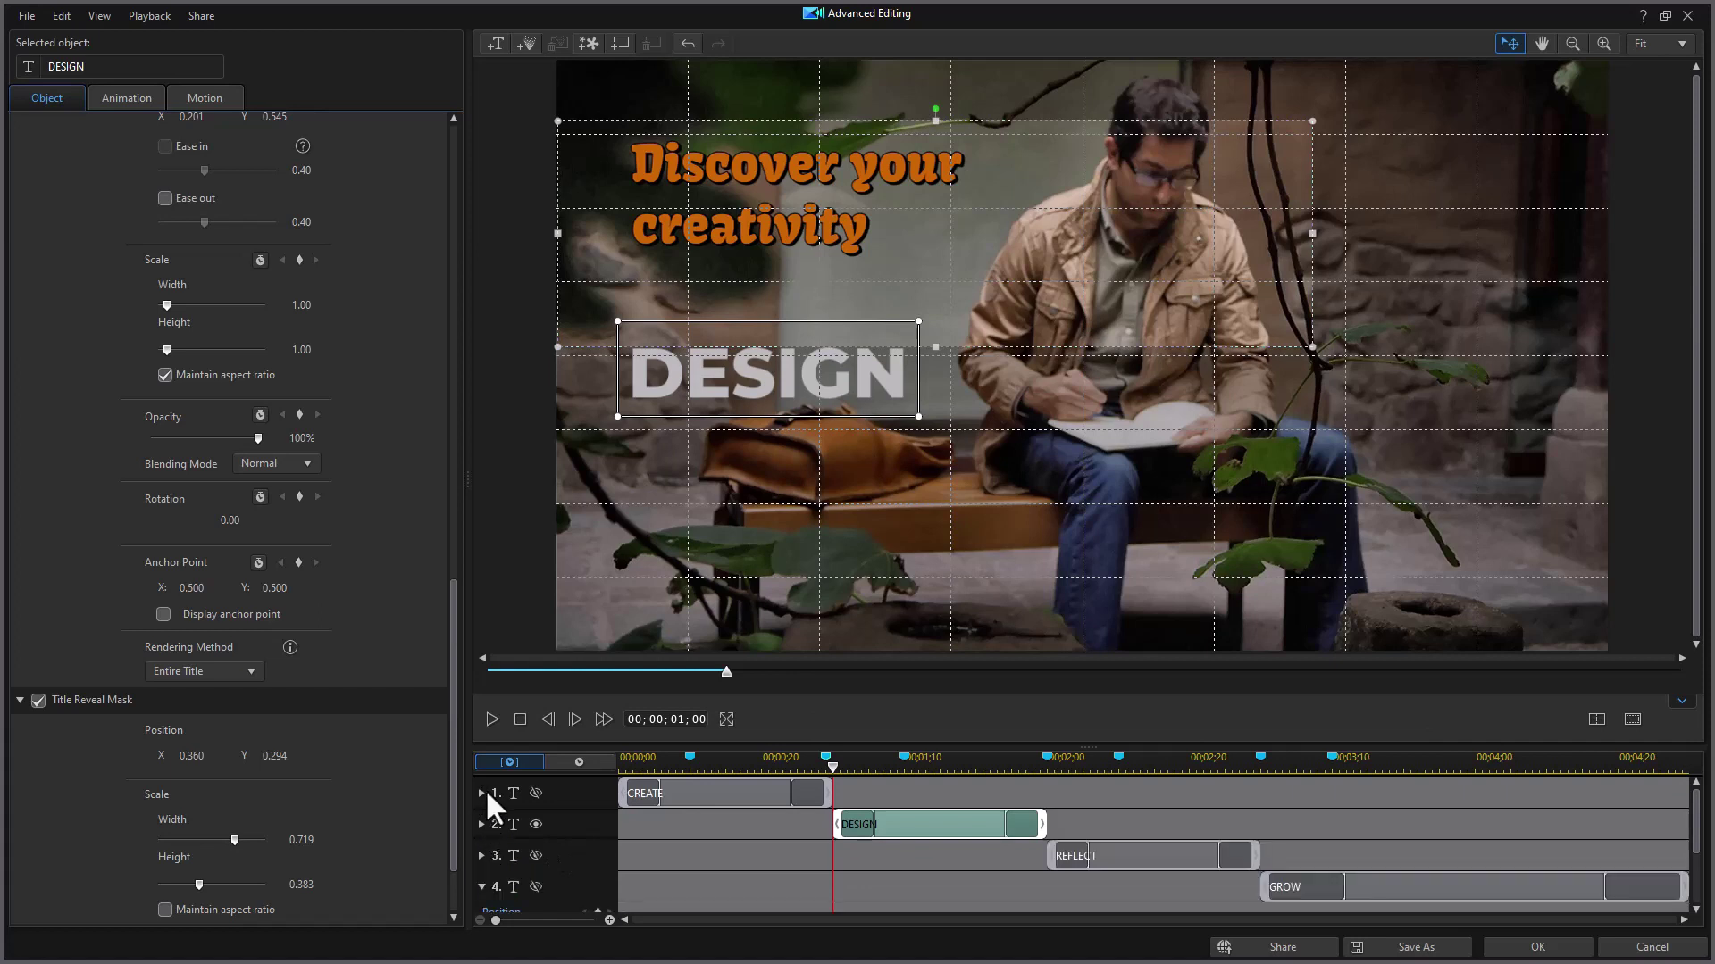
pyautogui.click(481, 792)
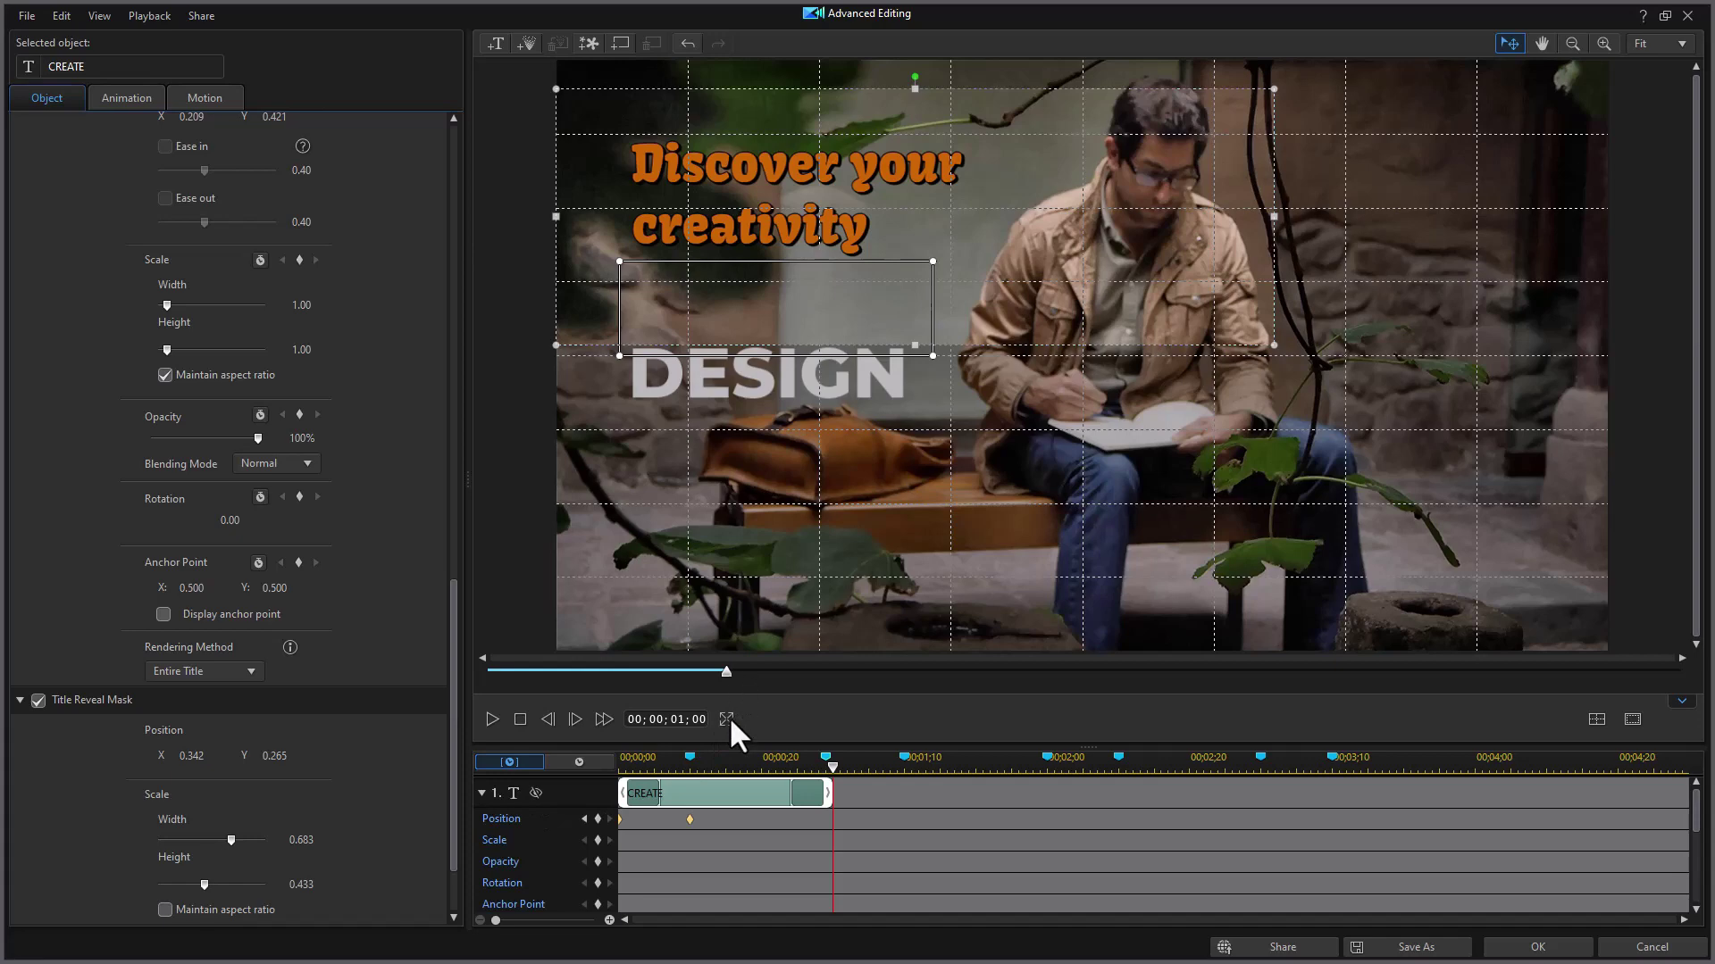
pyautogui.moveTo(727, 679); pyautogui.dragTo(421, 693)
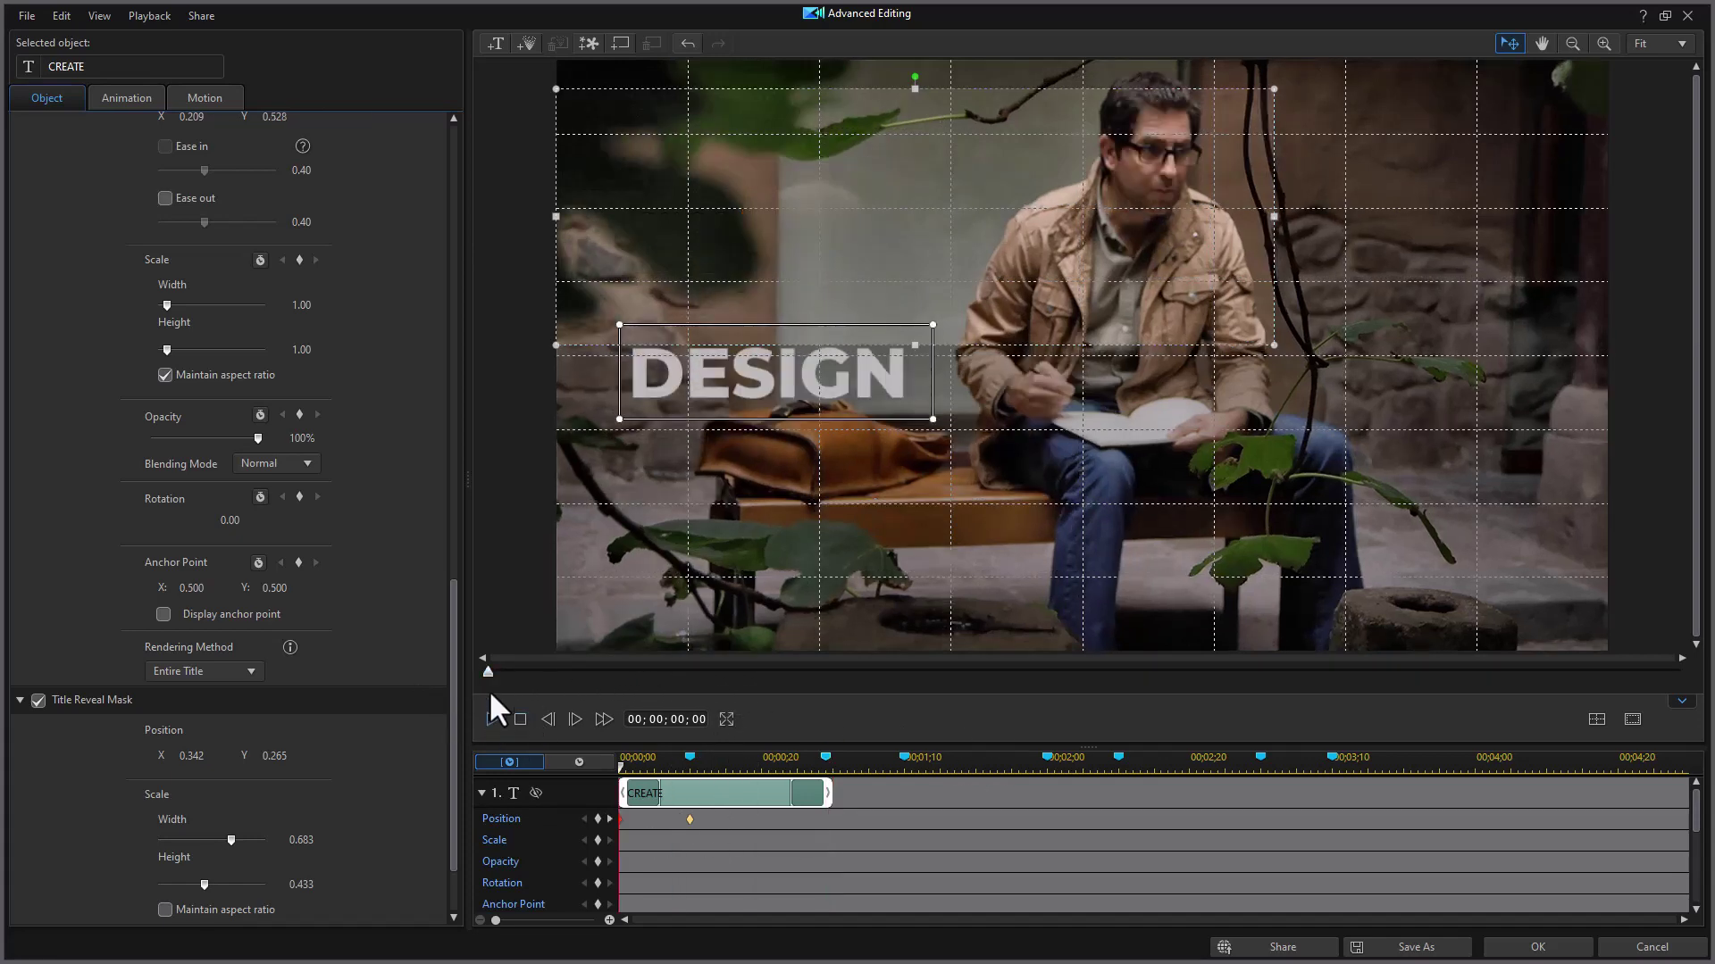
pyautogui.click(490, 710)
pyautogui.moveTo(494, 675); pyautogui.dragTo(444, 690)
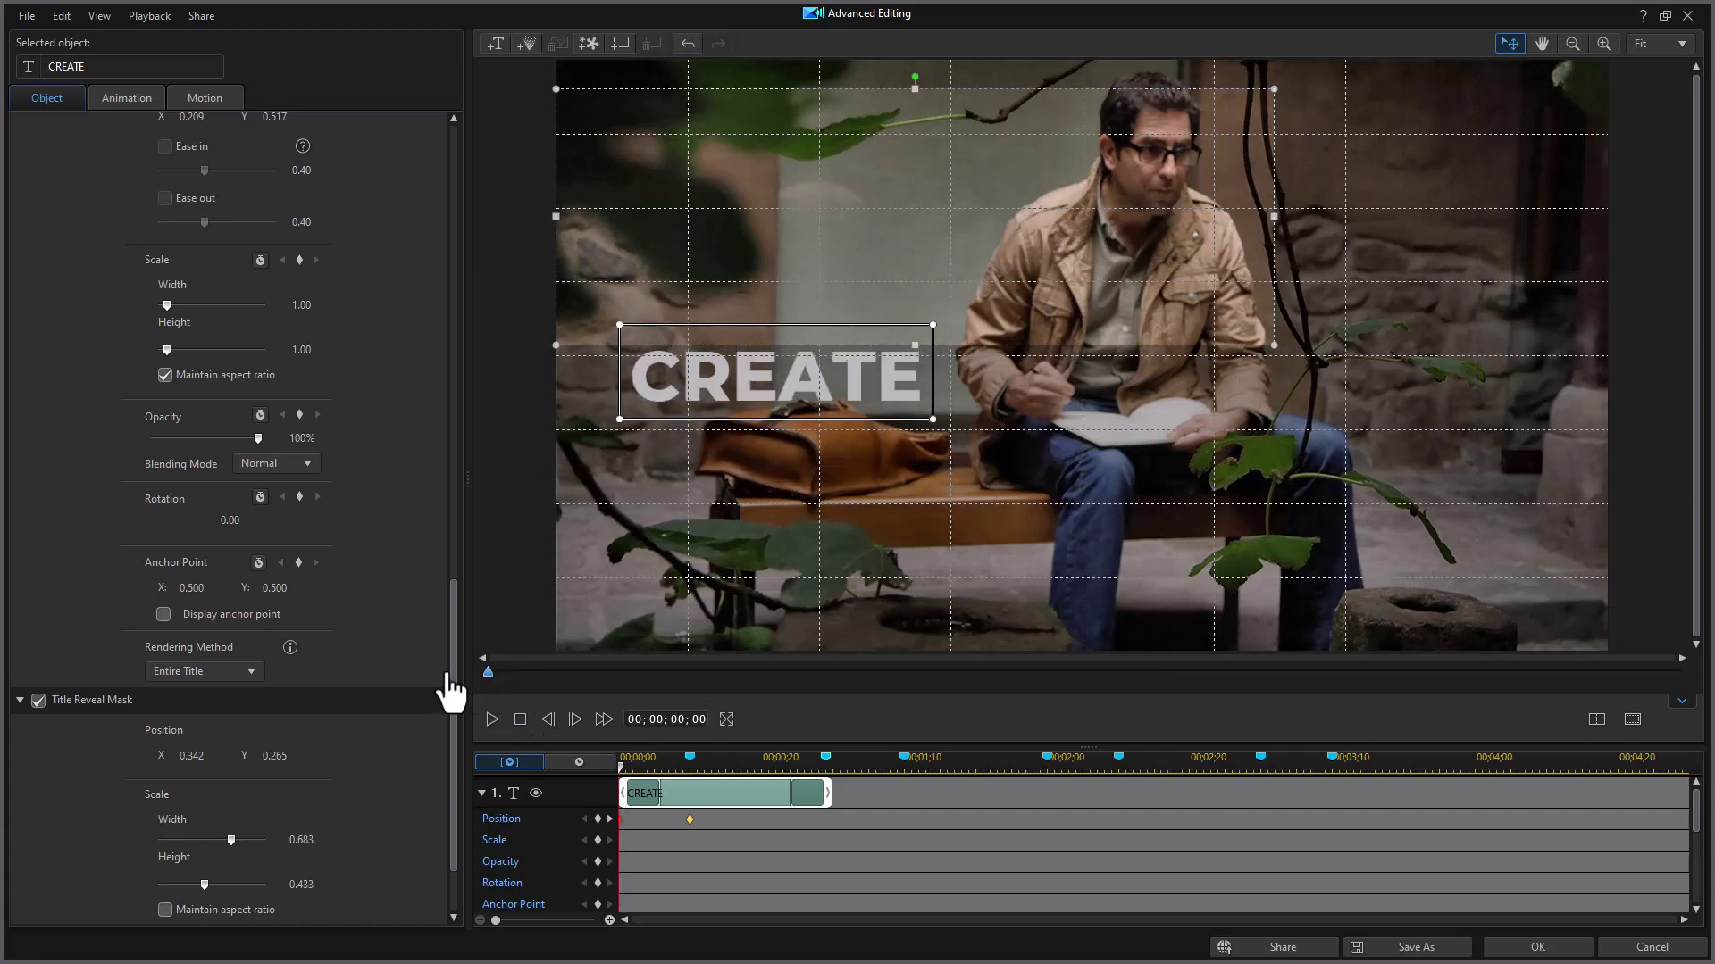
pyautogui.click(490, 714)
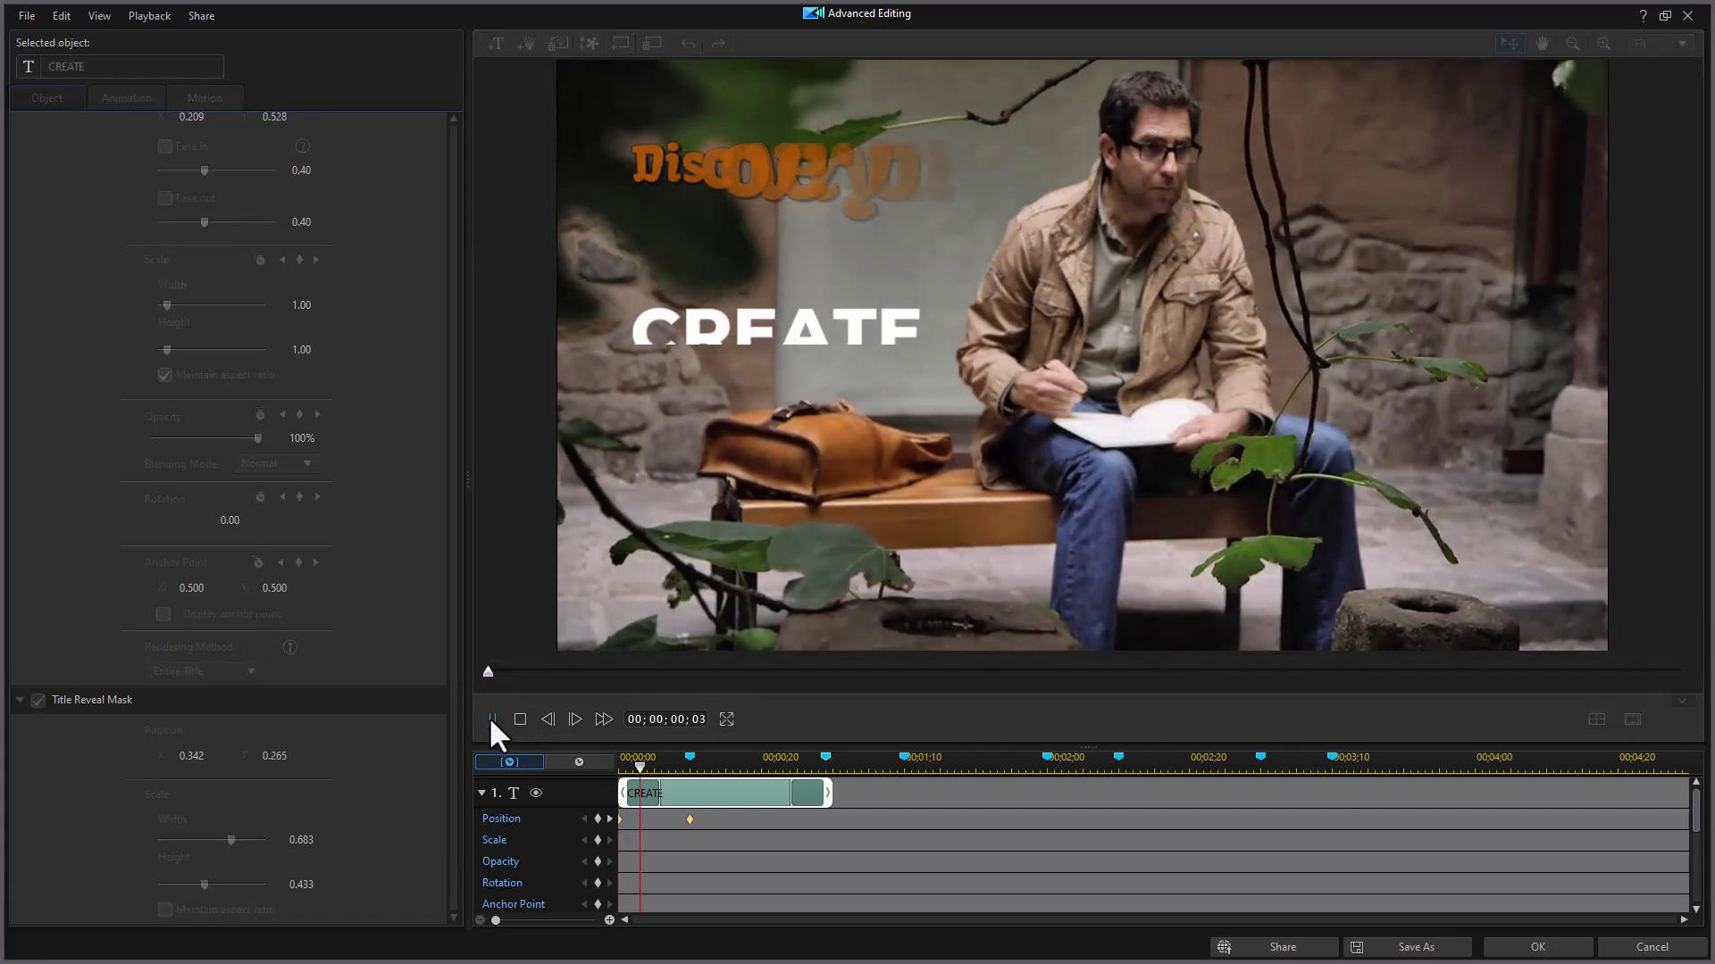
pyautogui.click(490, 717)
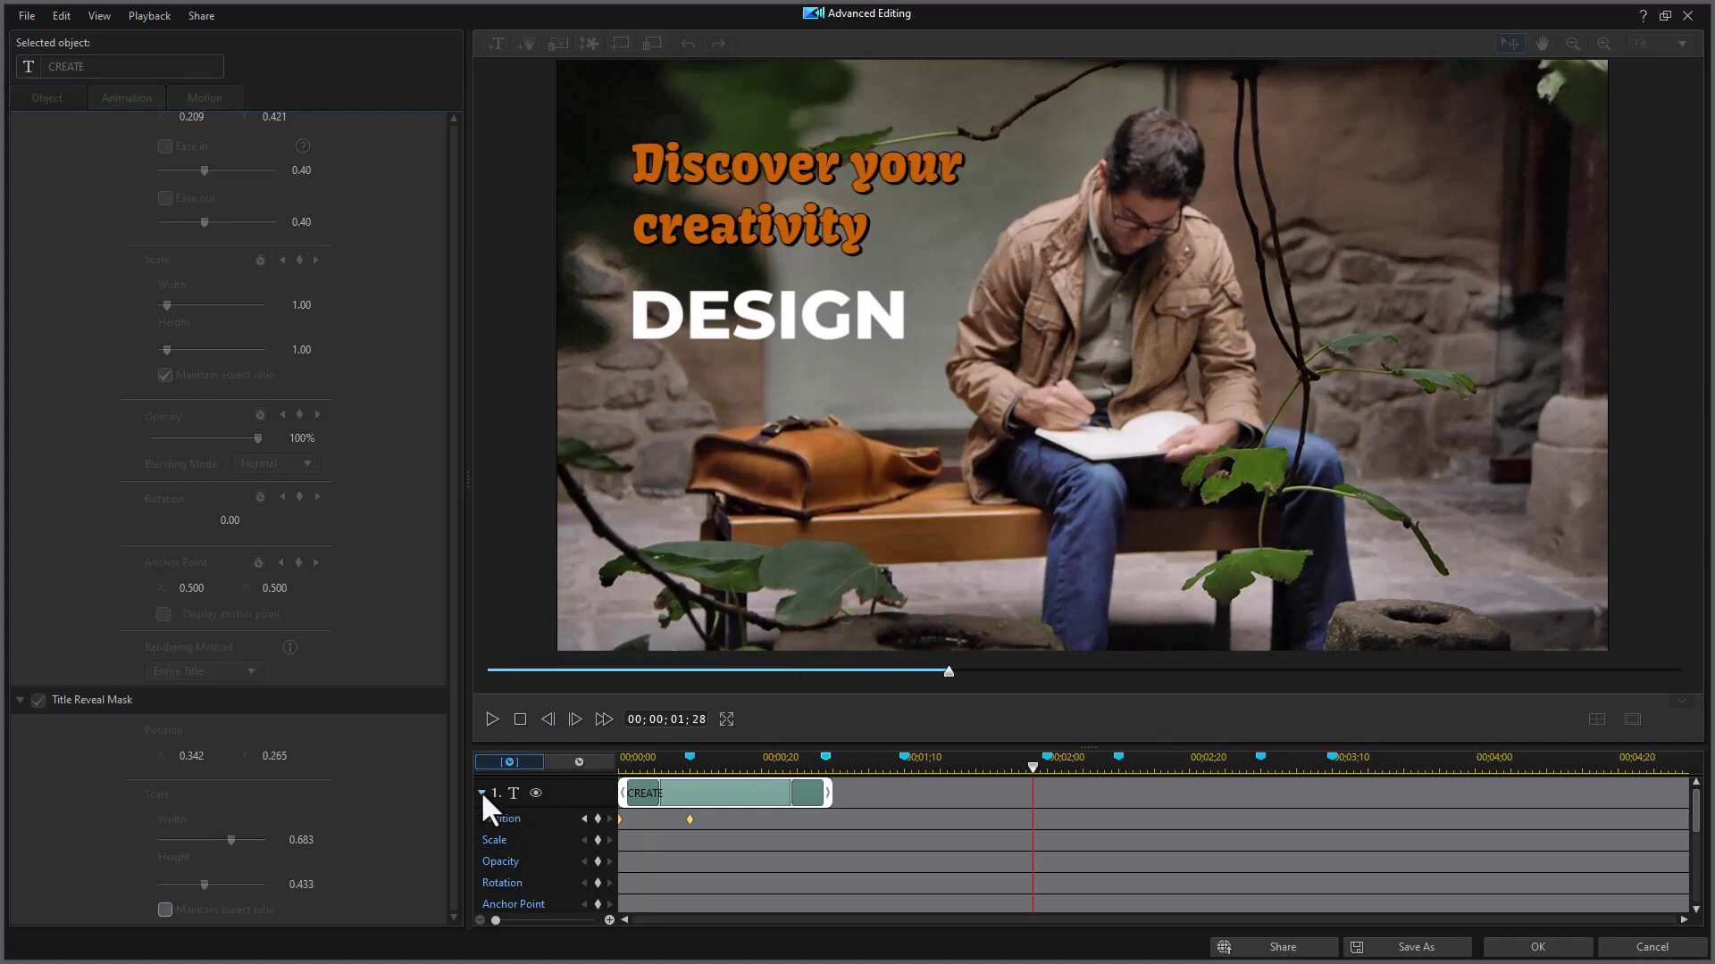
pyautogui.click(481, 792)
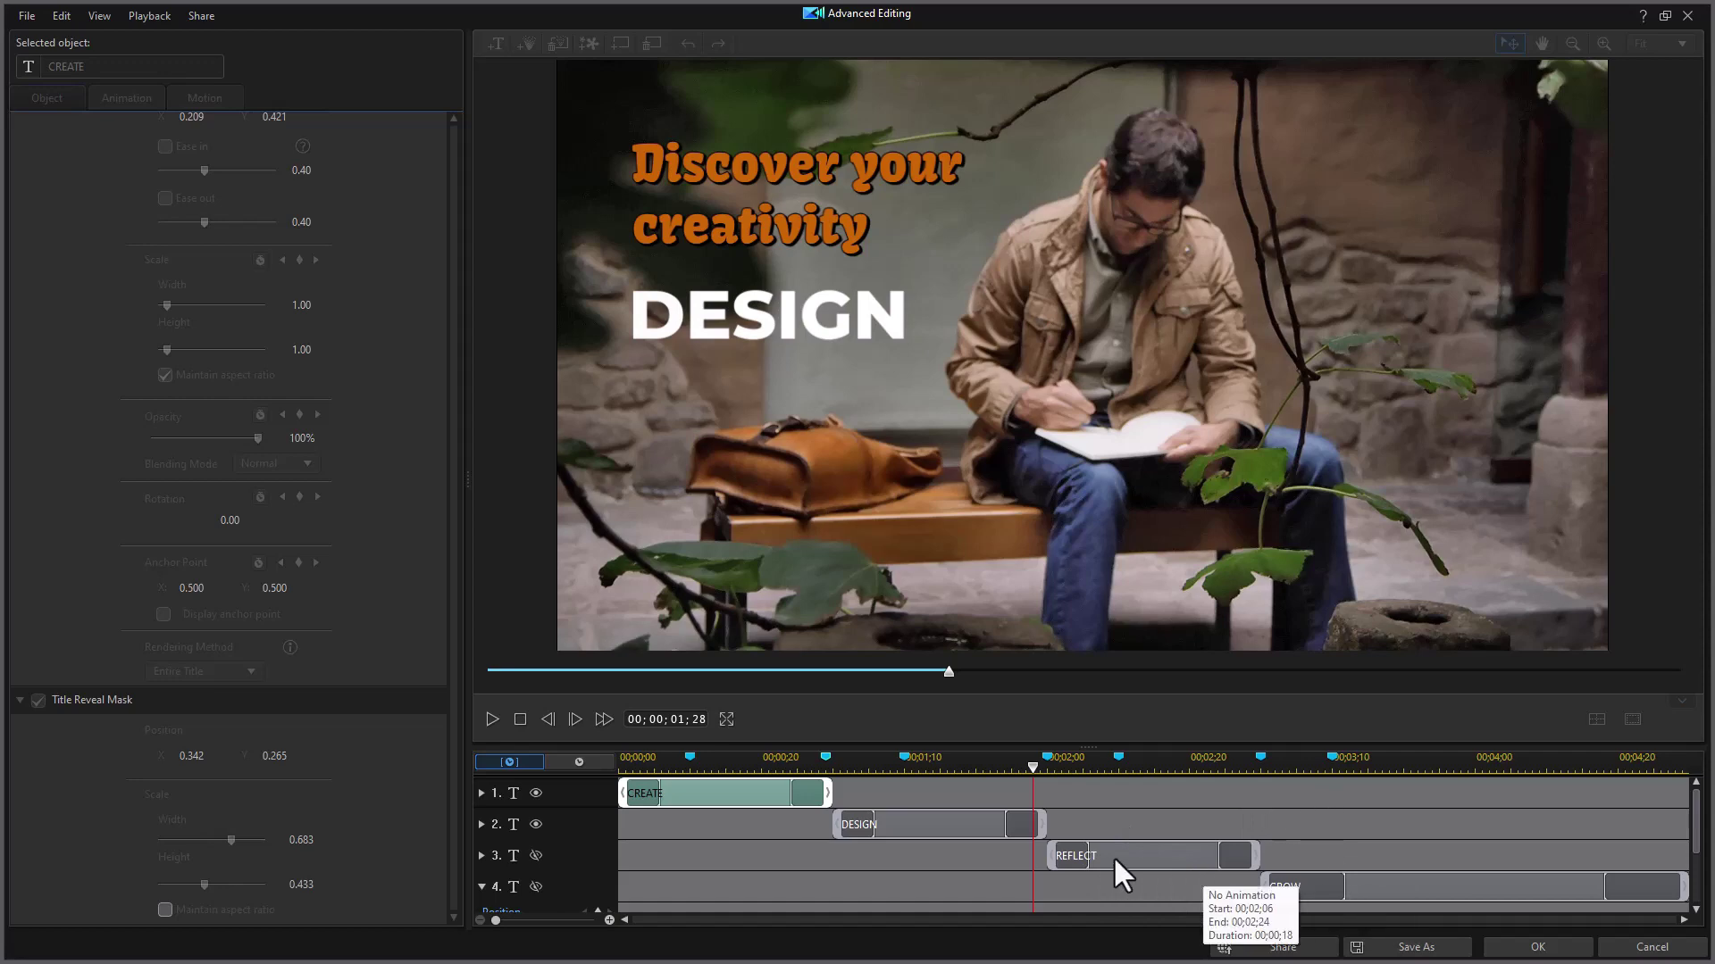
# Step: Select the GROW title clip and play then pause the title sequence
pyautogui.click(1473, 887)
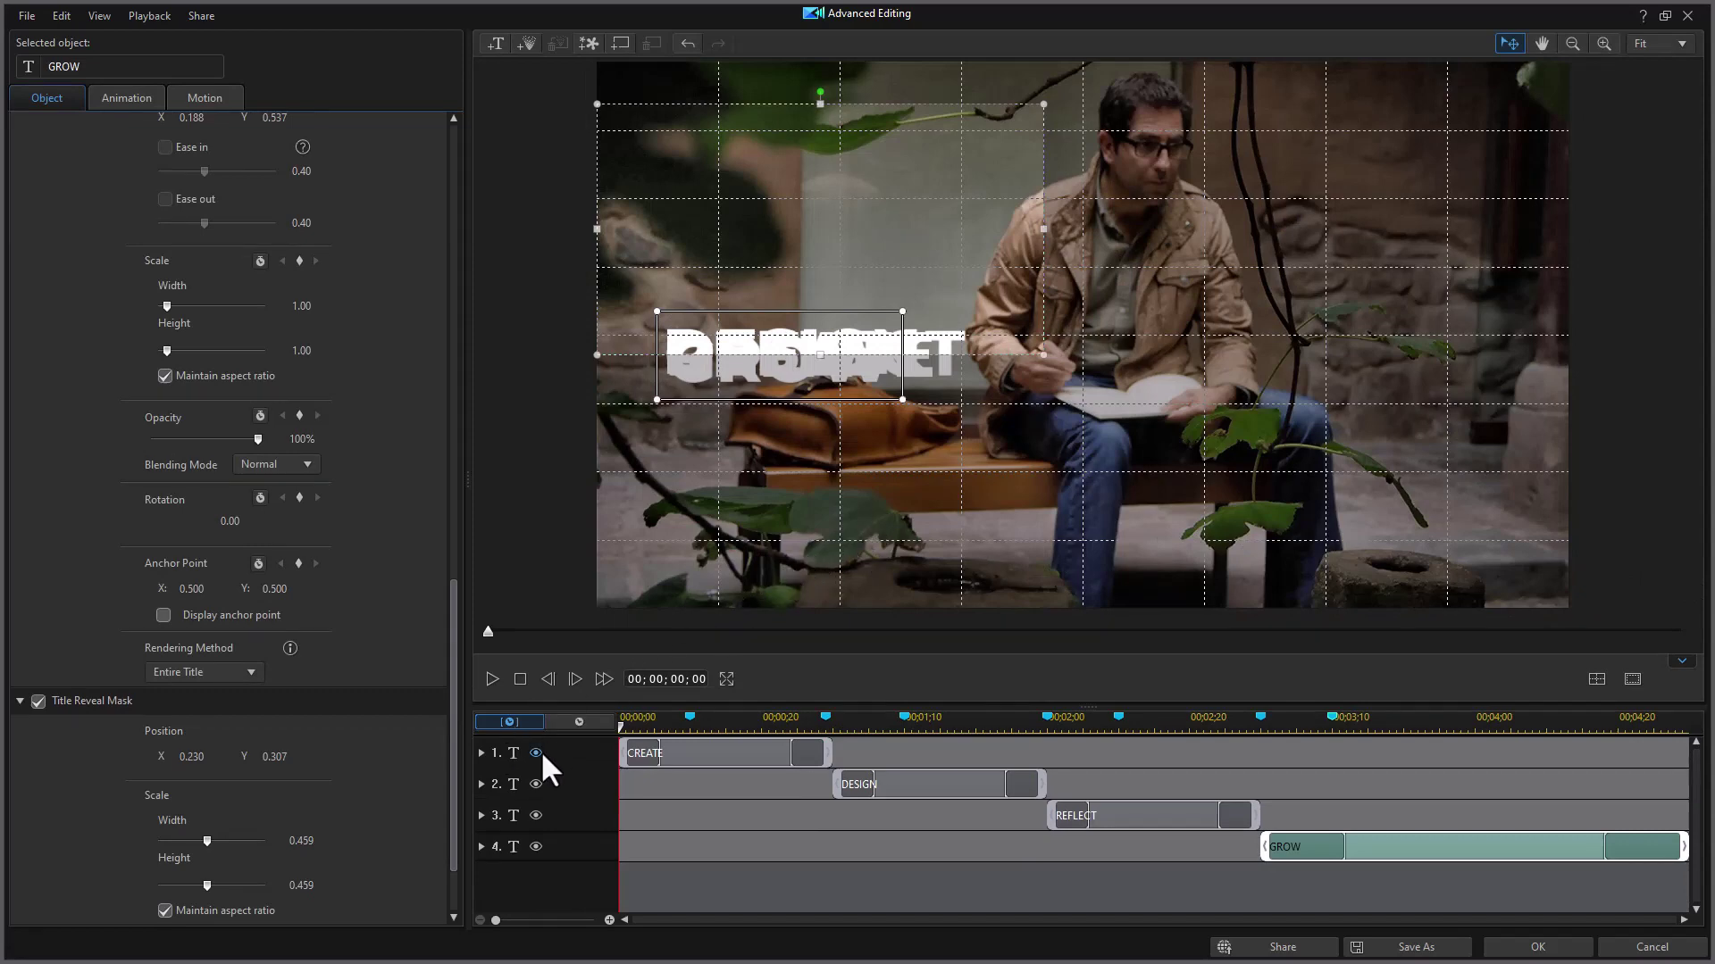
pyautogui.click(490, 678)
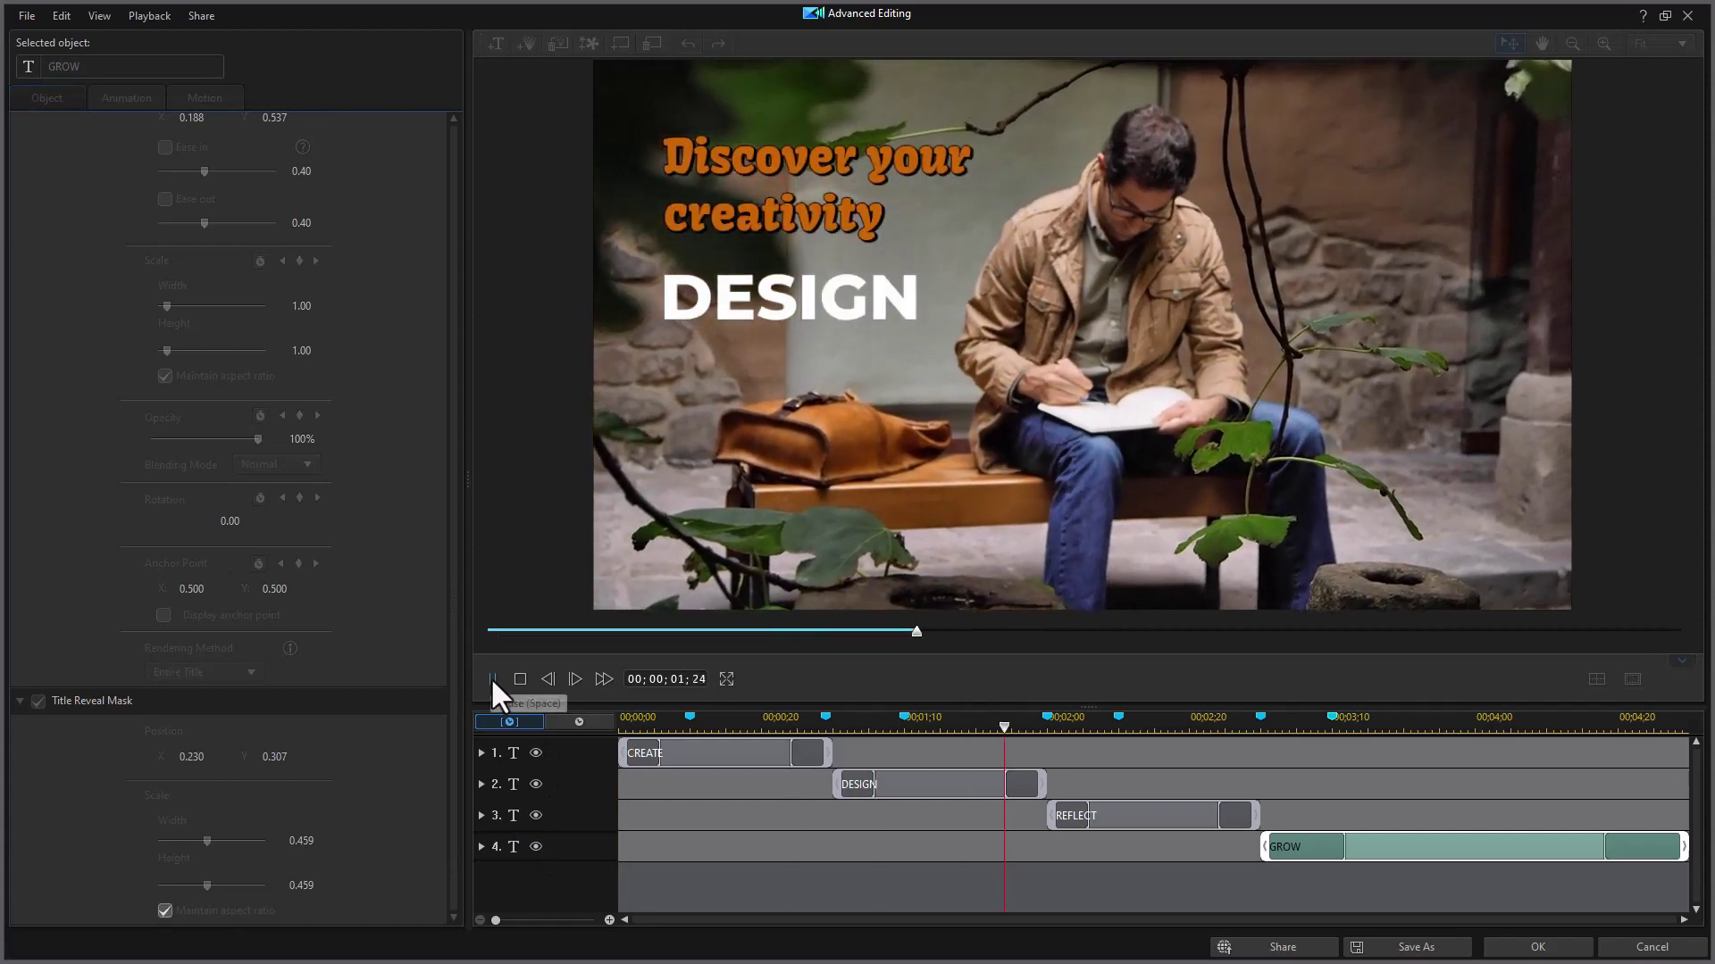
pyautogui.click(491, 677)
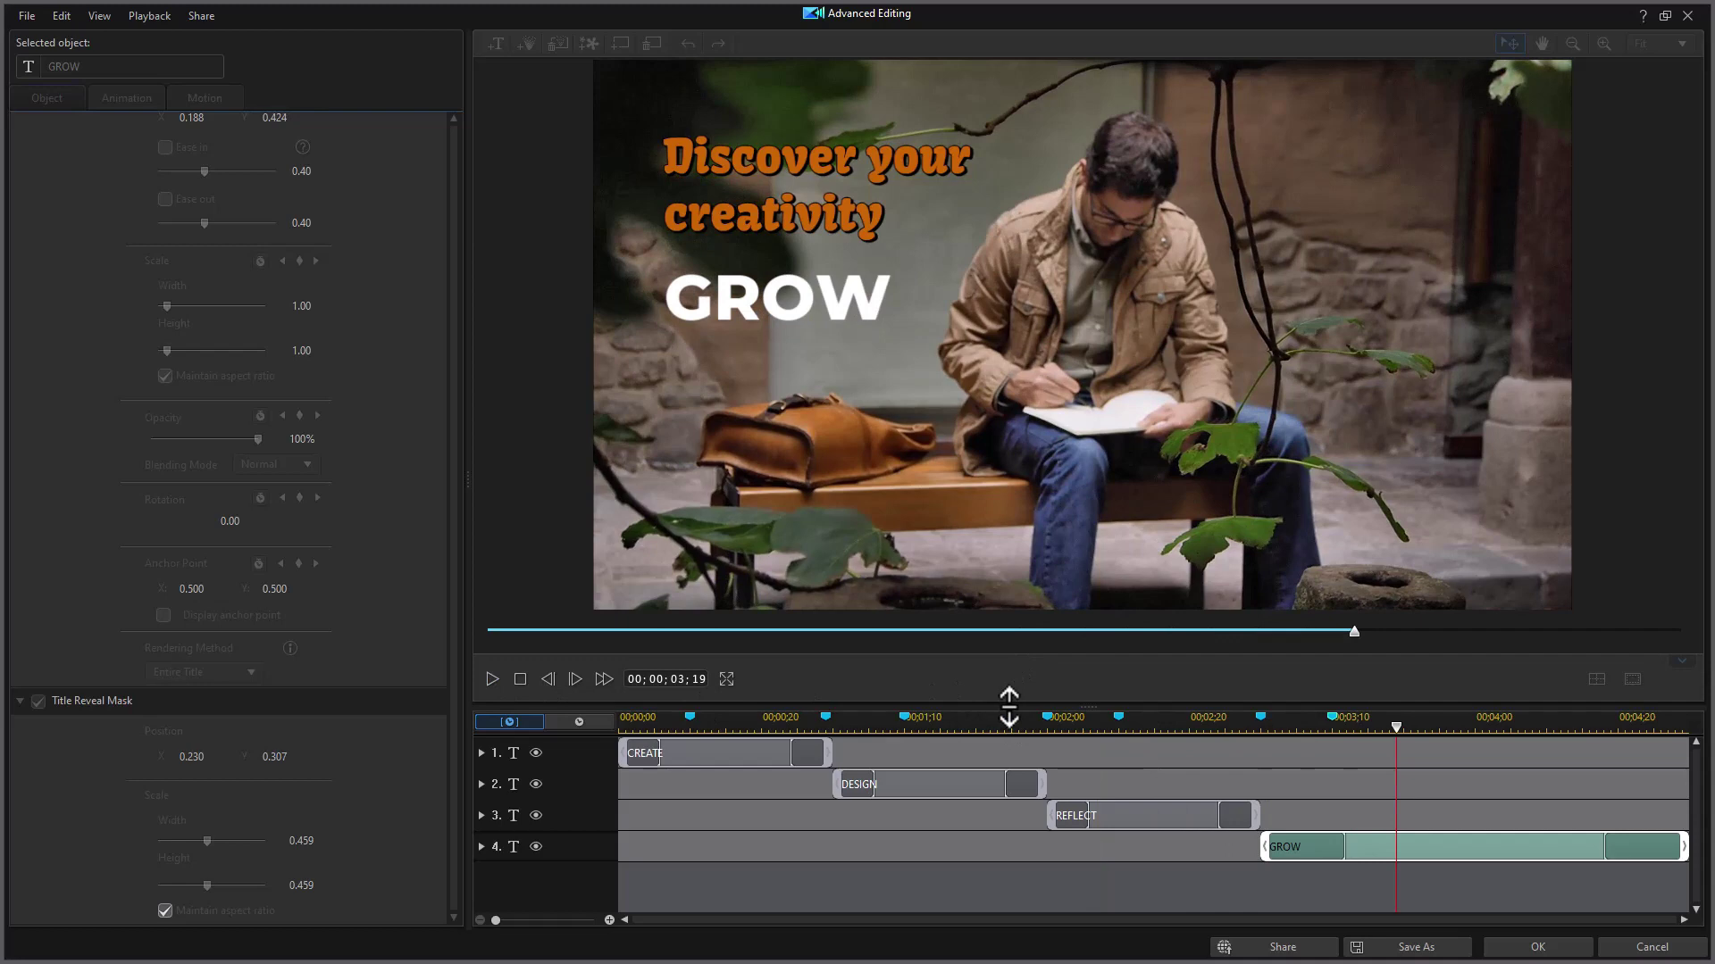
# Step: Enlarge the timeline and expand keyframe rows for CREATE, DESIGN, REFLECT and GROW
pyautogui.moveTo(1007, 710); pyautogui.dragTo(992, 416)
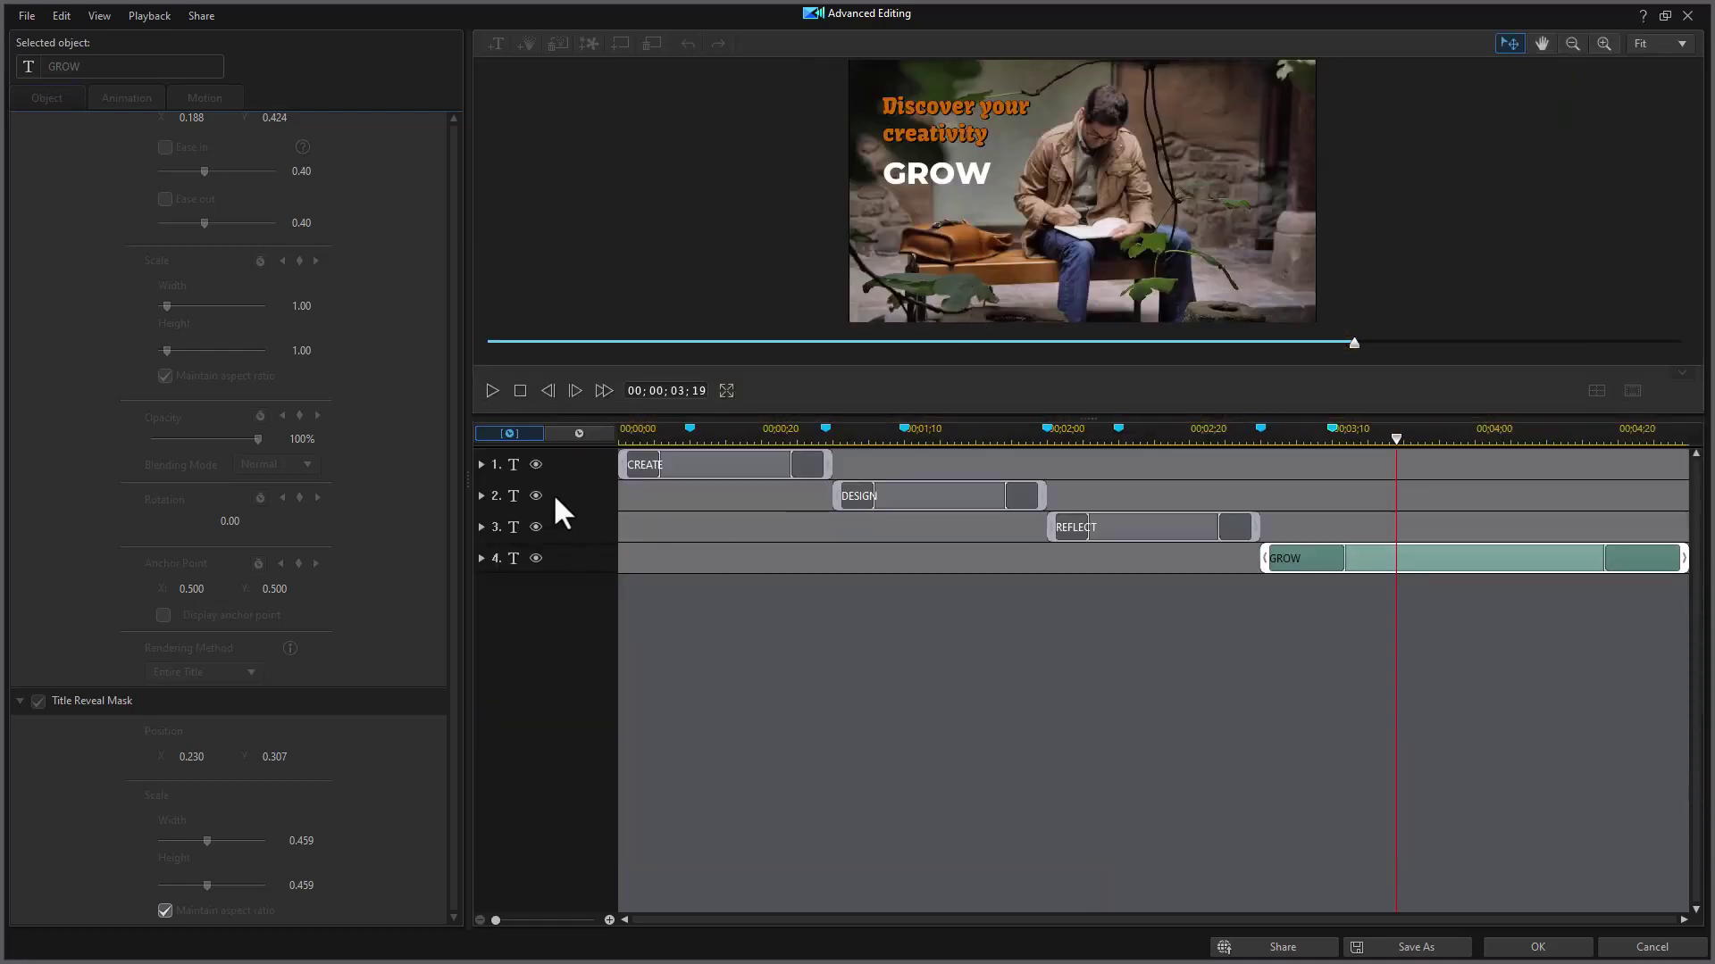
pyautogui.click(481, 464)
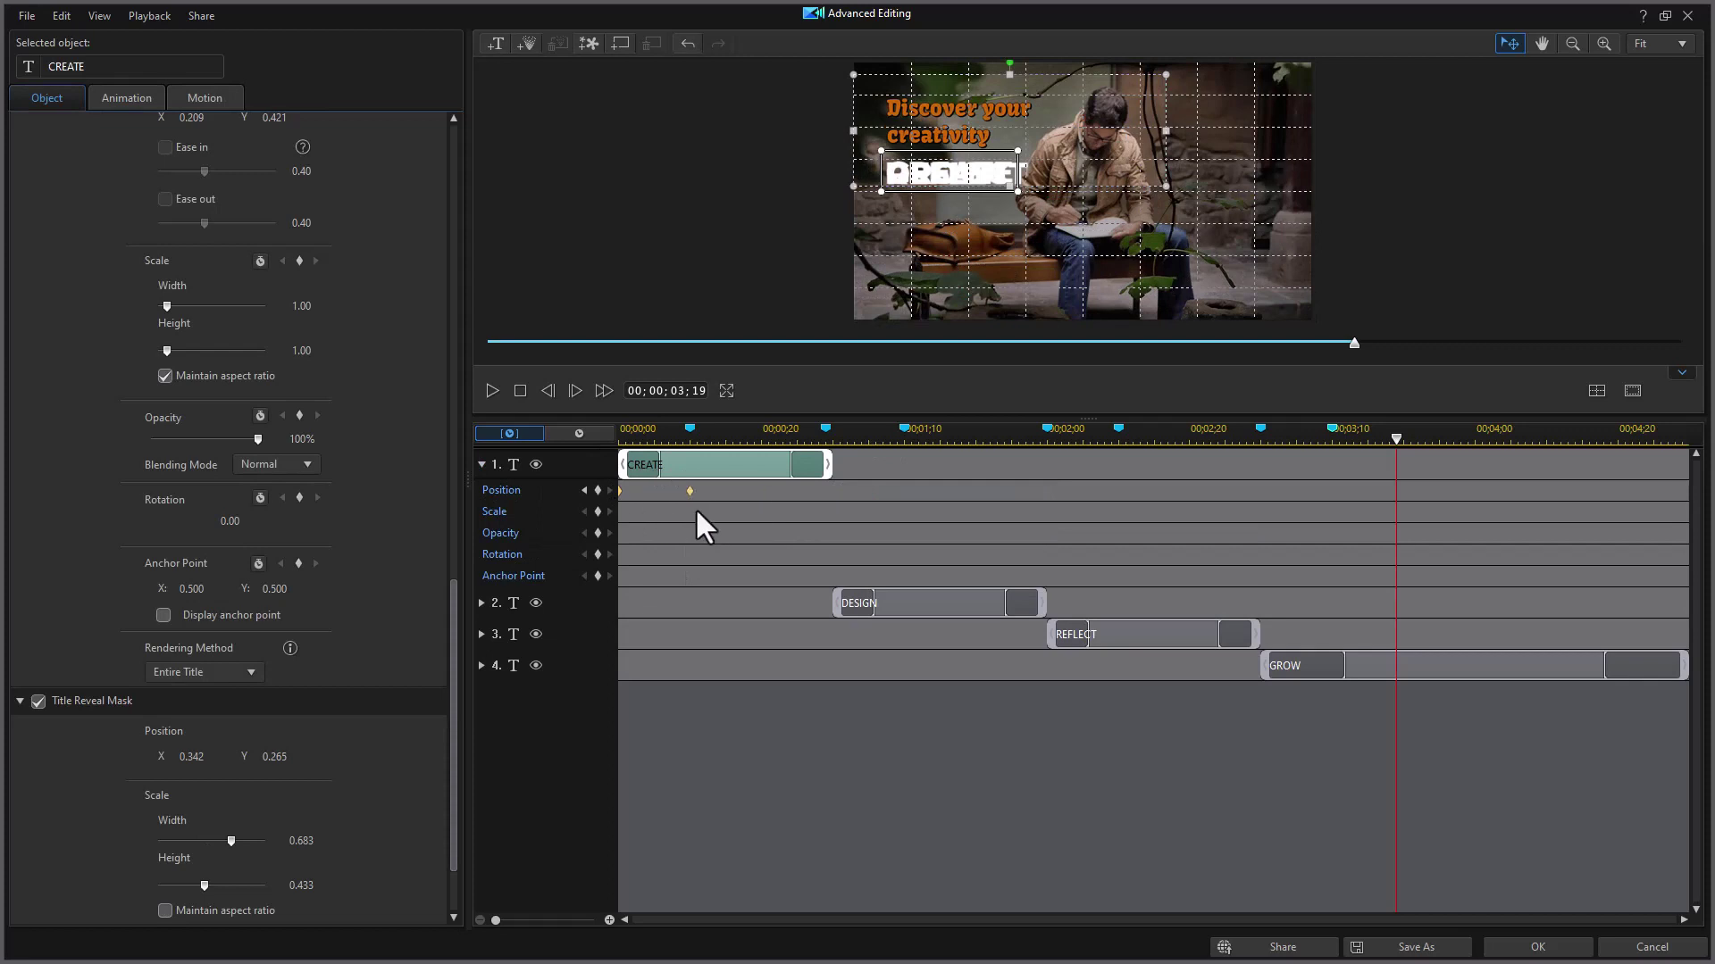
pyautogui.press('Tab')
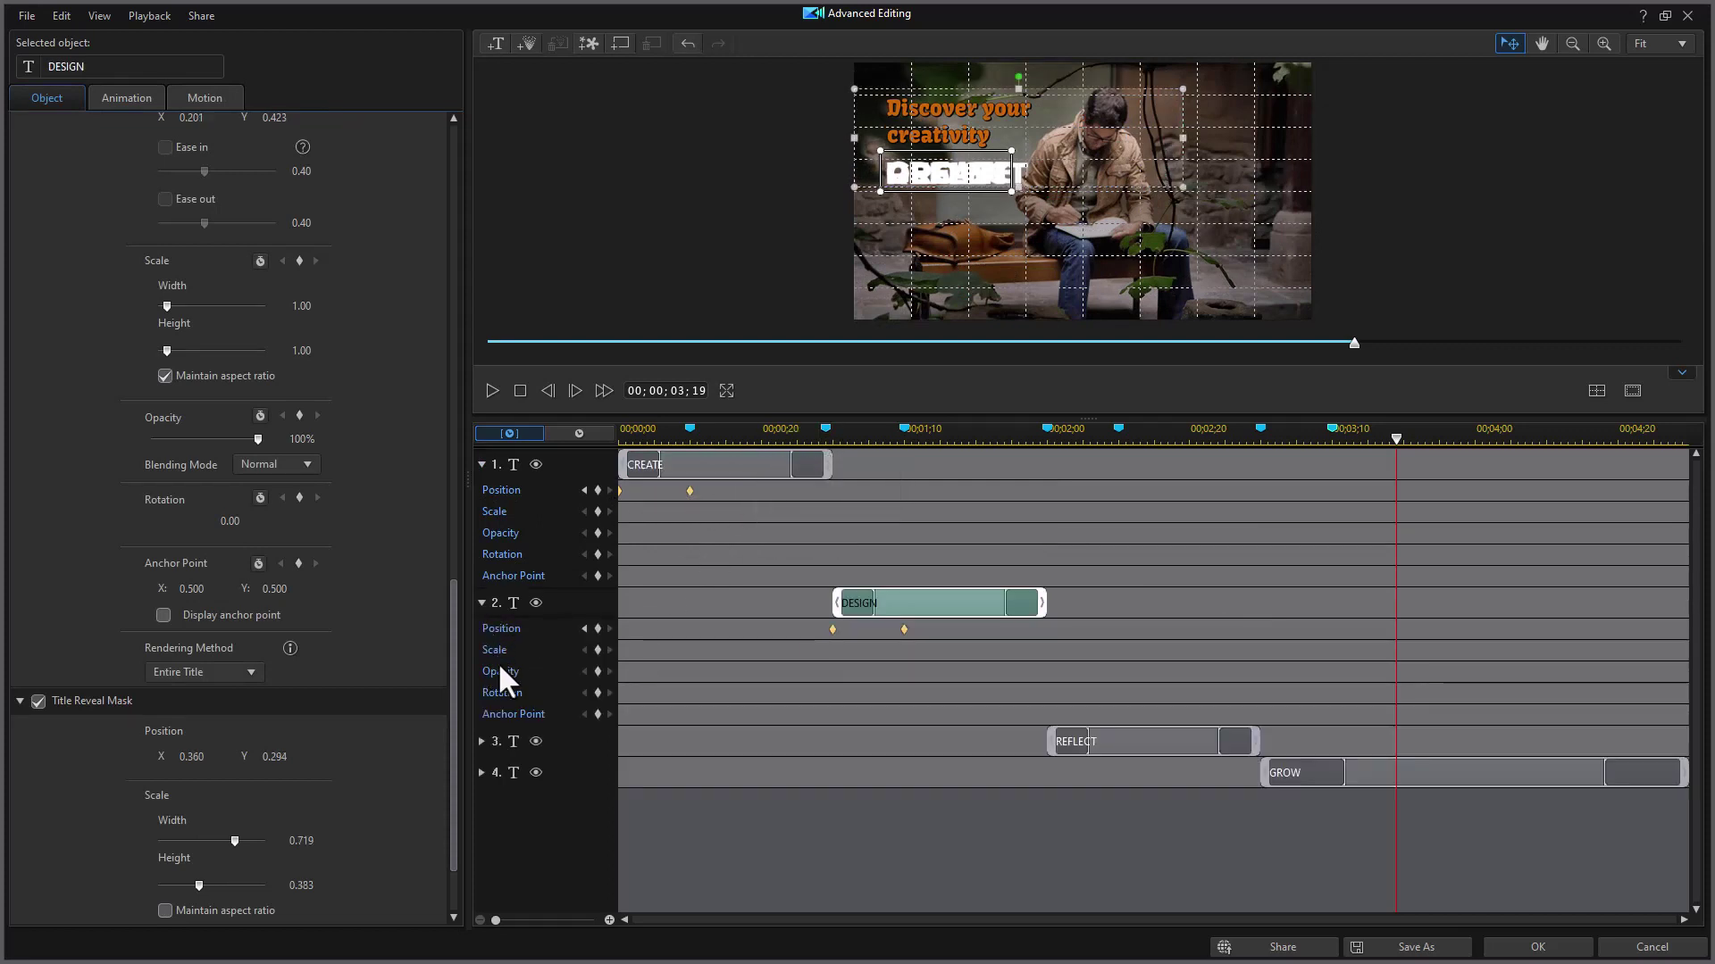
pyautogui.click(481, 740)
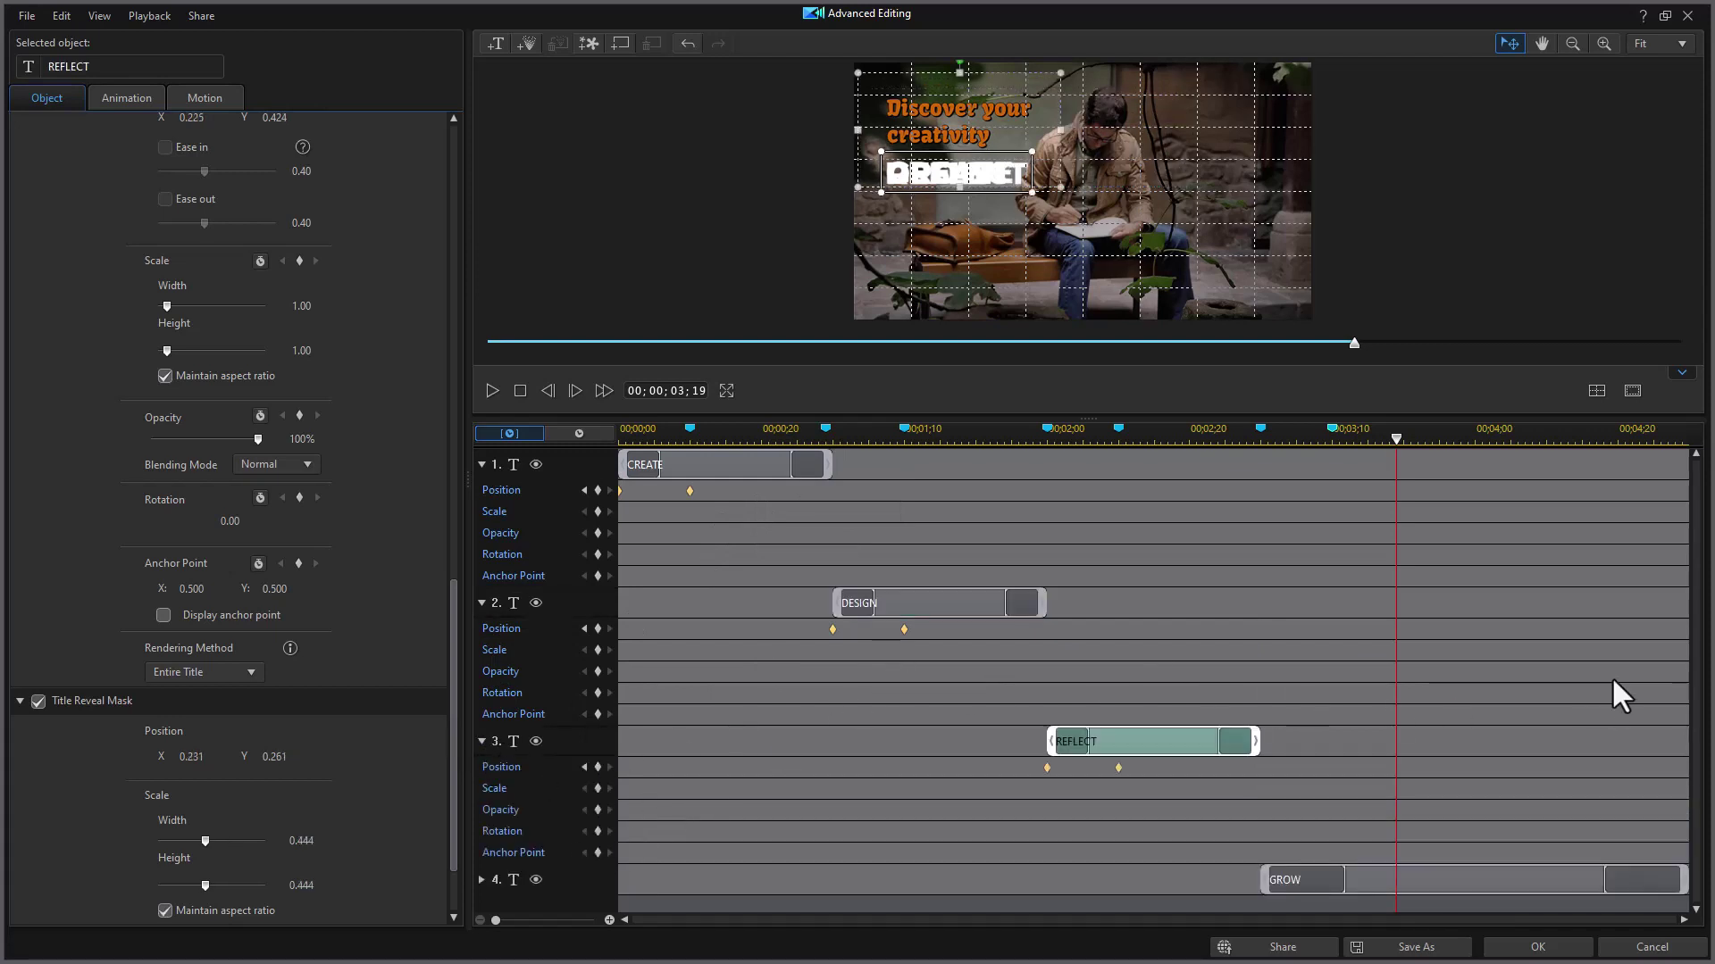
pyautogui.click(482, 879)
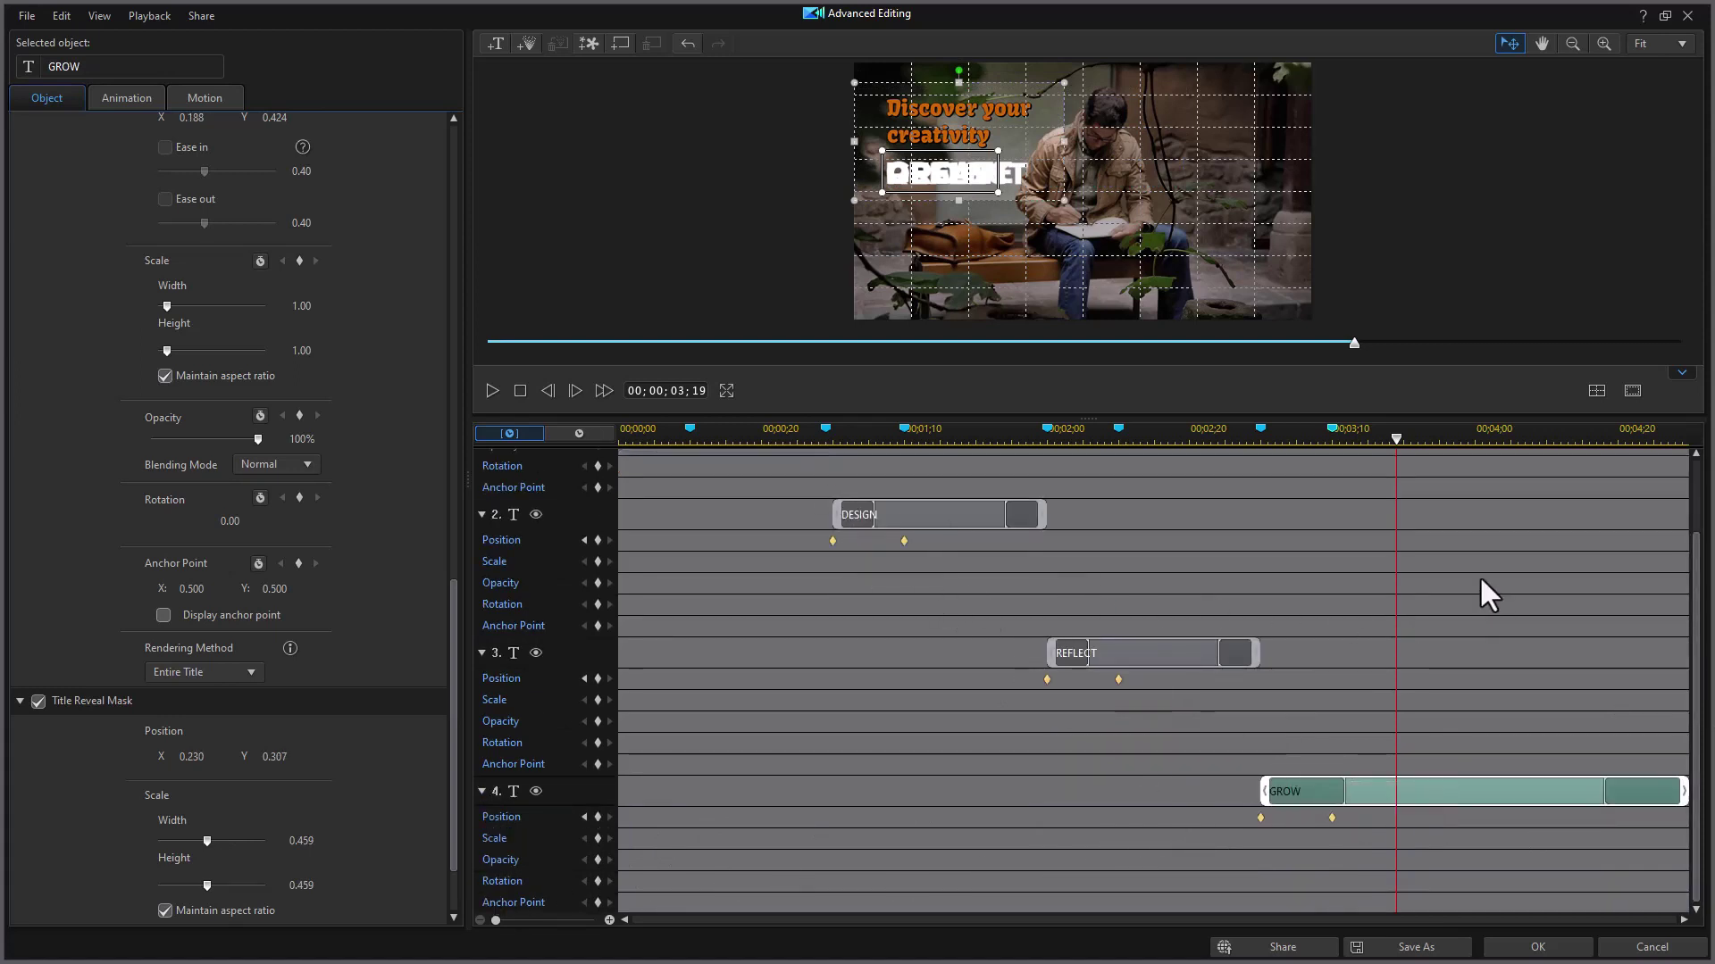
# Step: Accept Advanced Editing and move the 4TITLES 3 clip to butt against CREATE
pyautogui.click(1537, 946)
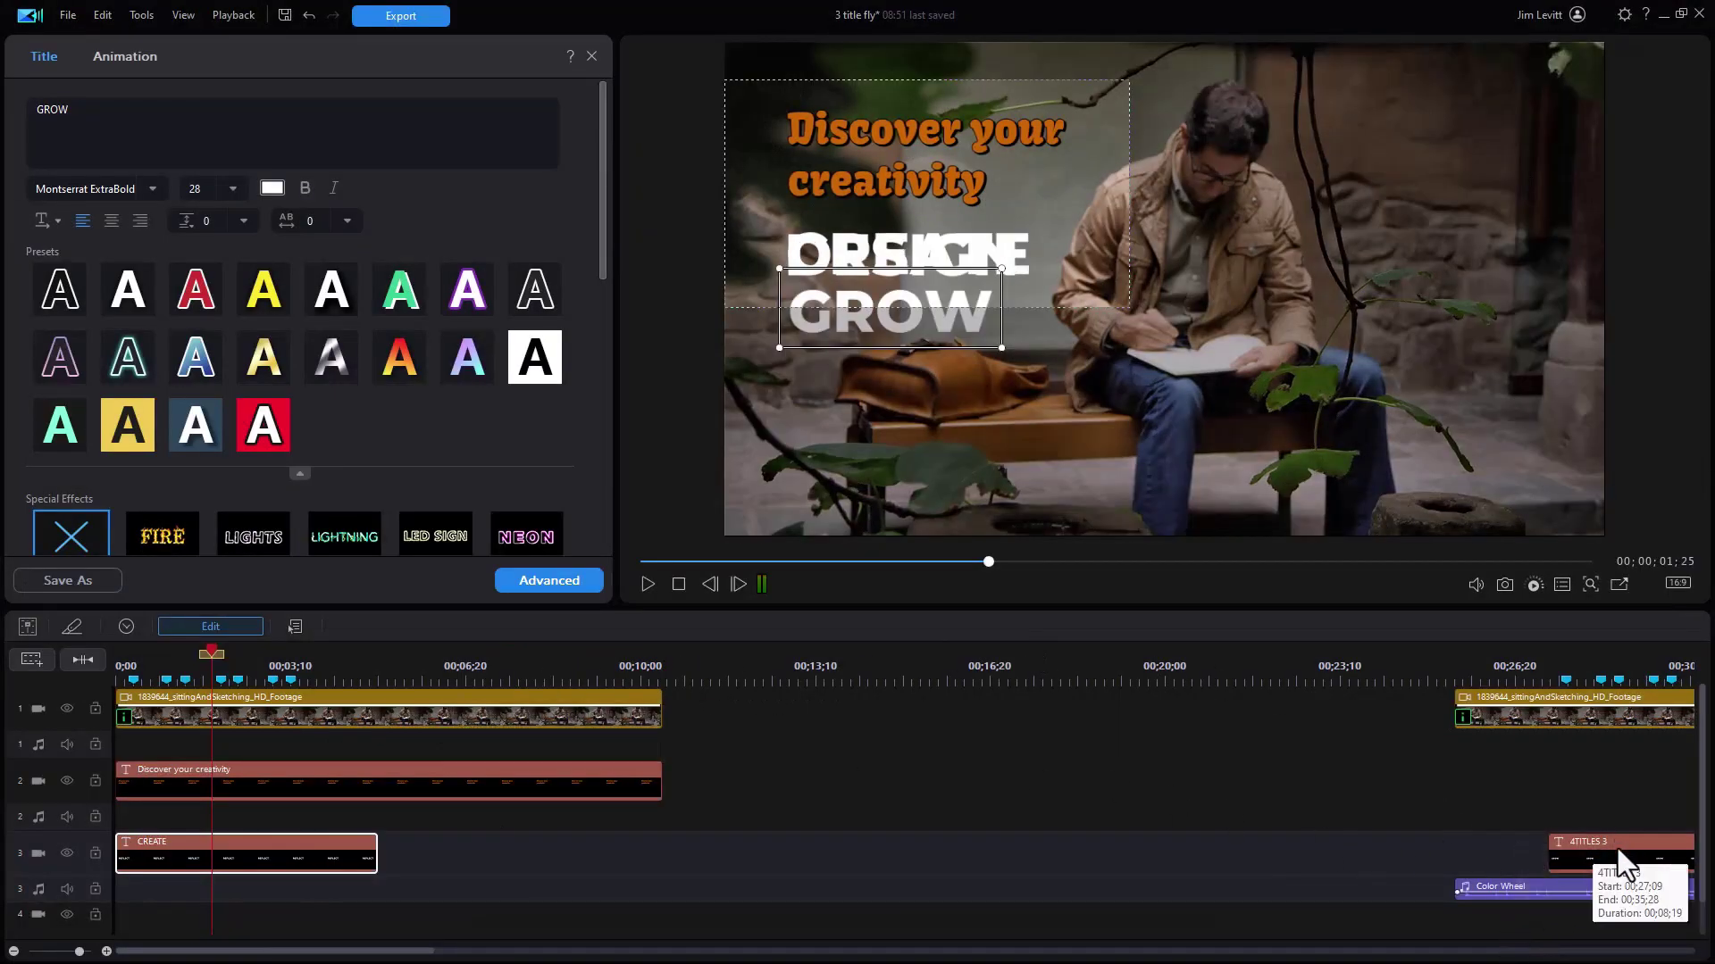
pyautogui.moveTo(1621, 865); pyautogui.dragTo(1110, 883)
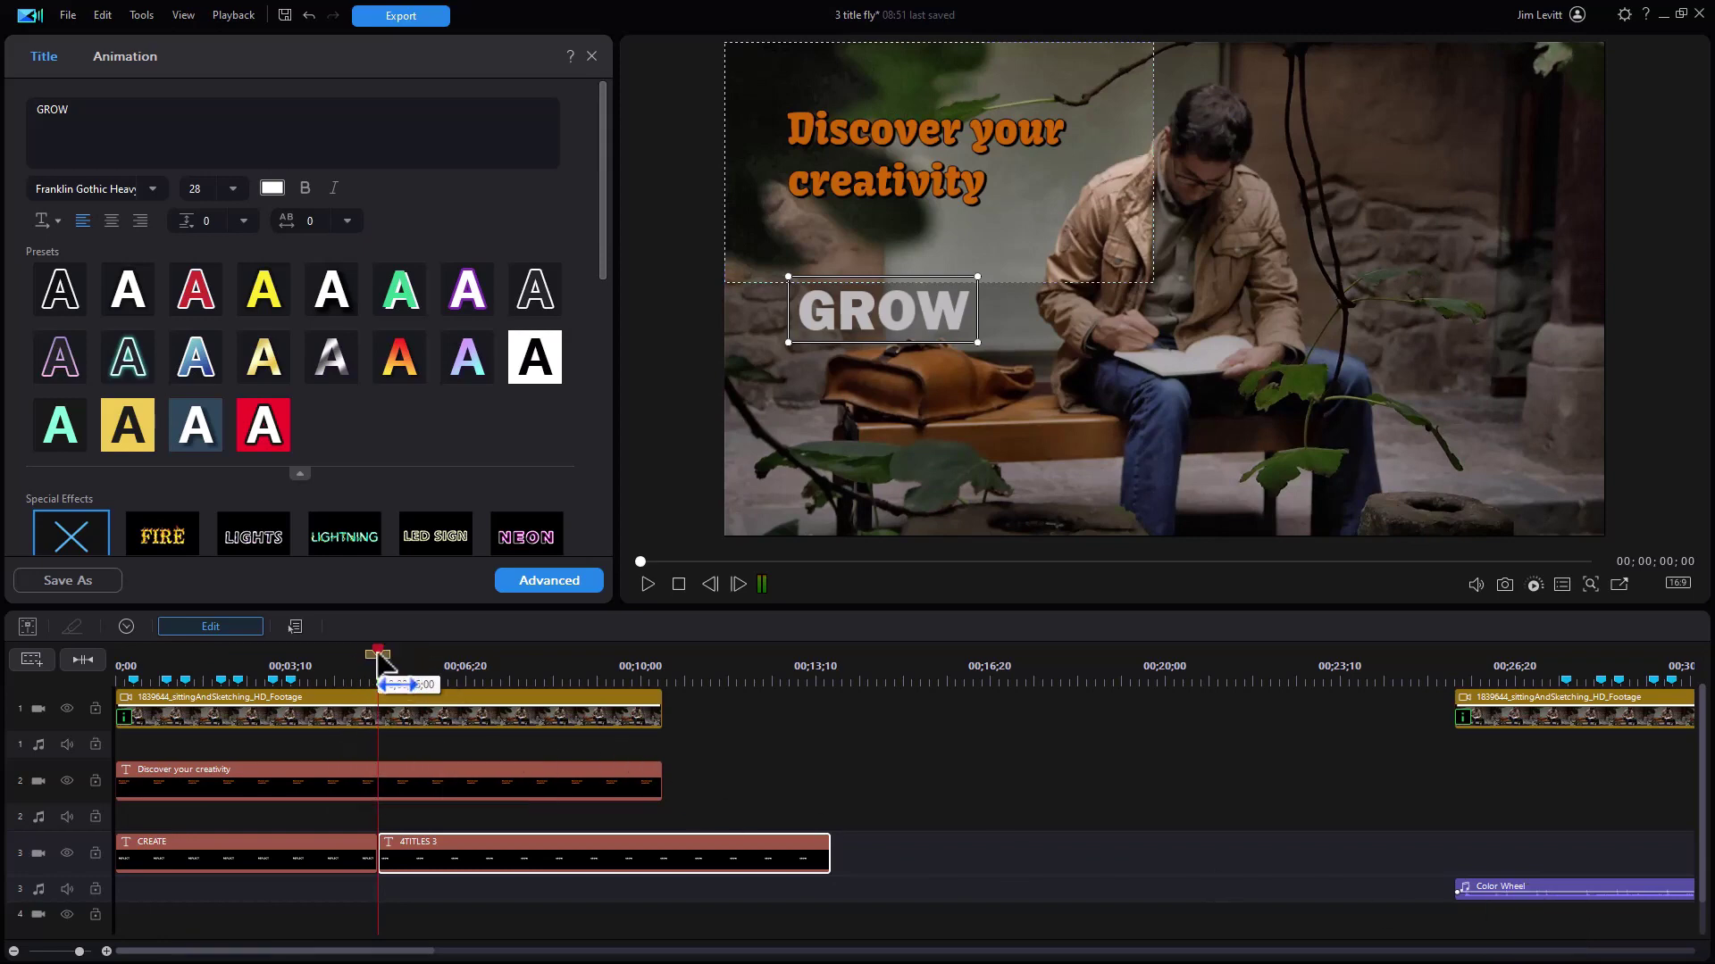
pyautogui.moveTo(377, 661); pyautogui.dragTo(376, 661)
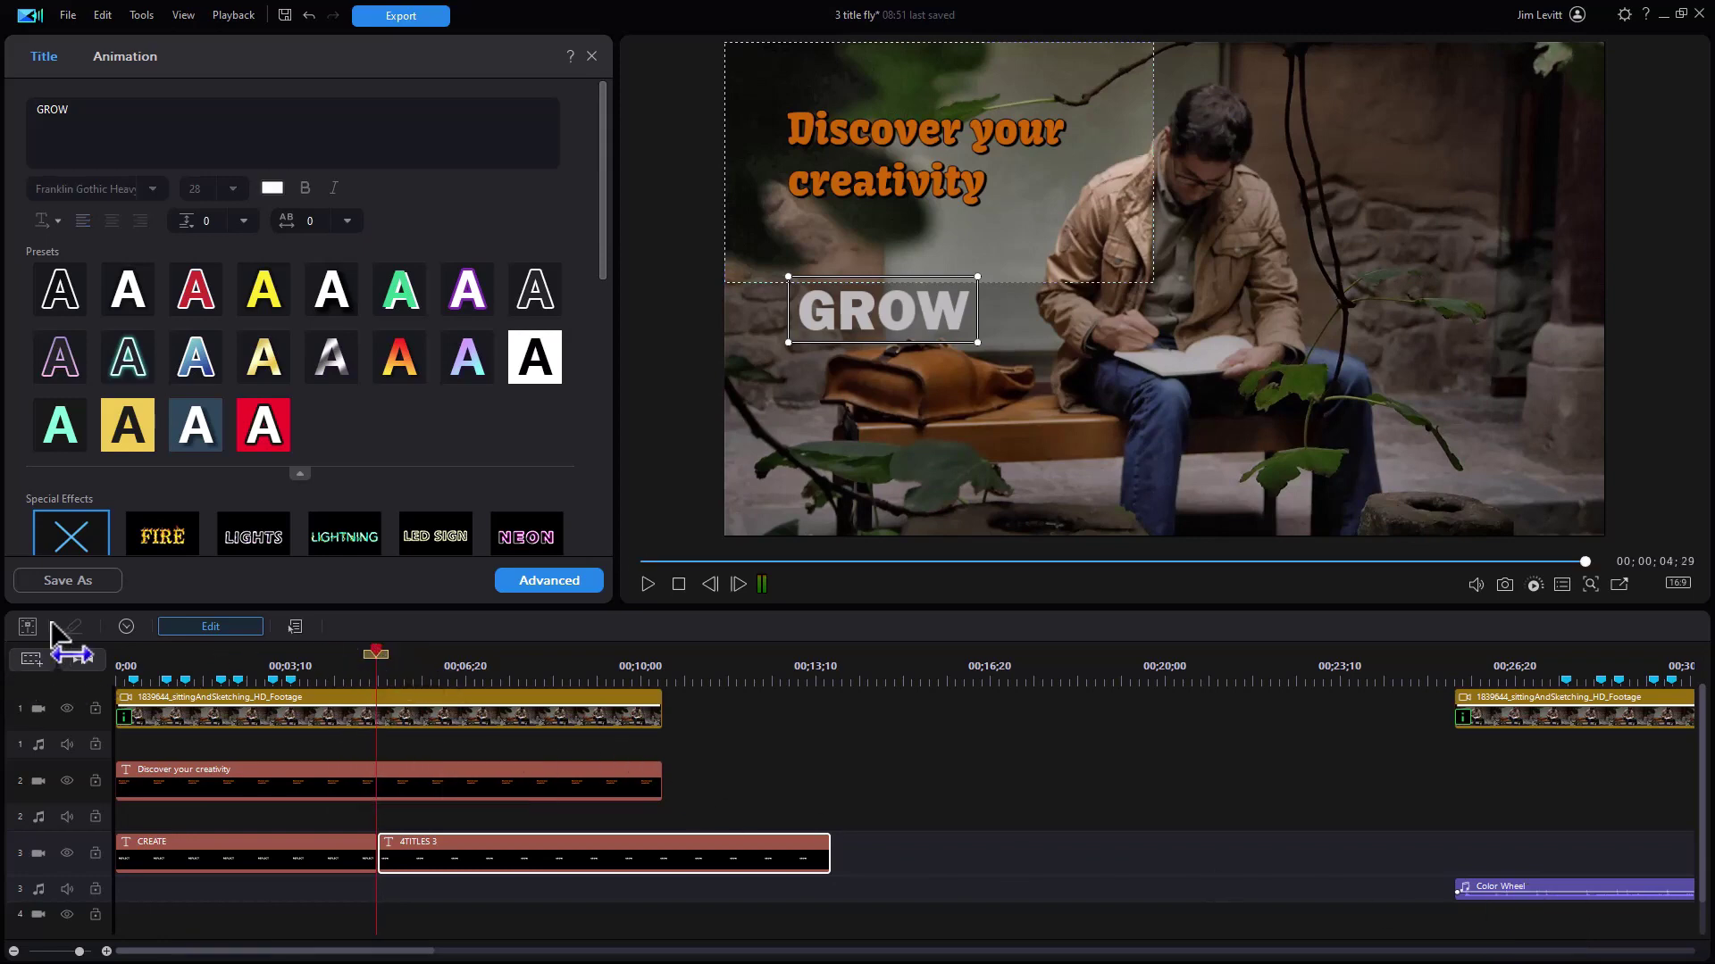
# Step: Play the titles from the start and stop on REFLECT at 00;00;02;08
pyautogui.press('Home')
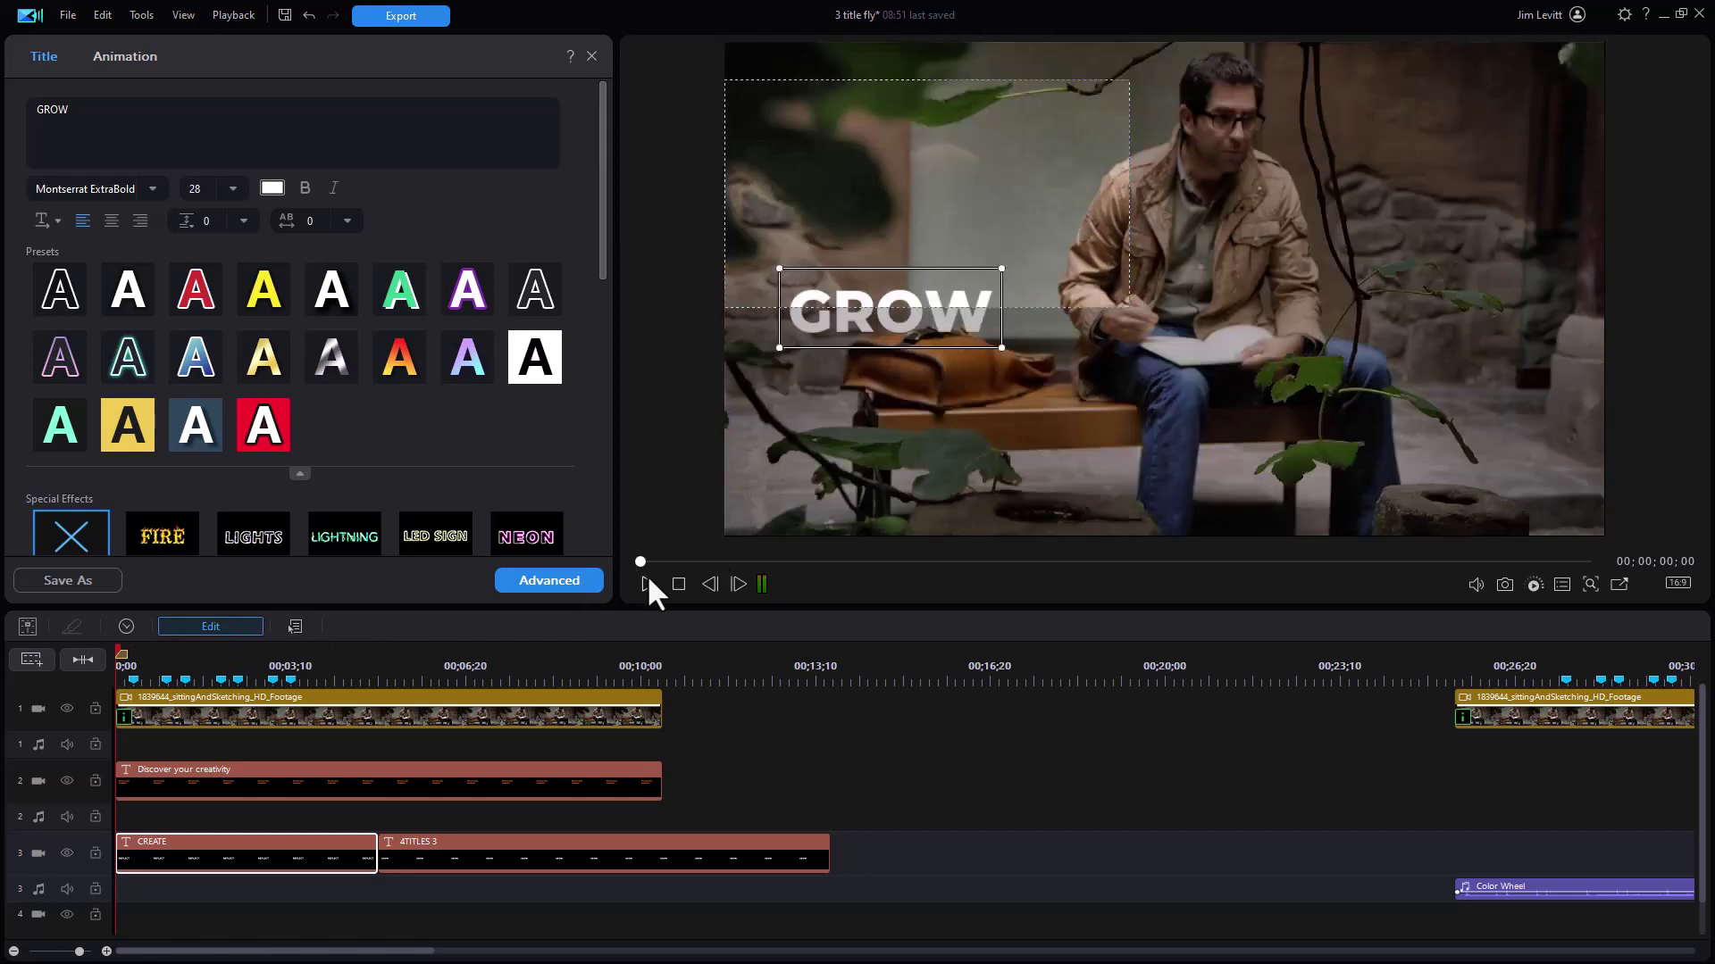
pyautogui.click(647, 583)
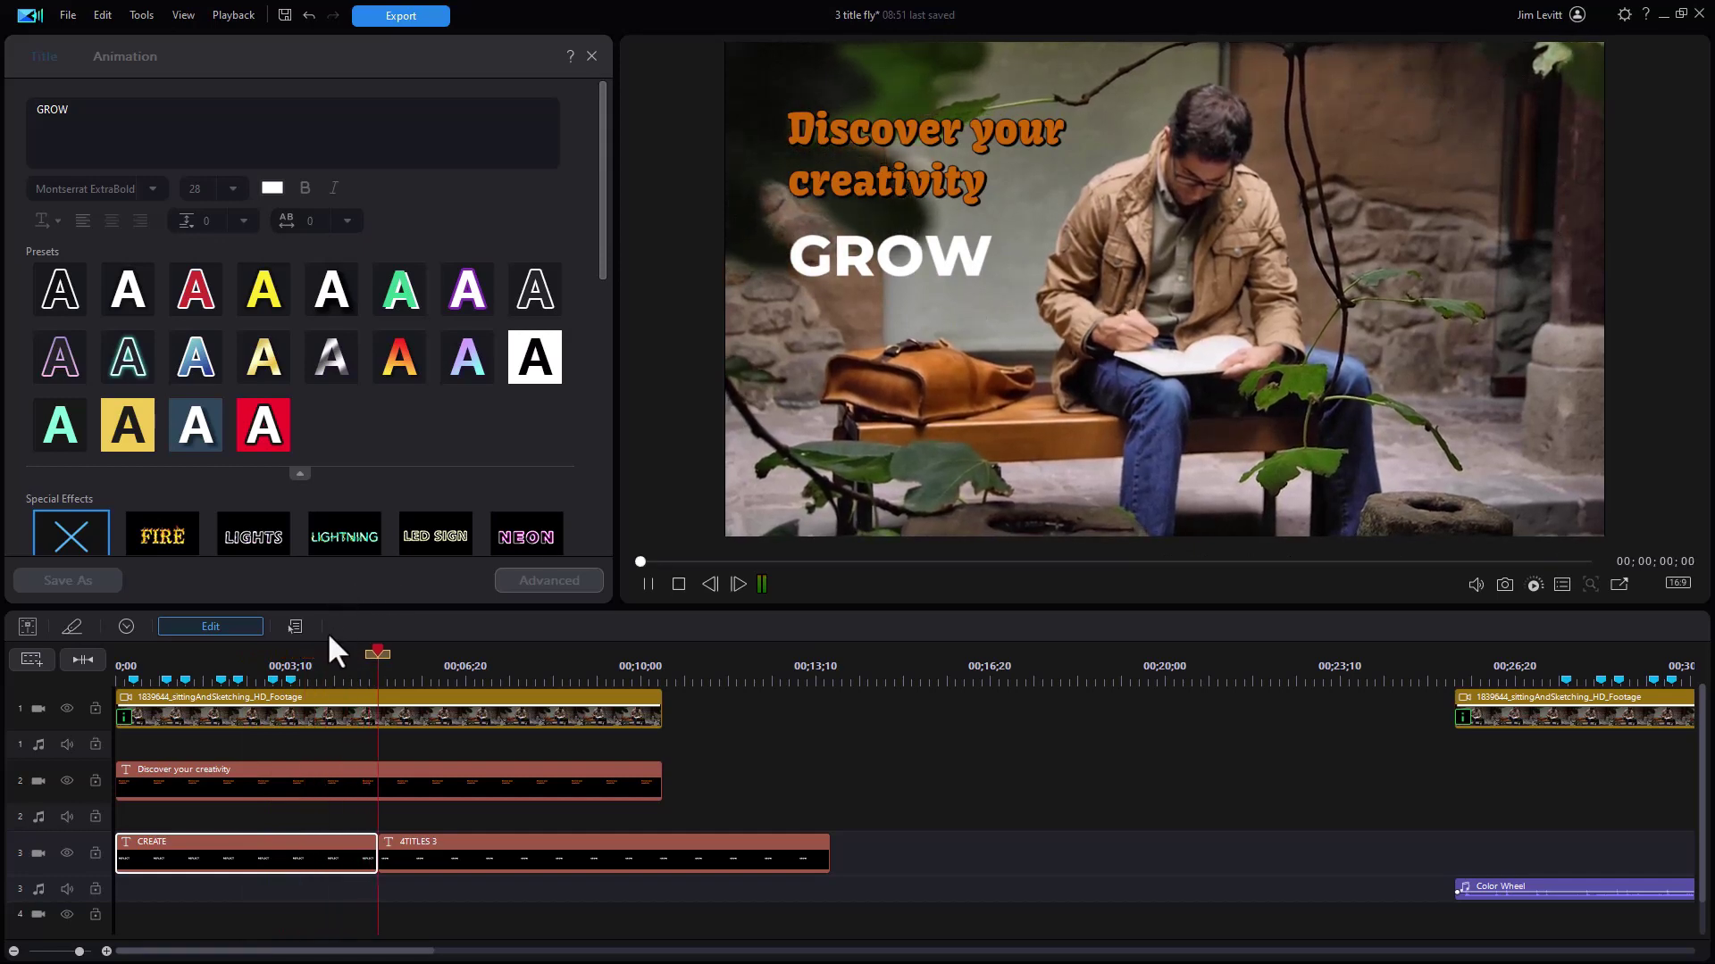
pyautogui.click(648, 584)
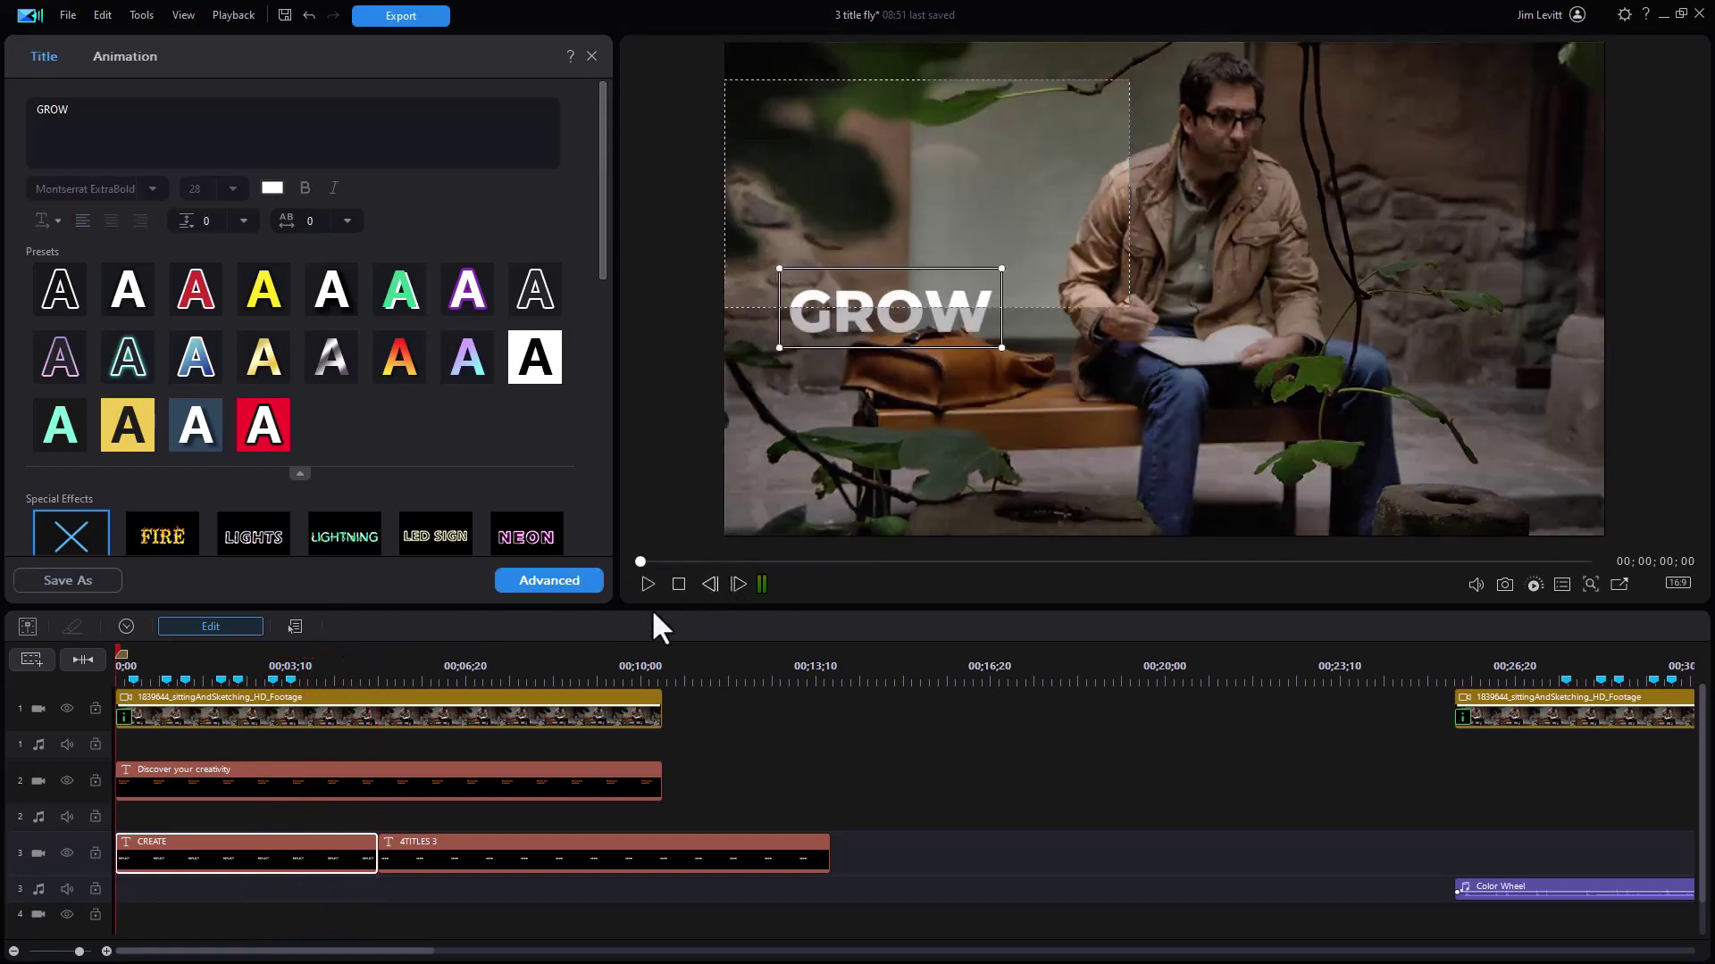
pyautogui.click(648, 584)
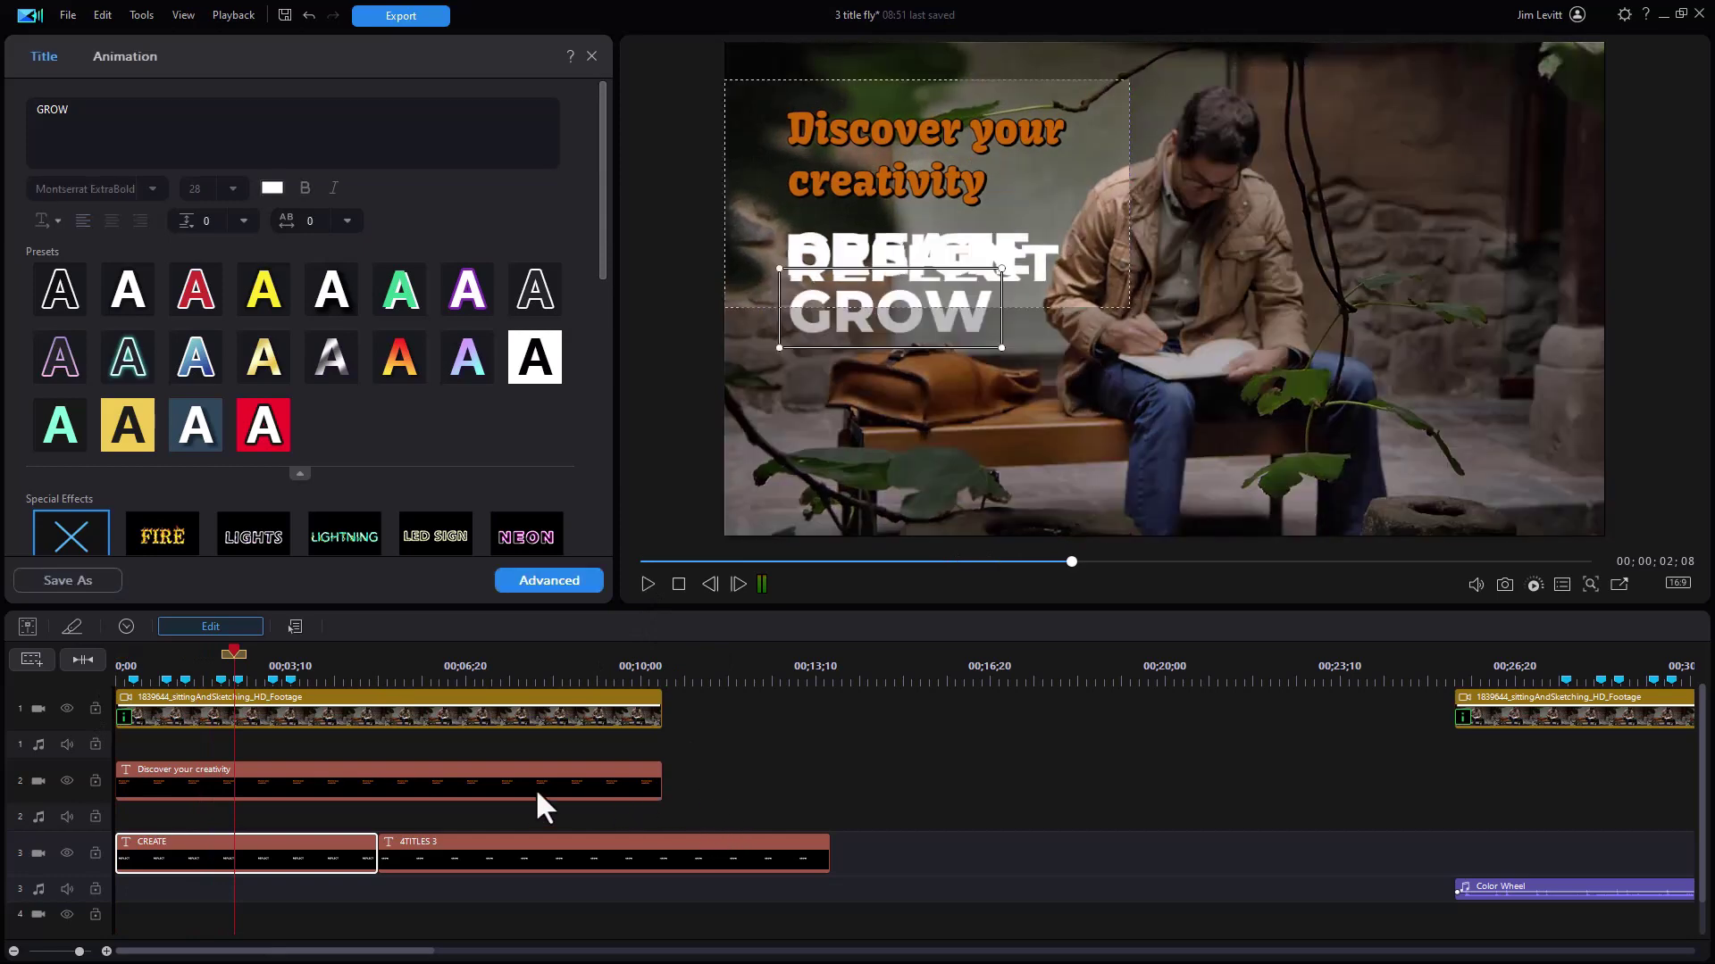
pyautogui.click(534, 787)
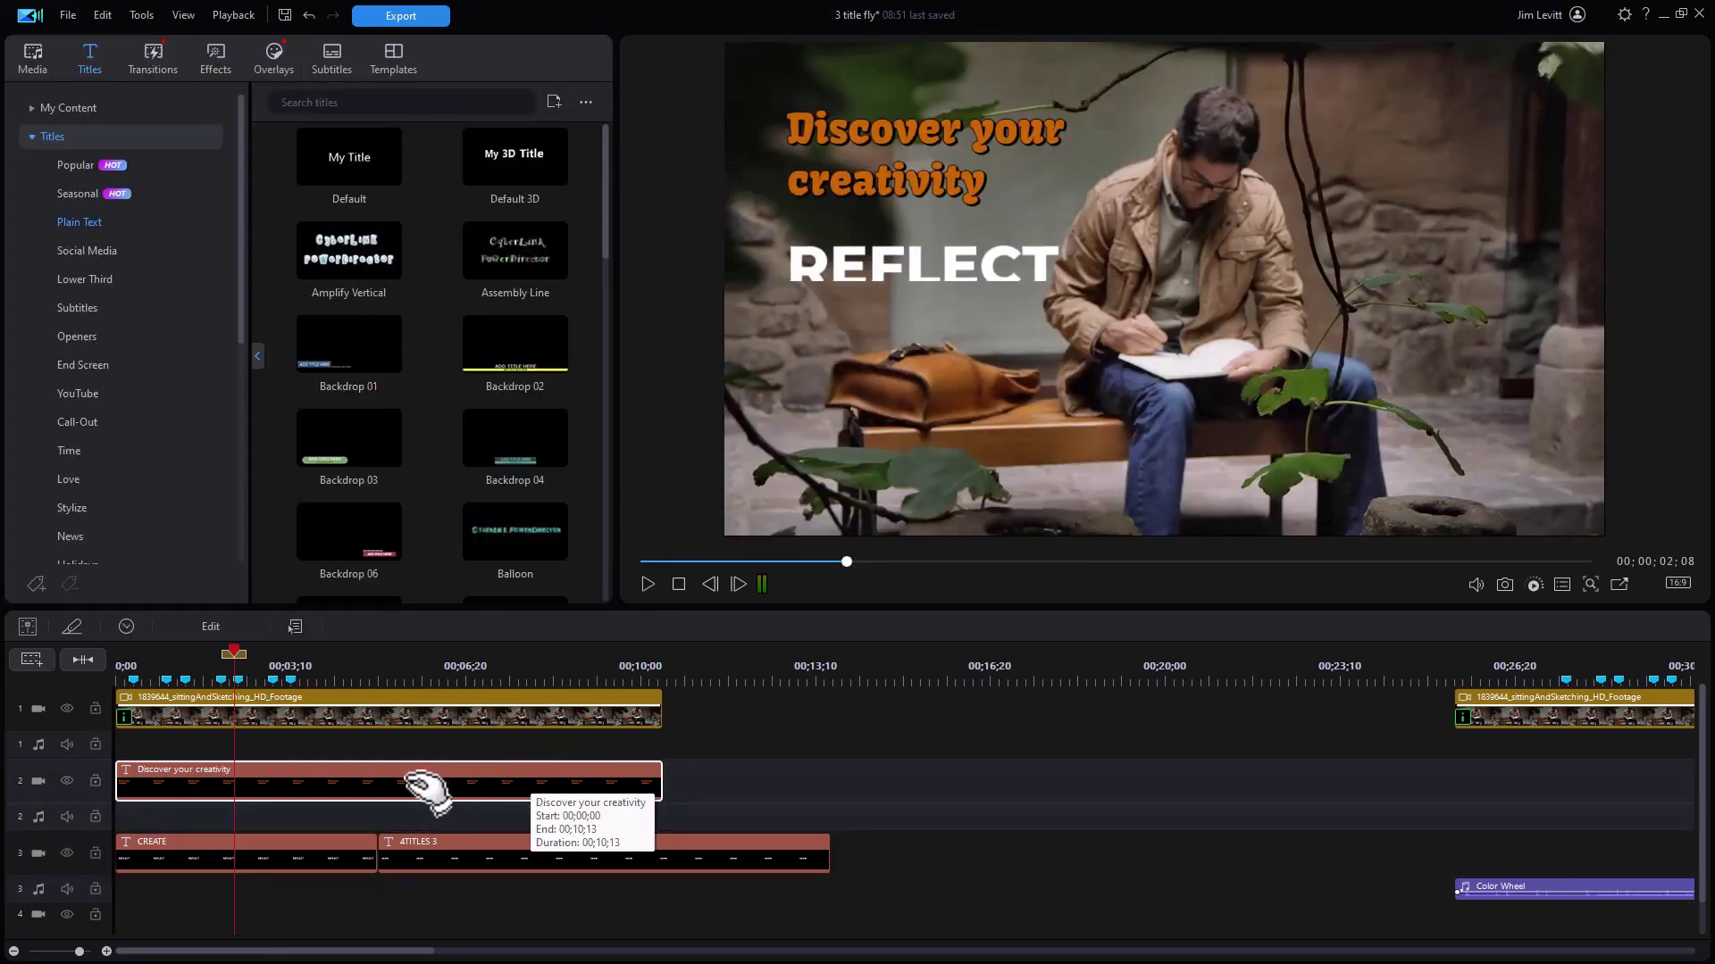
# Step: Select the CREATE and 4TITLES 3 clips on track 3, then preview the titles from 0 through GROW
pyautogui.moveTo(513, 913); pyautogui.dragTo(387, 863)
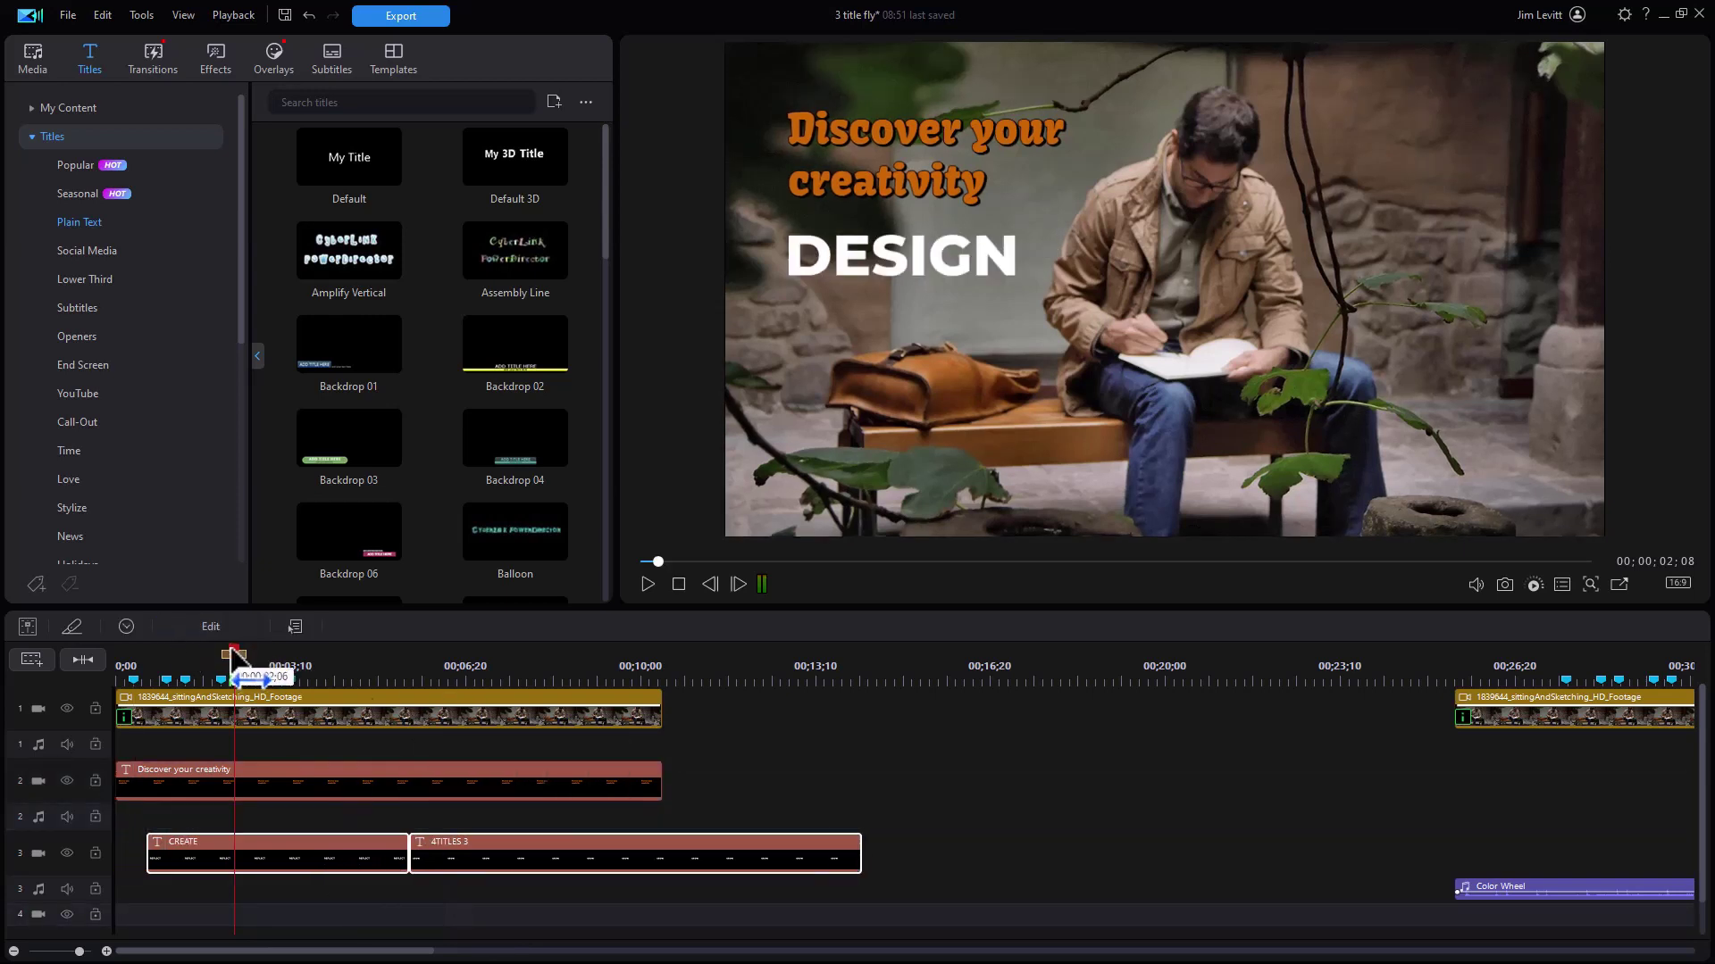
pyautogui.moveTo(232, 656); pyautogui.dragTo(46, 659)
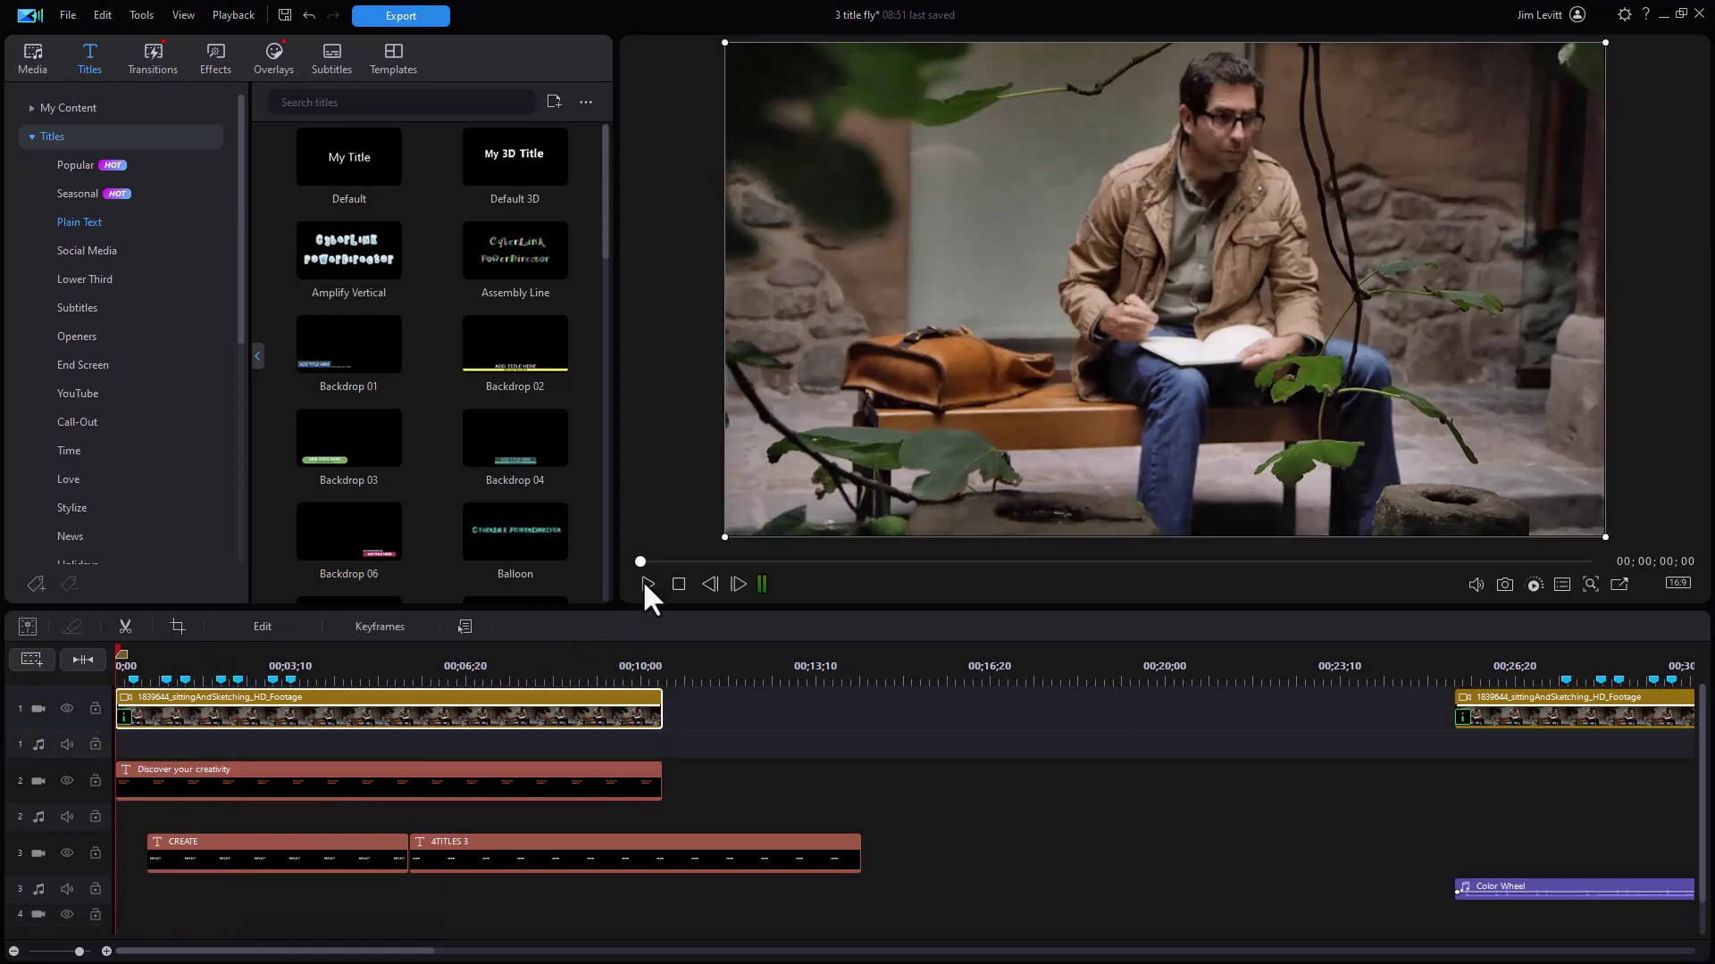
pyautogui.click(644, 583)
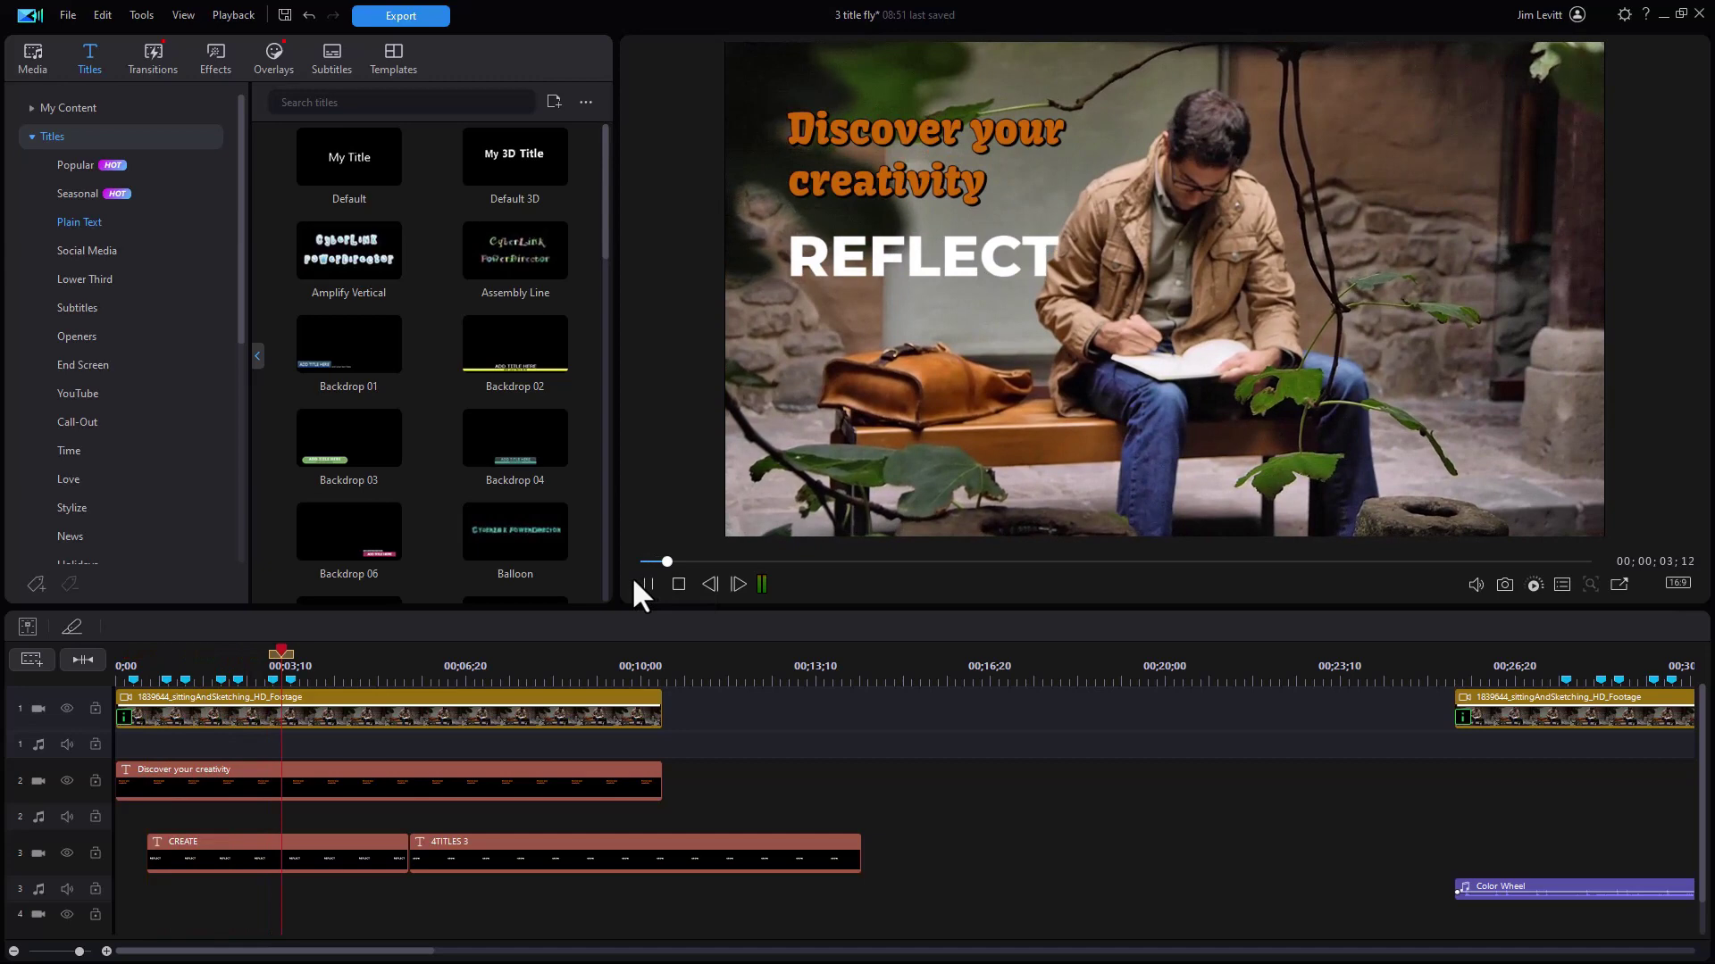
pyautogui.click(647, 583)
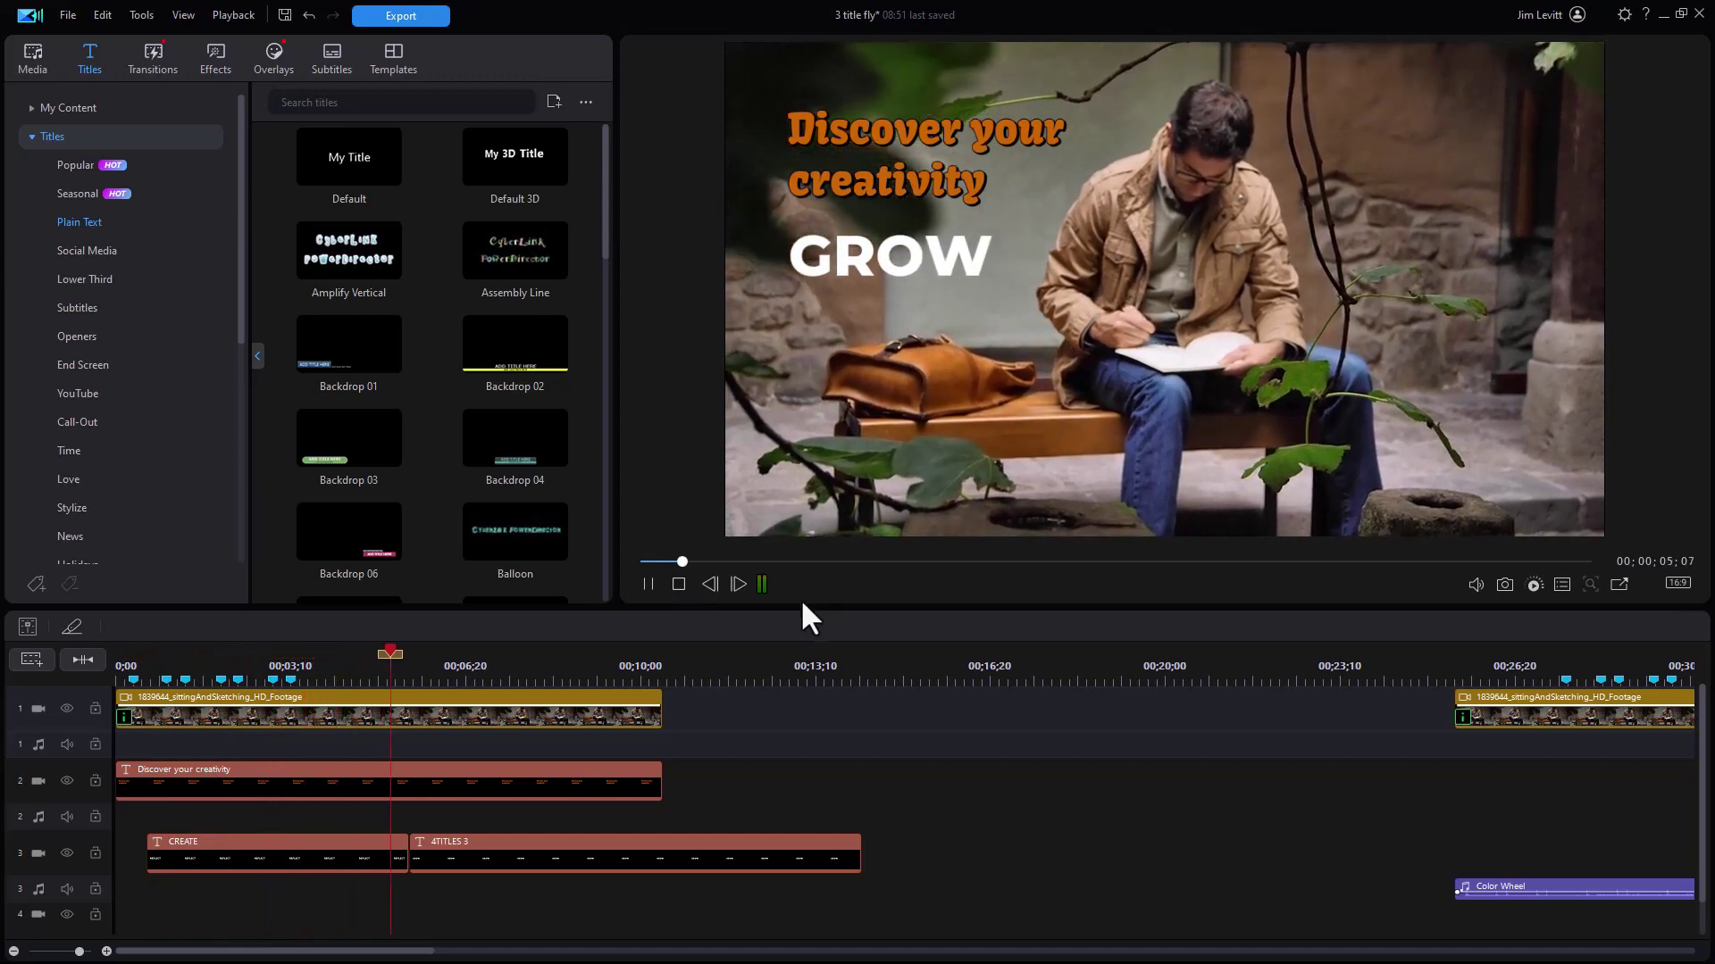